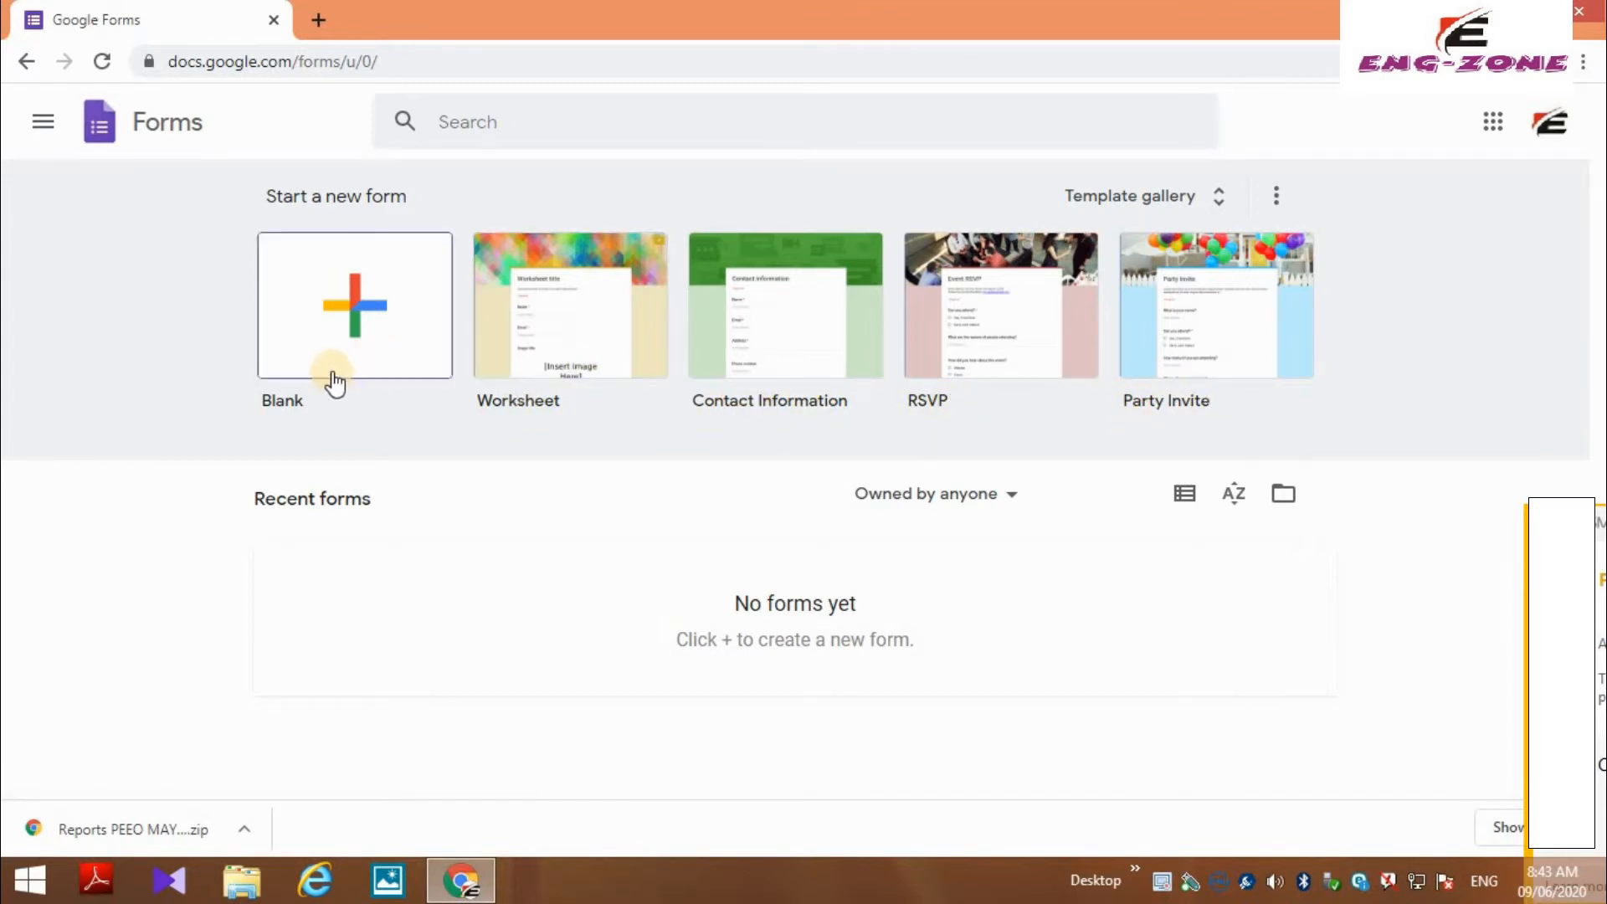
- Create a blank form and enter "XYX SCHOOL MAHARASHTRA" as the form description
{"action": "left_click", "coordinate": [353, 310]}
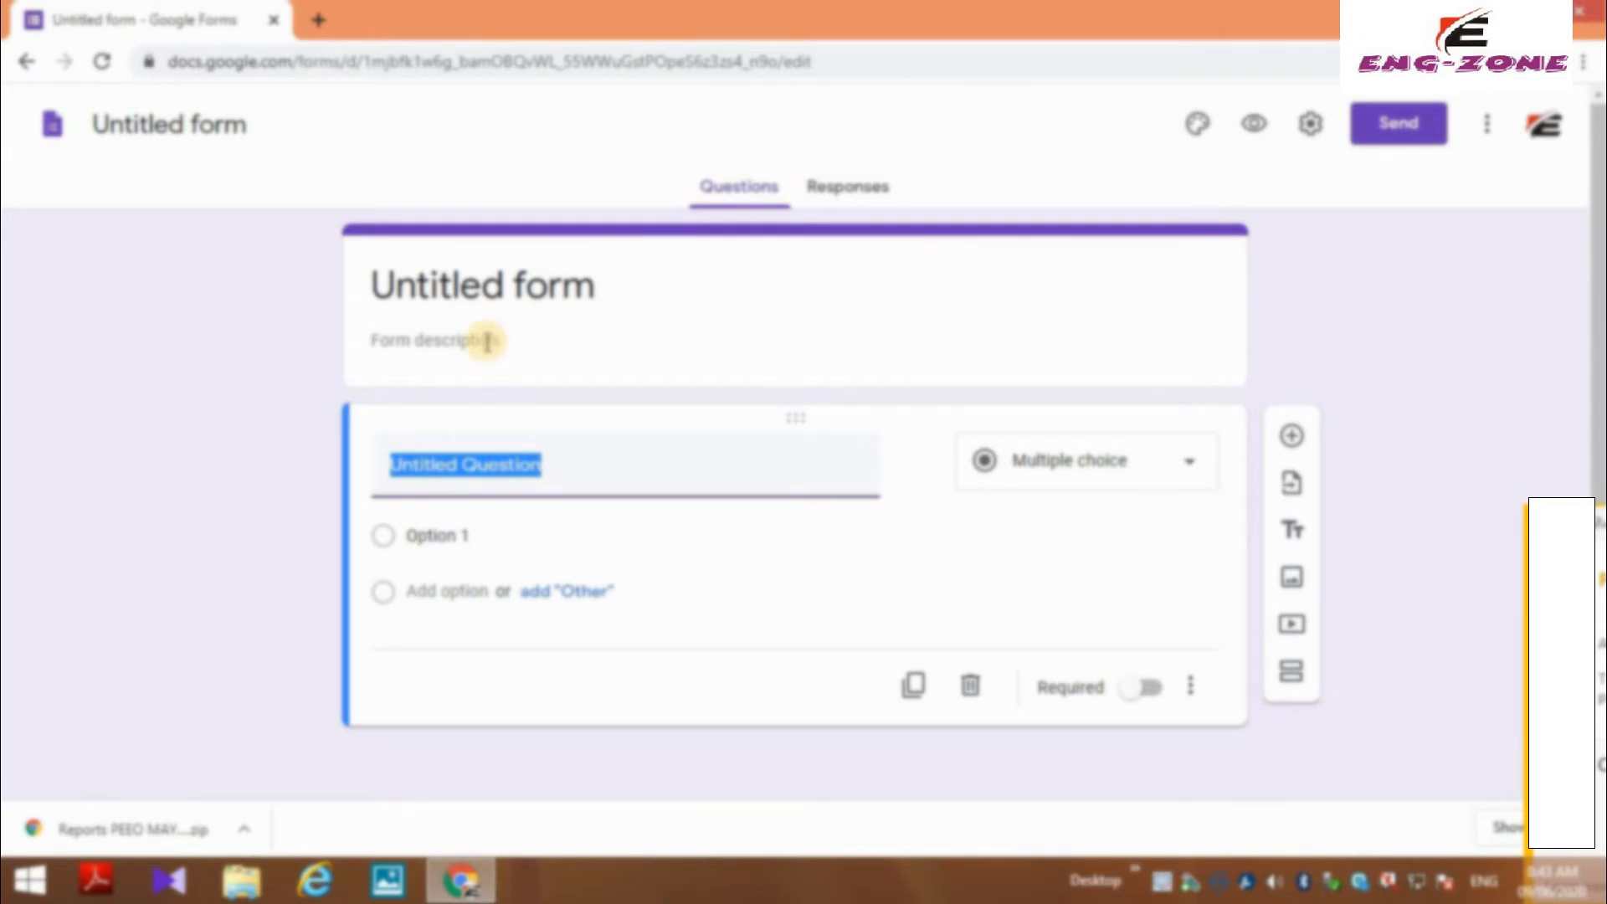
{"action": "left_click", "coordinate": [485, 343]}
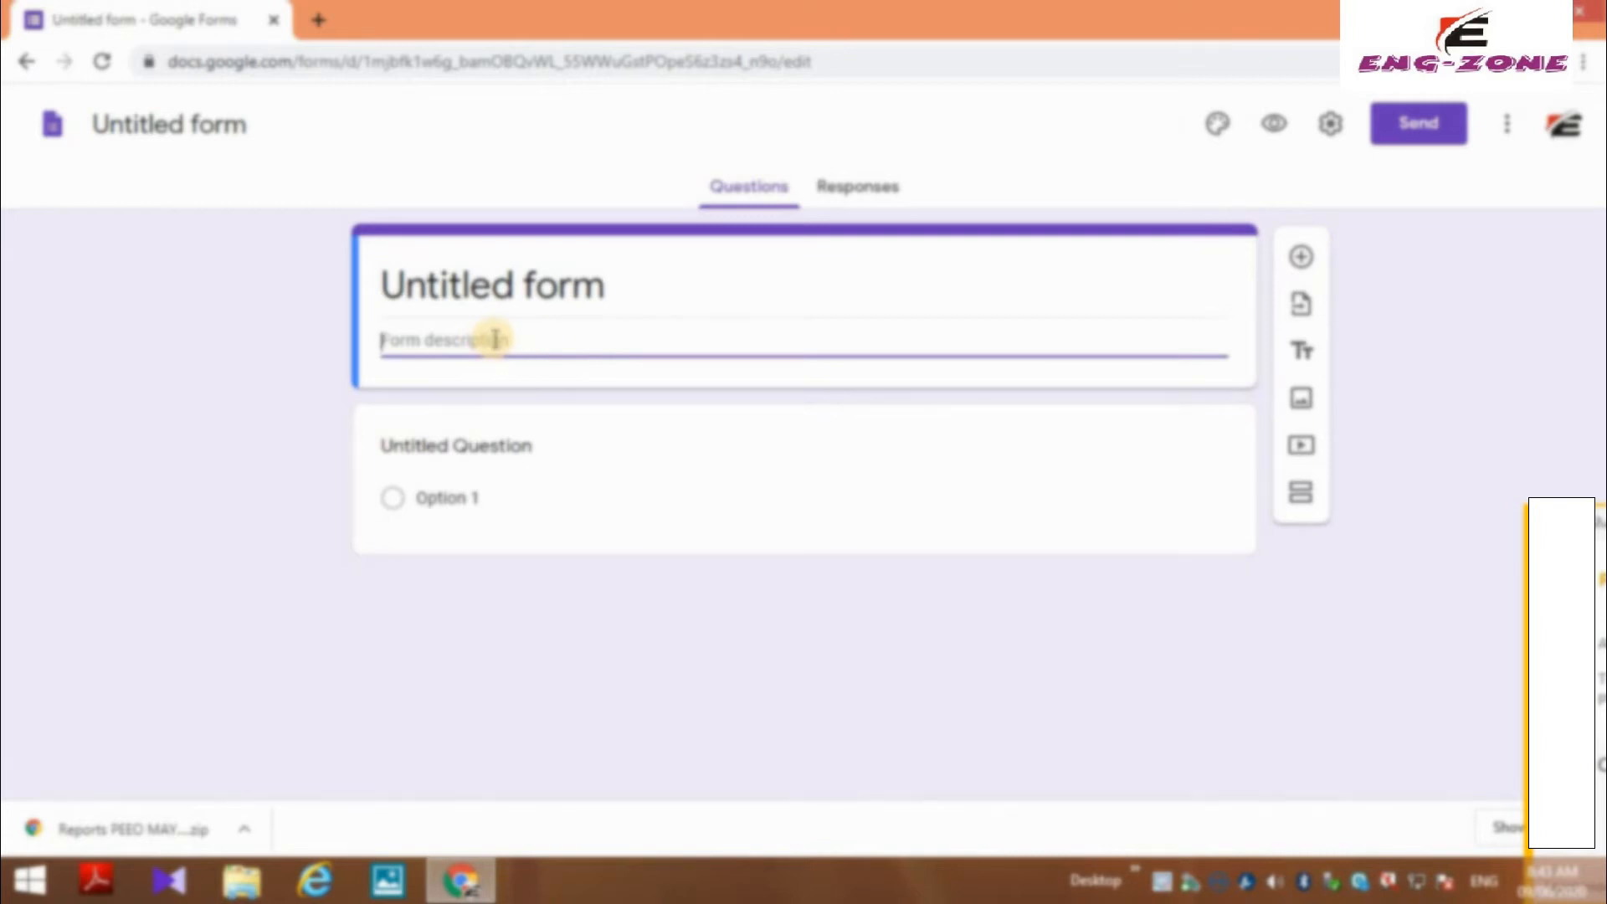
{"action": "type", "text": "XYX SCHOOL"}
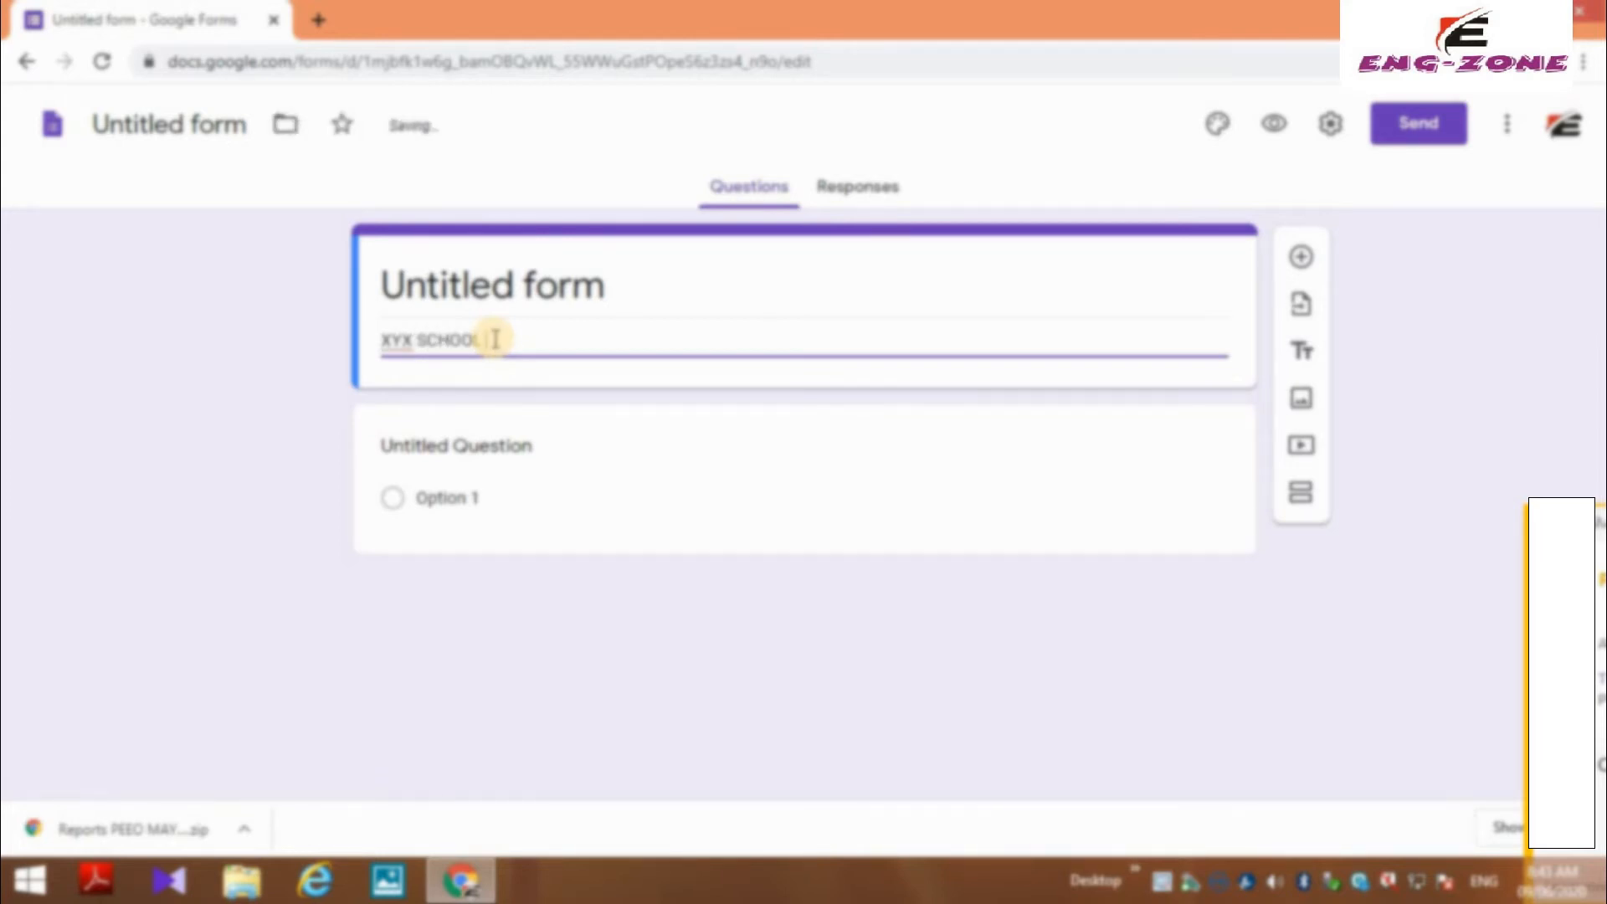
{"action": "type", "text": "MAHARASHTRA"}
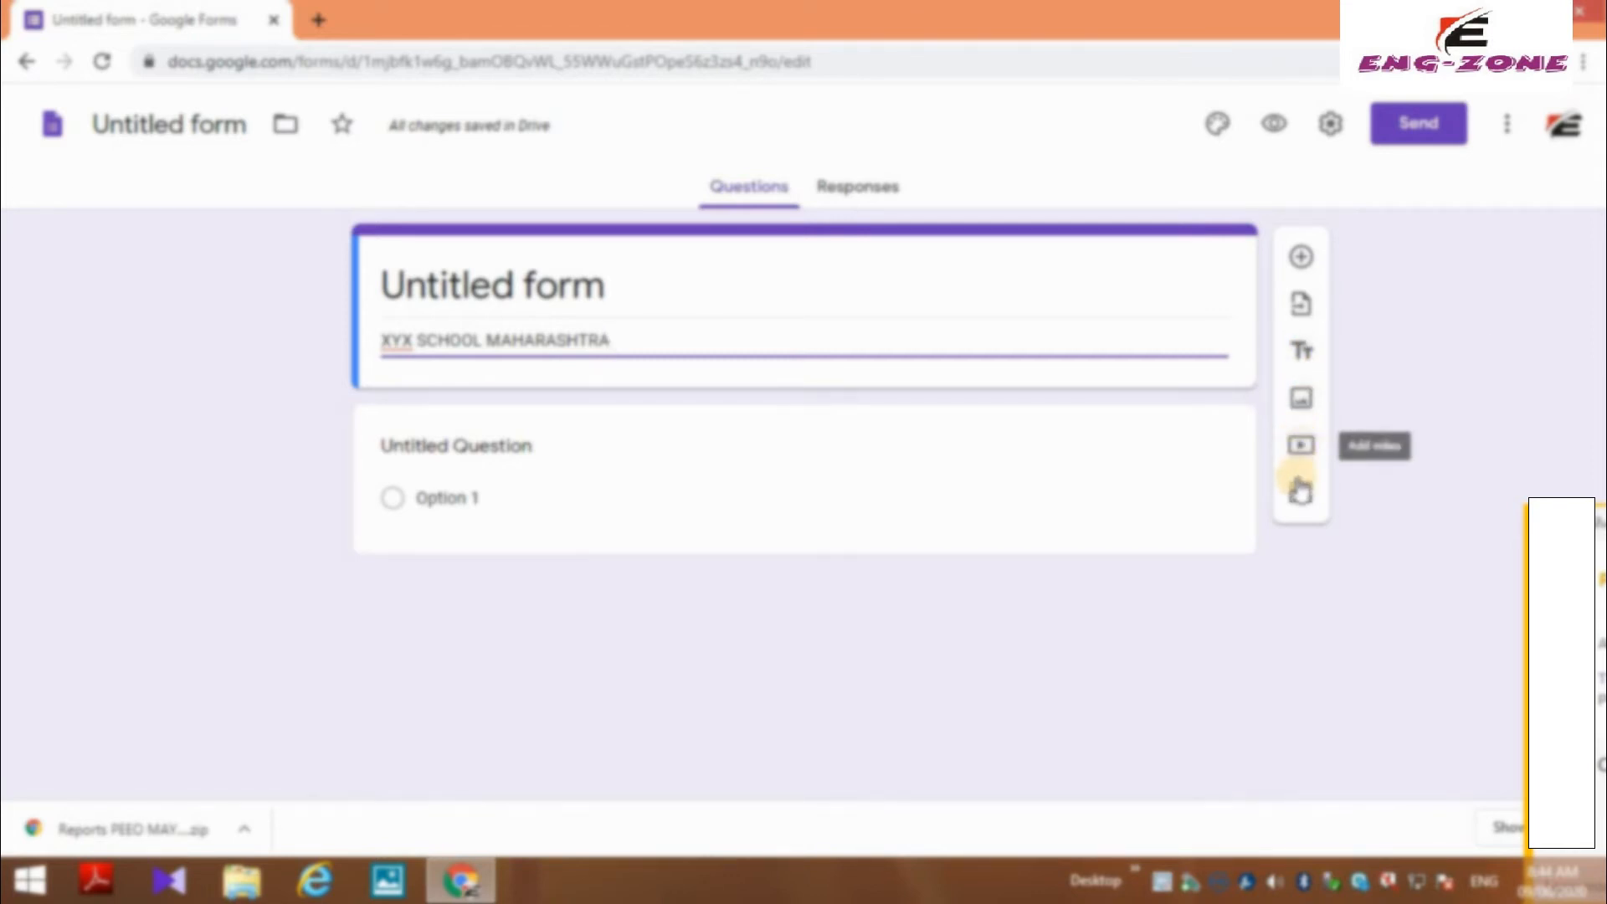
- Add a title and description block below the form header and title it "ADMISSION FORM 2020-21"
{"action": "left_click", "coordinate": [1302, 354]}
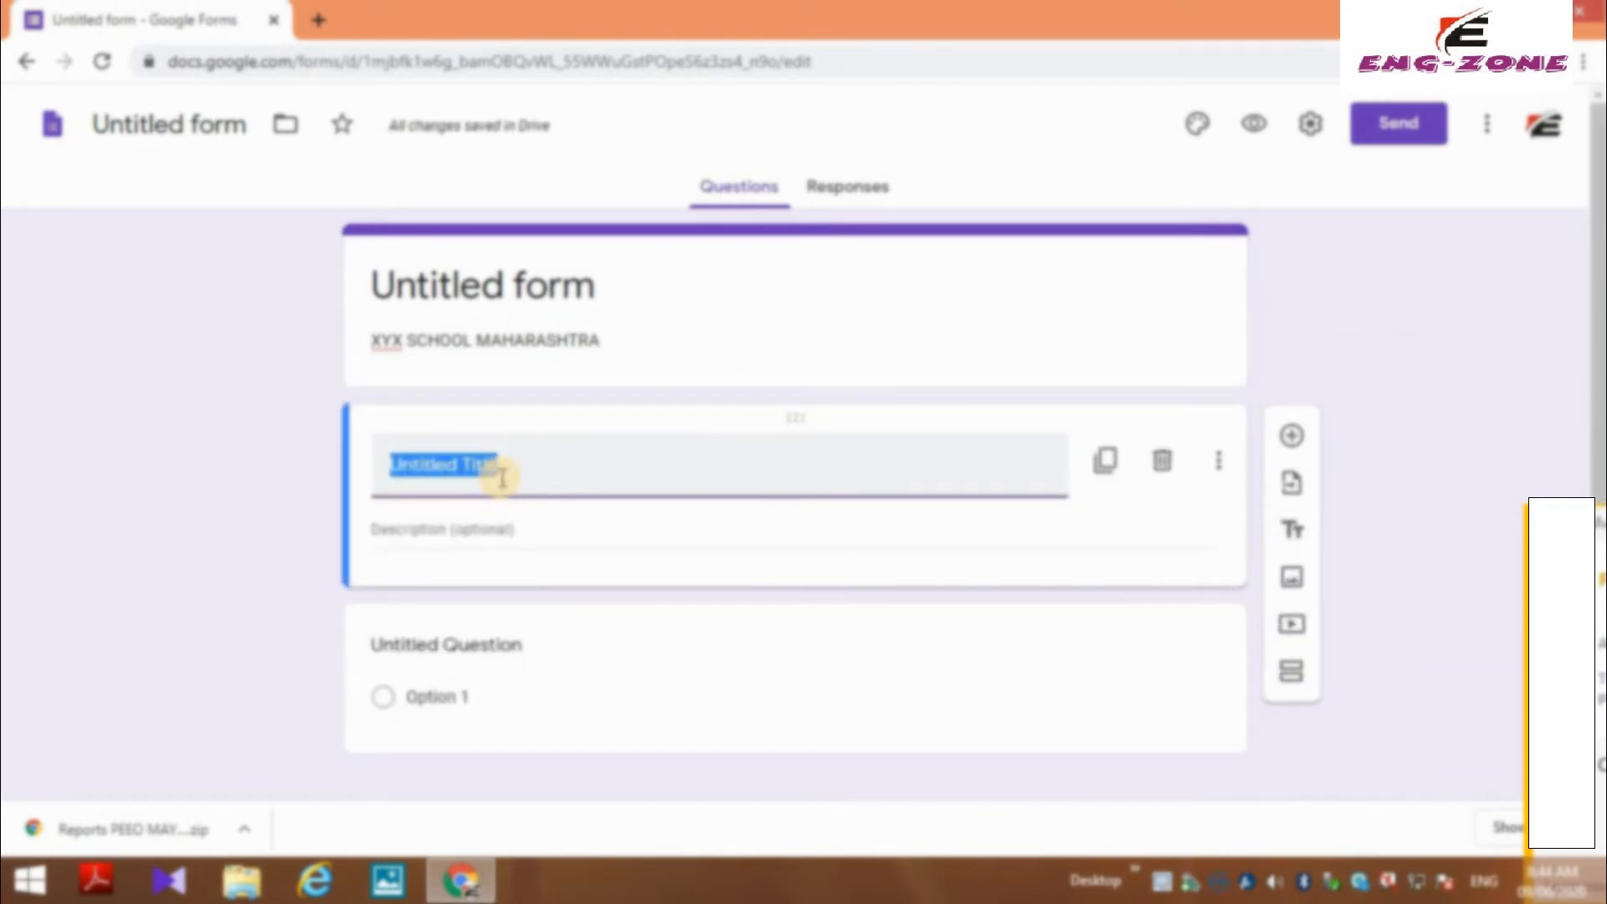
{"action": "type", "text": "A"}
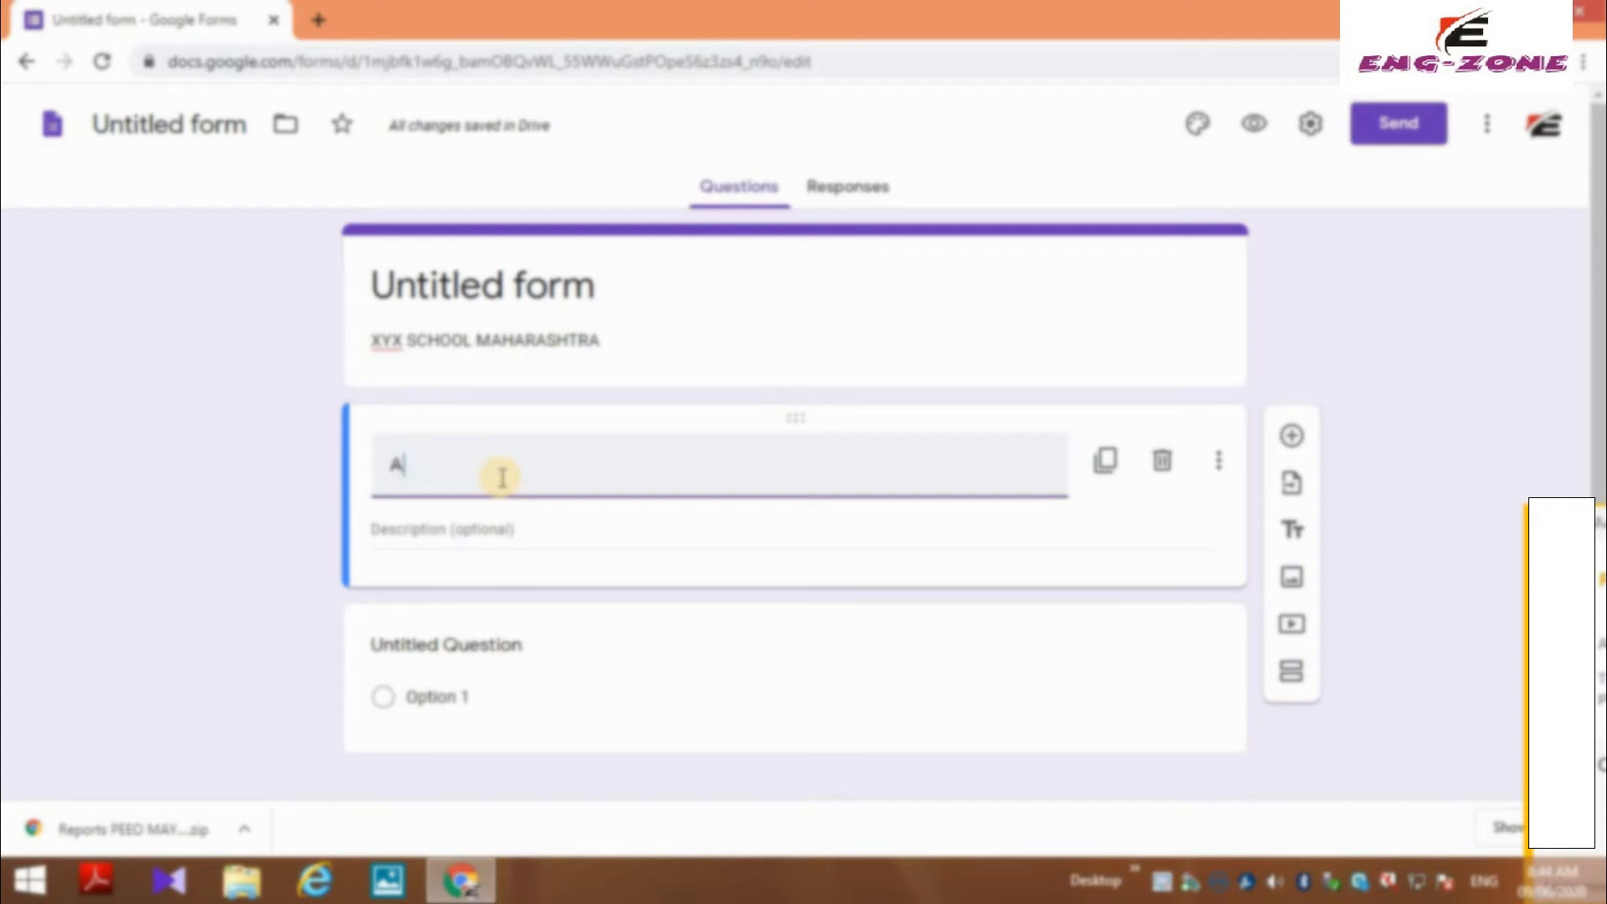
{"action": "type", "text": "DMISSION FOR"}
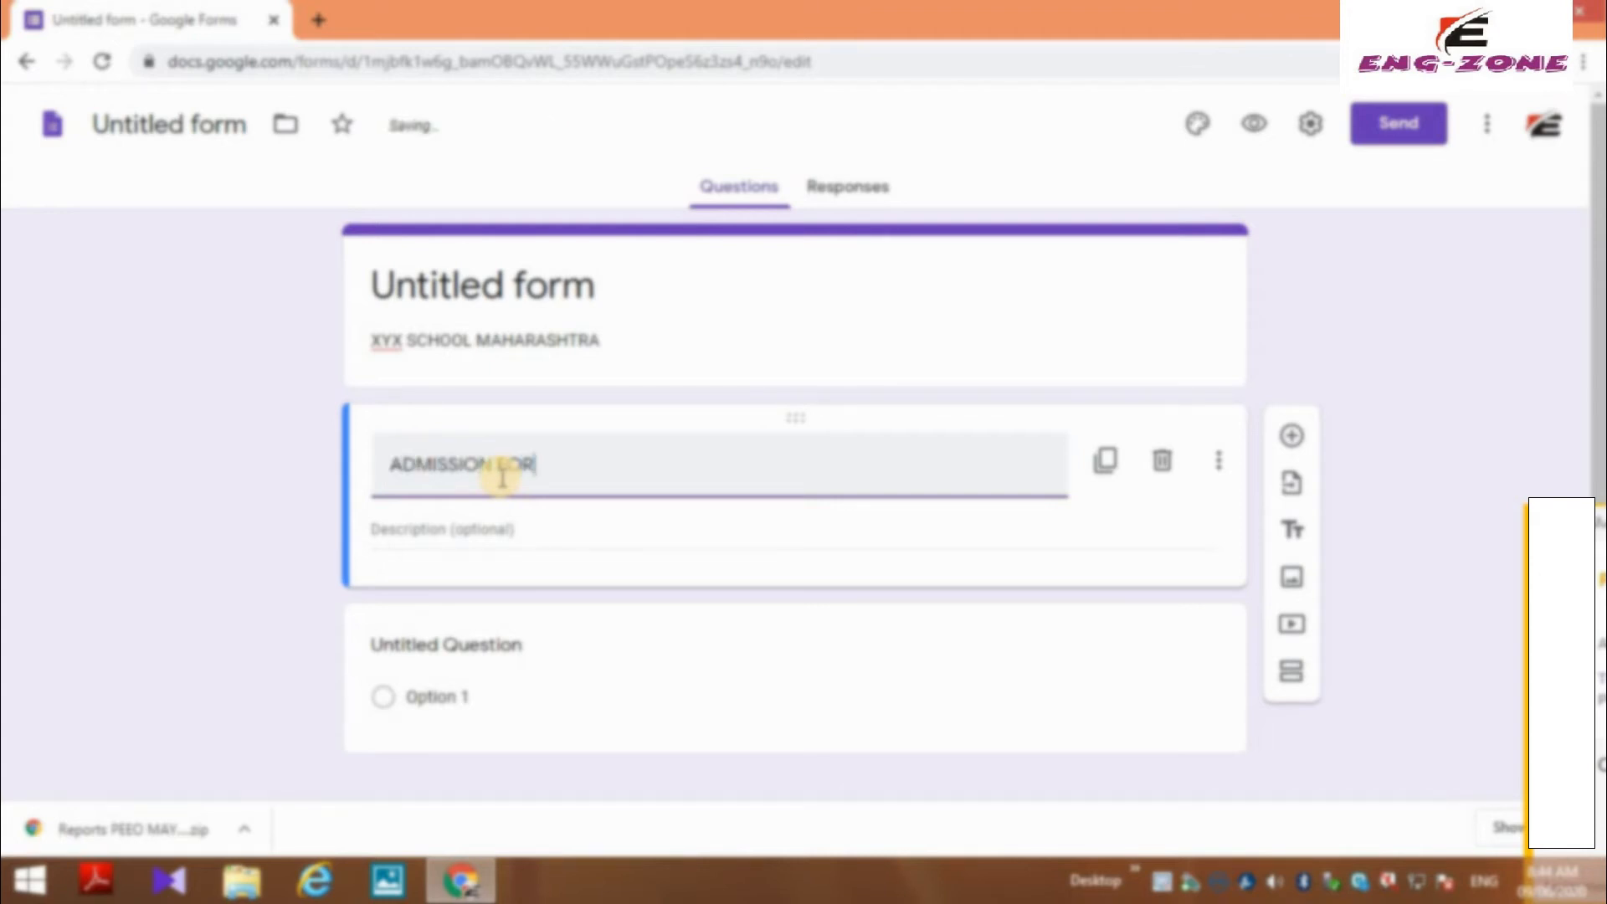
{"action": "type", "text": "M 2020-21"}
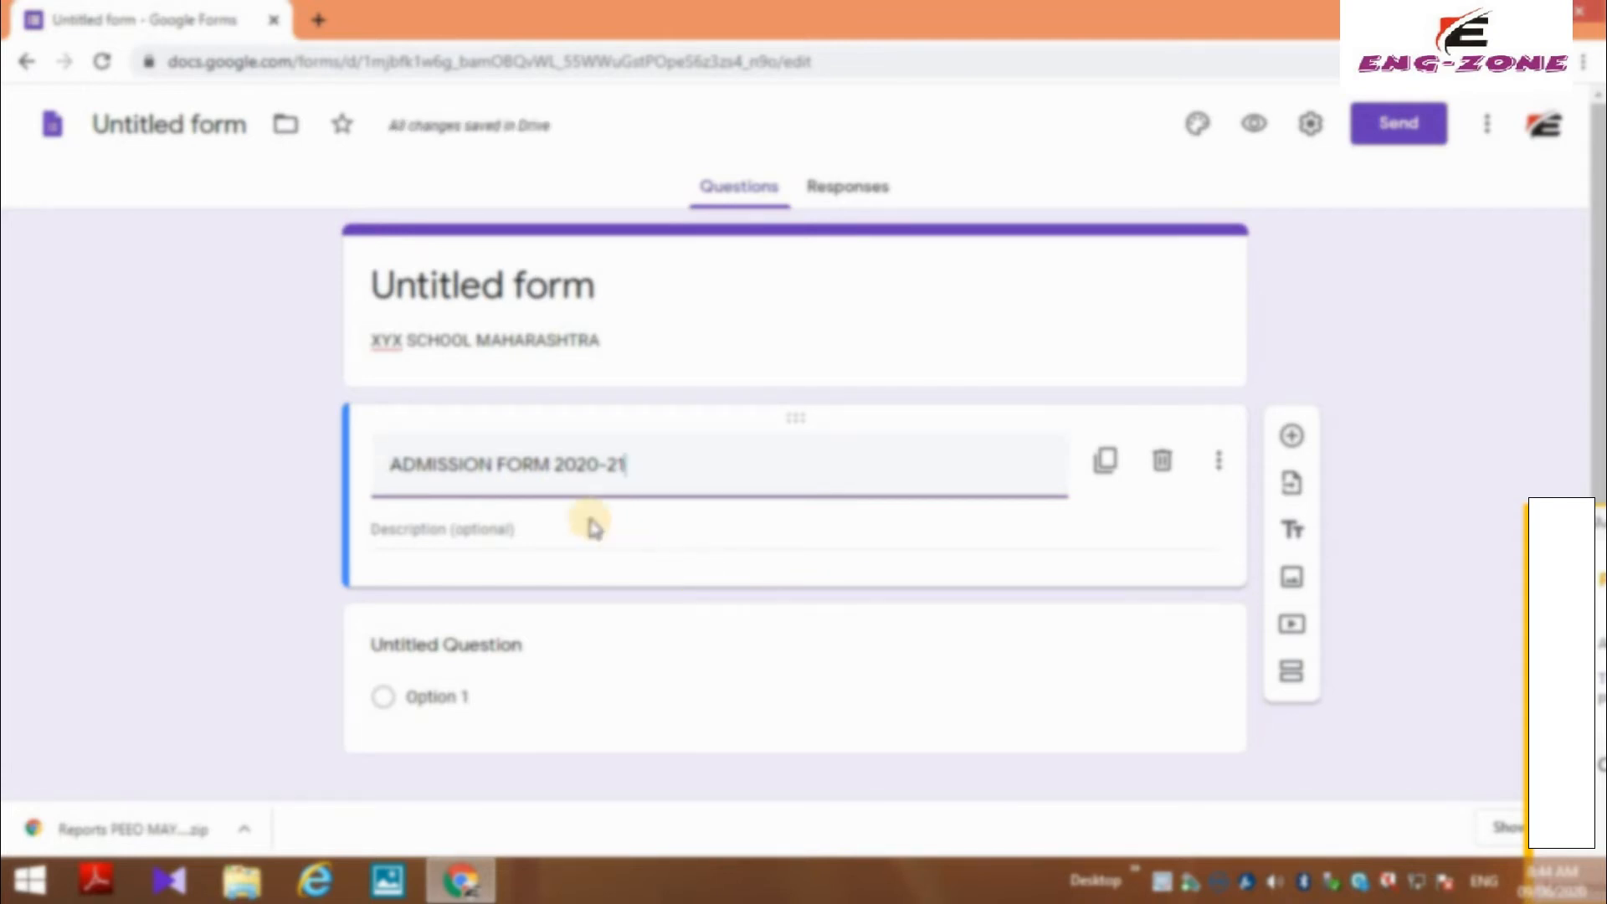
- Enter "A SCHOOL RUN BY XYZ SOCIETY" as the description of the ADMISSION FORM 2020-21 block
{"action": "scroll", "coordinate": [561, 567], "scroll_direction": "down", "scroll_amount": 1}
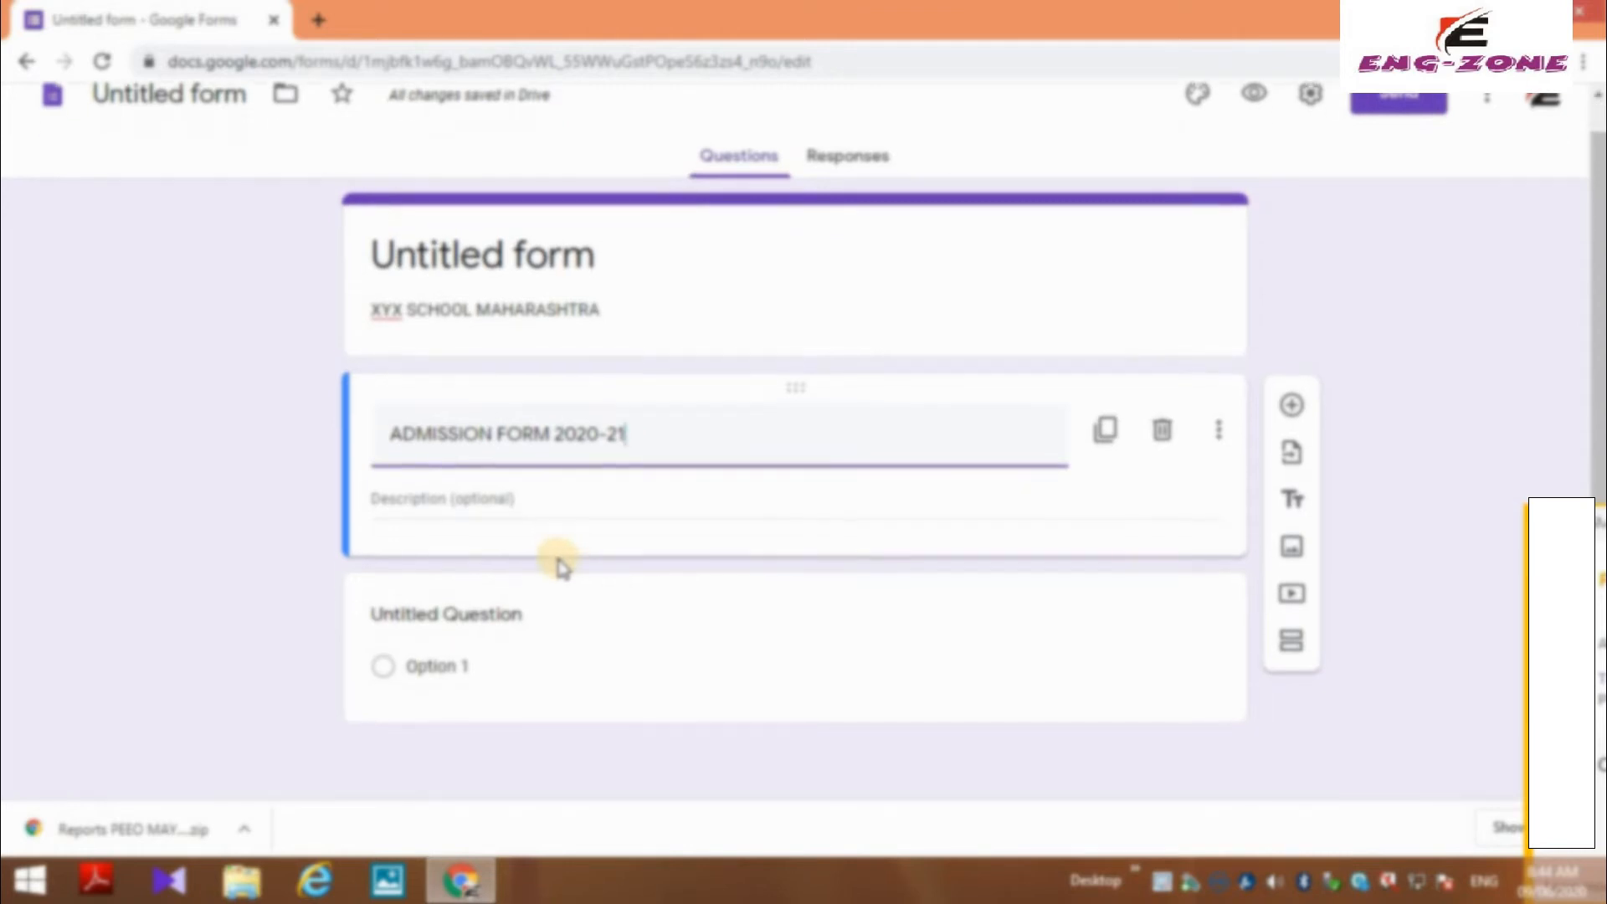
{"action": "left_click", "coordinate": [476, 507]}
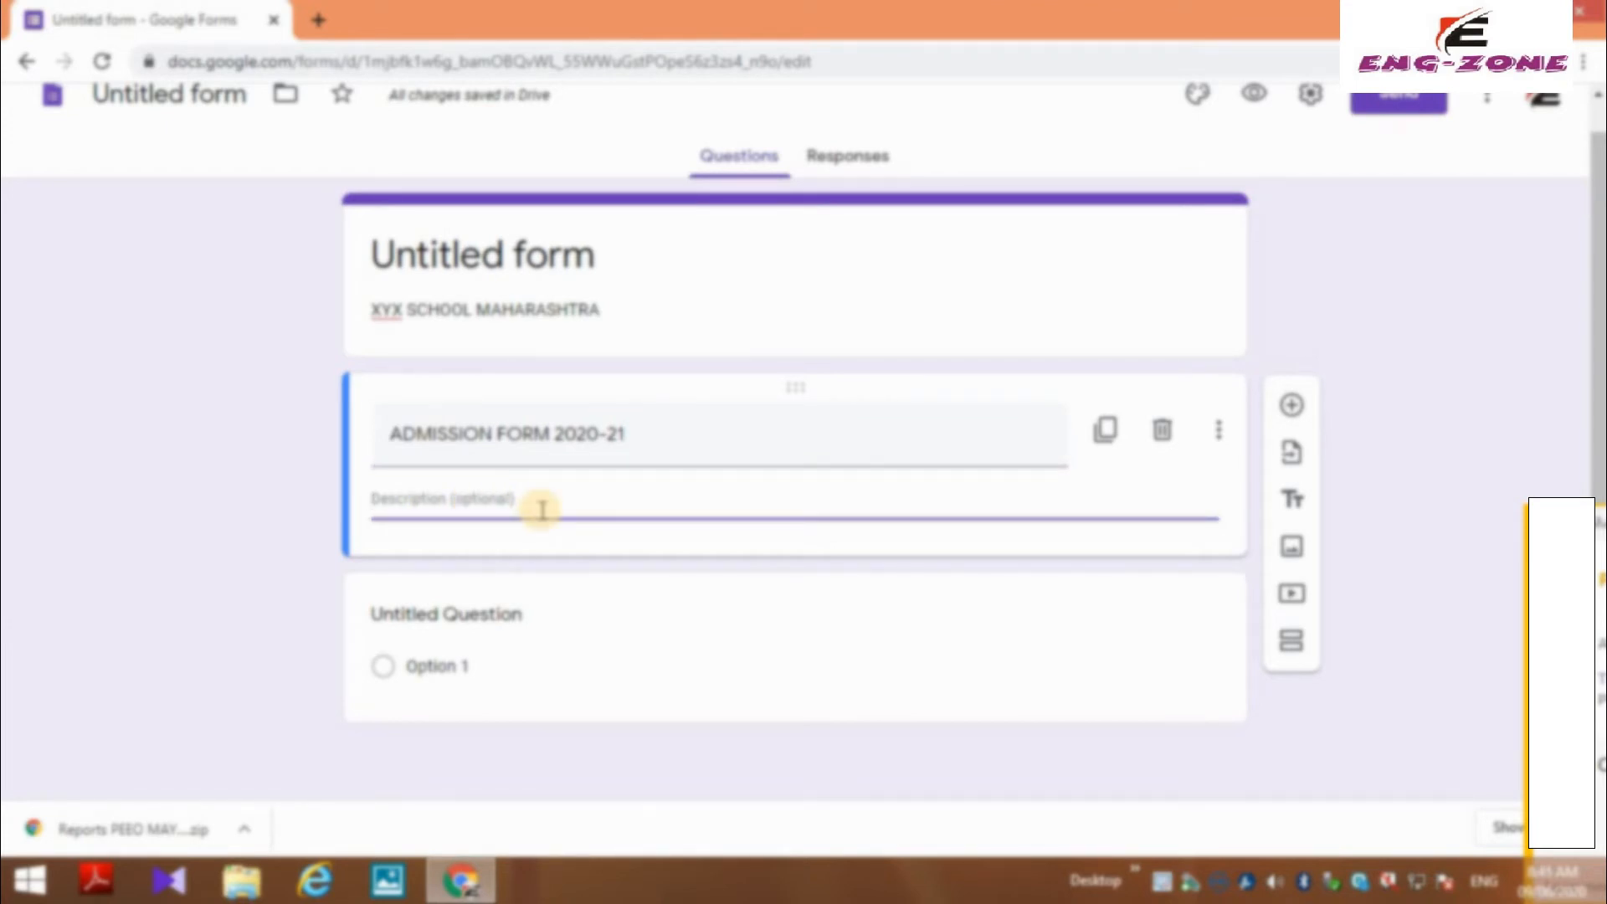
{"action": "type", "text": "A SCH"}
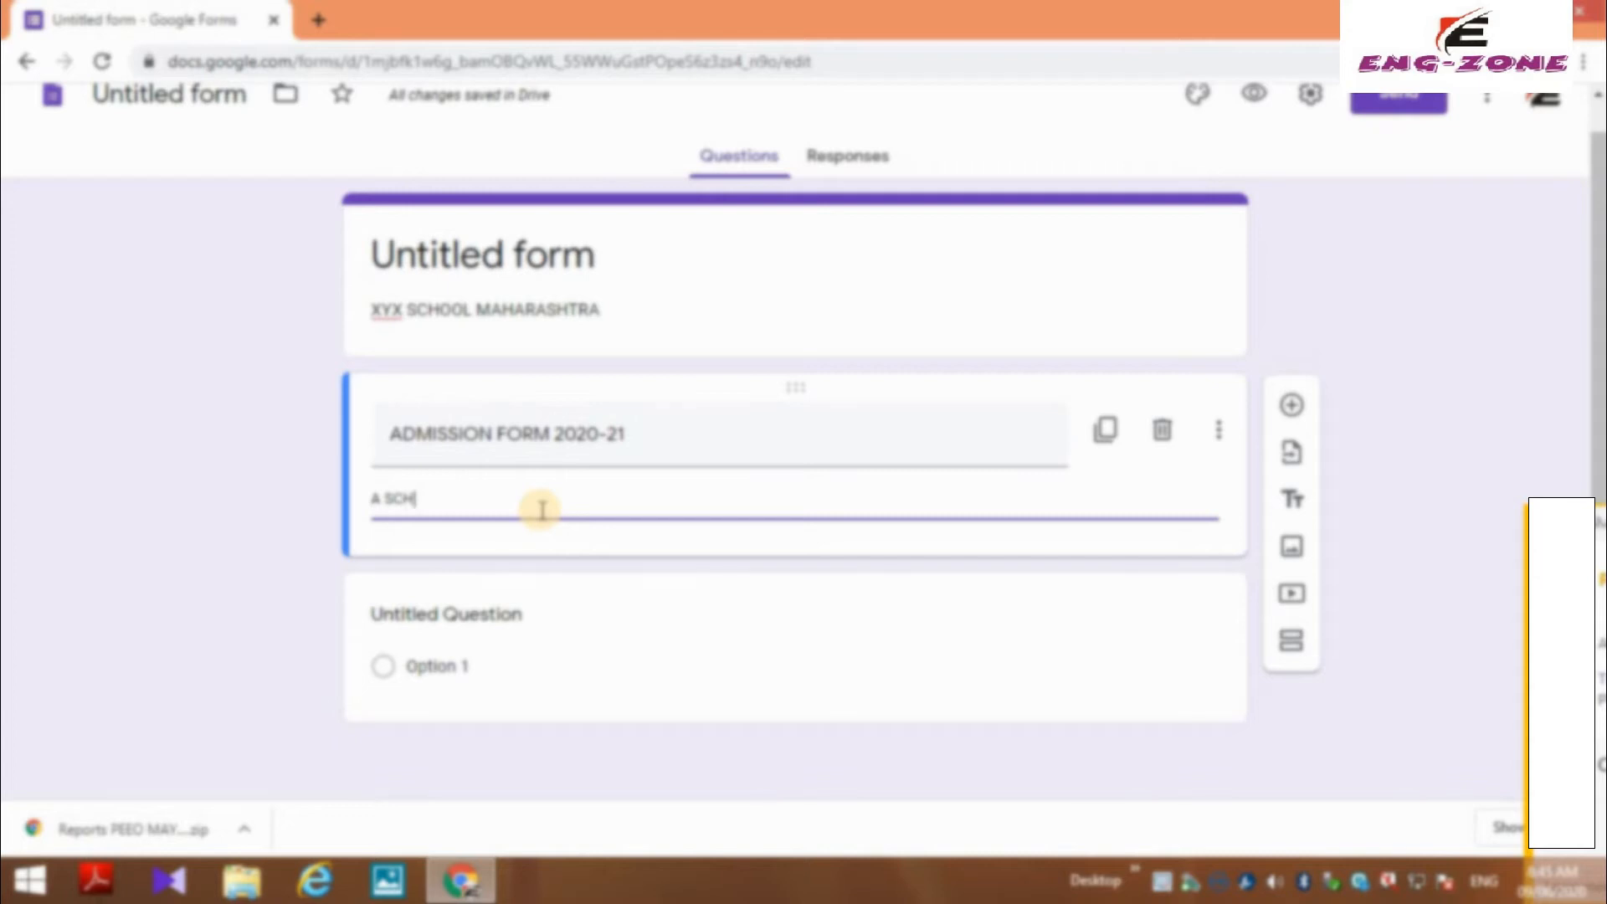
{"action": "type", "text": "OOL REN B"}
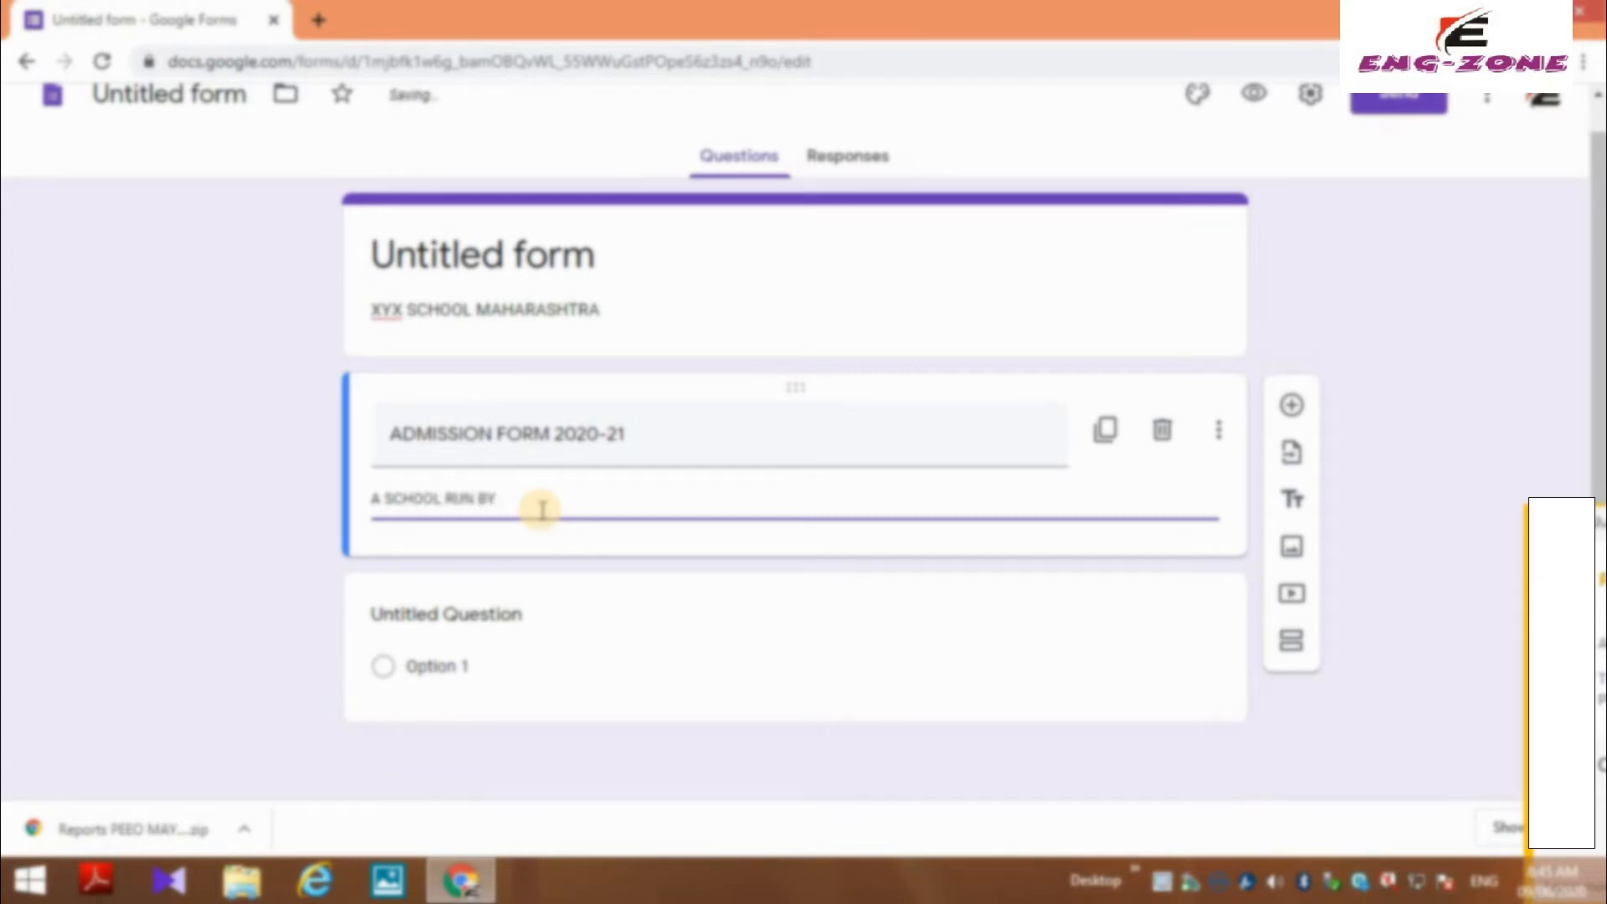
{"action": "type", "text": "Y XYZ SOCIETY"}
- Change the untitled question's text to "STUDENT'S NAME"
{"action": "left_click", "coordinate": [684, 586]}
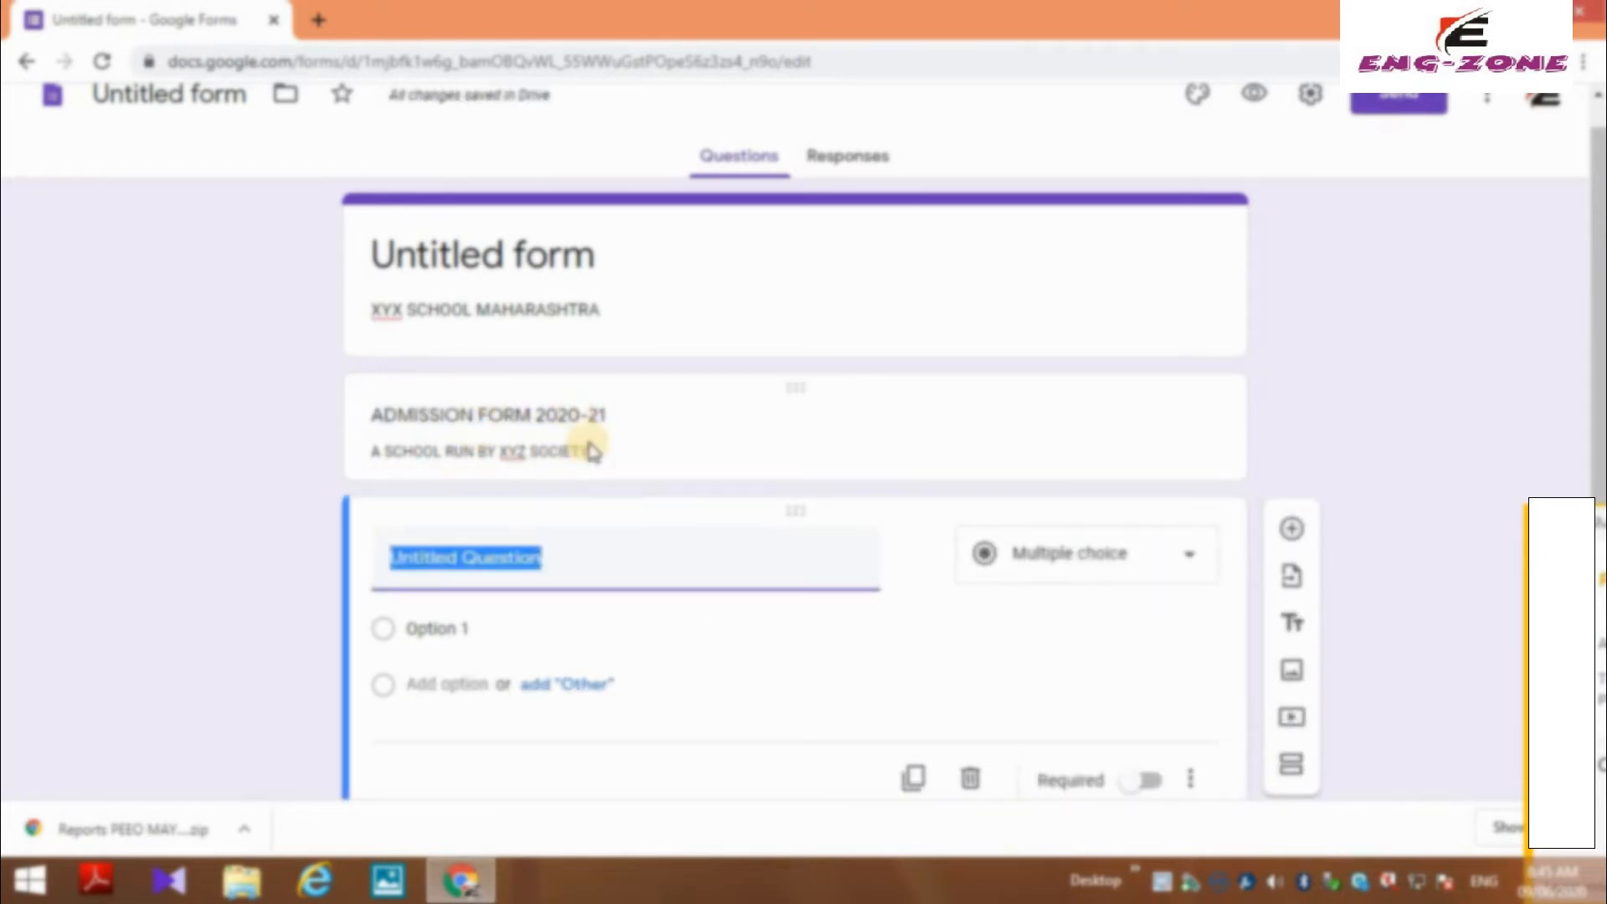
{"action": "scroll", "coordinate": [628, 469], "scroll_direction": "down", "scroll_amount": 1}
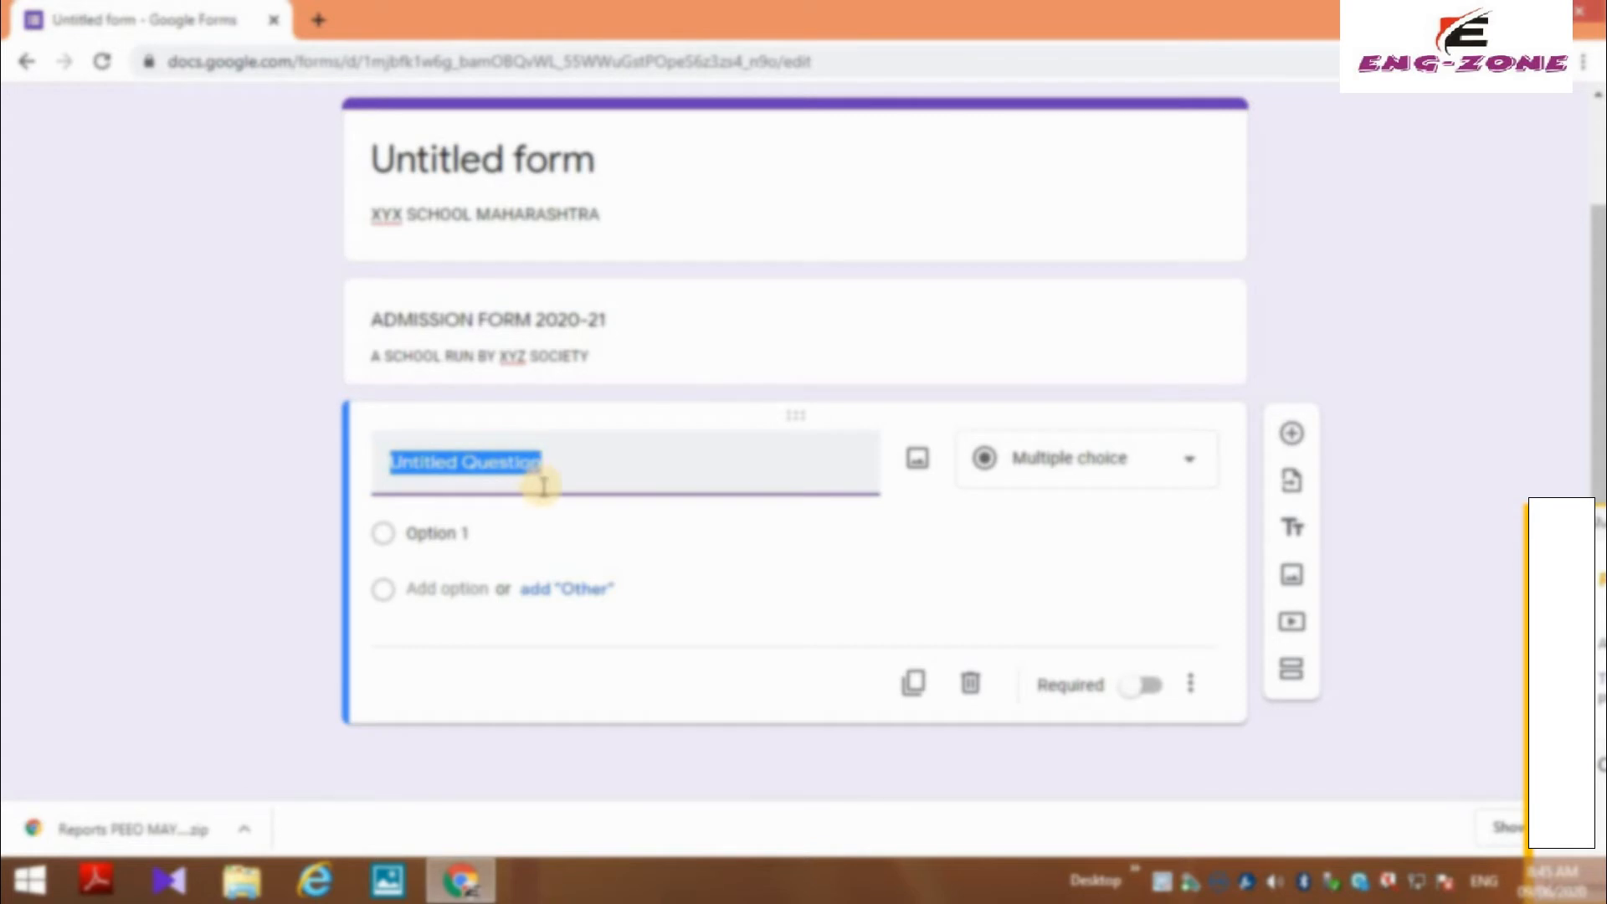
{"action": "type", "text": "STUDENTS "}
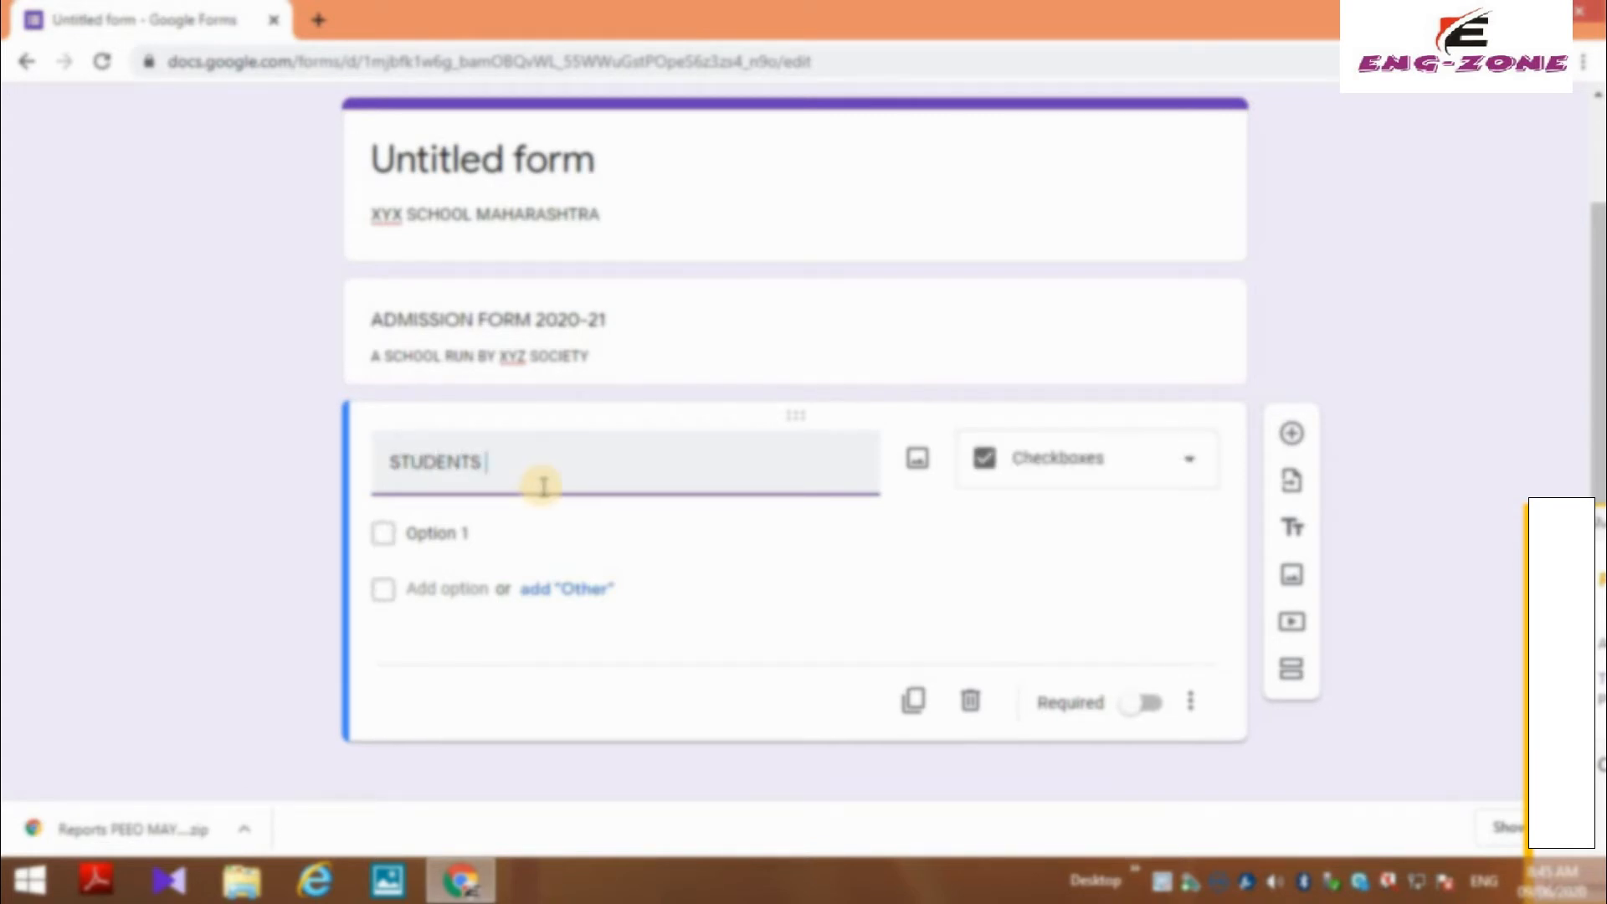
{"action": "type", "text": "NAME"}
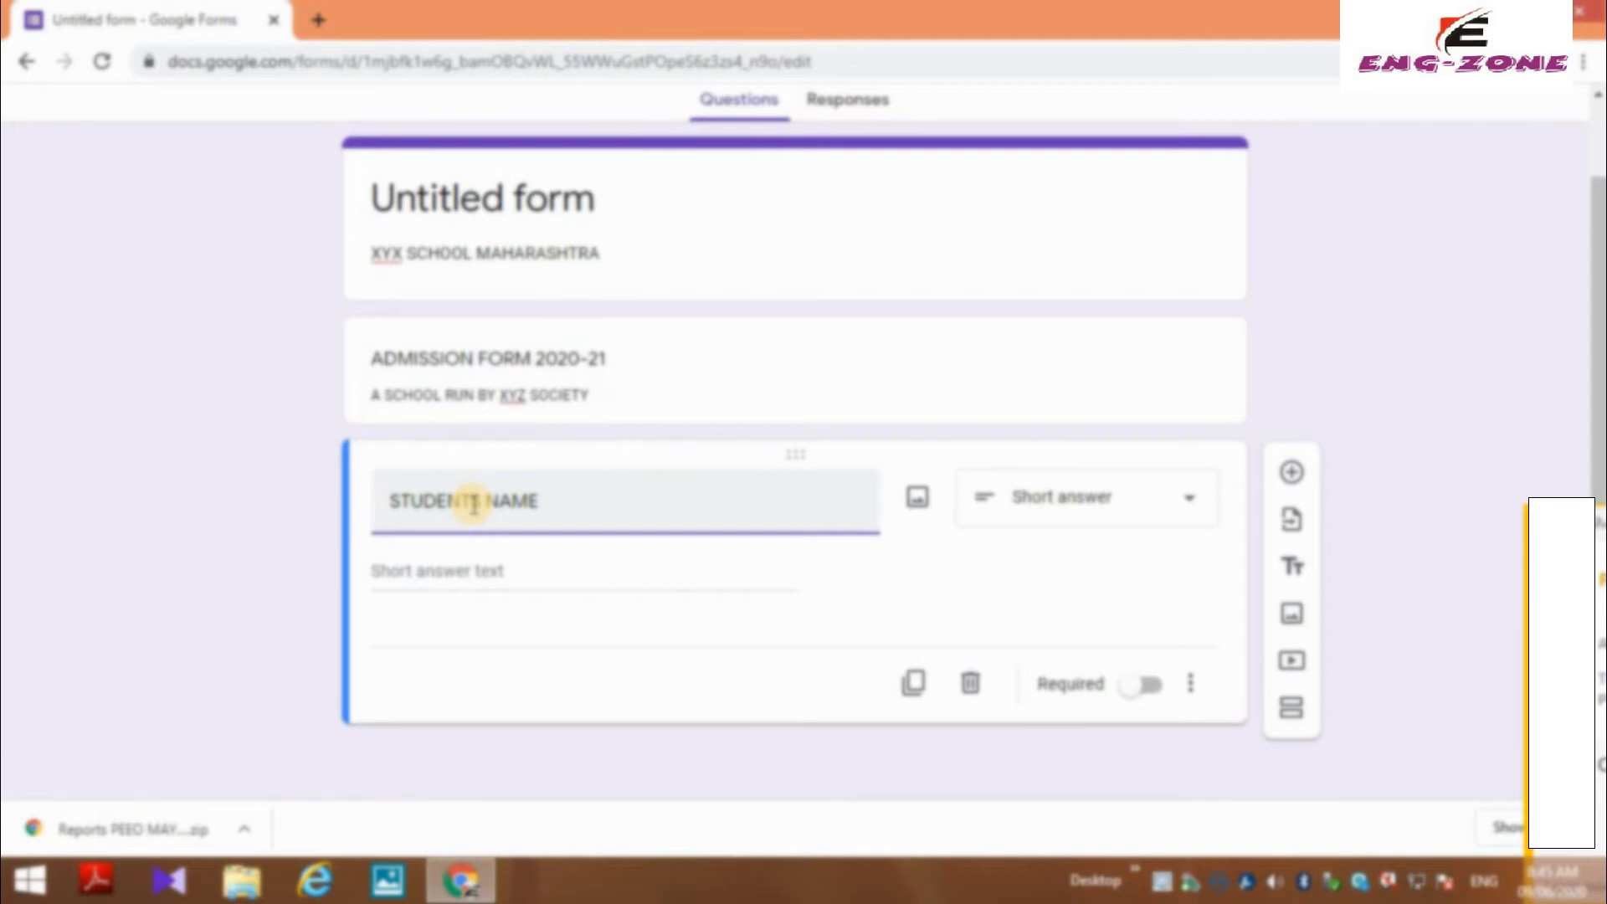
{"action": "left_click", "coordinate": [473, 502]}
{"action": "type", "text": "'"}
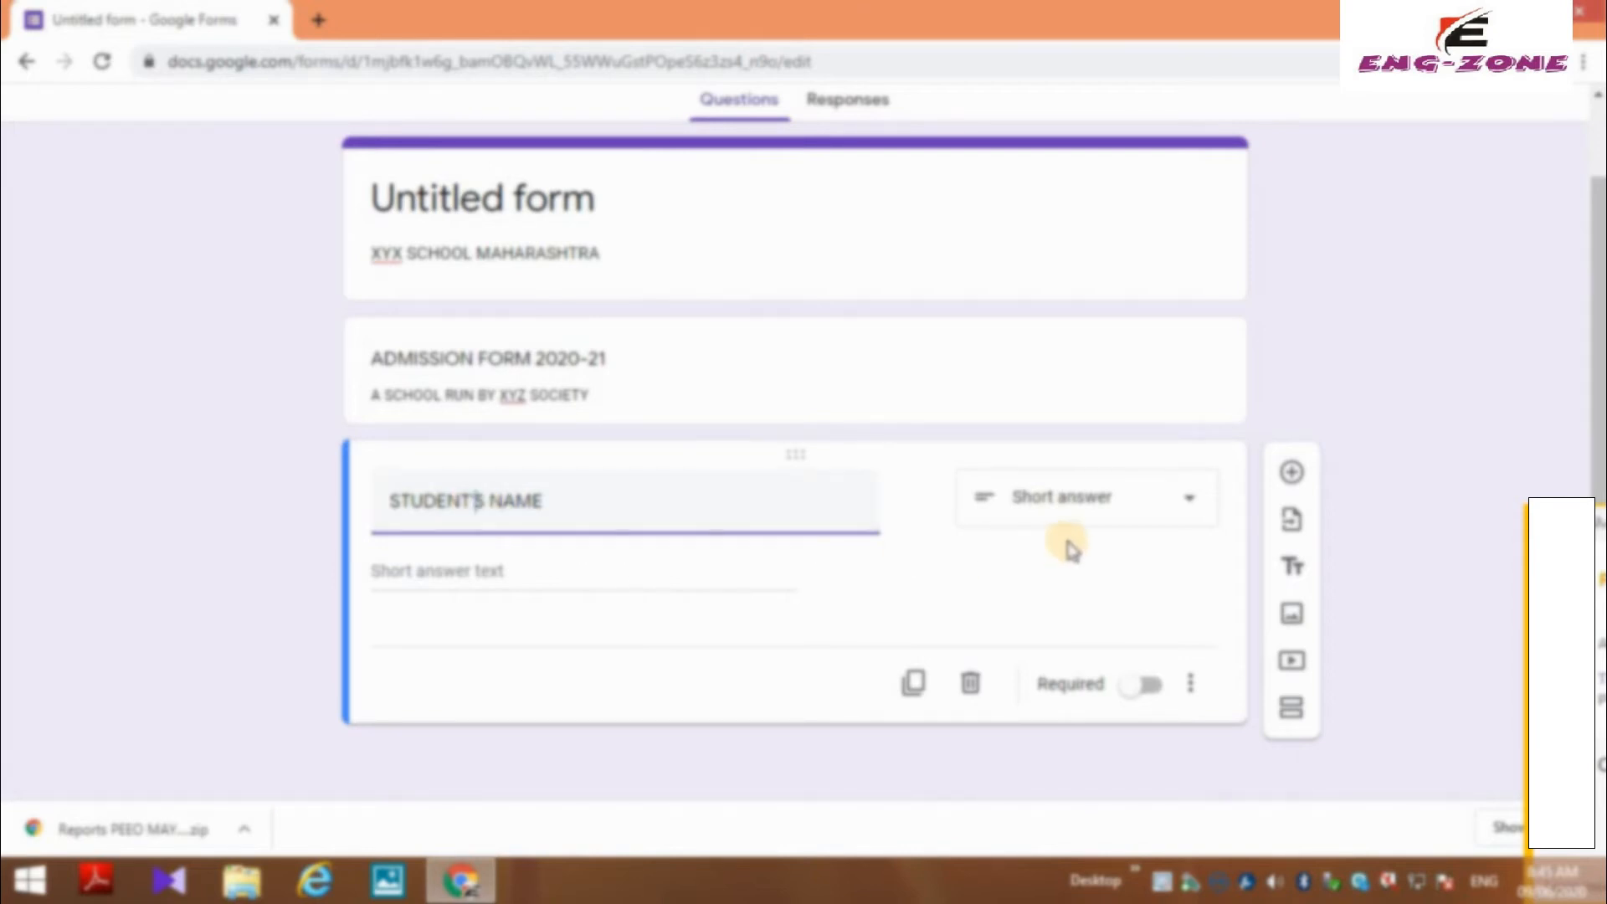
- Review the available question types and choose Short answer for the STUDENT'S NAME question
{"action": "left_click", "coordinate": [1188, 500]}
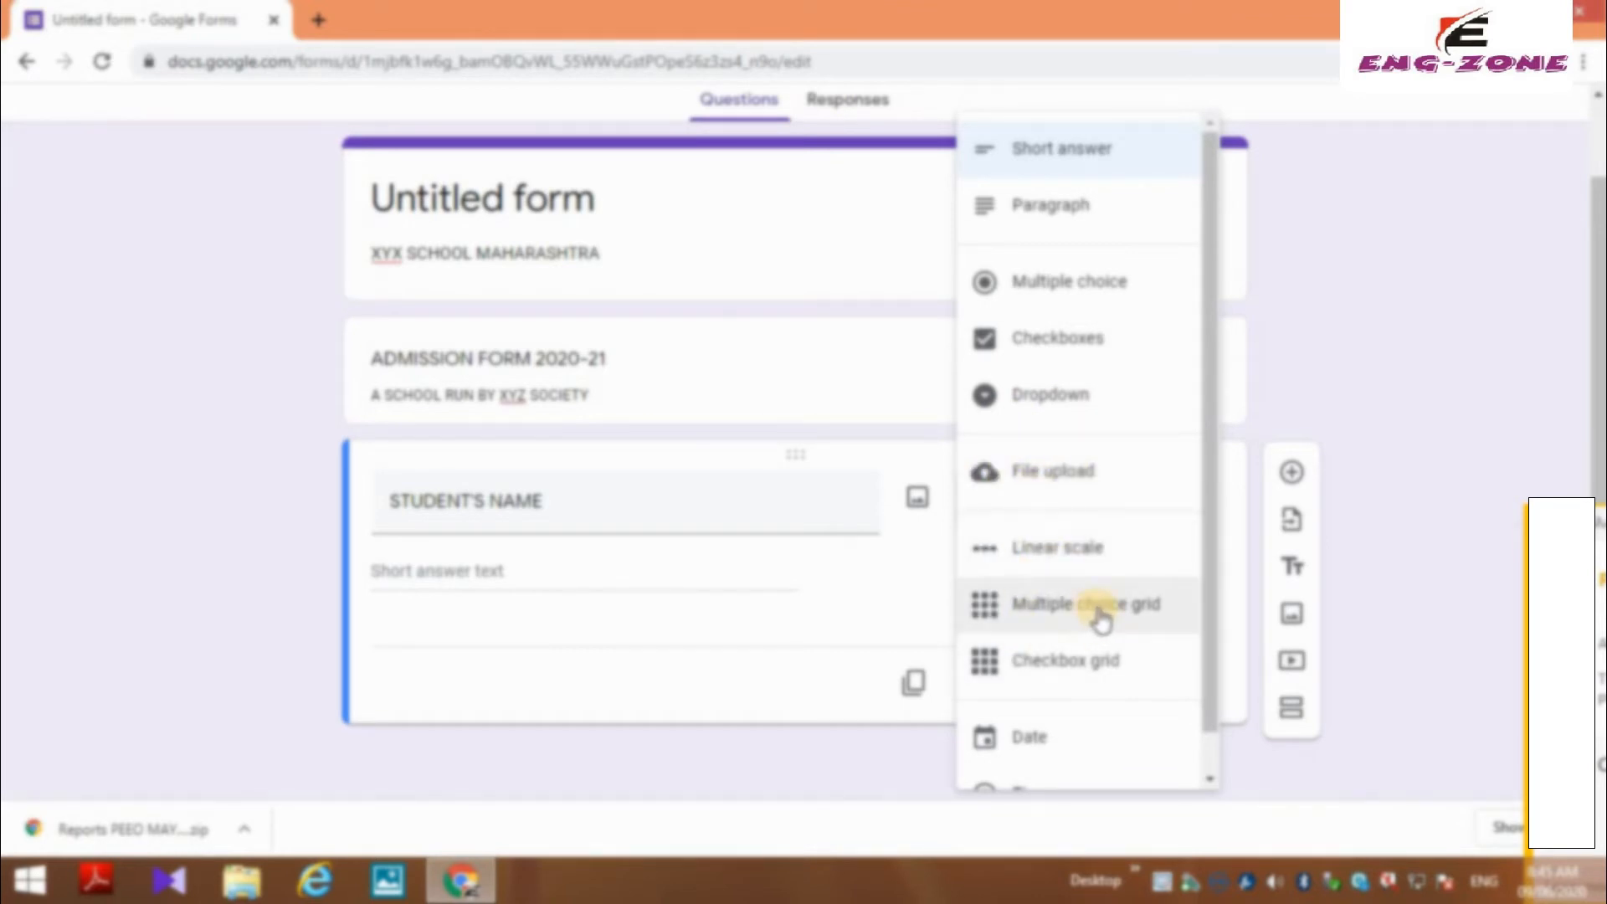
{"action": "scroll", "coordinate": [1100, 619], "scroll_direction": "down", "scroll_amount": 1}
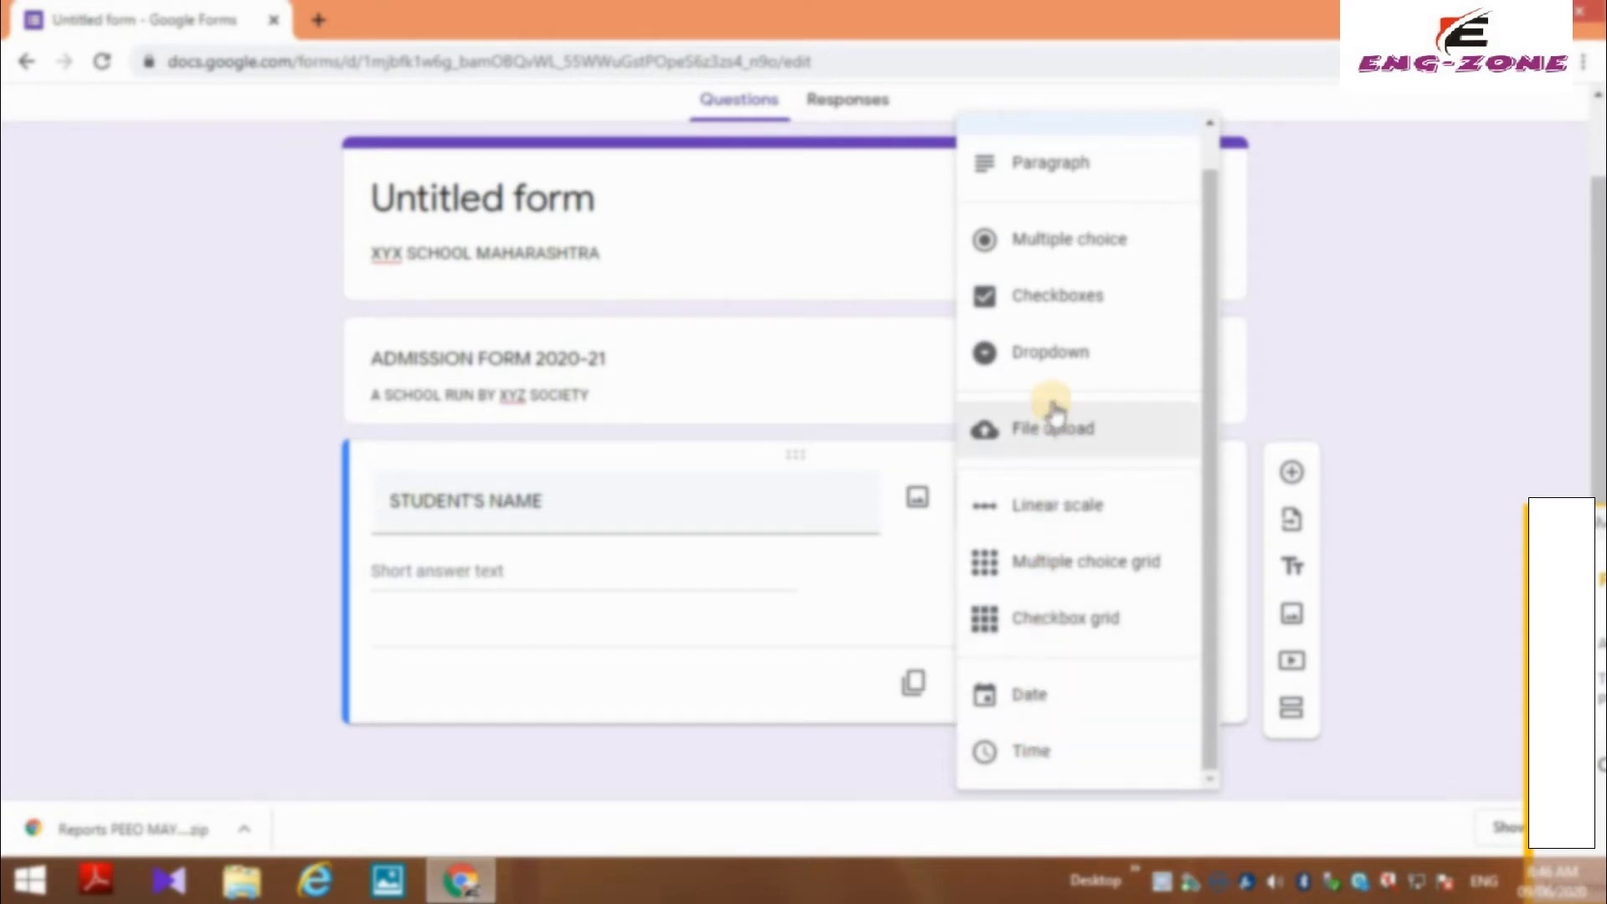
{"action": "scroll", "coordinate": [1046, 219], "scroll_direction": "up", "scroll_amount": 3}
{"action": "scroll", "coordinate": [1046, 224], "scroll_direction": "down", "scroll_amount": 1}
{"action": "scroll", "coordinate": [1037, 216], "scroll_direction": "up", "scroll_amount": 1}
{"action": "left_click", "coordinate": [1046, 155]}
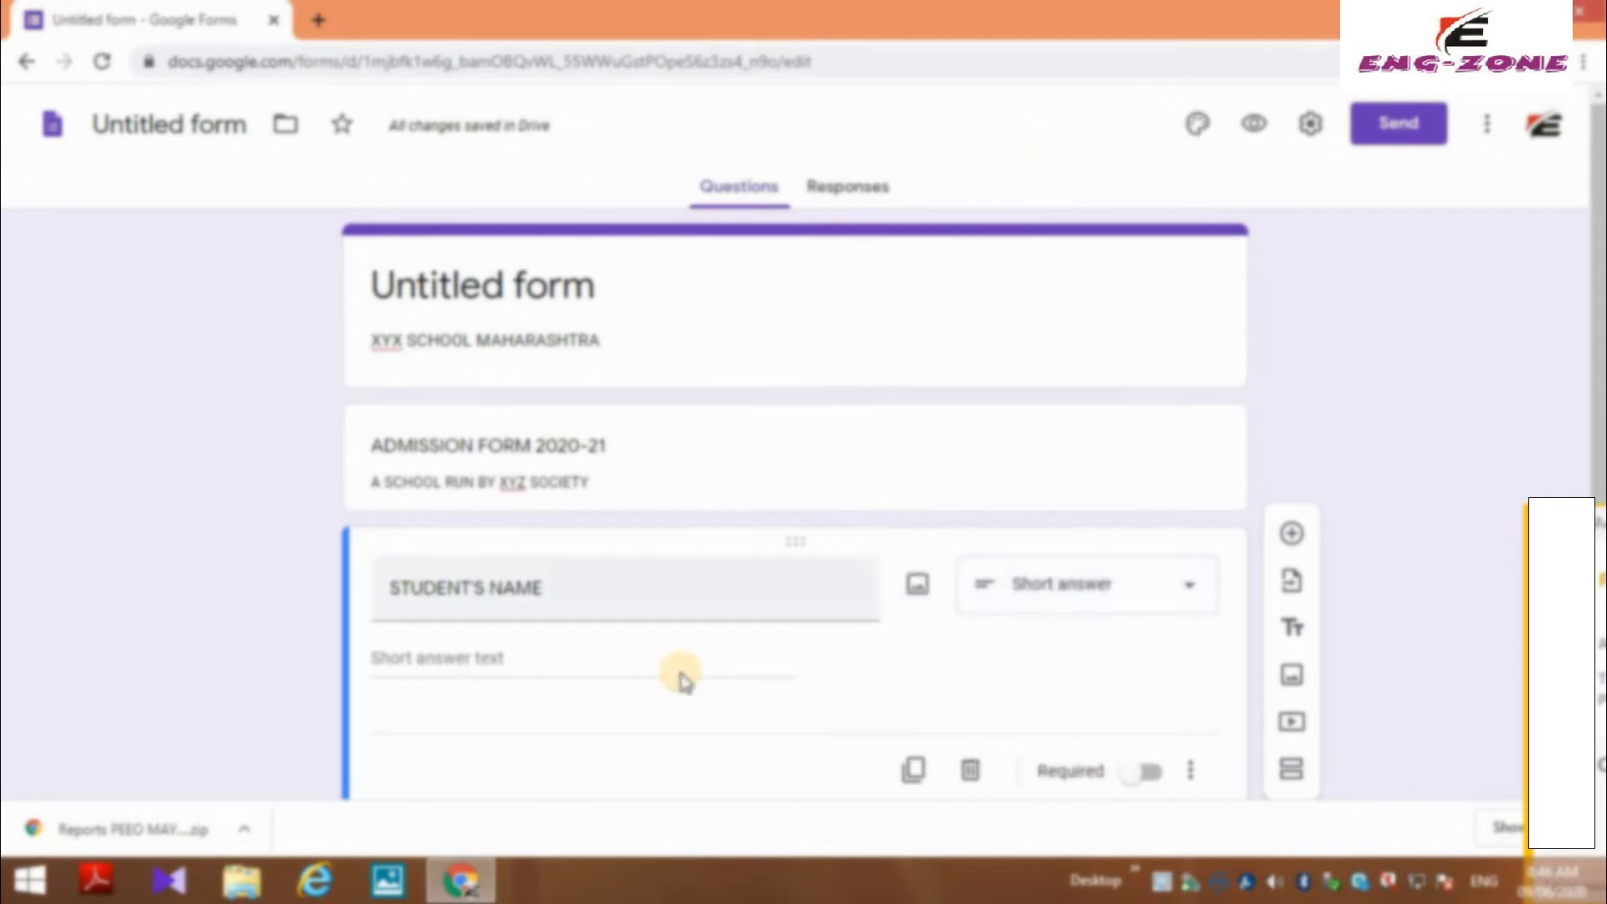
- Add a question below STUDENT'S NAME with the text "ATTACH YOUR PHOTOGRAPH", correcting the spelling of "ATTACH"
{"action": "scroll", "coordinate": [670, 670], "scroll_direction": "down", "scroll_amount": 1}
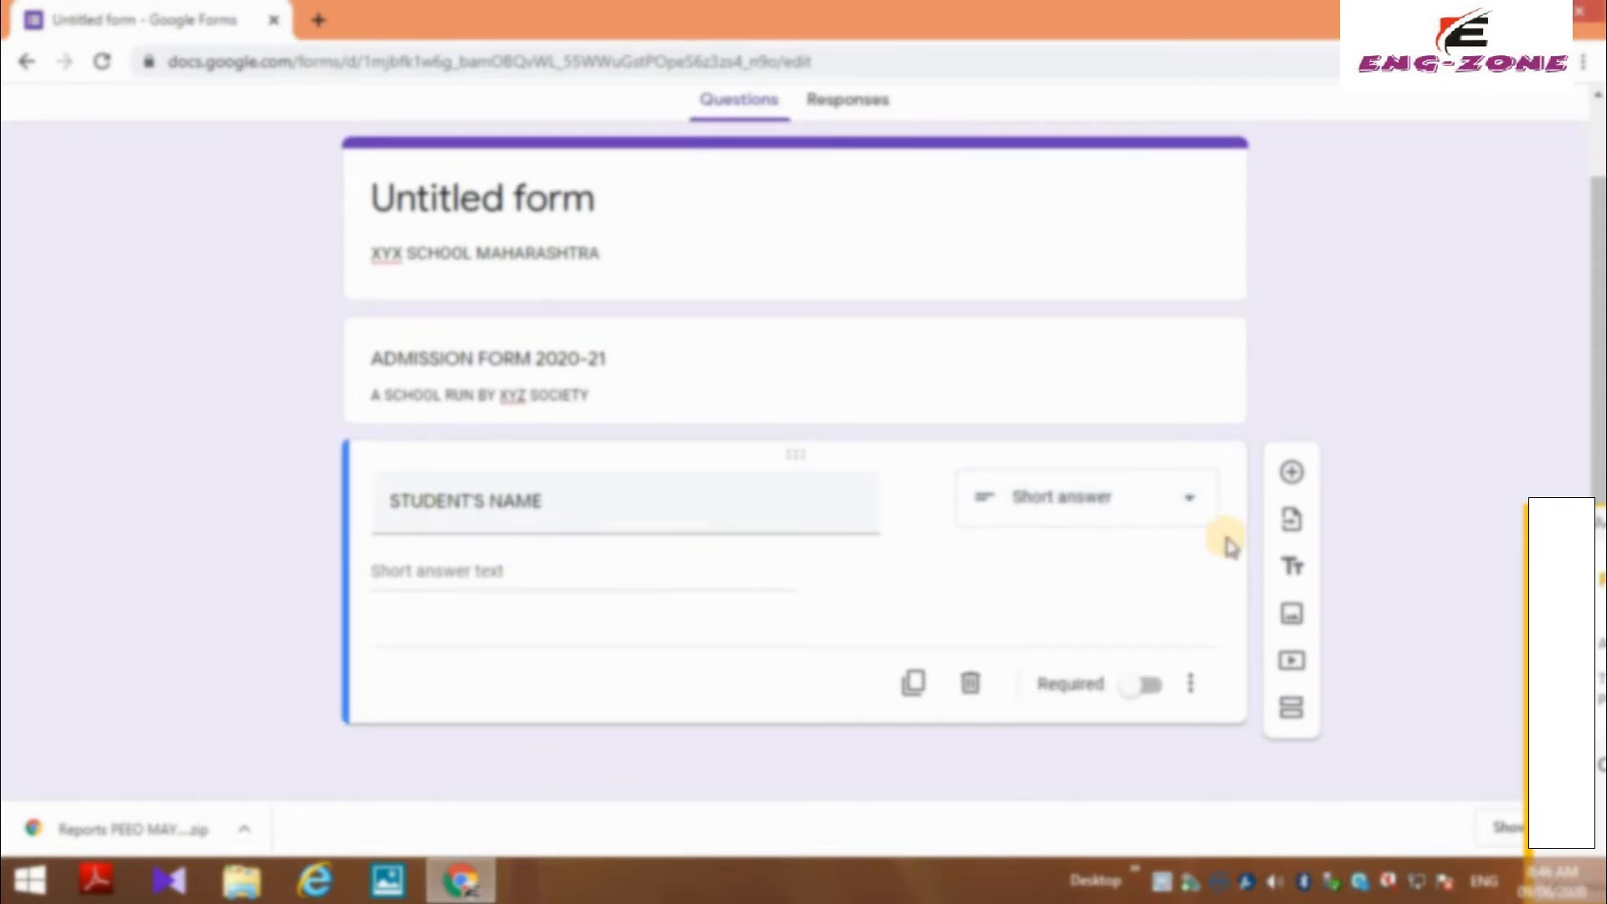
{"action": "left_click", "coordinate": [1291, 475]}
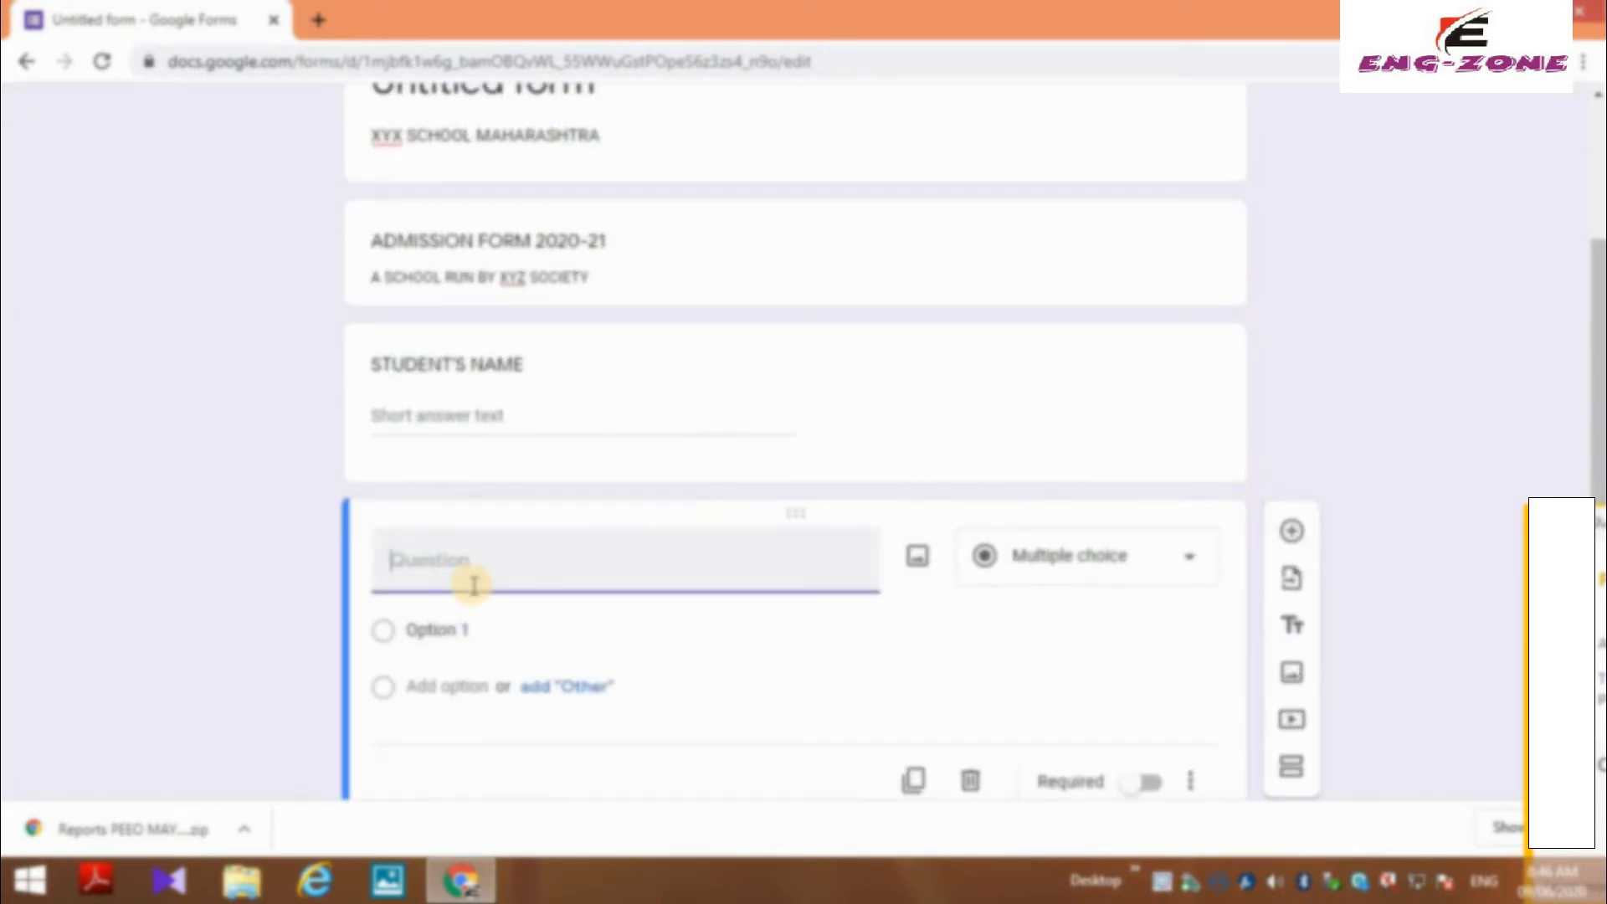
{"action": "type", "text": "ATTCH YOUR PHOTOG"}
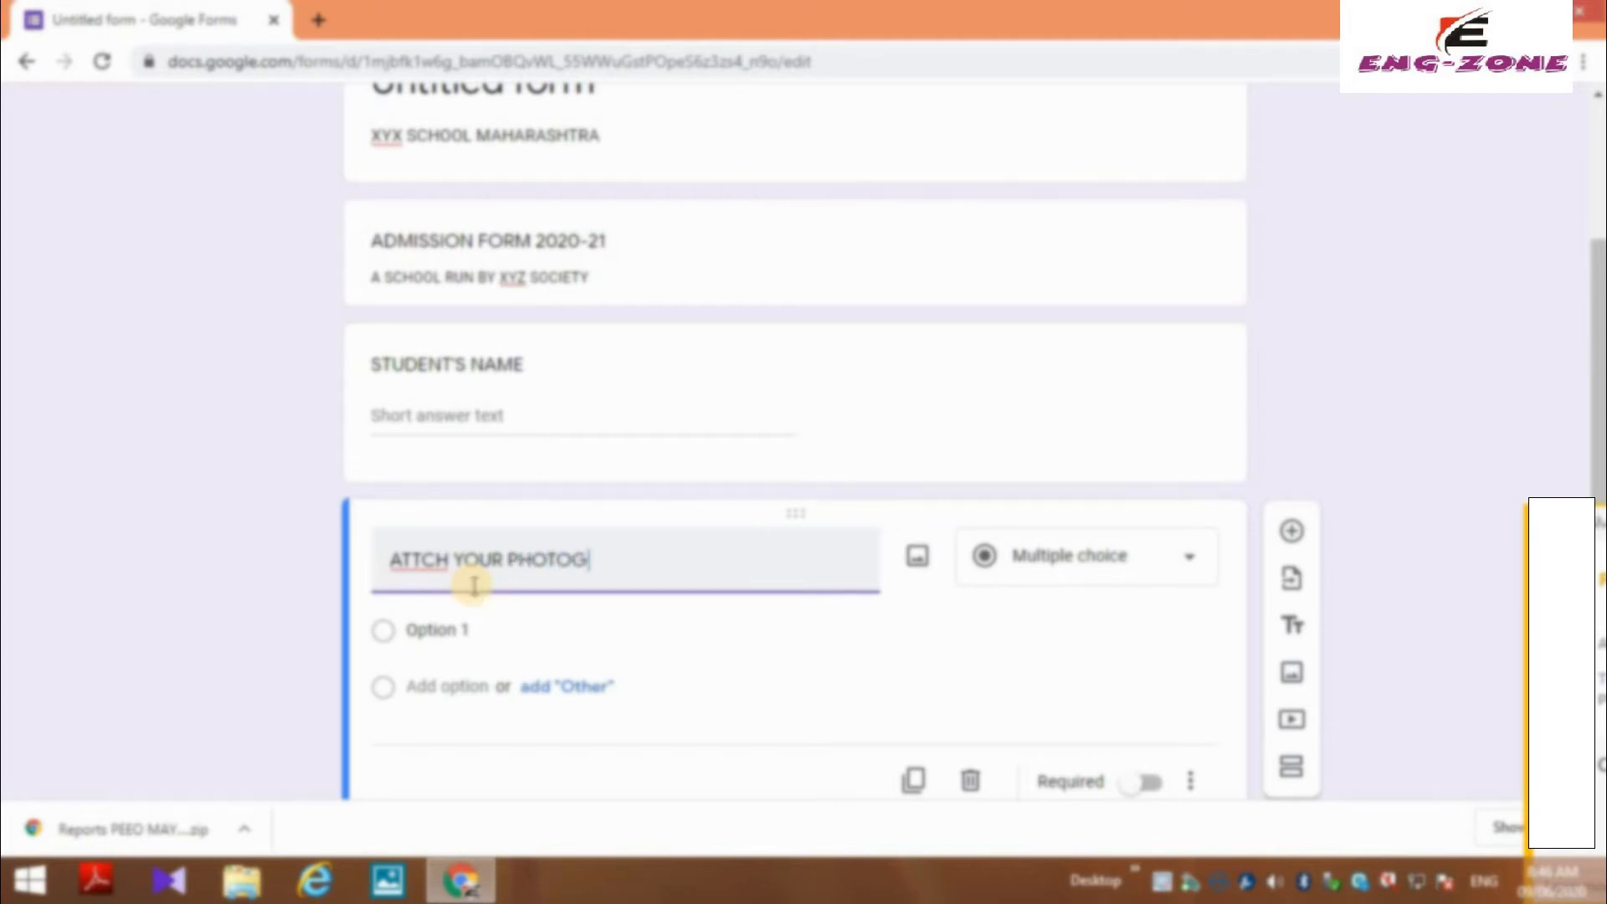
{"action": "type", "text": "RAPH"}
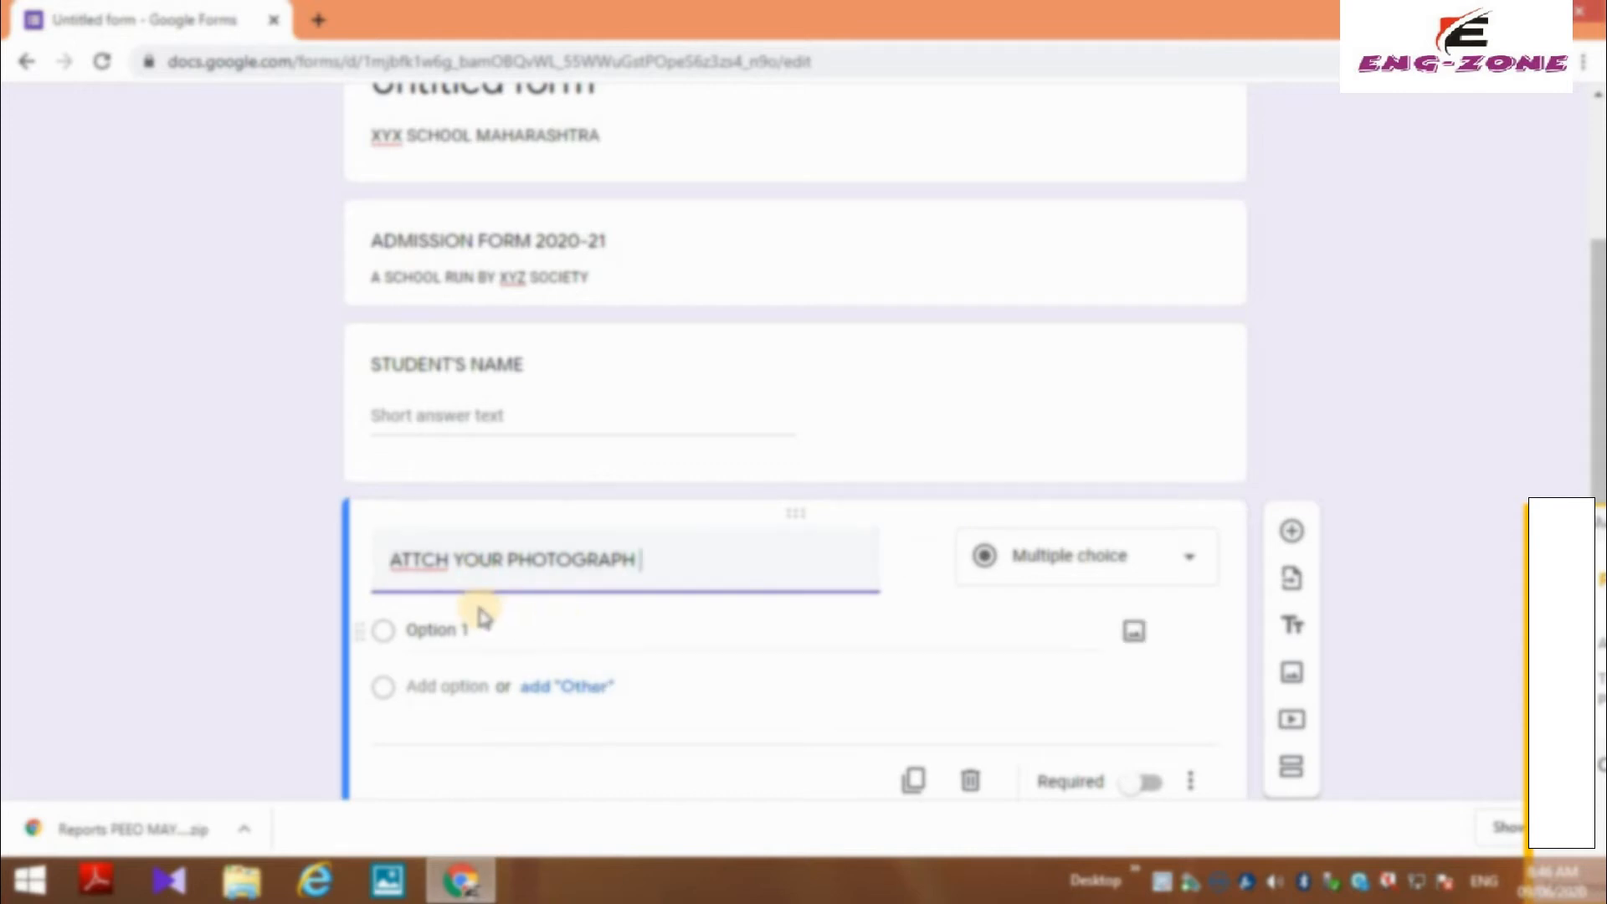
{"action": "right_click", "coordinate": [428, 571]}
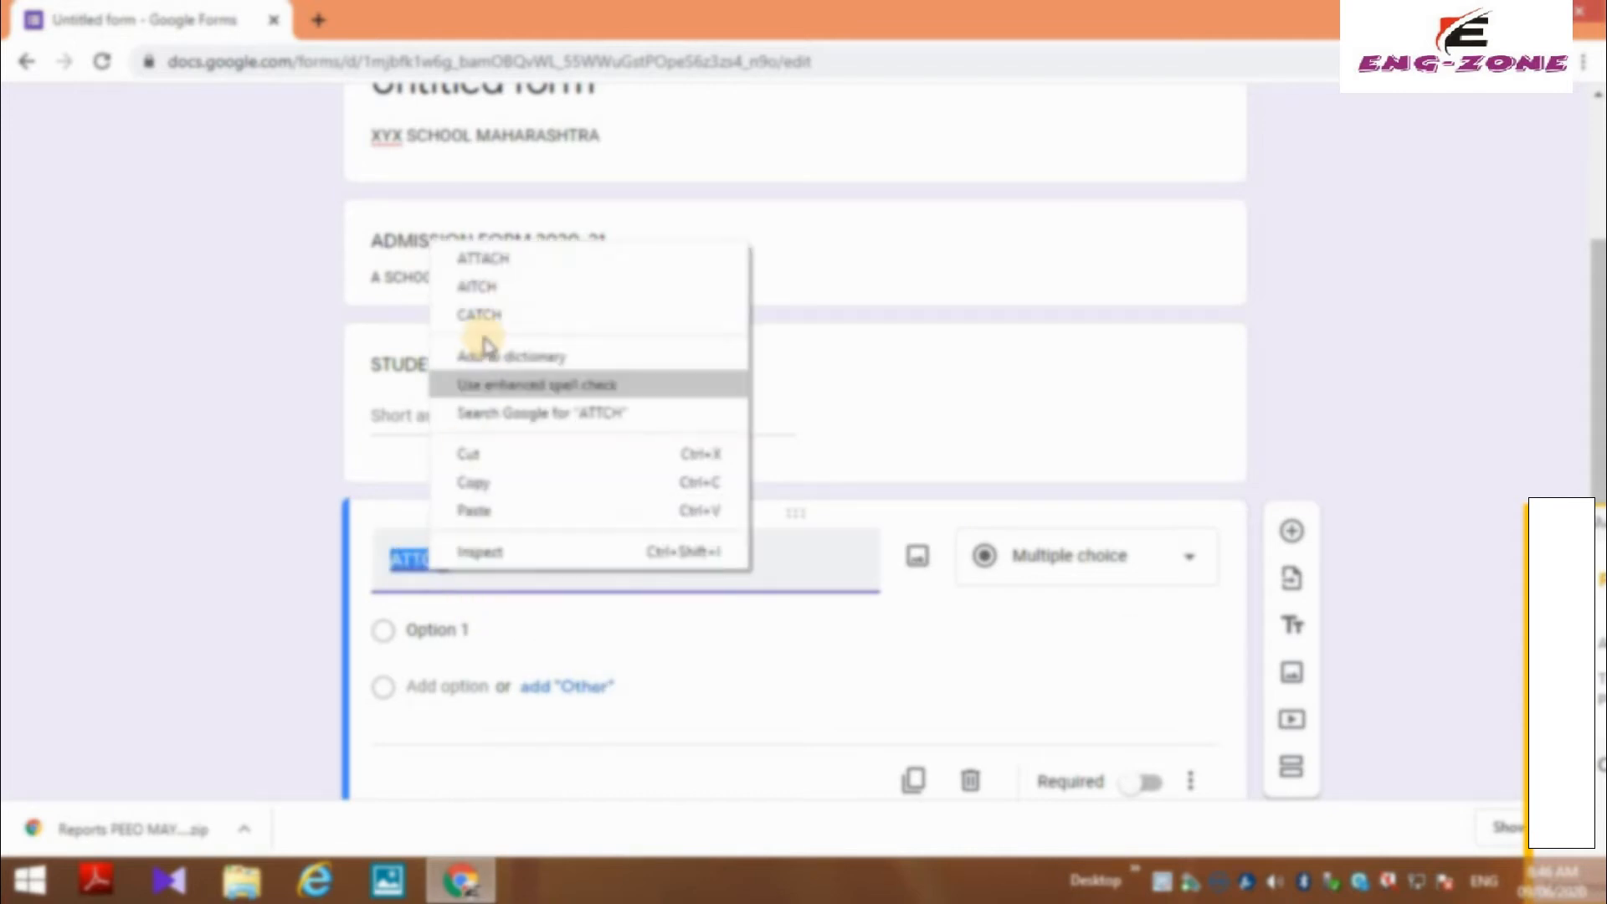
{"action": "left_click", "coordinate": [488, 258]}
- Set the ATTACH YOUR PHOTOGRAPH question's type to File upload and allow respondents to upload files to Drive
{"action": "left_click", "coordinate": [1192, 560]}
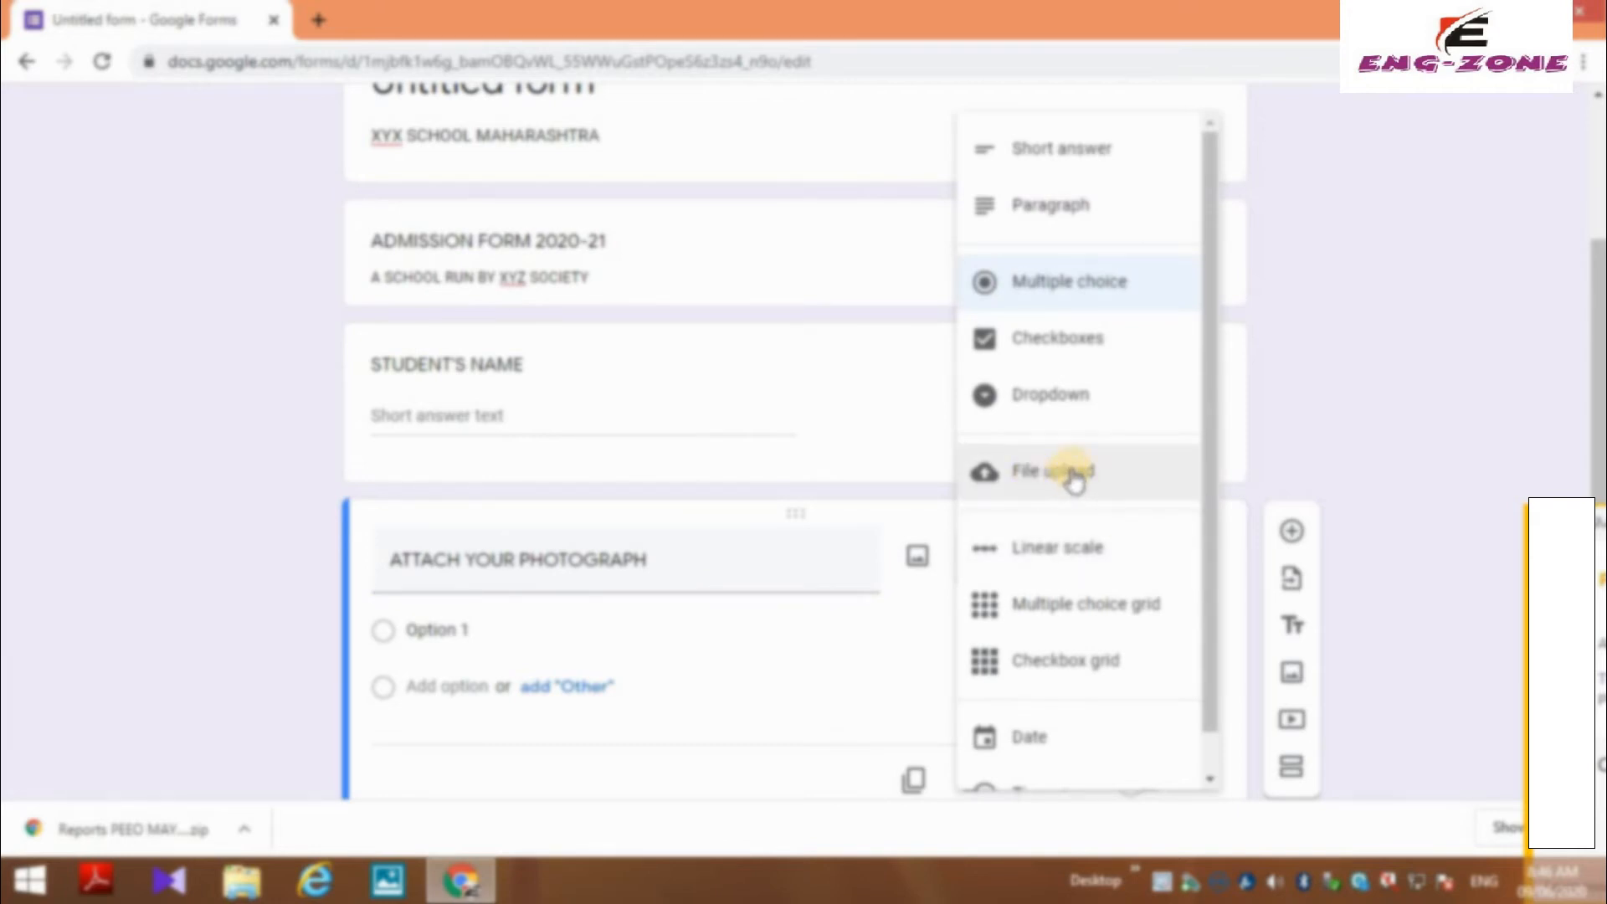
{"action": "scroll", "coordinate": [1063, 473], "scroll_direction": "down", "scroll_amount": 1}
{"action": "scroll", "coordinate": [1056, 458], "scroll_direction": "down", "scroll_amount": 2}
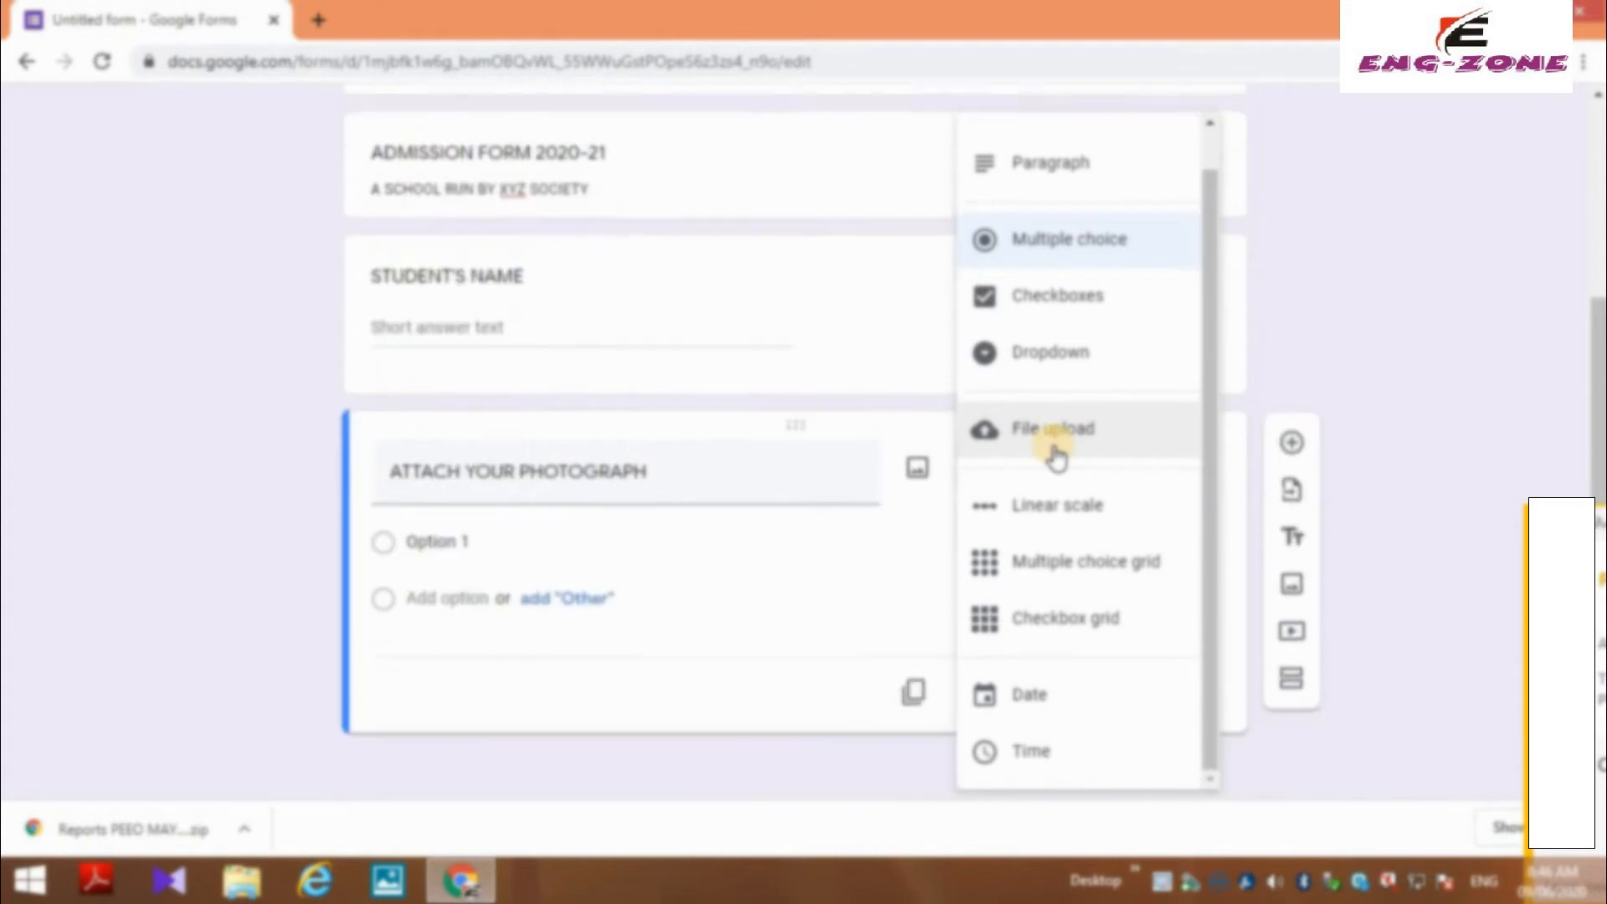
{"action": "left_click", "coordinate": [1053, 431]}
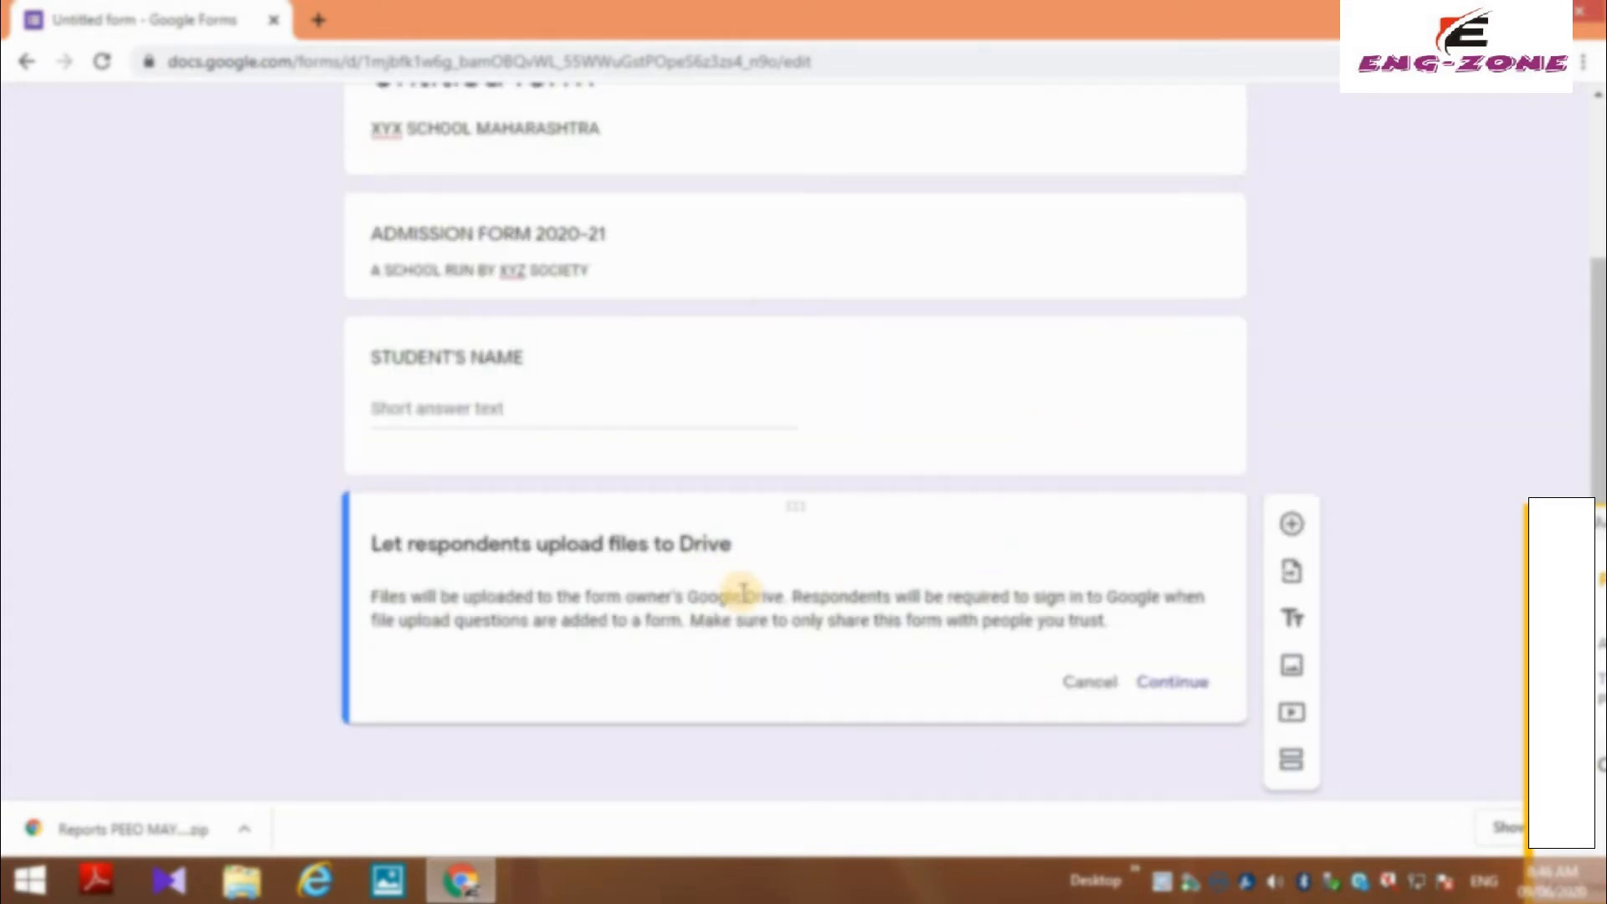
{"action": "left_click", "coordinate": [1163, 682]}
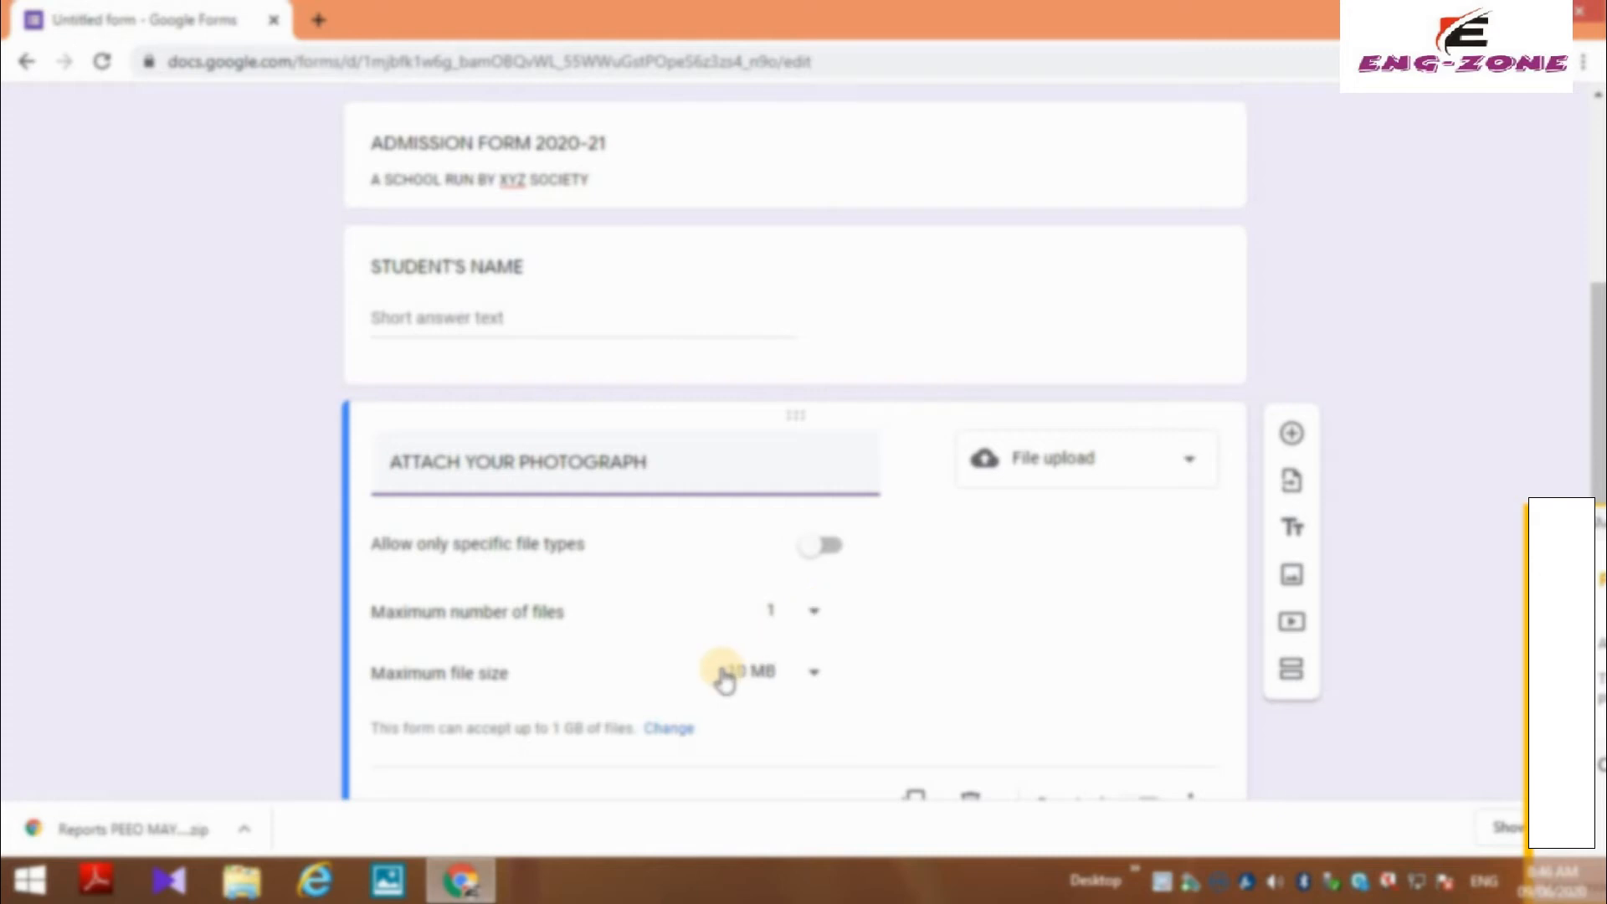
- Add a question titled "FATHER'S NAME" below the photograph upload question
{"action": "scroll", "coordinate": [708, 669], "scroll_direction": "down", "scroll_amount": 2}
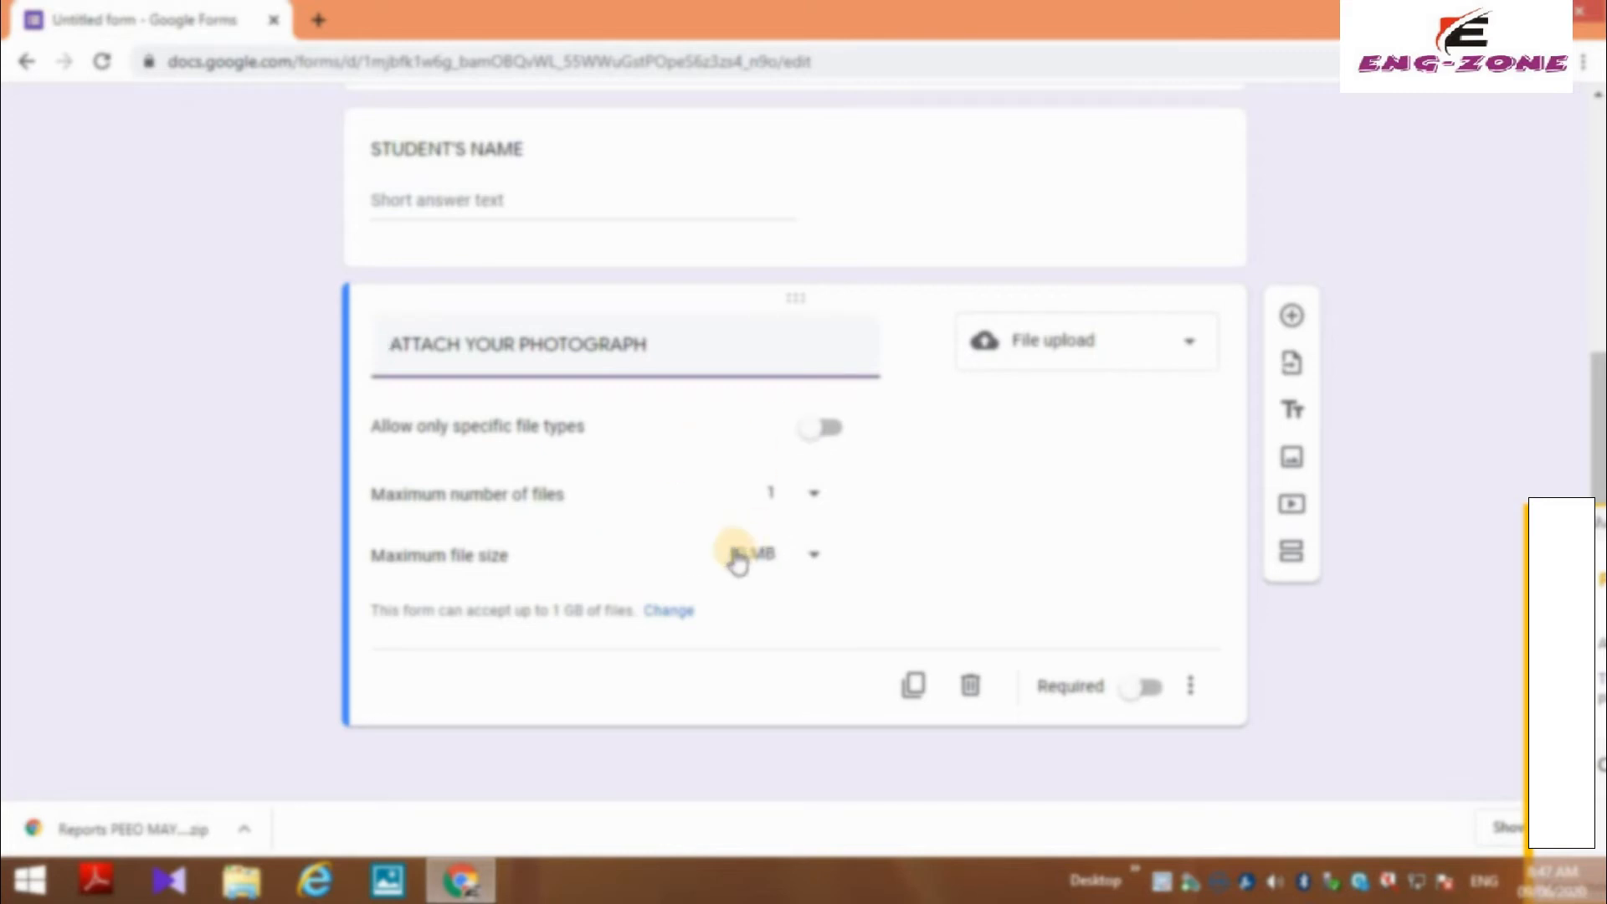
{"action": "scroll", "coordinate": [737, 564], "scroll_direction": "up", "scroll_amount": 3}
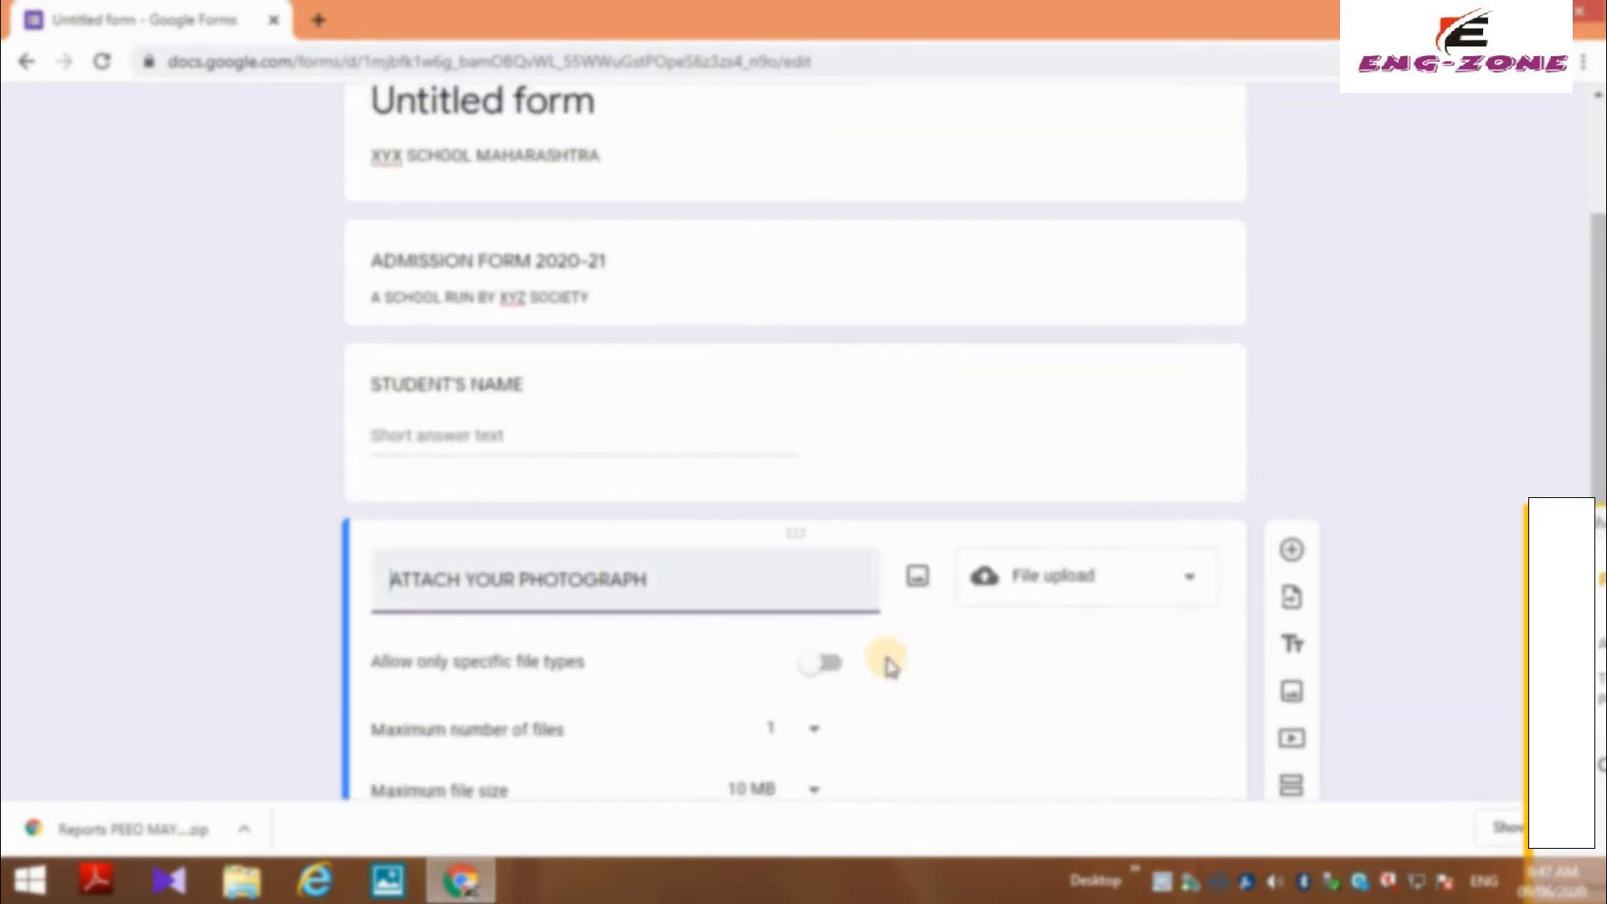
{"action": "left_click", "coordinate": [1291, 533]}
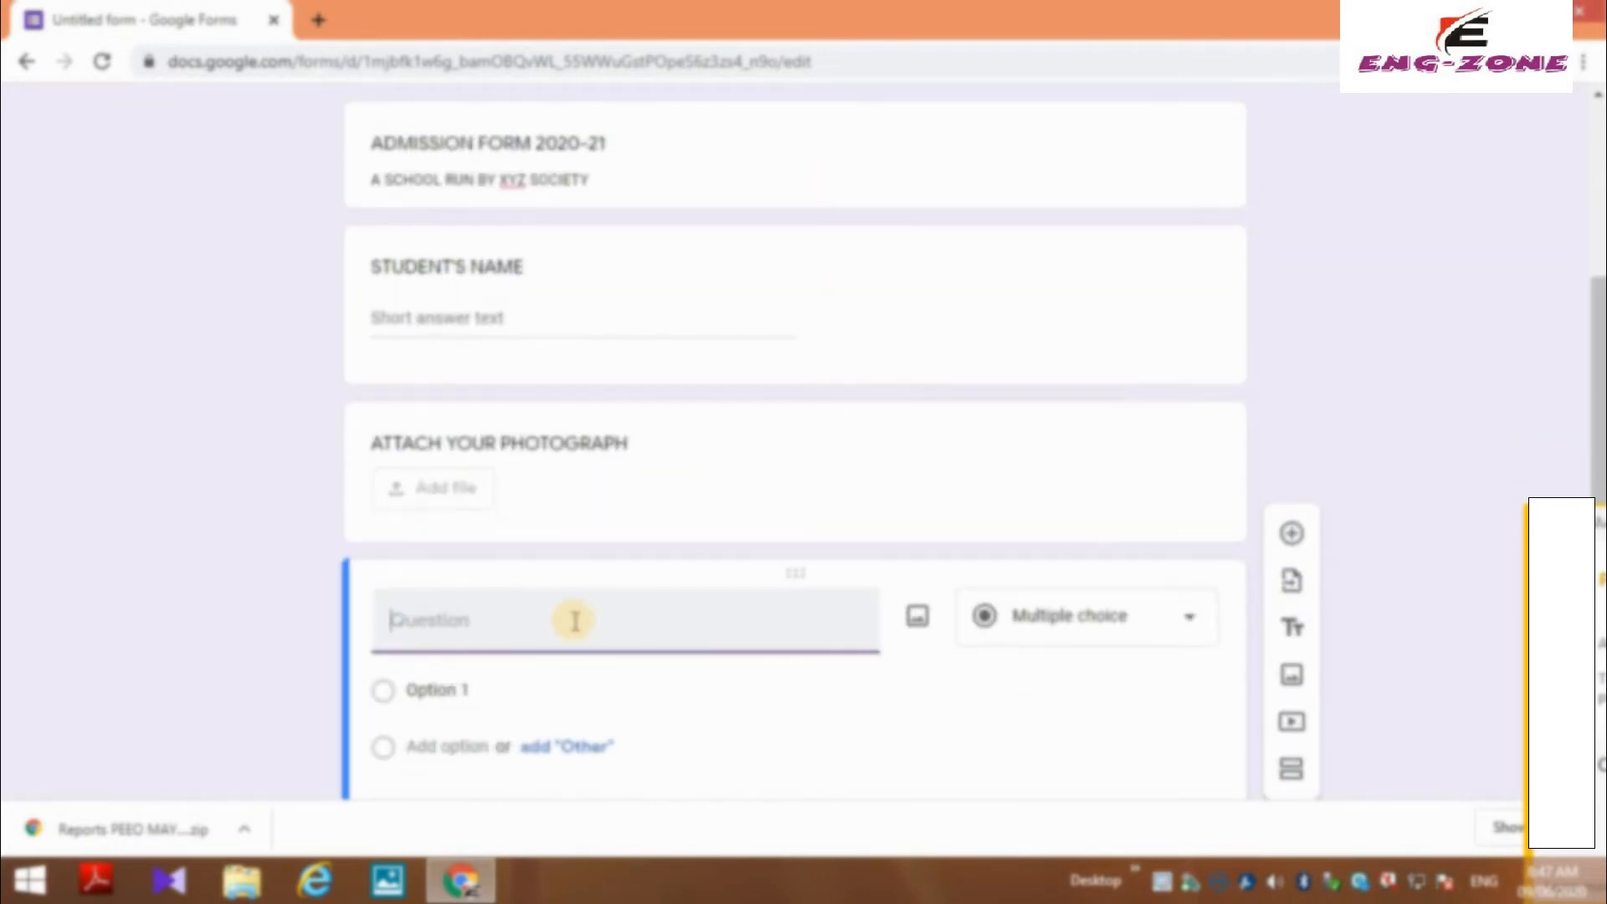
{"action": "type", "text": "FATHER'S NAM"}
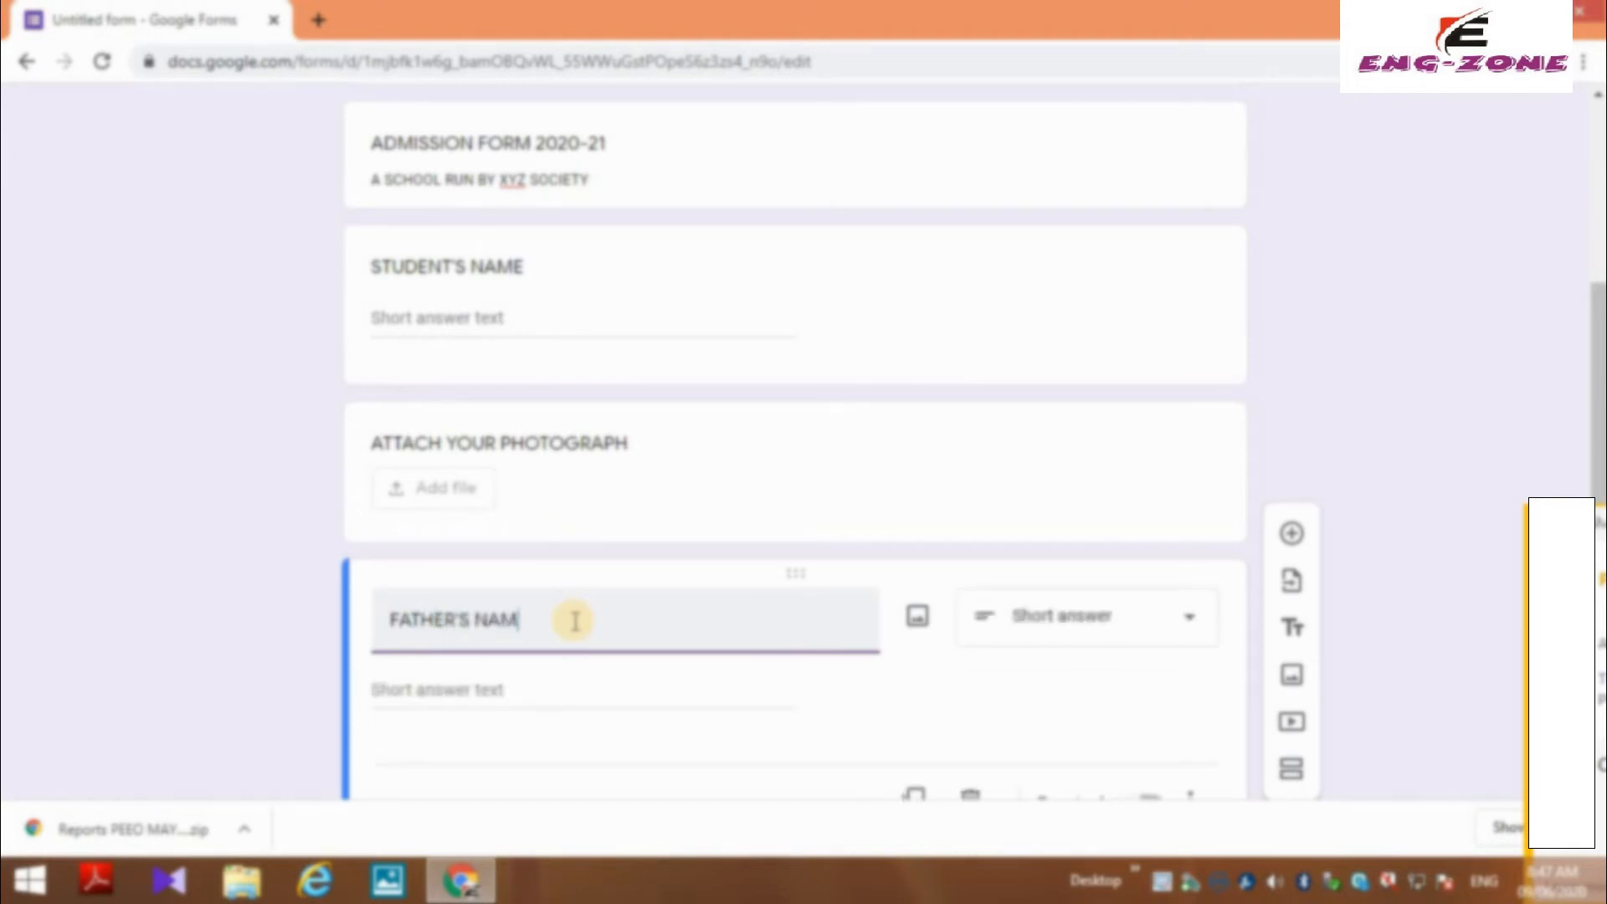
{"action": "type", "text": "E"}
{"action": "scroll", "coordinate": [585, 628], "scroll_direction": "down", "scroll_amount": 2}
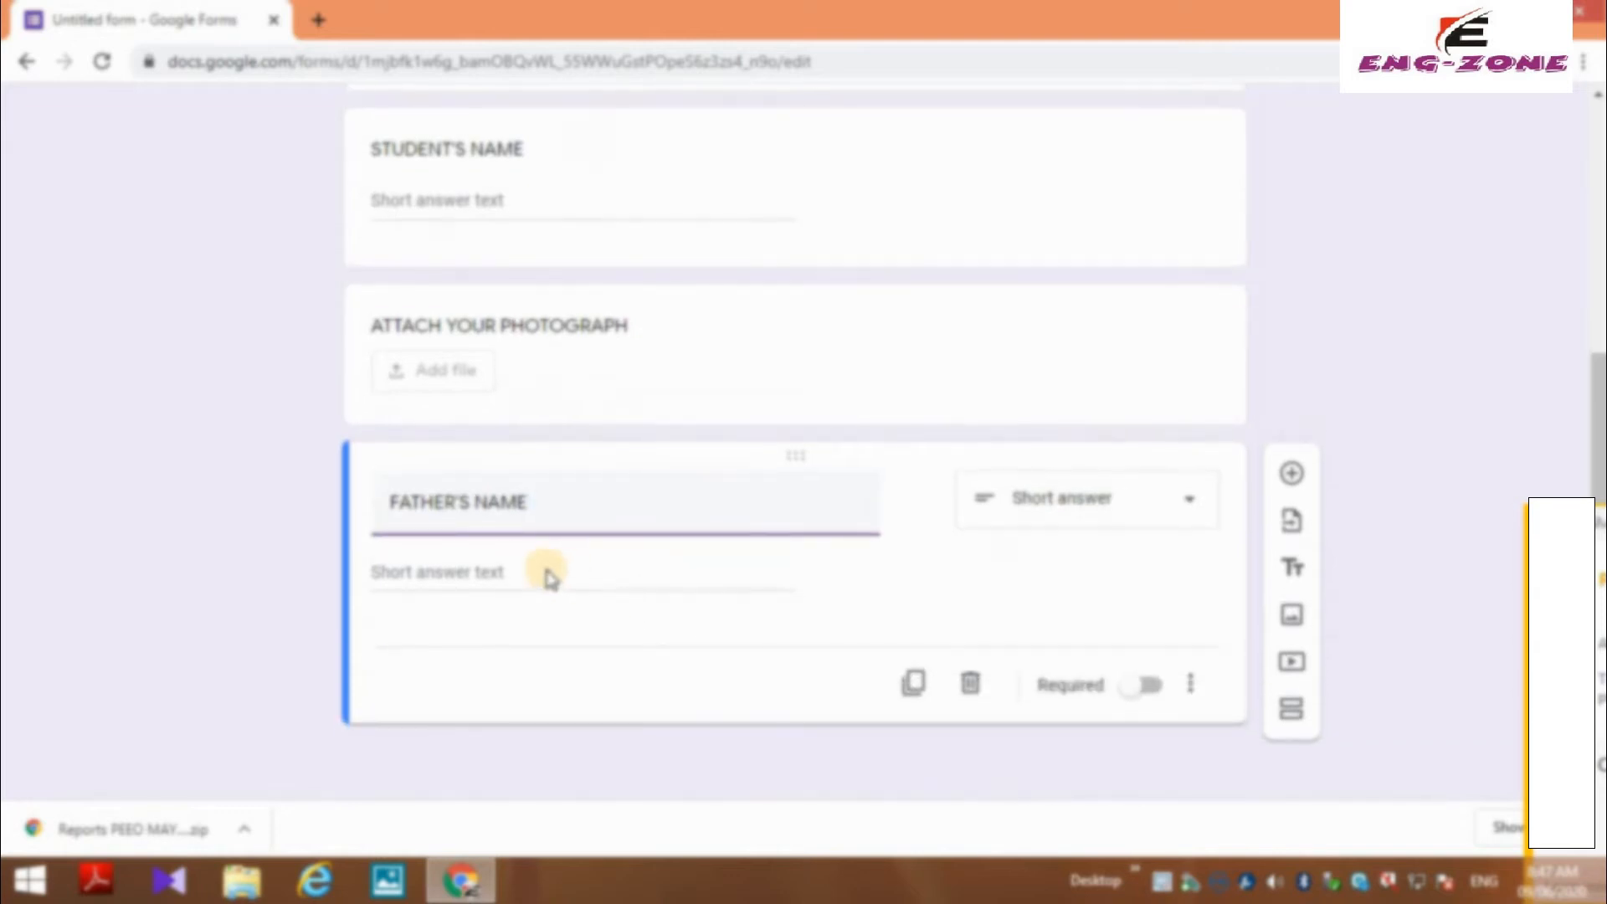
- Add two questions below FATHER'S NAME, titled "MOTHERS NAME" and "DATE OF BIRTH"
{"action": "left_click", "coordinate": [1292, 474]}
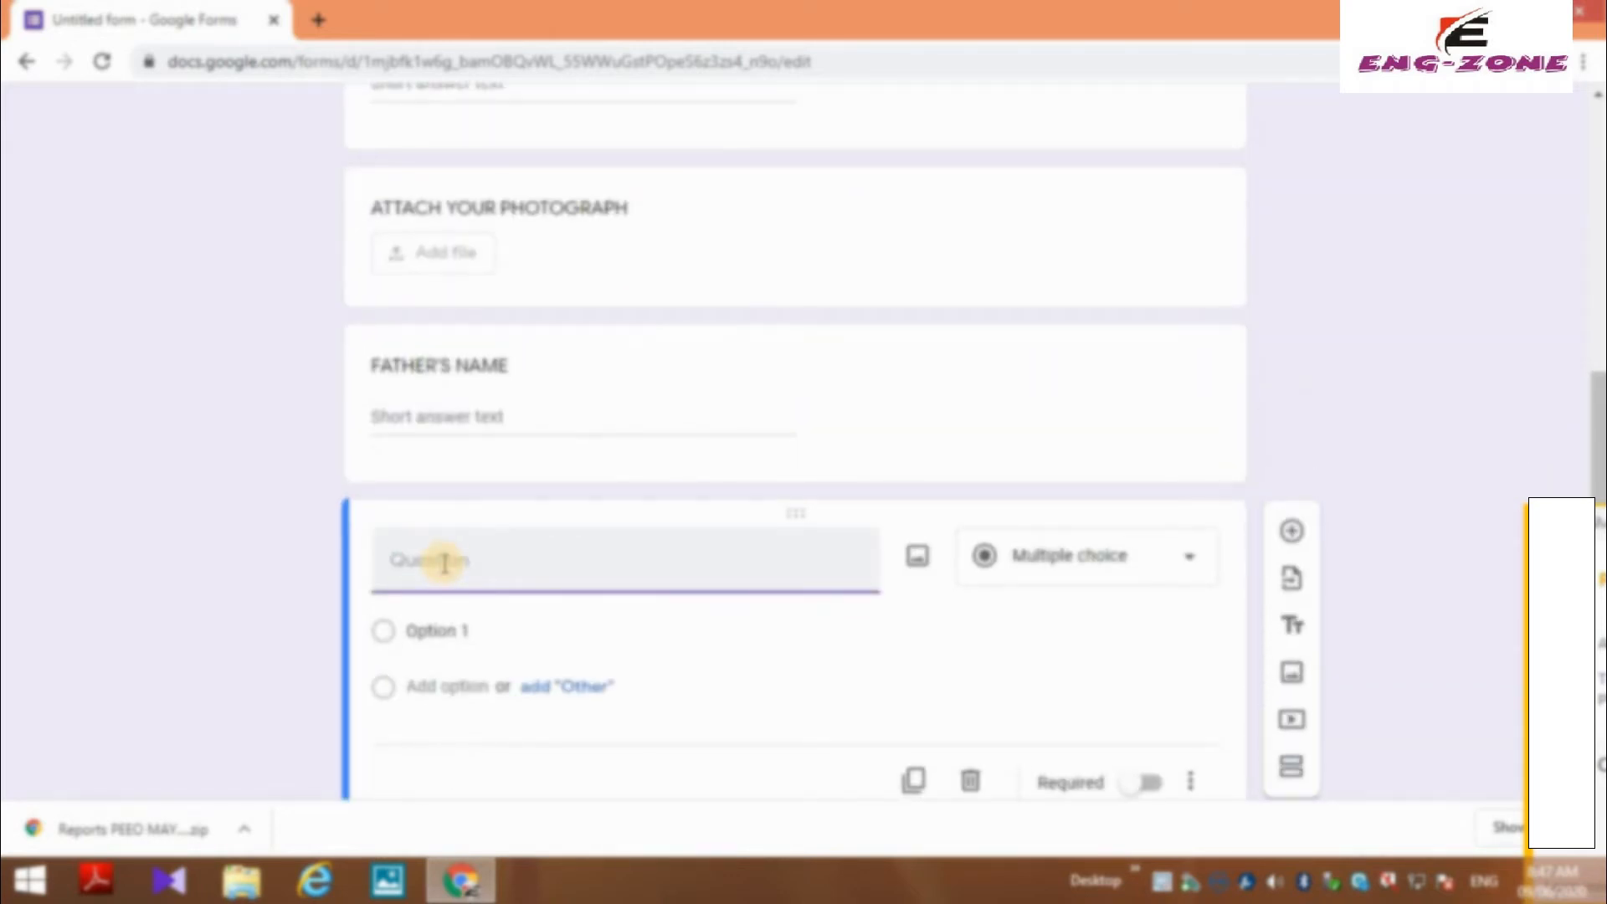
{"action": "type", "text": "MOTHERS NAME"}
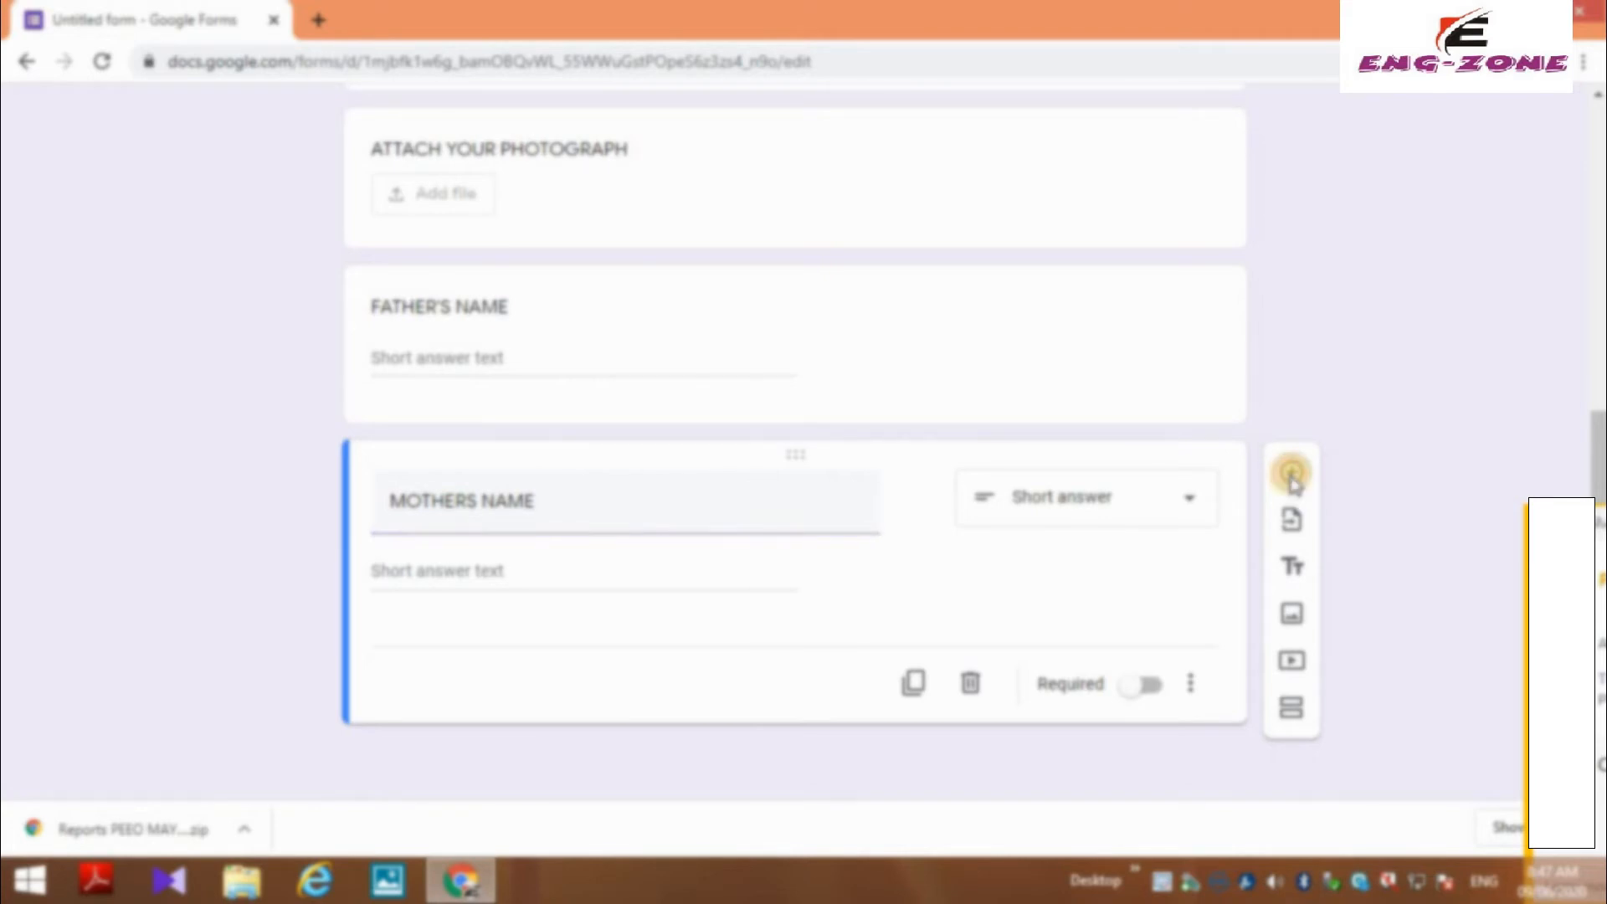
{"action": "left_click", "coordinate": [1291, 476]}
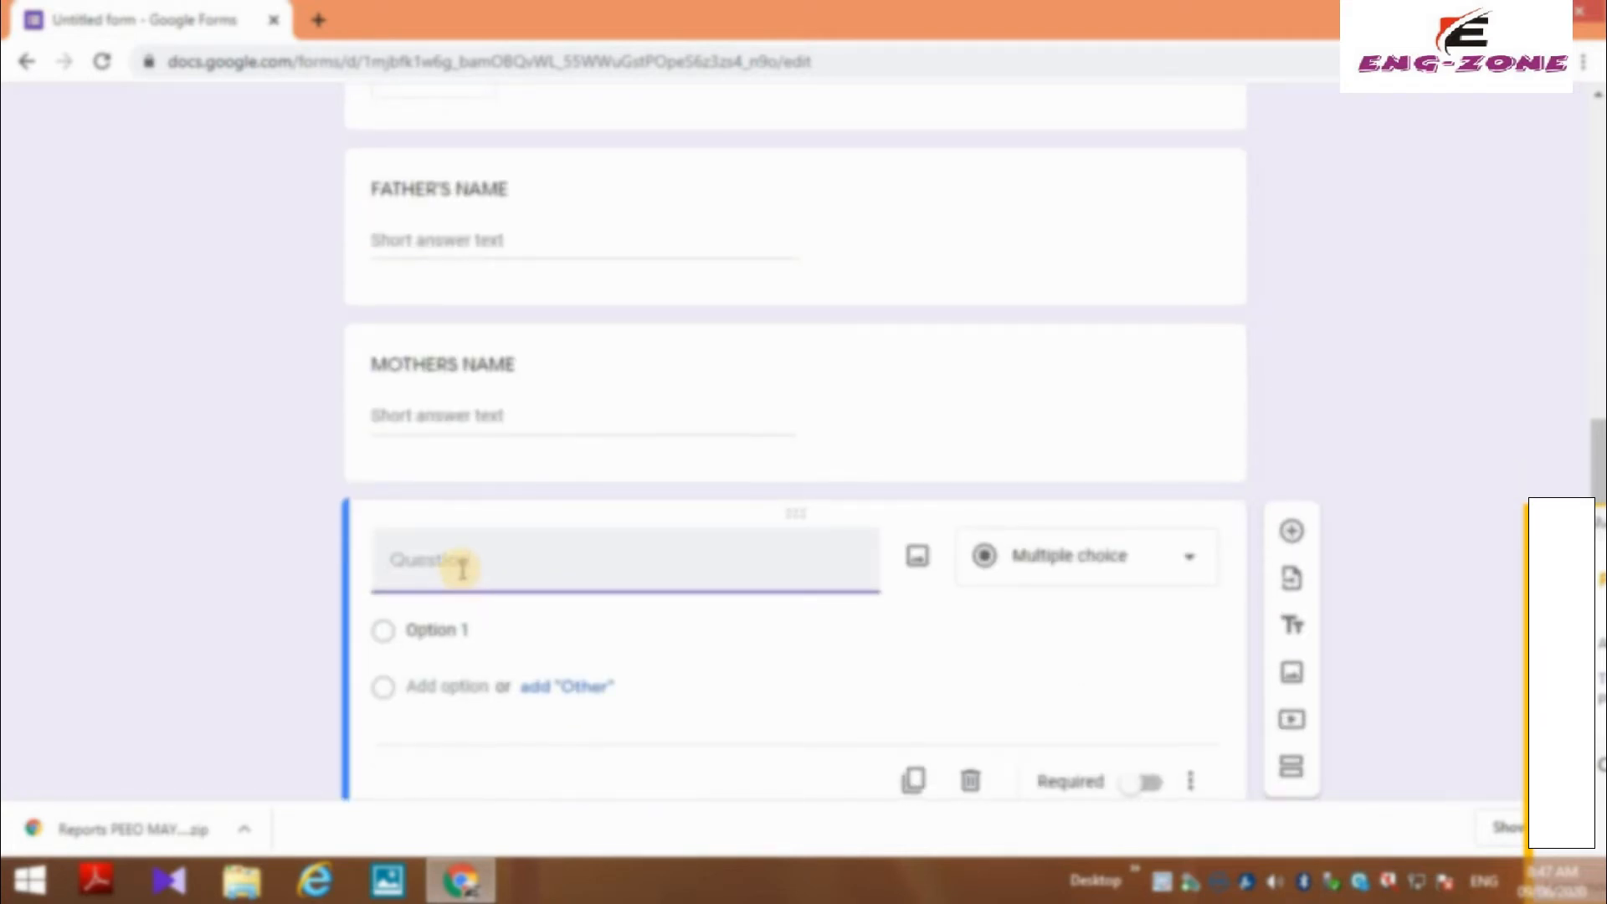
{"action": "type", "text": "DATE OF BIRTH"}
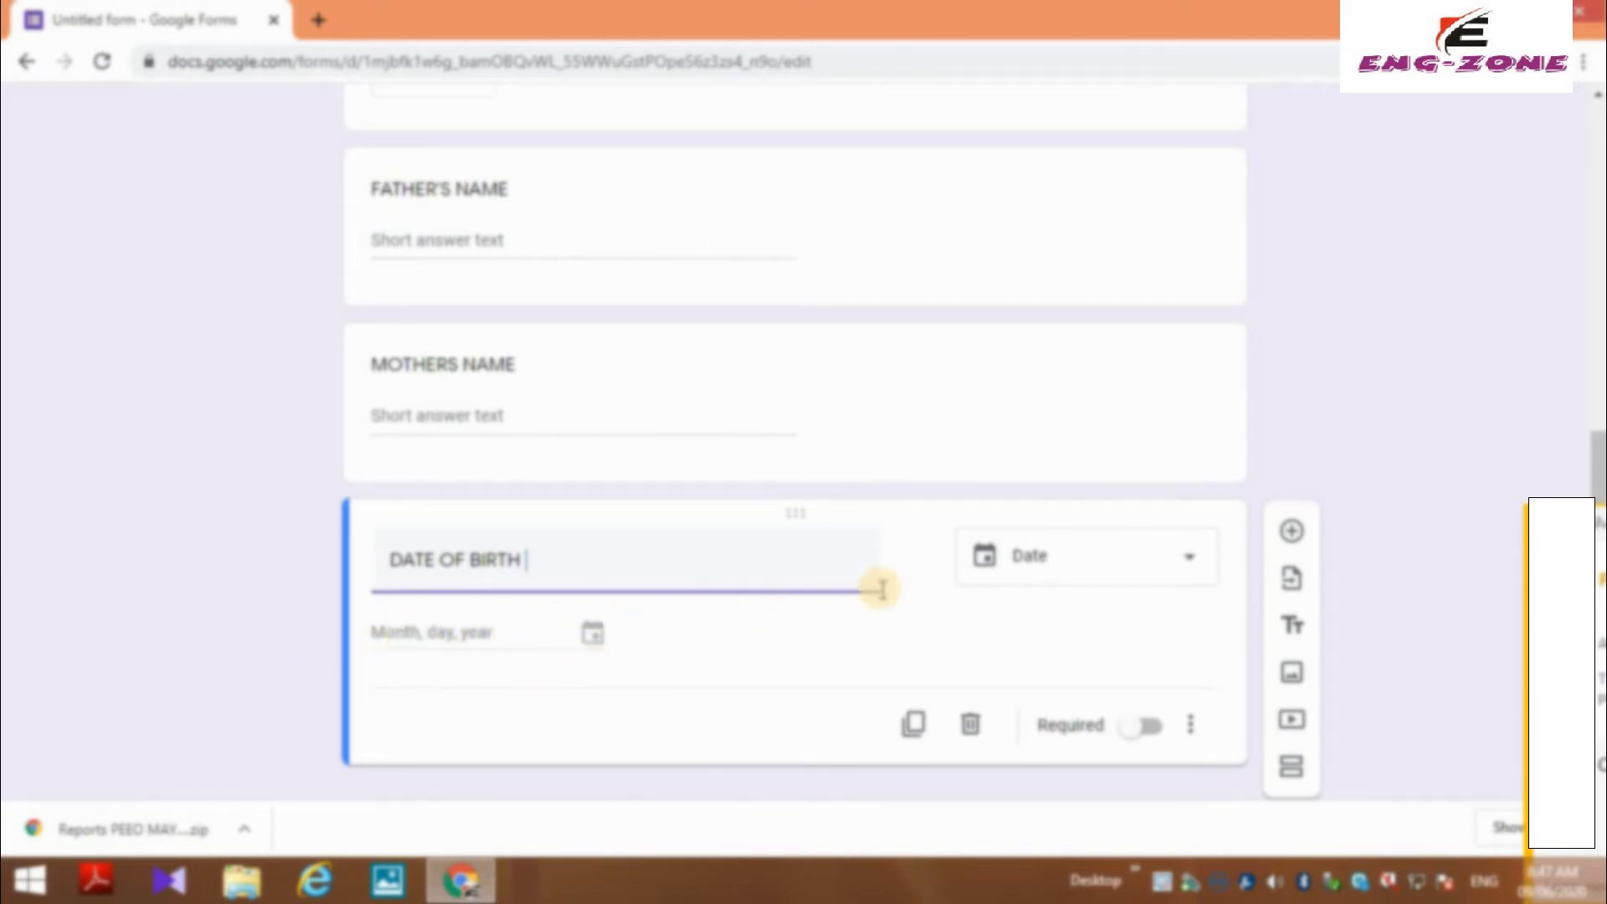
- Add a title and description block below DATE OF BIRTH with the title "PREVIOUS SCHOOL AND CLASS ATTENDED"
{"action": "scroll", "coordinate": [1151, 598], "scroll_direction": "down", "scroll_amount": 1}
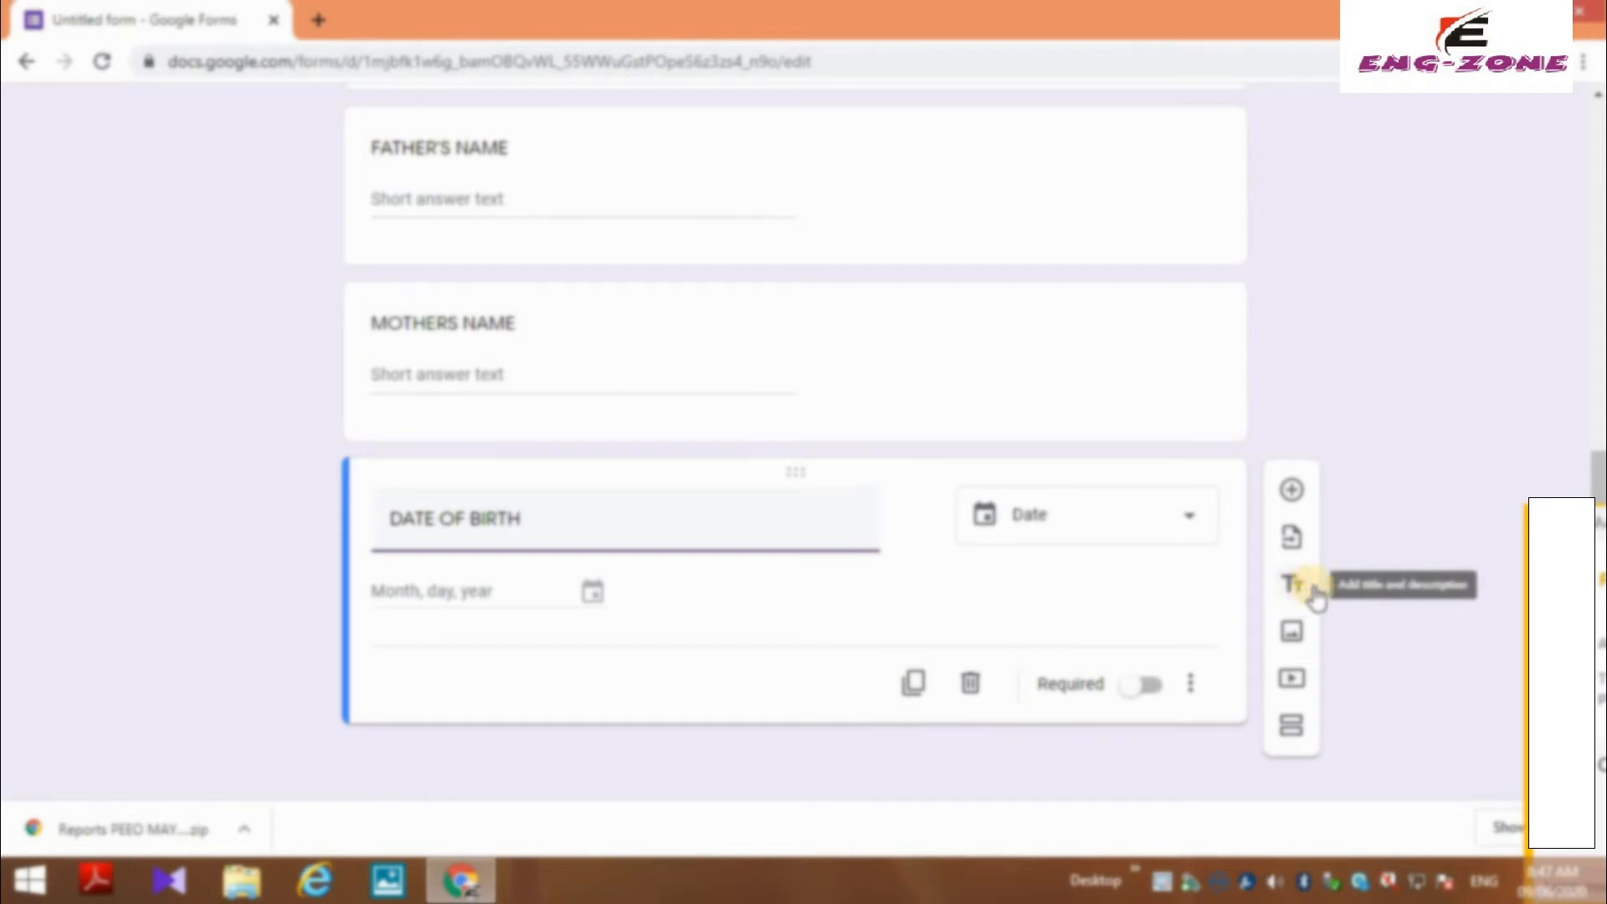
{"action": "left_click", "coordinate": [1356, 581]}
{"action": "left_click", "coordinate": [1291, 581]}
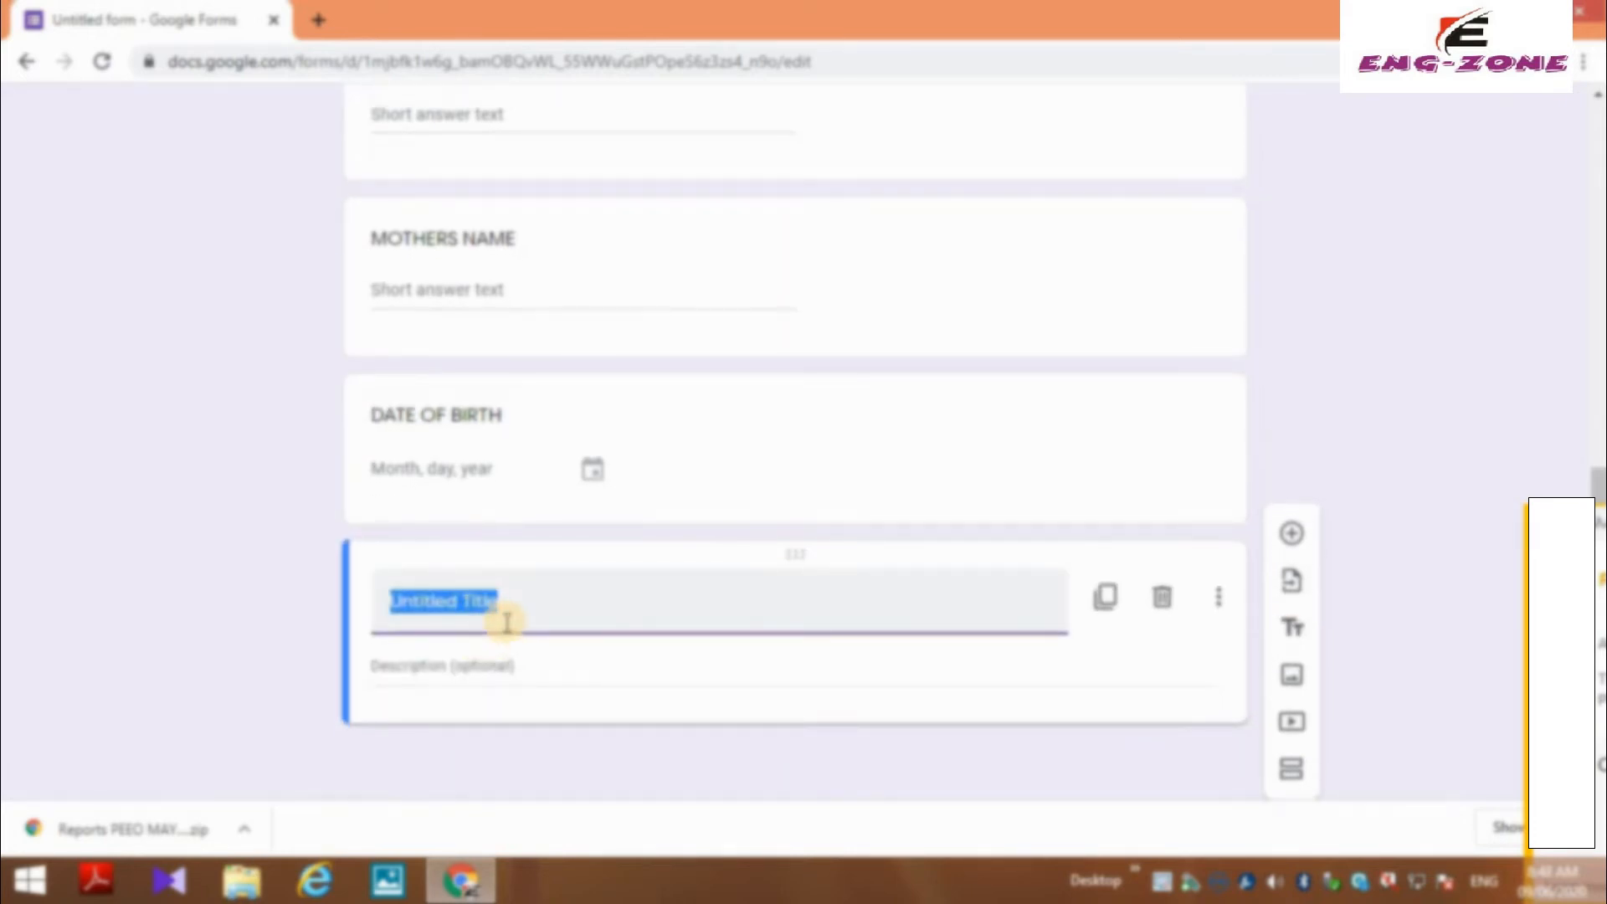
{"action": "type", "text": "PREVIOUS"}
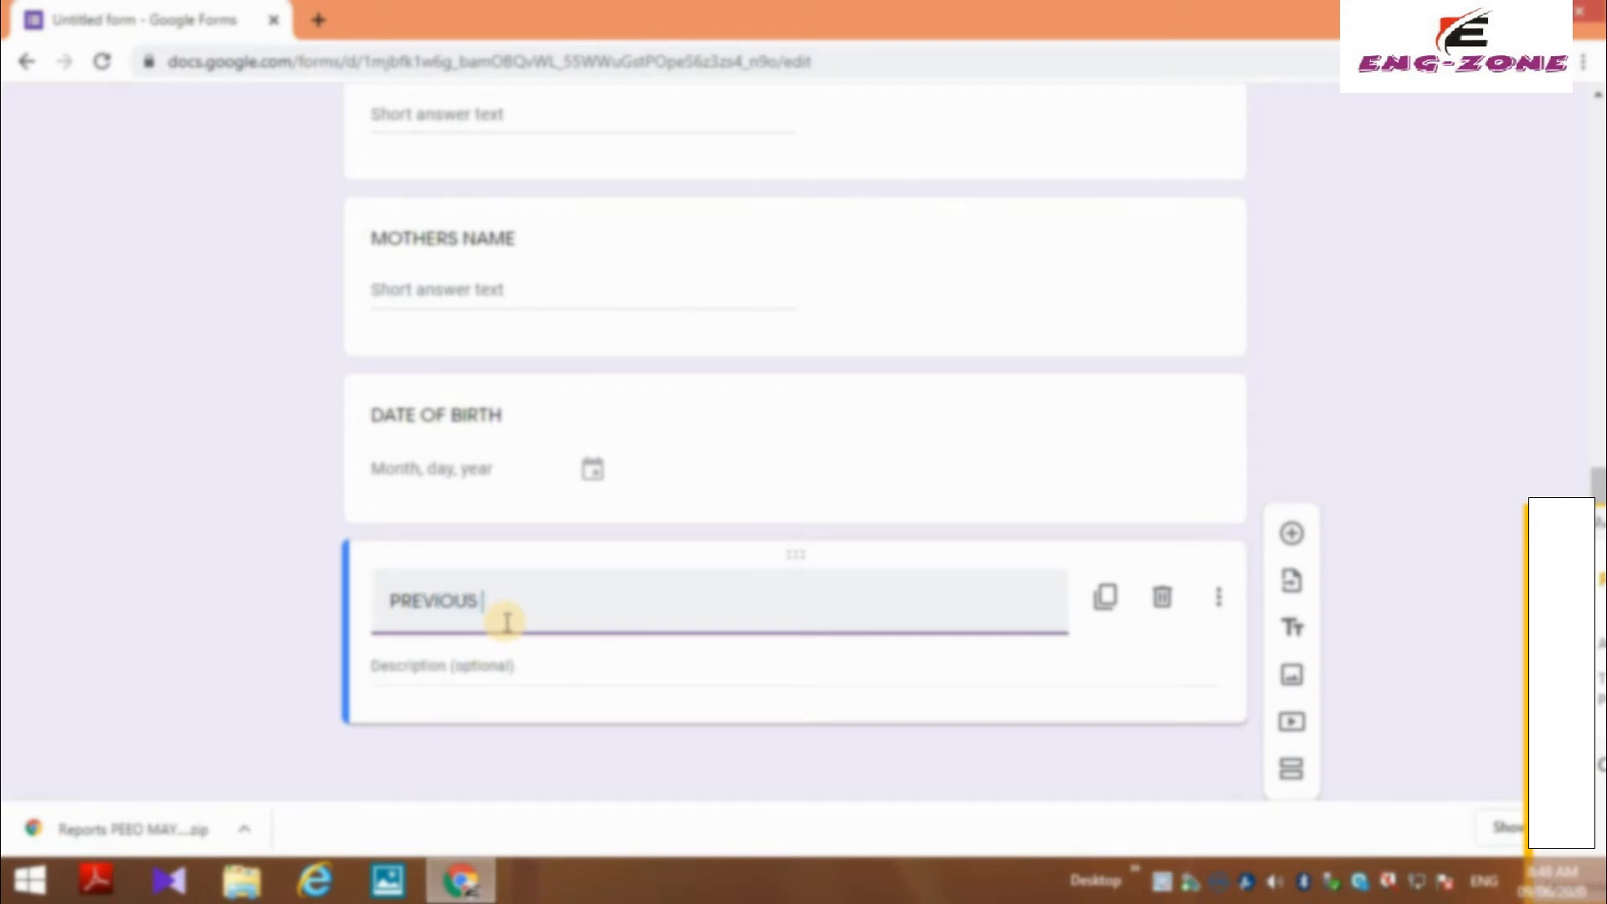
{"action": "type", "text": " SCHOOL"}
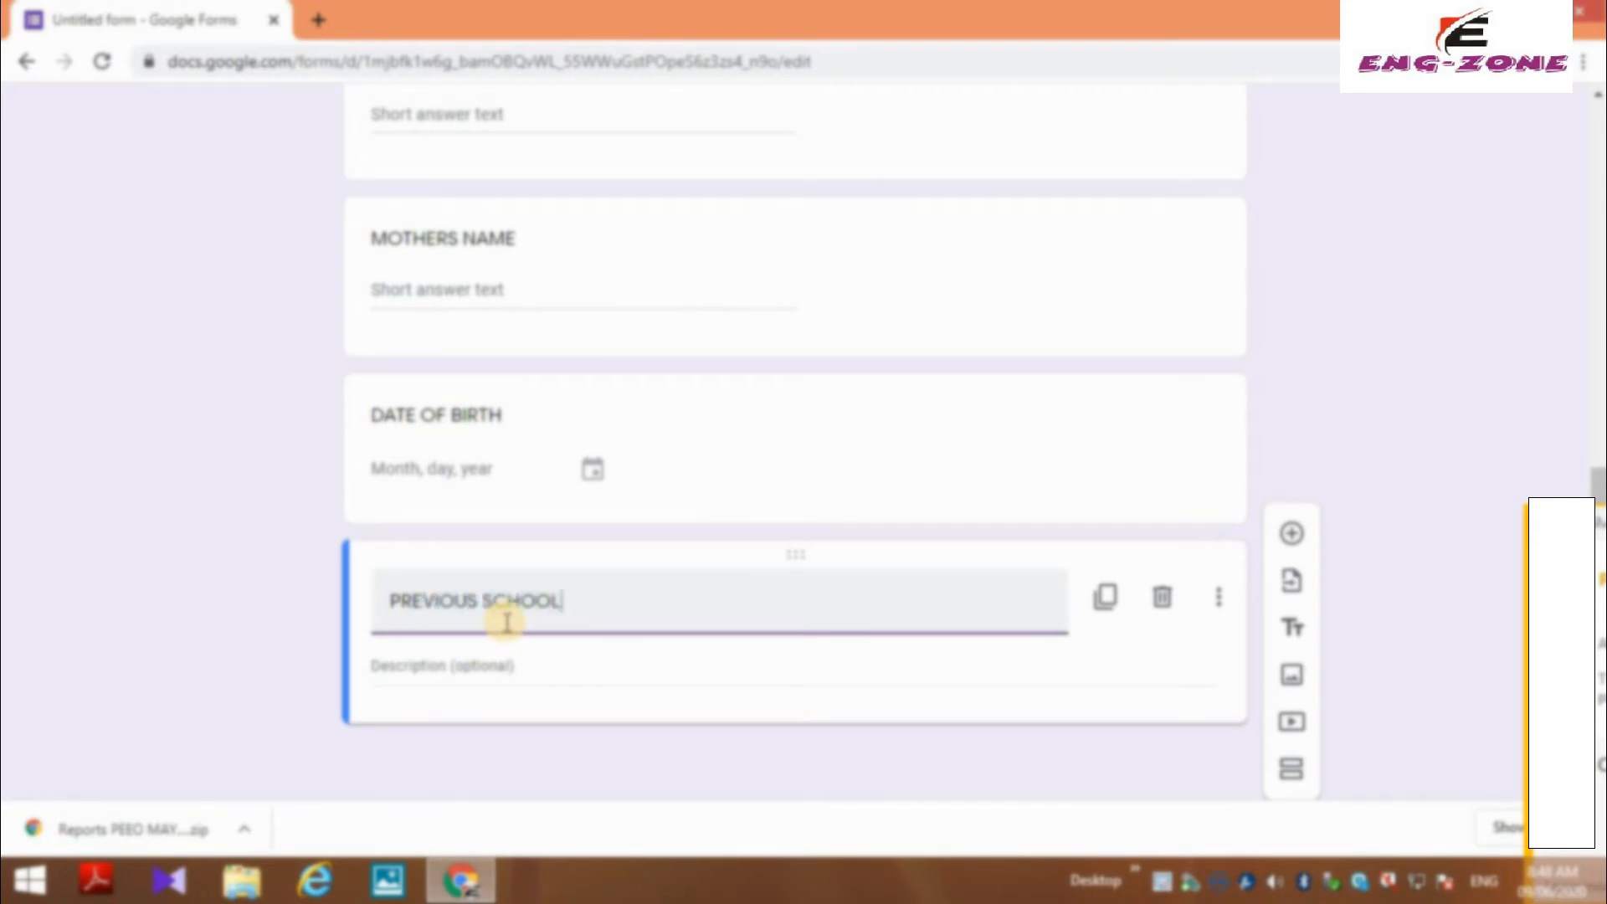
{"action": "type", "text": " AND CLASS ATTE"}
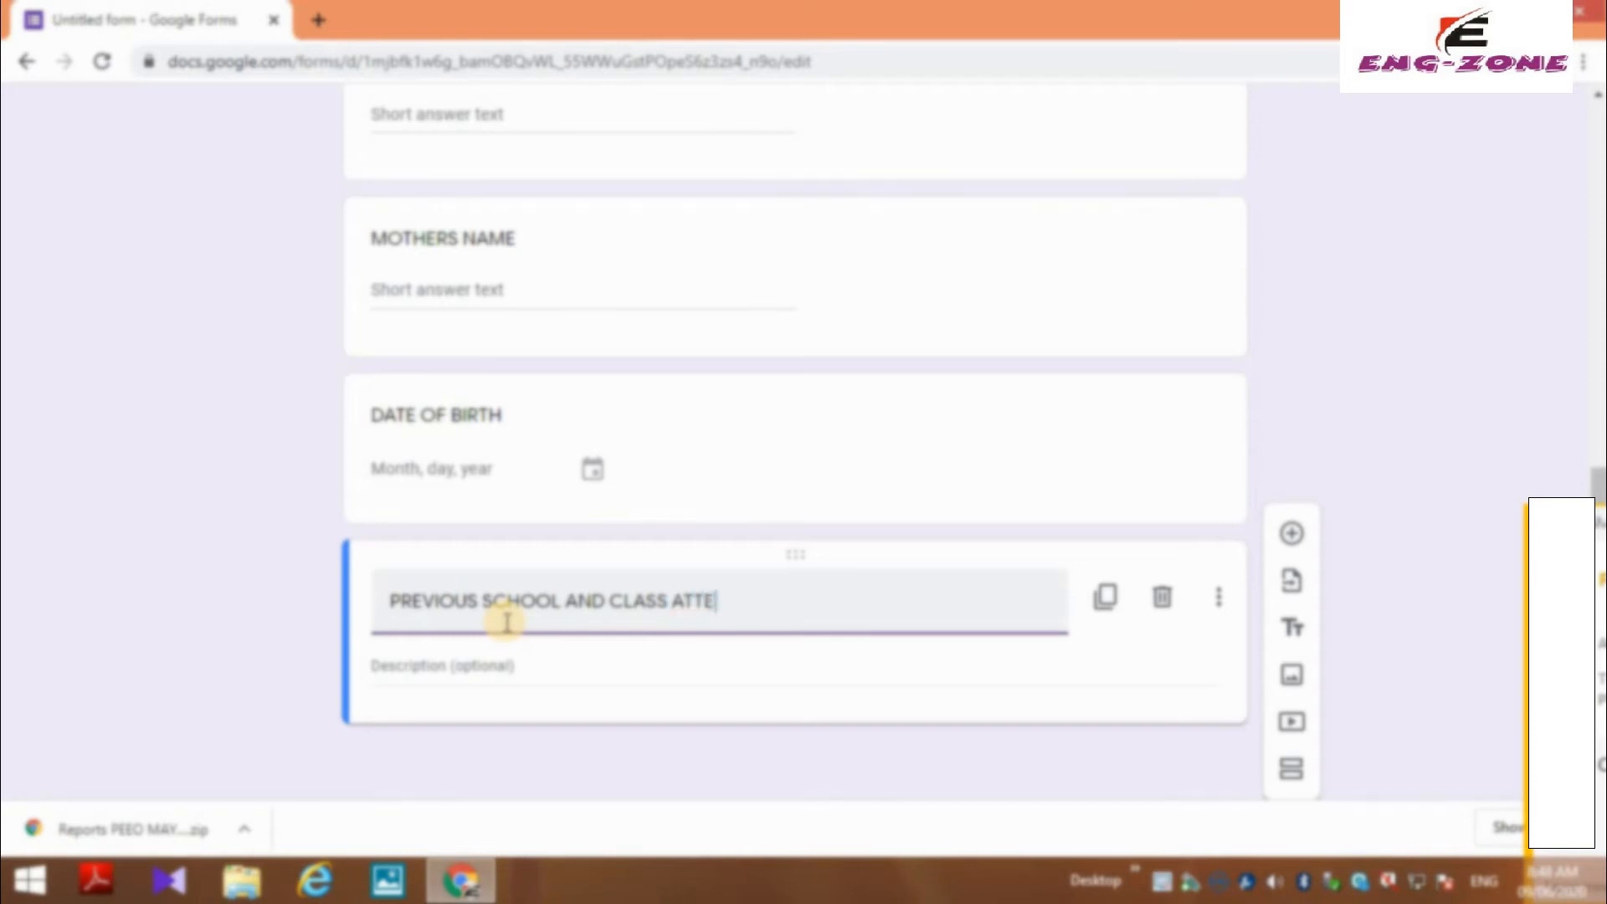
{"action": "type", "text": "NDED"}
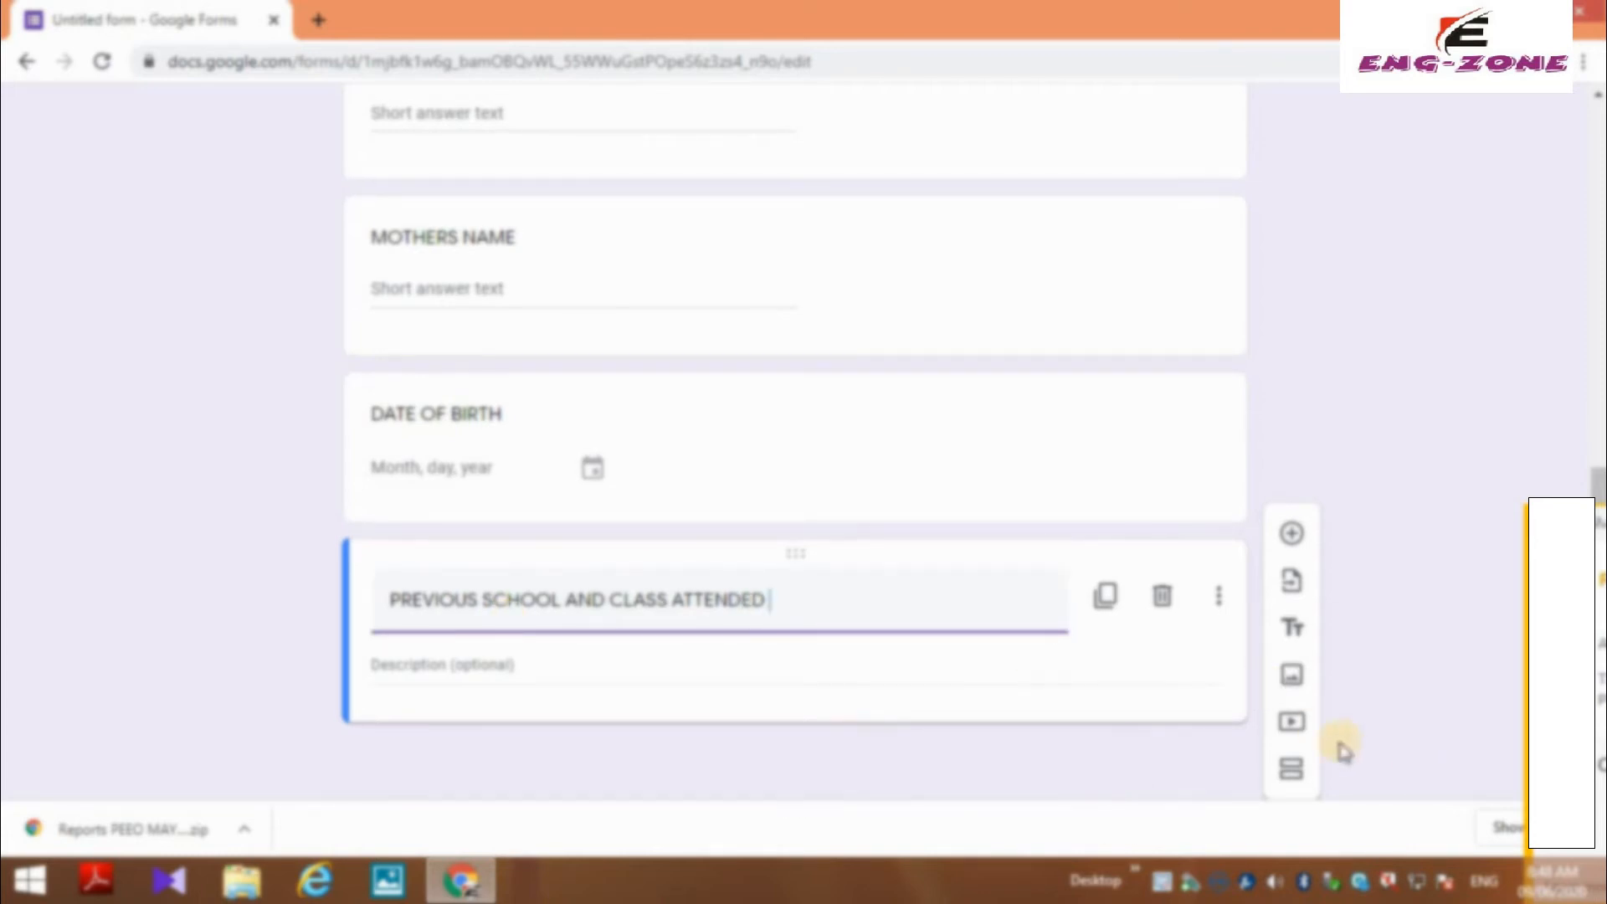
- Add a question titled "SCHOOL'S NAME" below the PREVIOUS SCHOOL AND CLASS ATTENDED heading
{"action": "left_click", "coordinate": [1290, 535]}
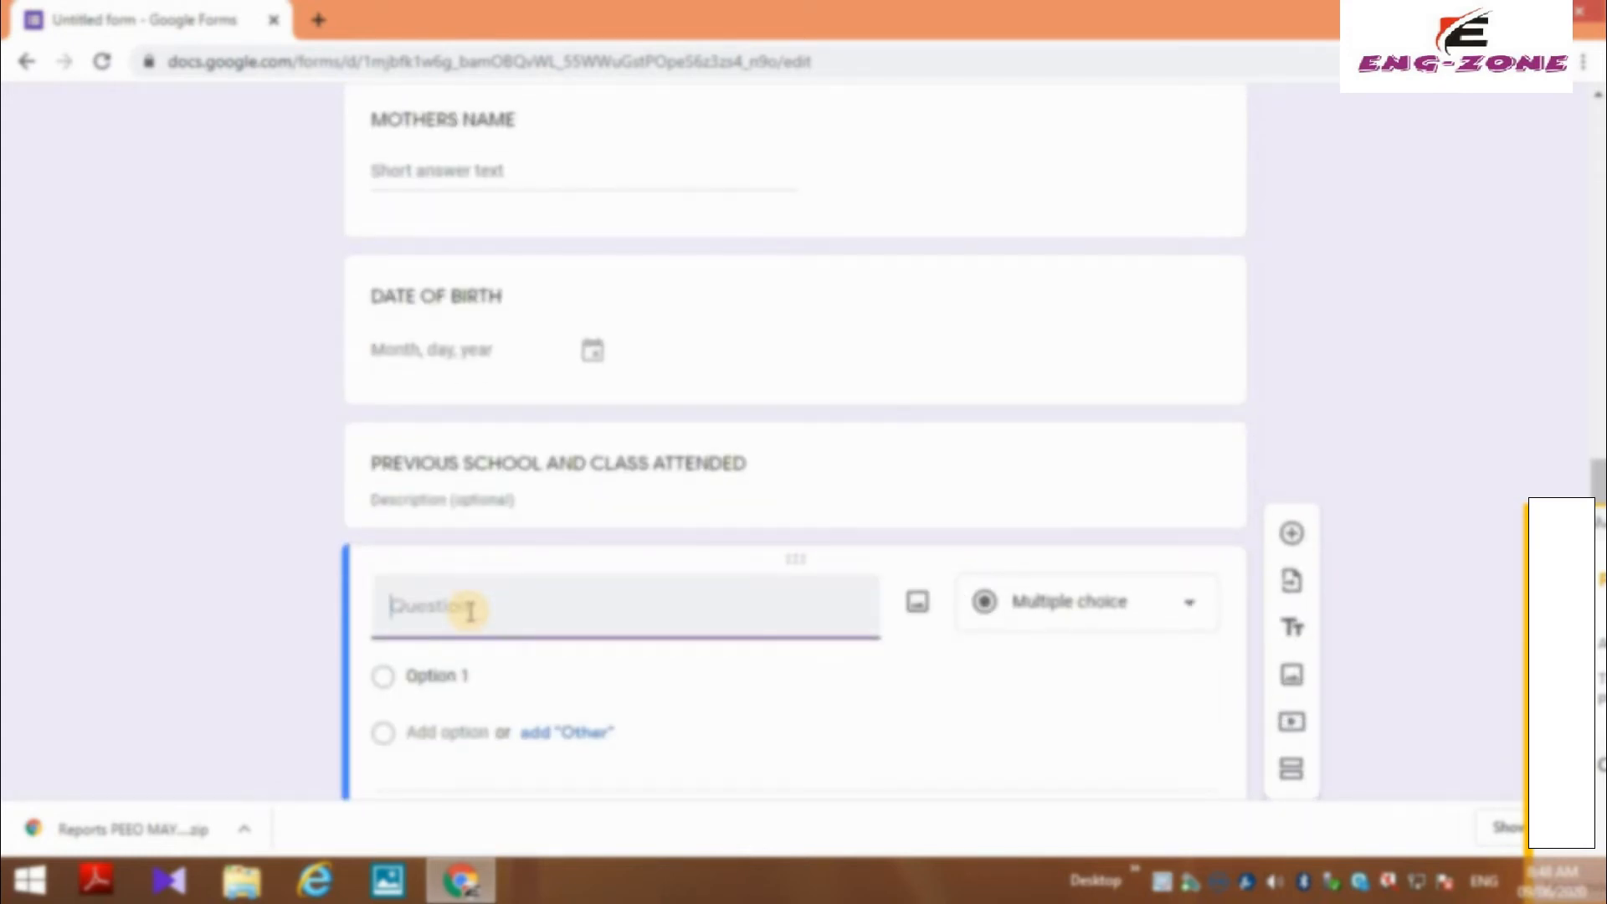
{"action": "type", "text": "SCHOOL'S NAME"}
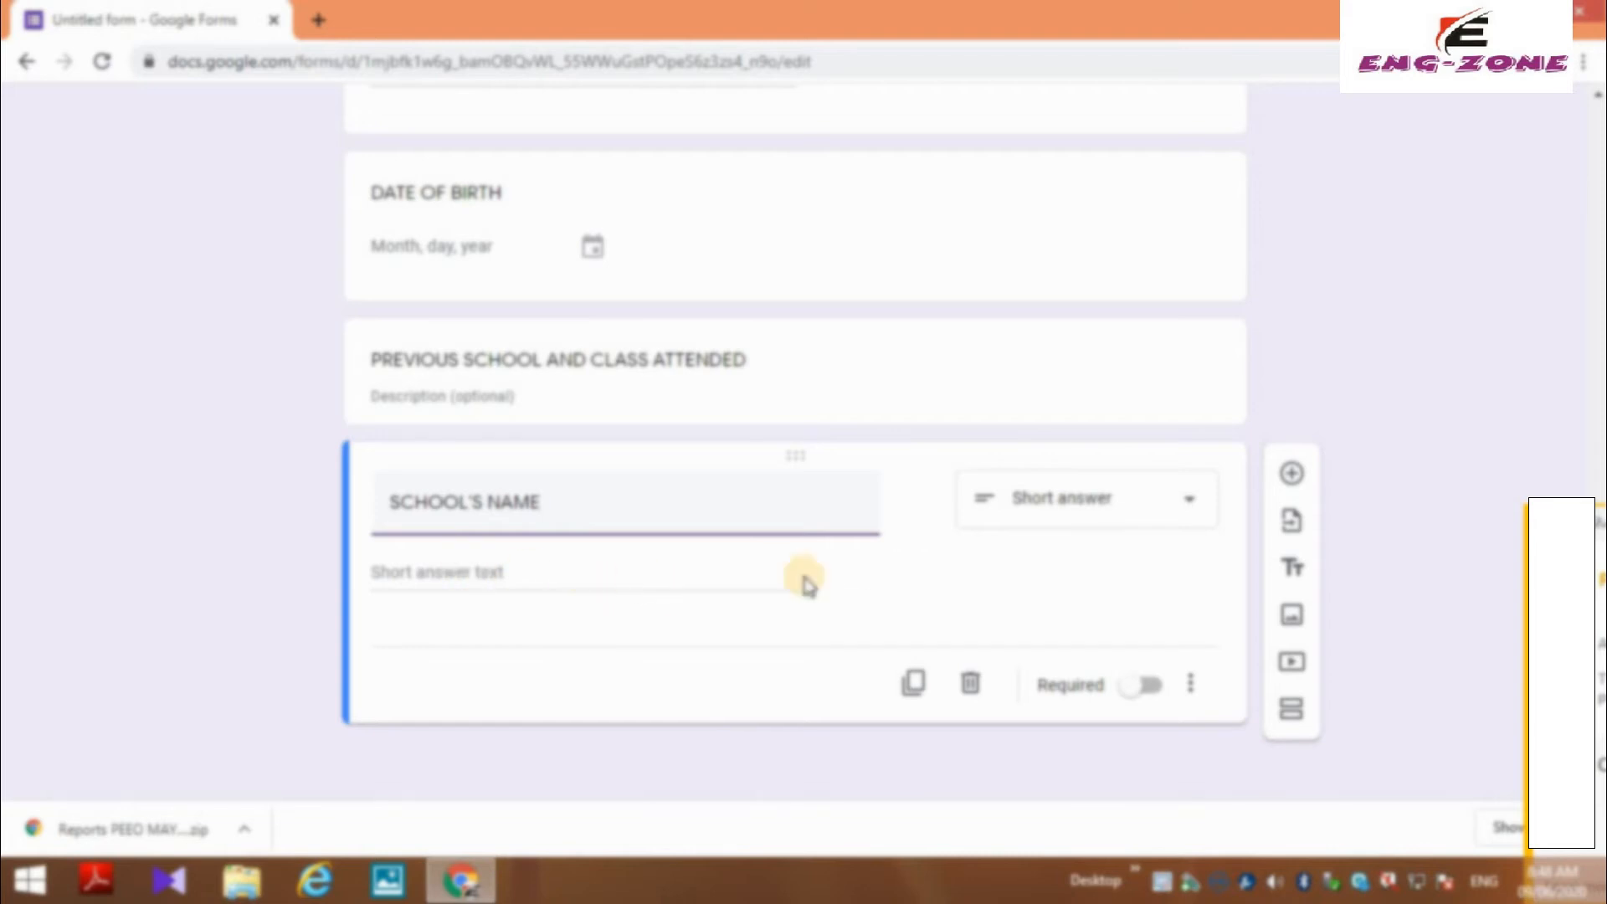
{"action": "left_click", "coordinate": [1194, 504]}
- Add a question titled "CLASS PASSED" below SCHOOL'S NAME, correcting the spelling of "PASSED"
{"action": "left_click", "coordinate": [1293, 476]}
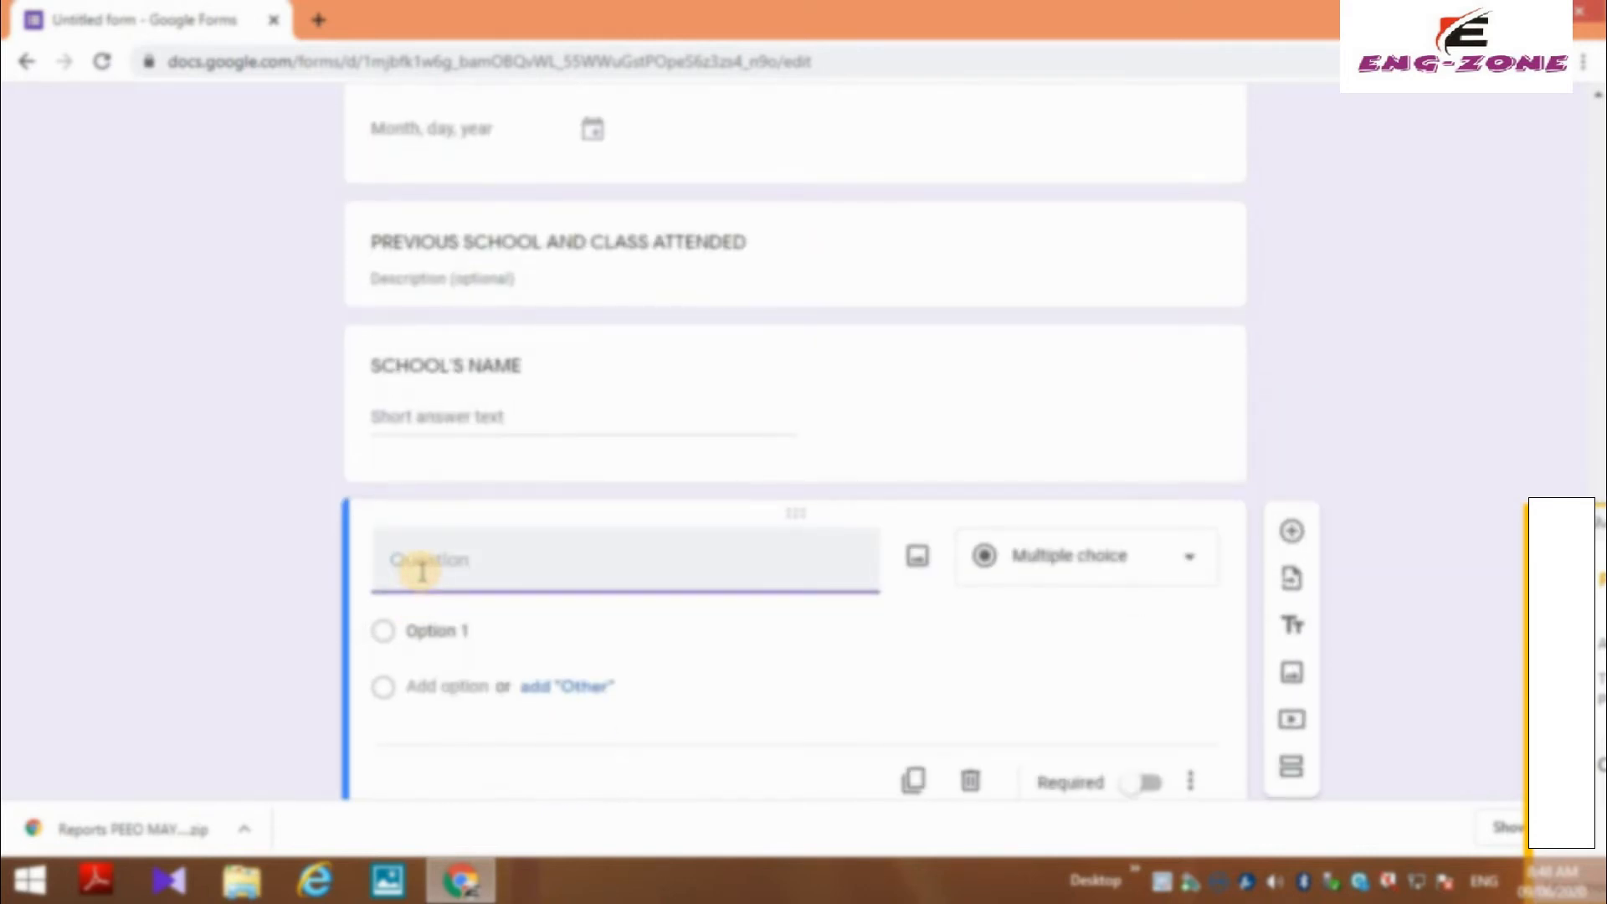
{"action": "type", "text": "CLASS PASED"}
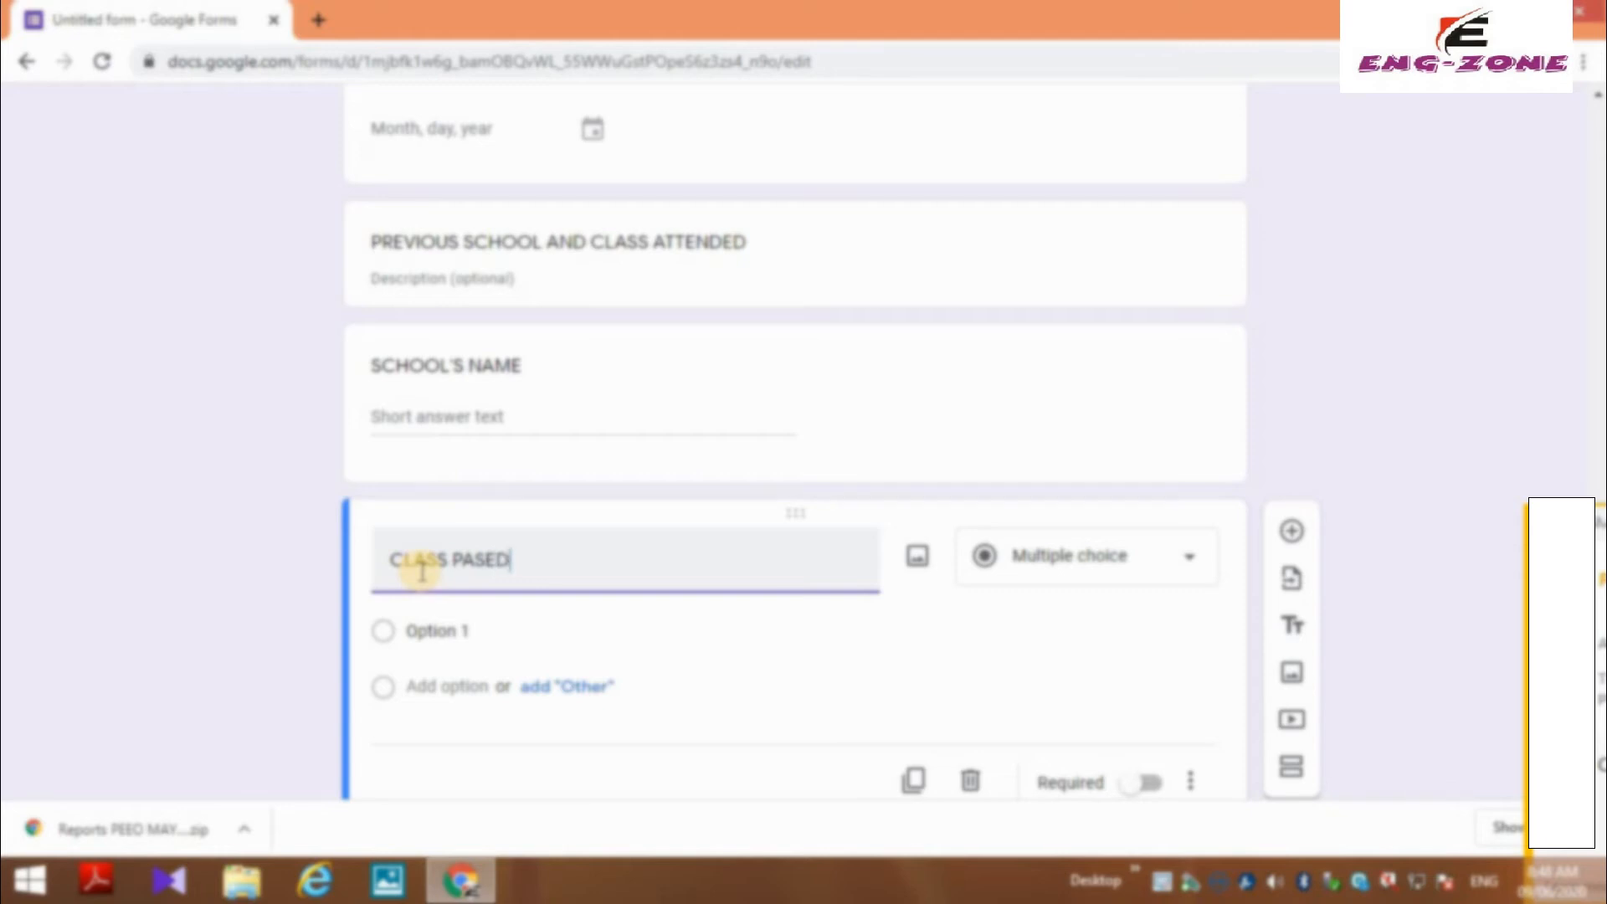
{"action": "right_click", "coordinate": [494, 562]}
{"action": "left_click", "coordinate": [552, 254]}
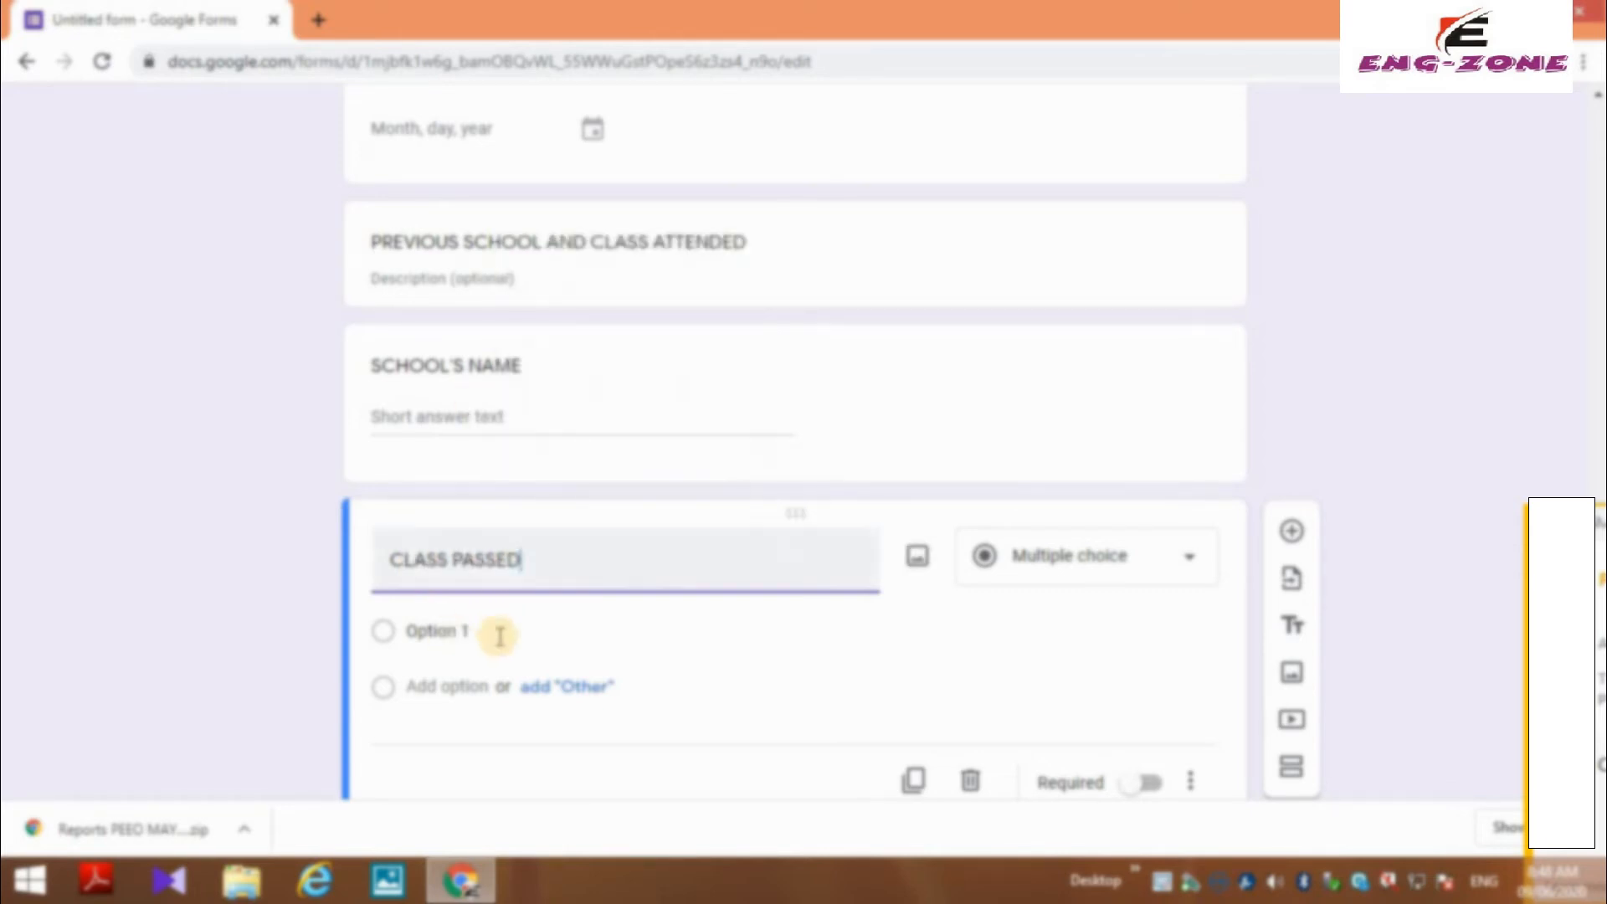
- Set the CLASS PASSED question's type to Short answer
{"action": "left_click", "coordinate": [1190, 559]}
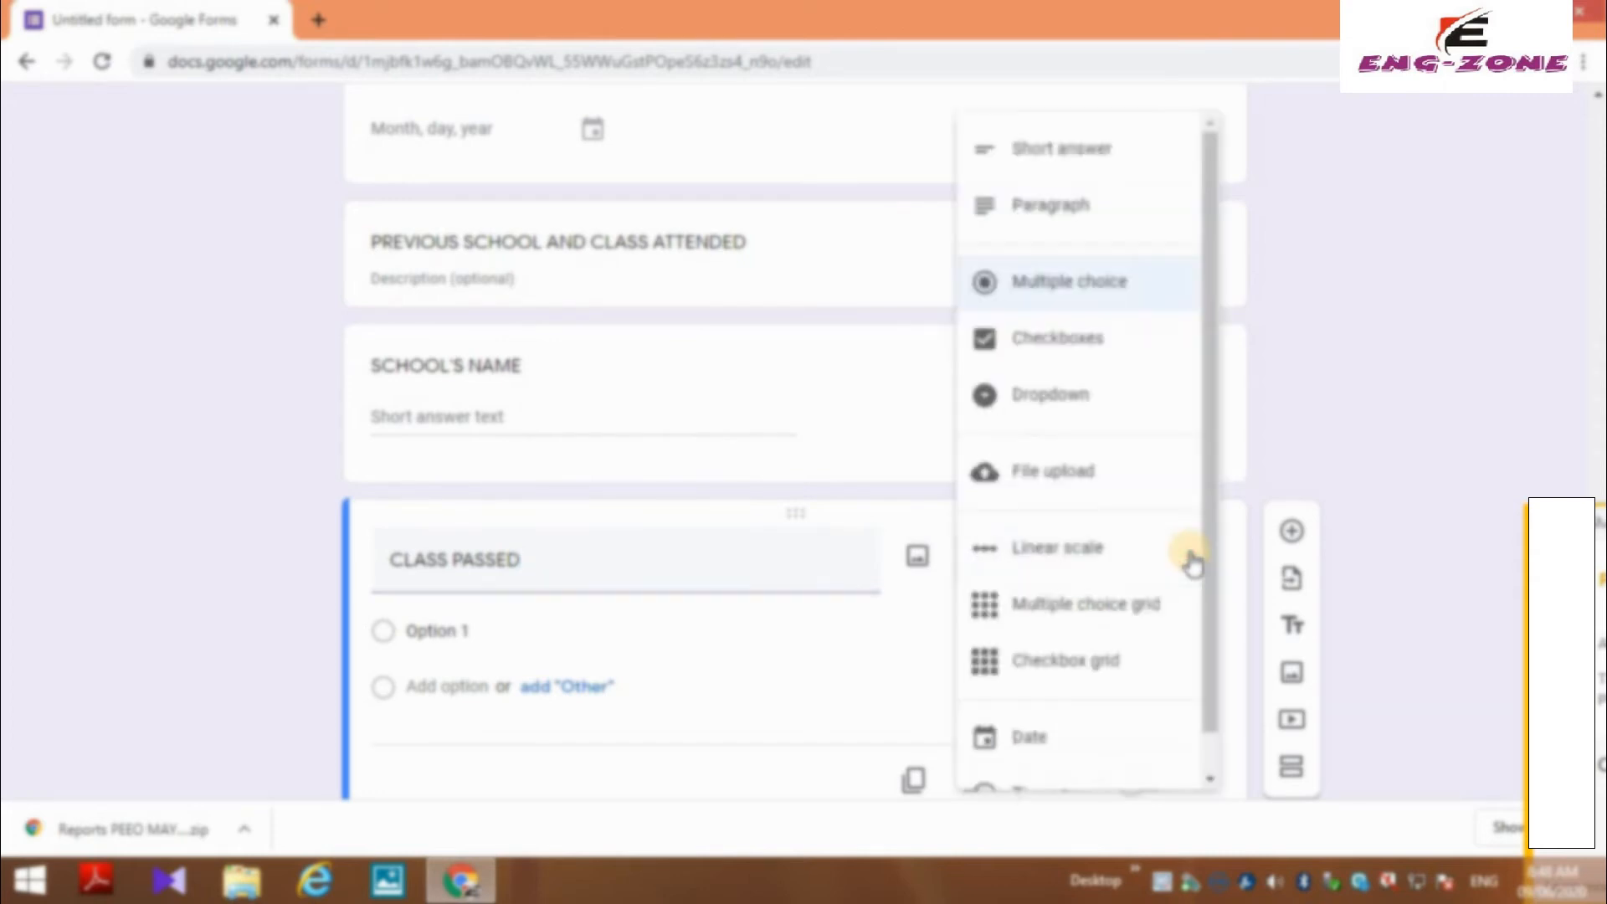
{"action": "scroll", "coordinate": [1113, 527], "scroll_direction": "down", "scroll_amount": 1}
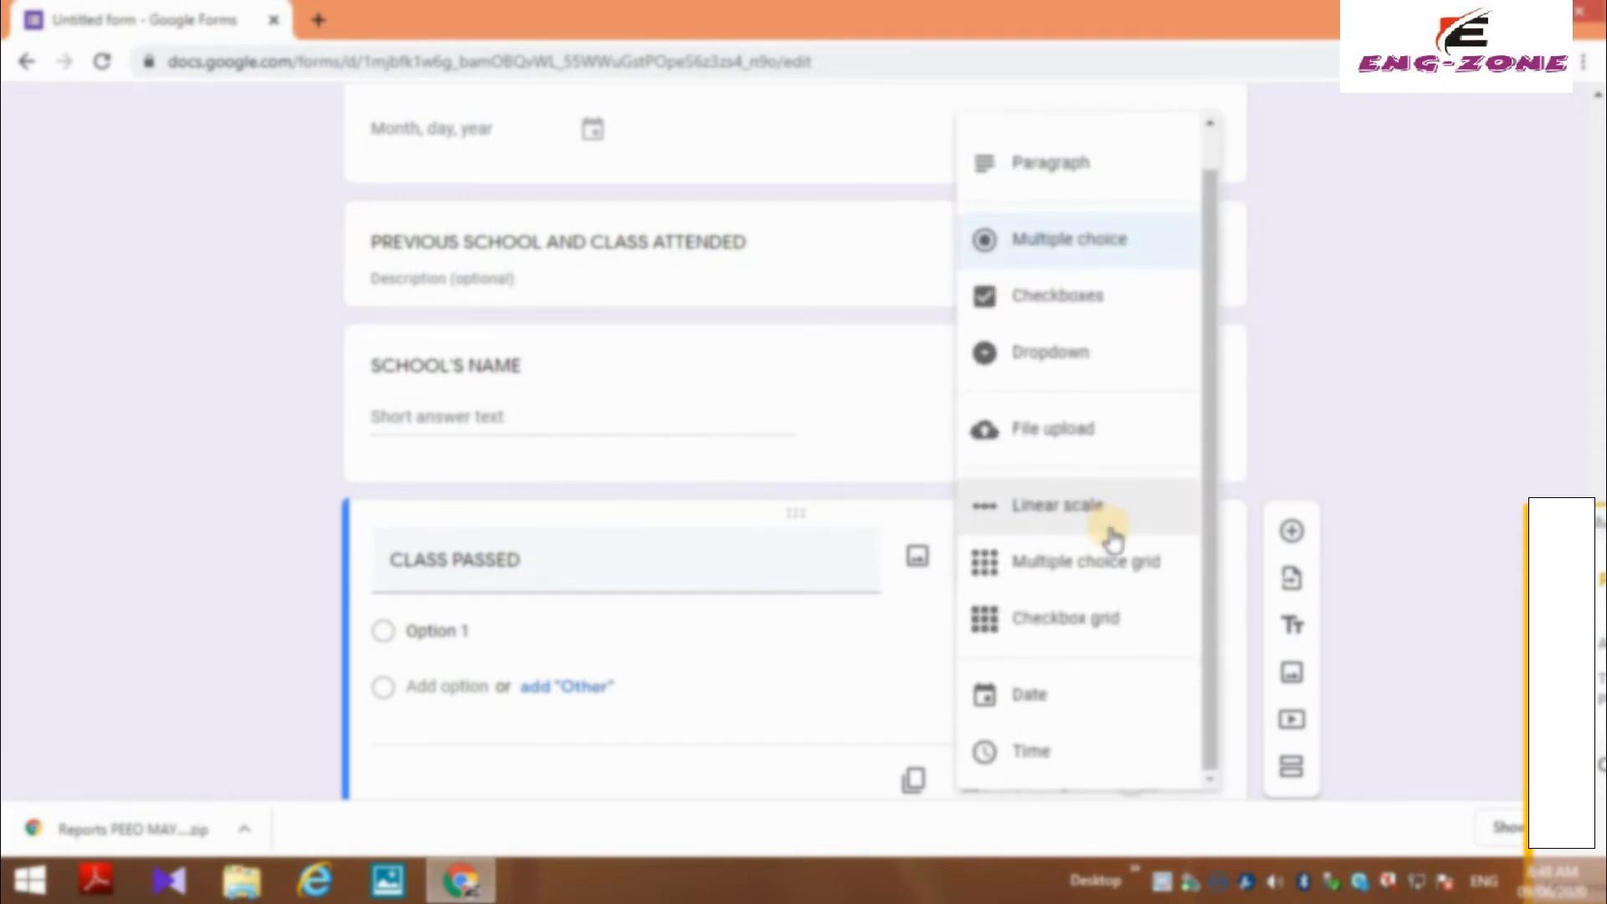
{"action": "scroll", "coordinate": [1113, 538], "scroll_direction": "up", "scroll_amount": 3}
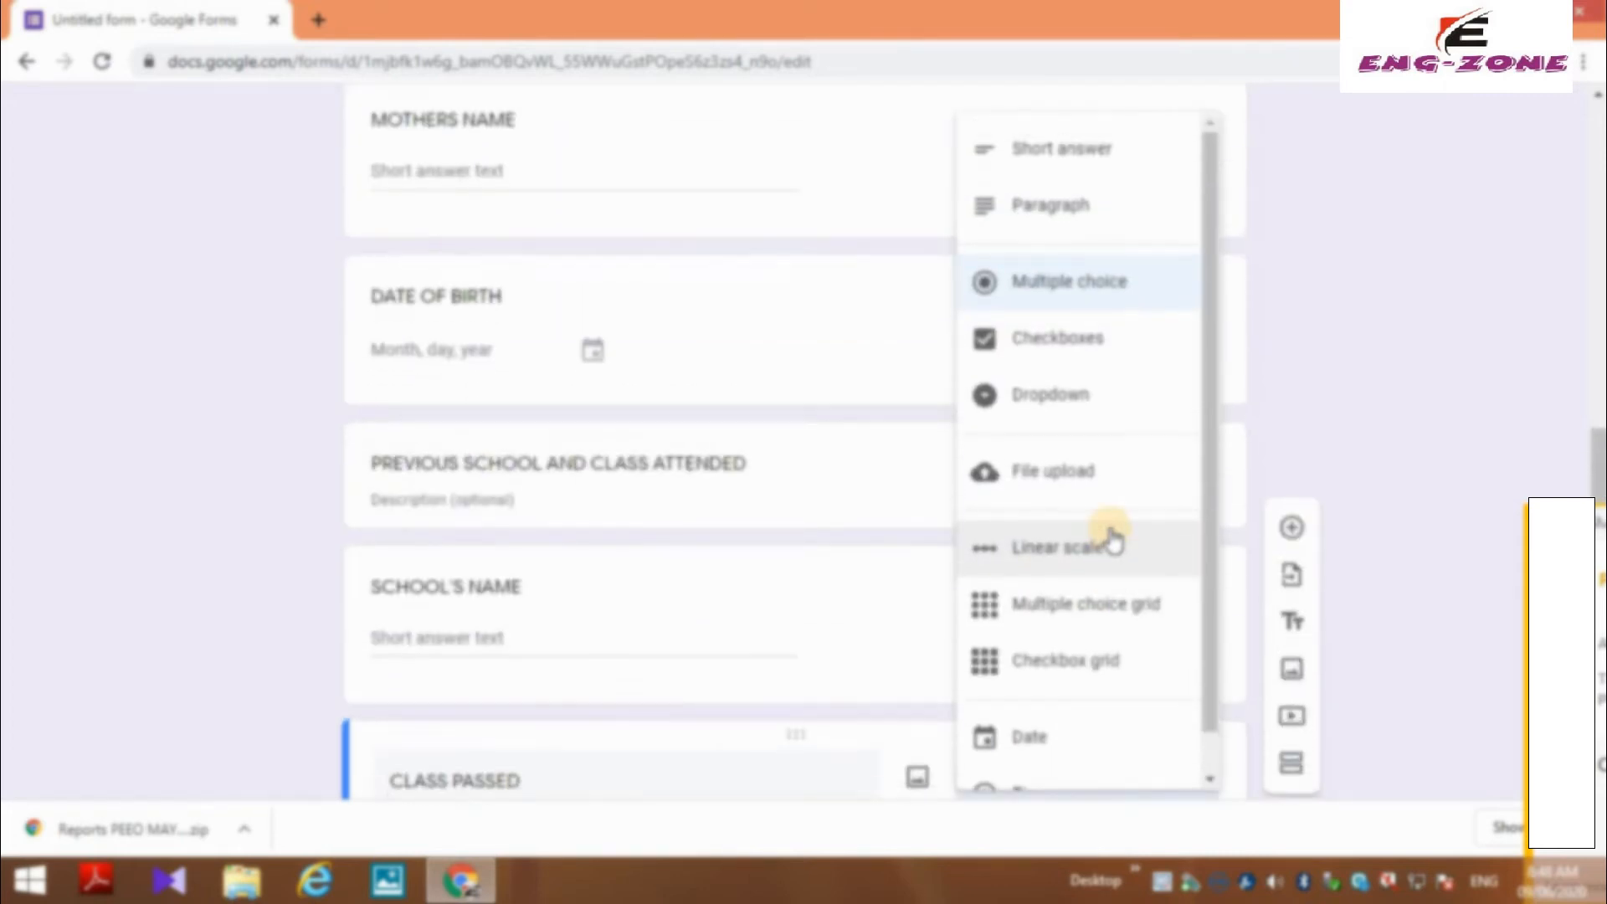
{"action": "scroll", "coordinate": [1114, 538], "scroll_direction": "down", "scroll_amount": 3}
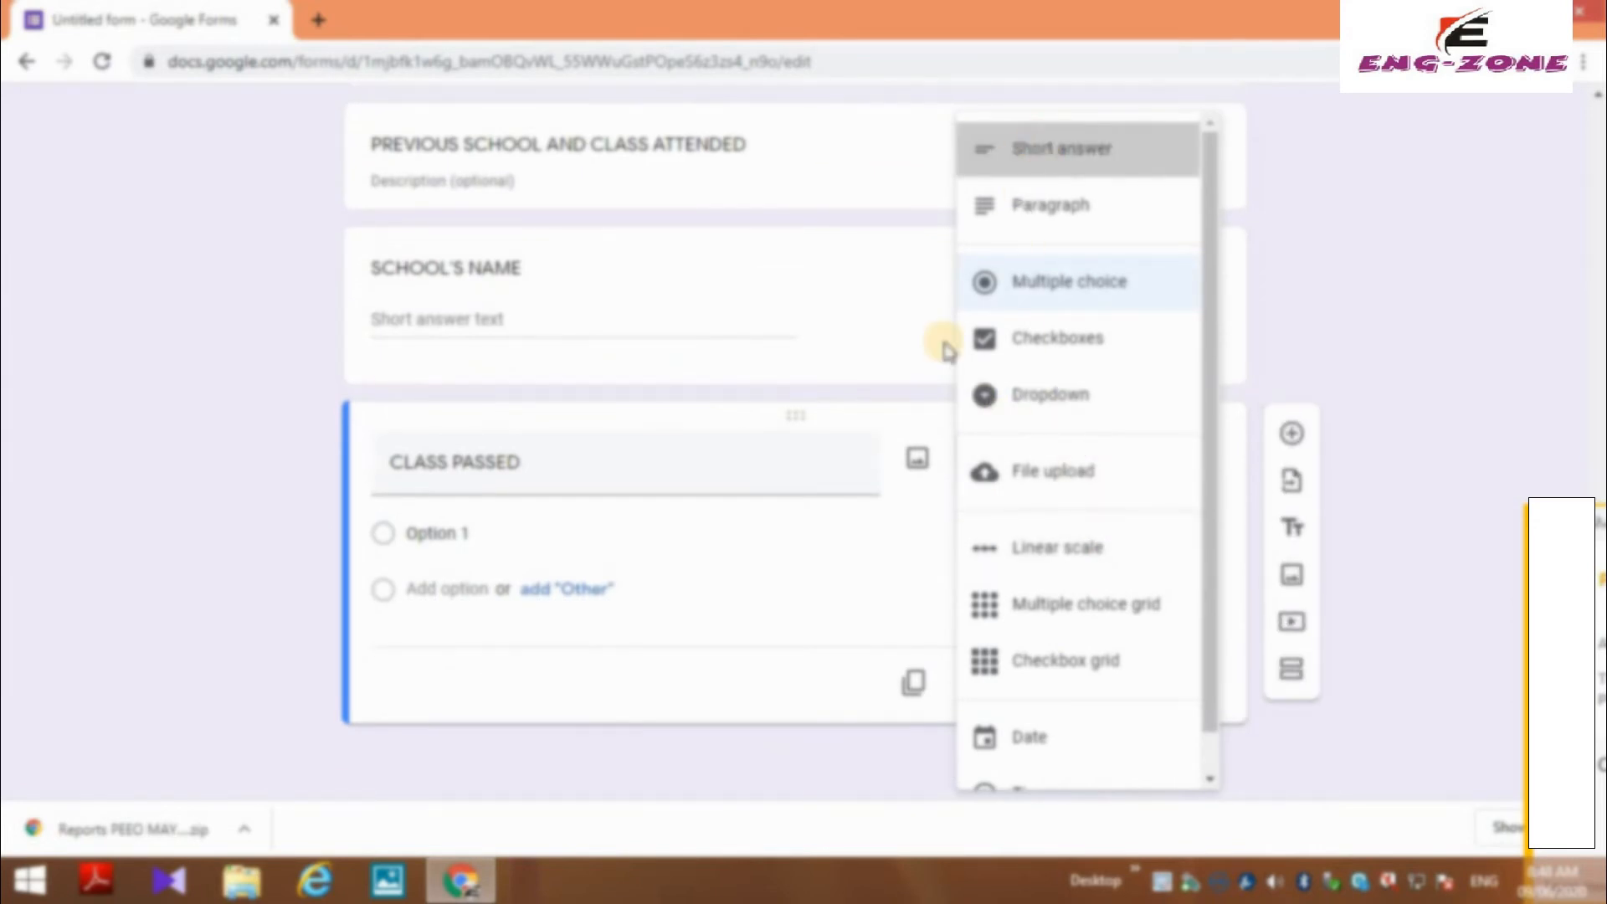
{"action": "left_click", "coordinate": [1025, 155]}
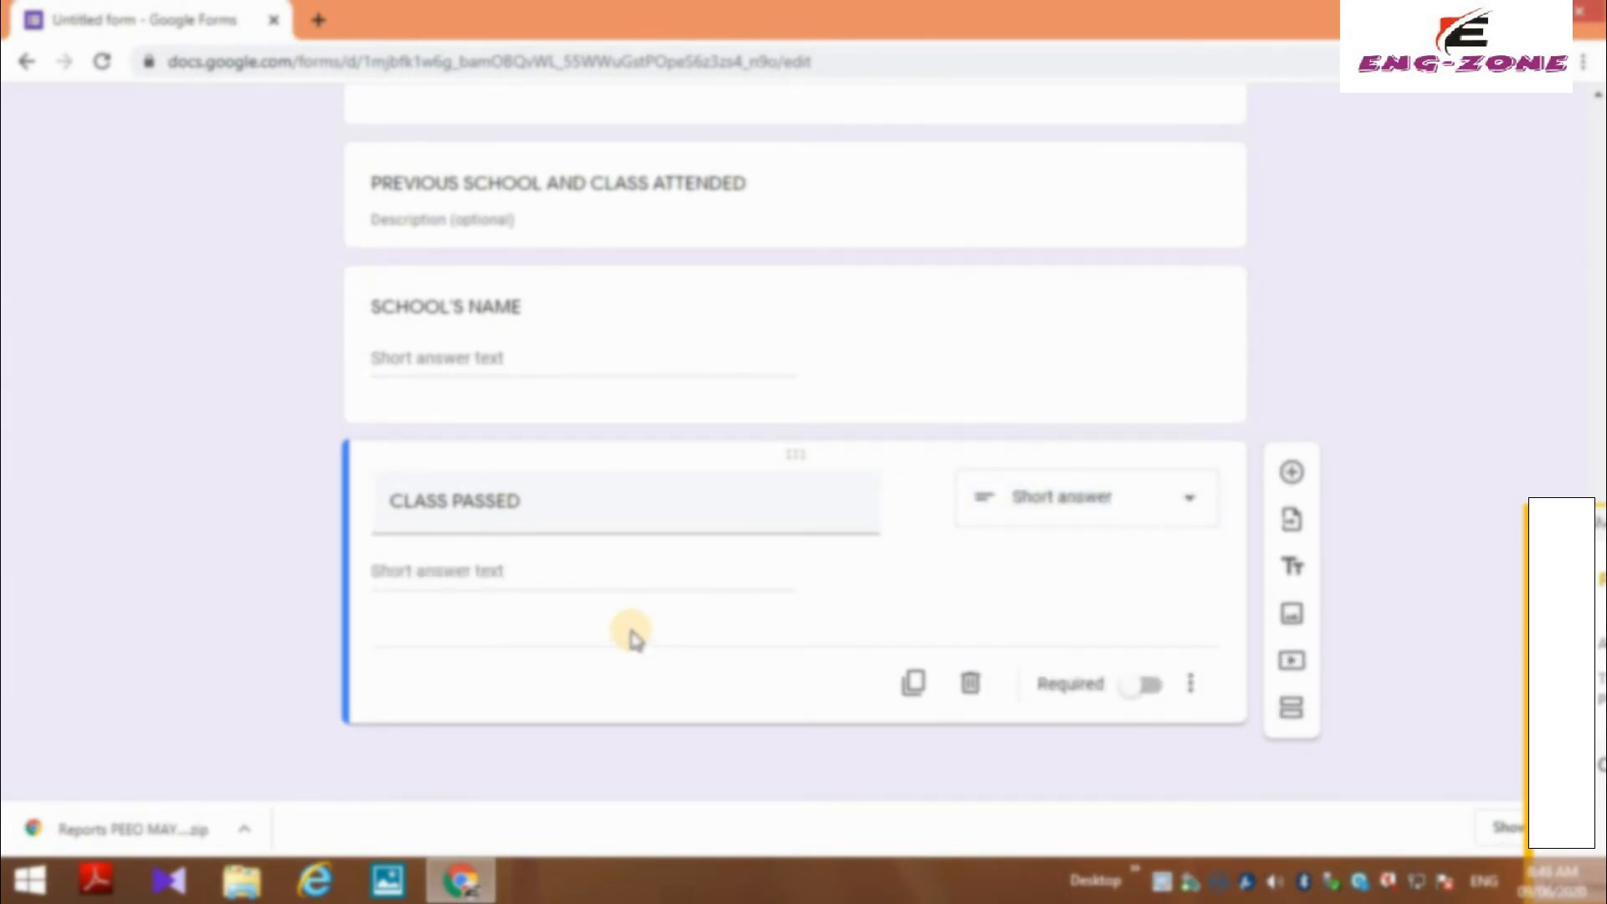
- Add a question titled "CASTE CATEGORY" below CLASS PASSED, correcting the spelling of "CATEGORY"
{"action": "left_click", "coordinate": [1296, 478]}
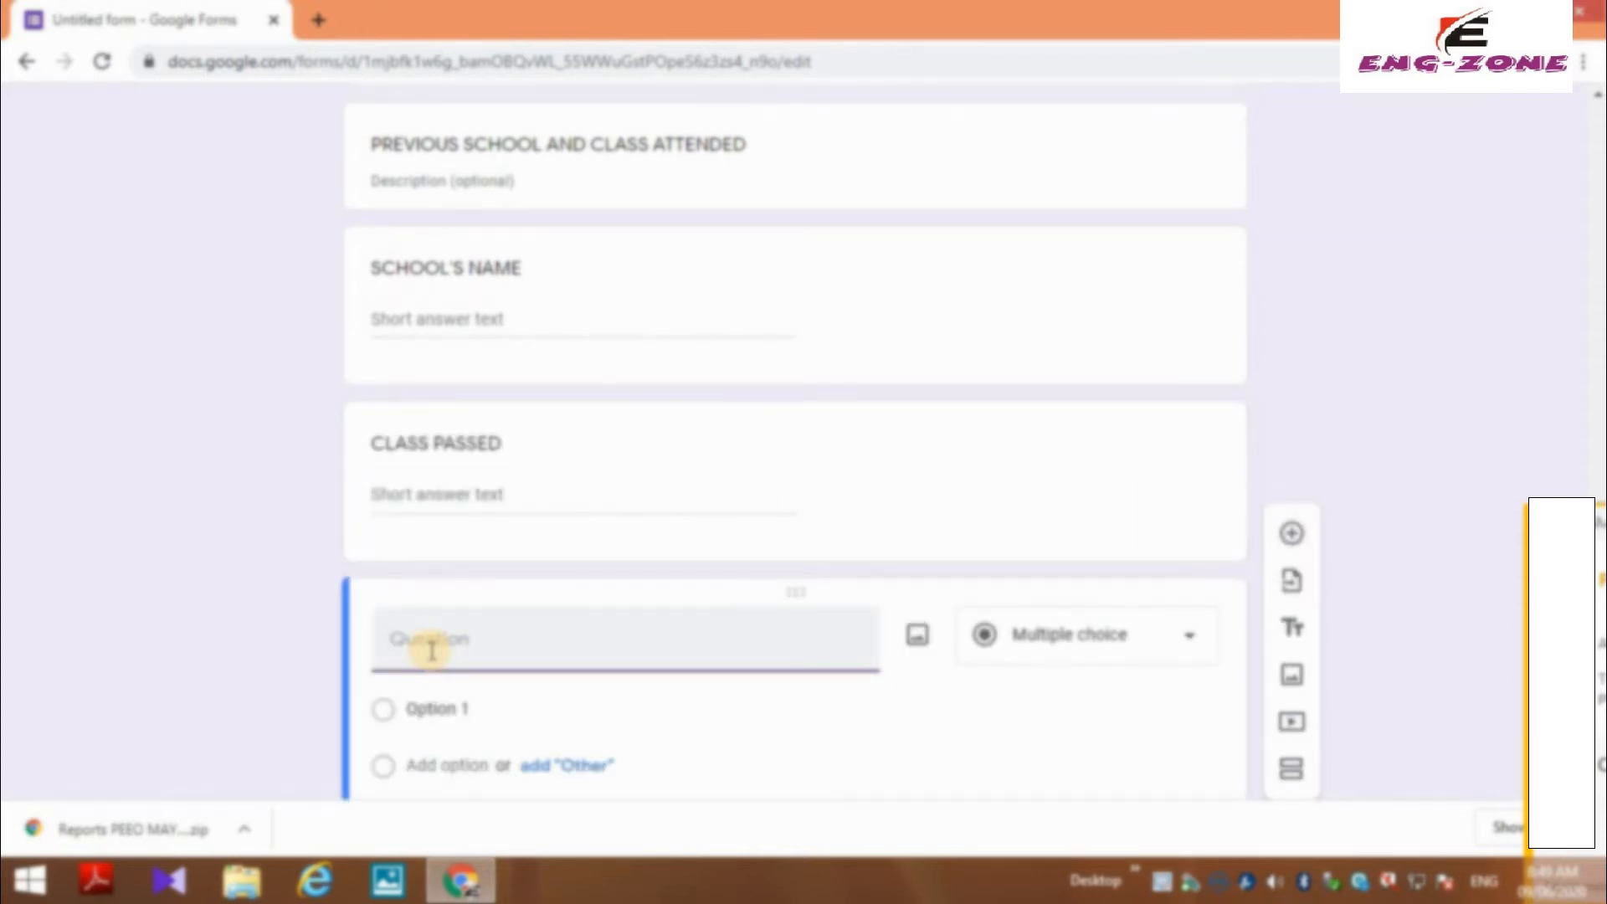
{"action": "type", "text": "CASTE CATAGORY"}
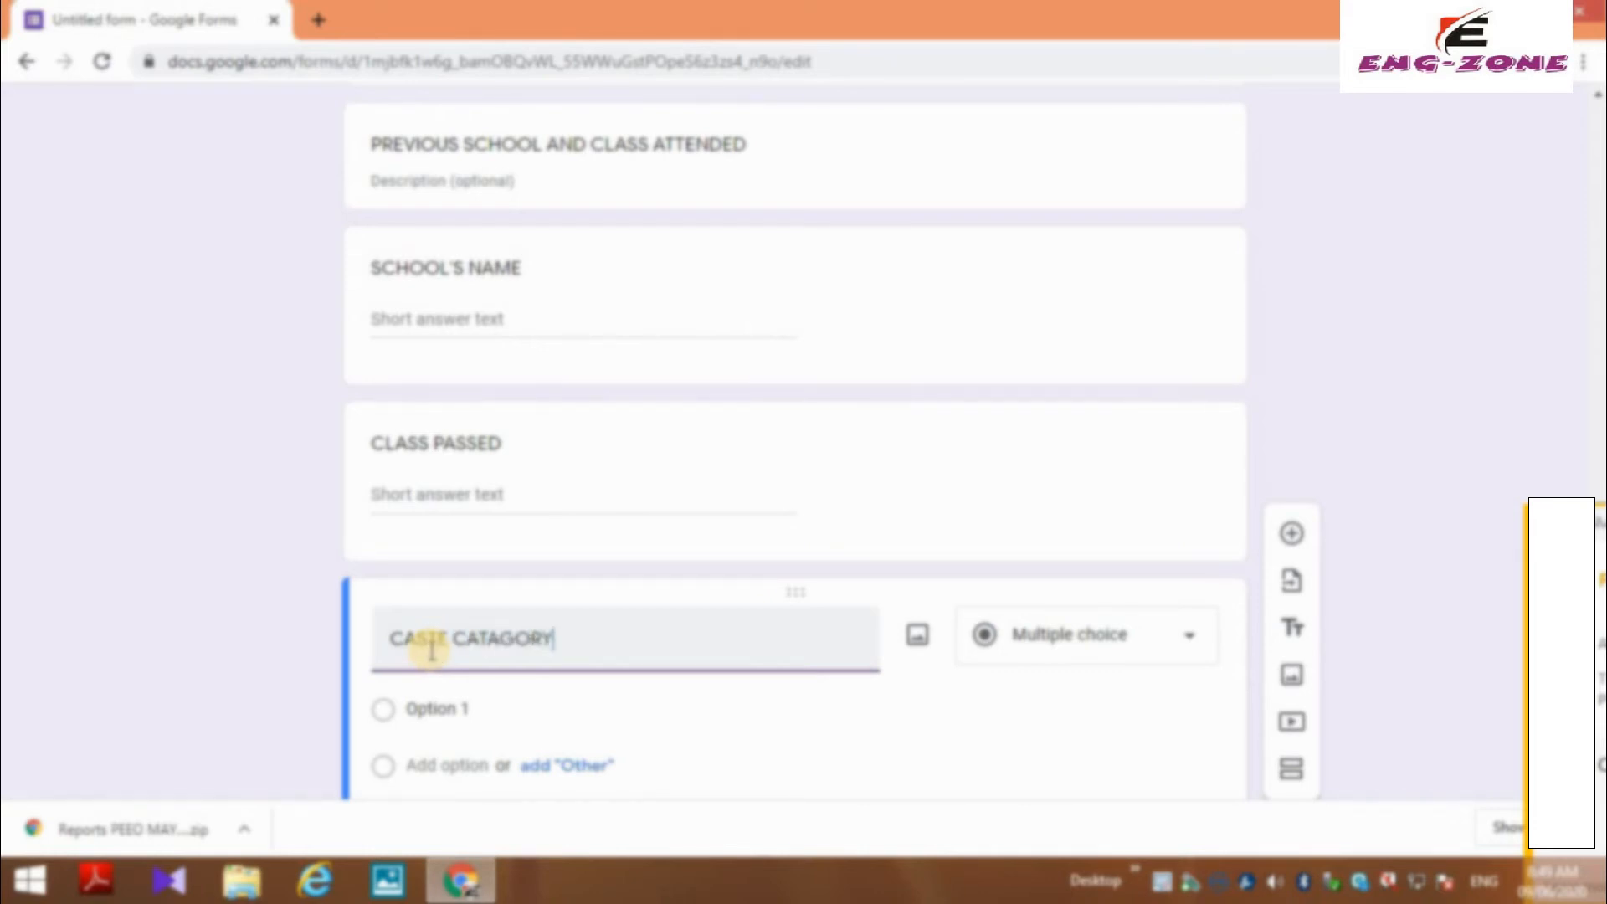
{"action": "right_click", "coordinate": [492, 639]}
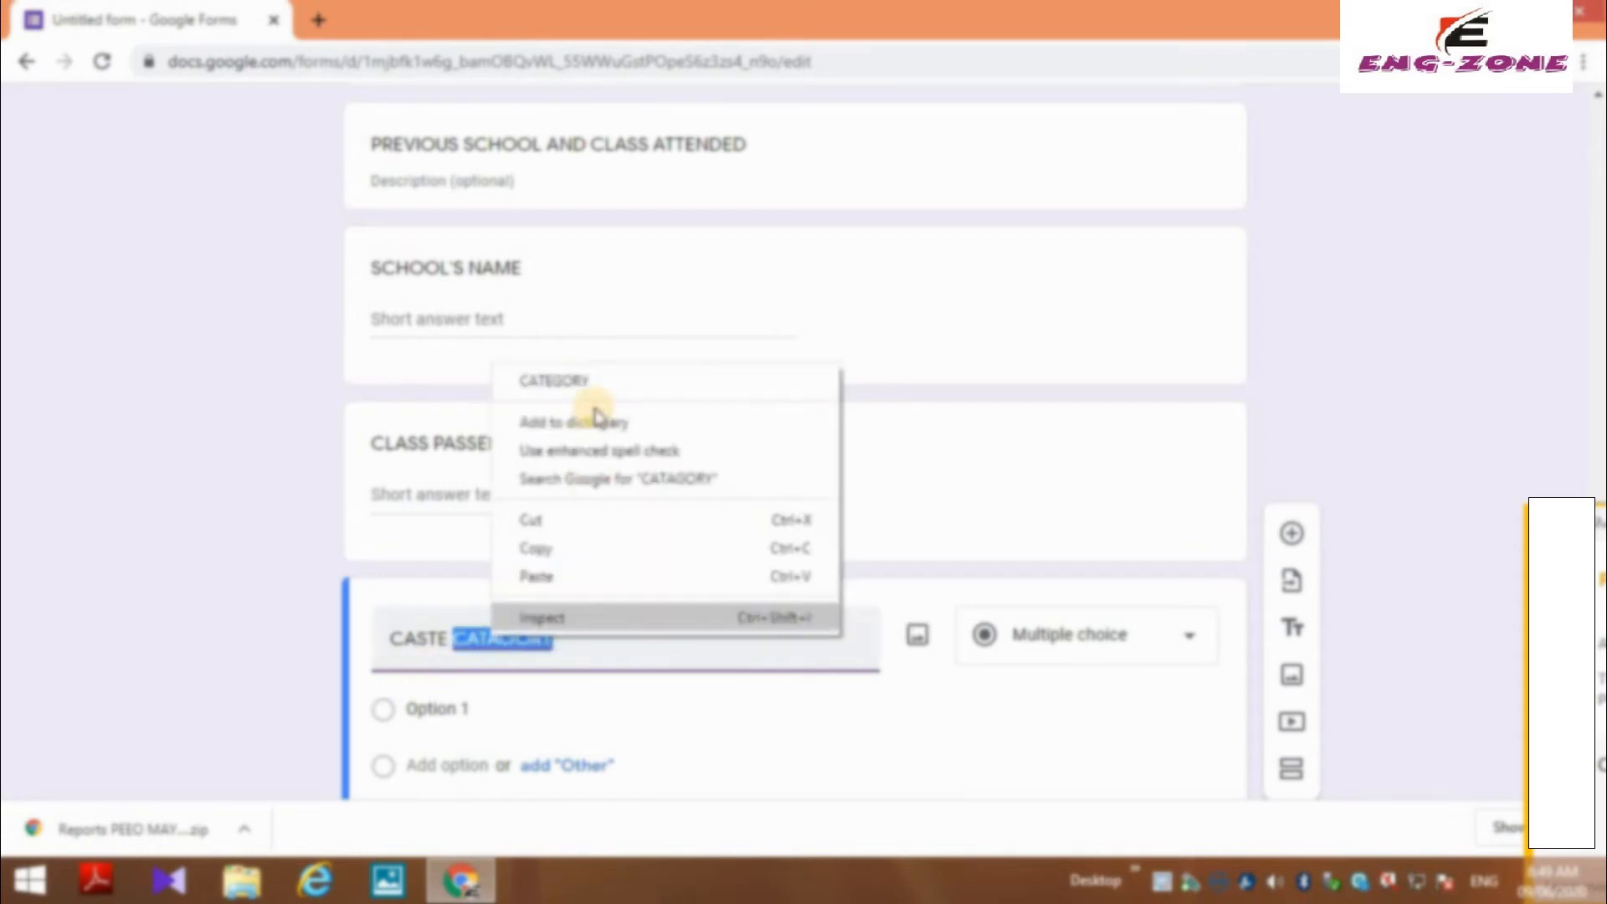
{"action": "left_click", "coordinate": [554, 381]}
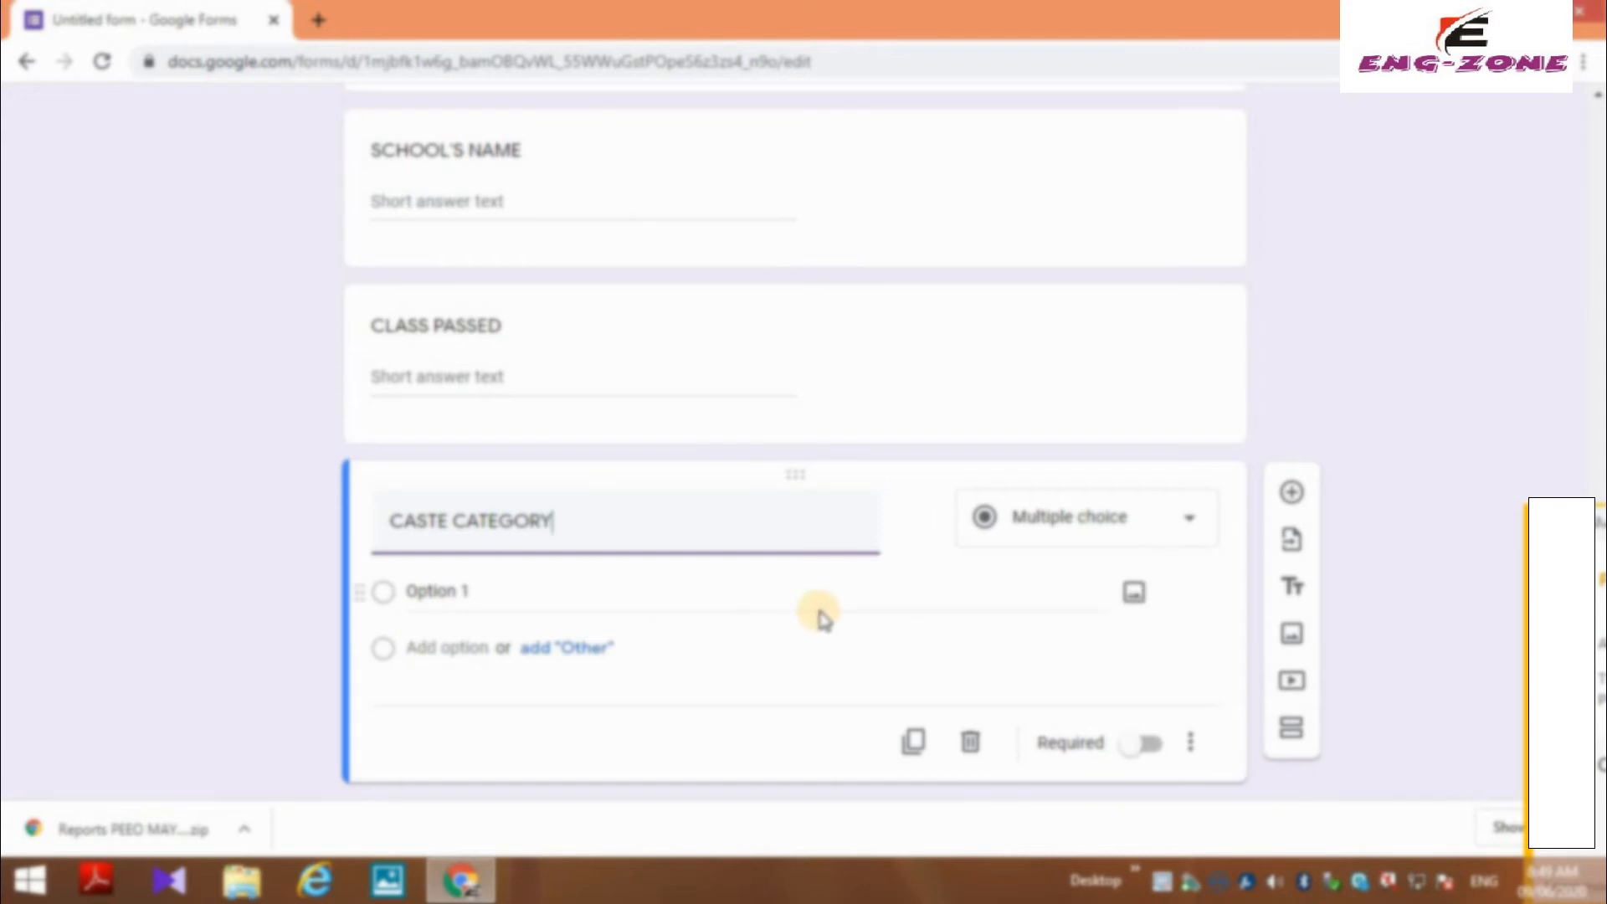
- Fill in the CASTE CATEGORY question's choices as GENERAL, BACKWARD CASTE, SC, ST and SBC
{"action": "left_click", "coordinate": [416, 592]}
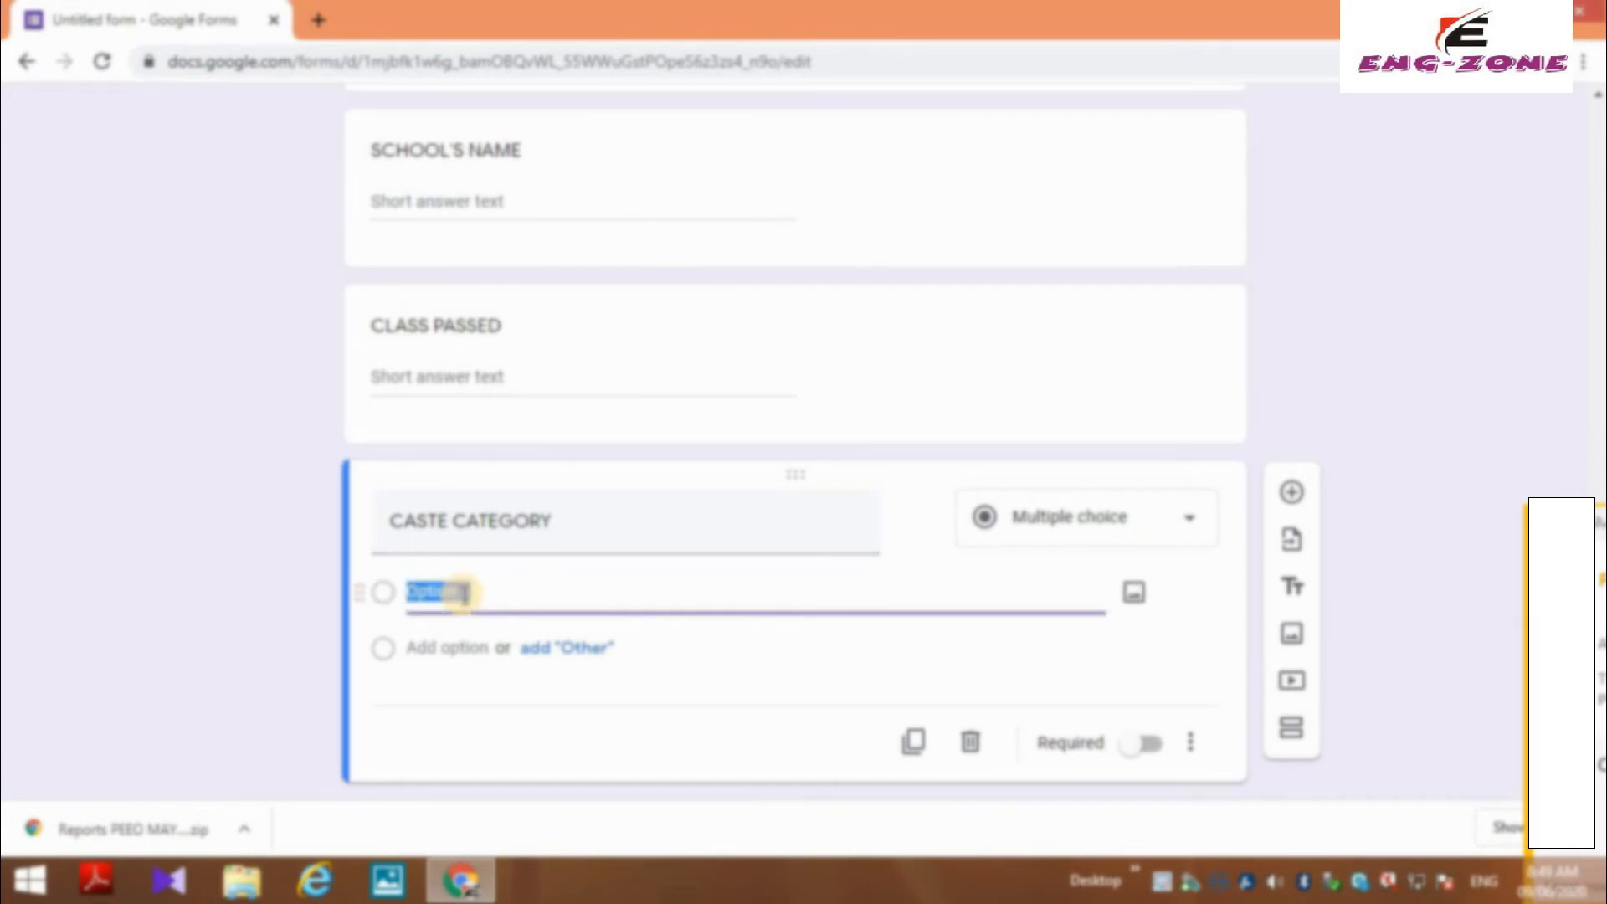
{"action": "type", "text": "GENERAL"}
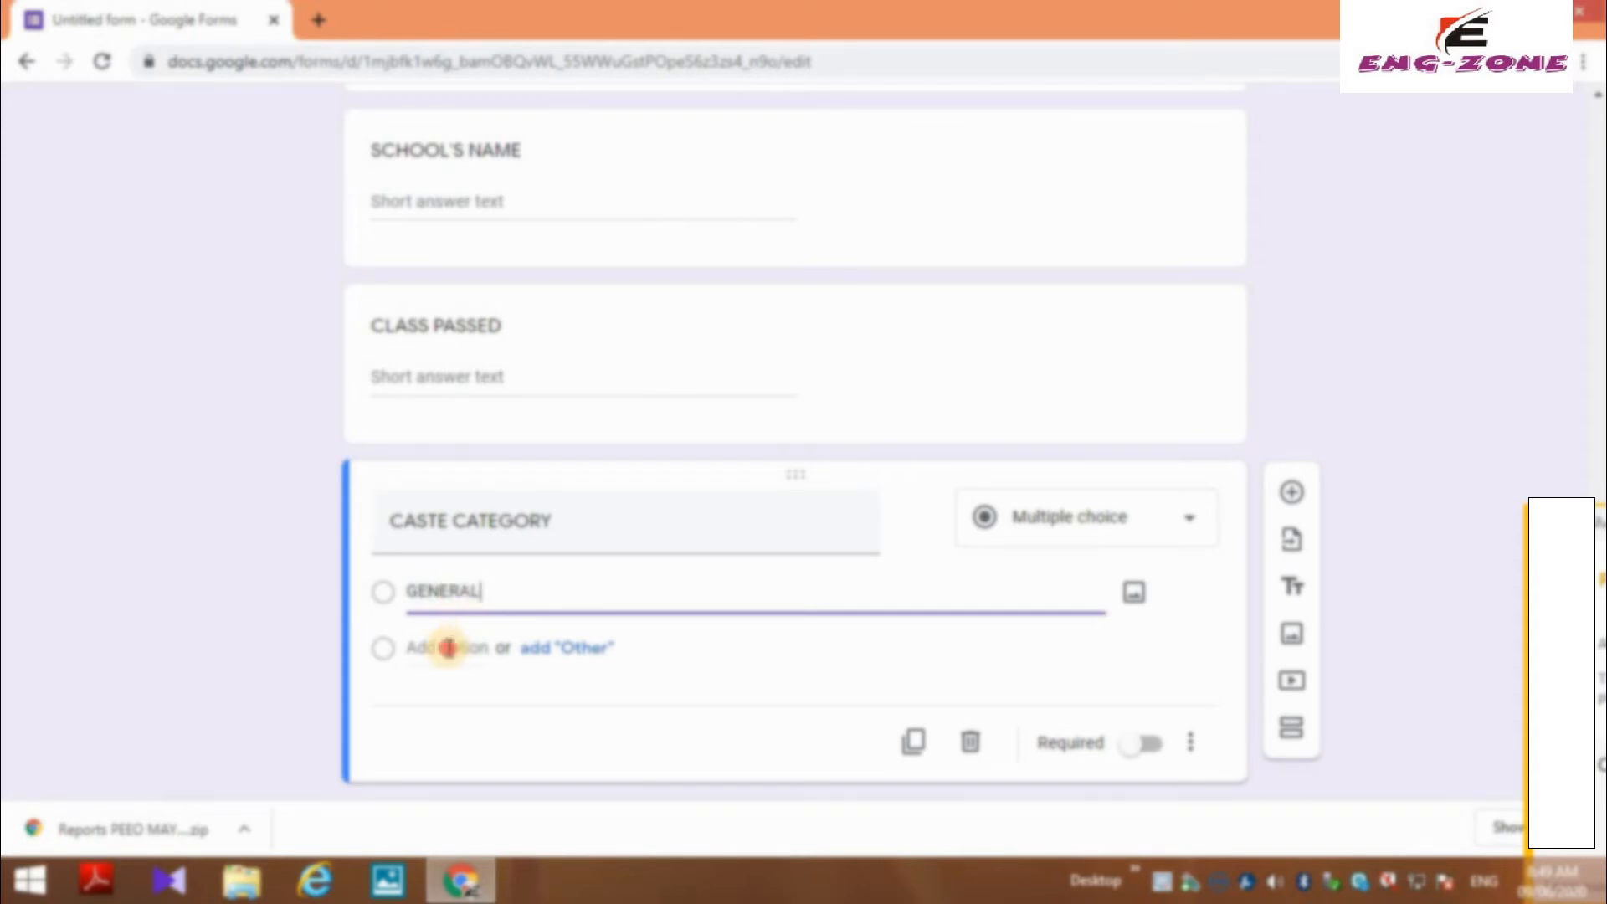
{"action": "left_click", "coordinate": [448, 648]}
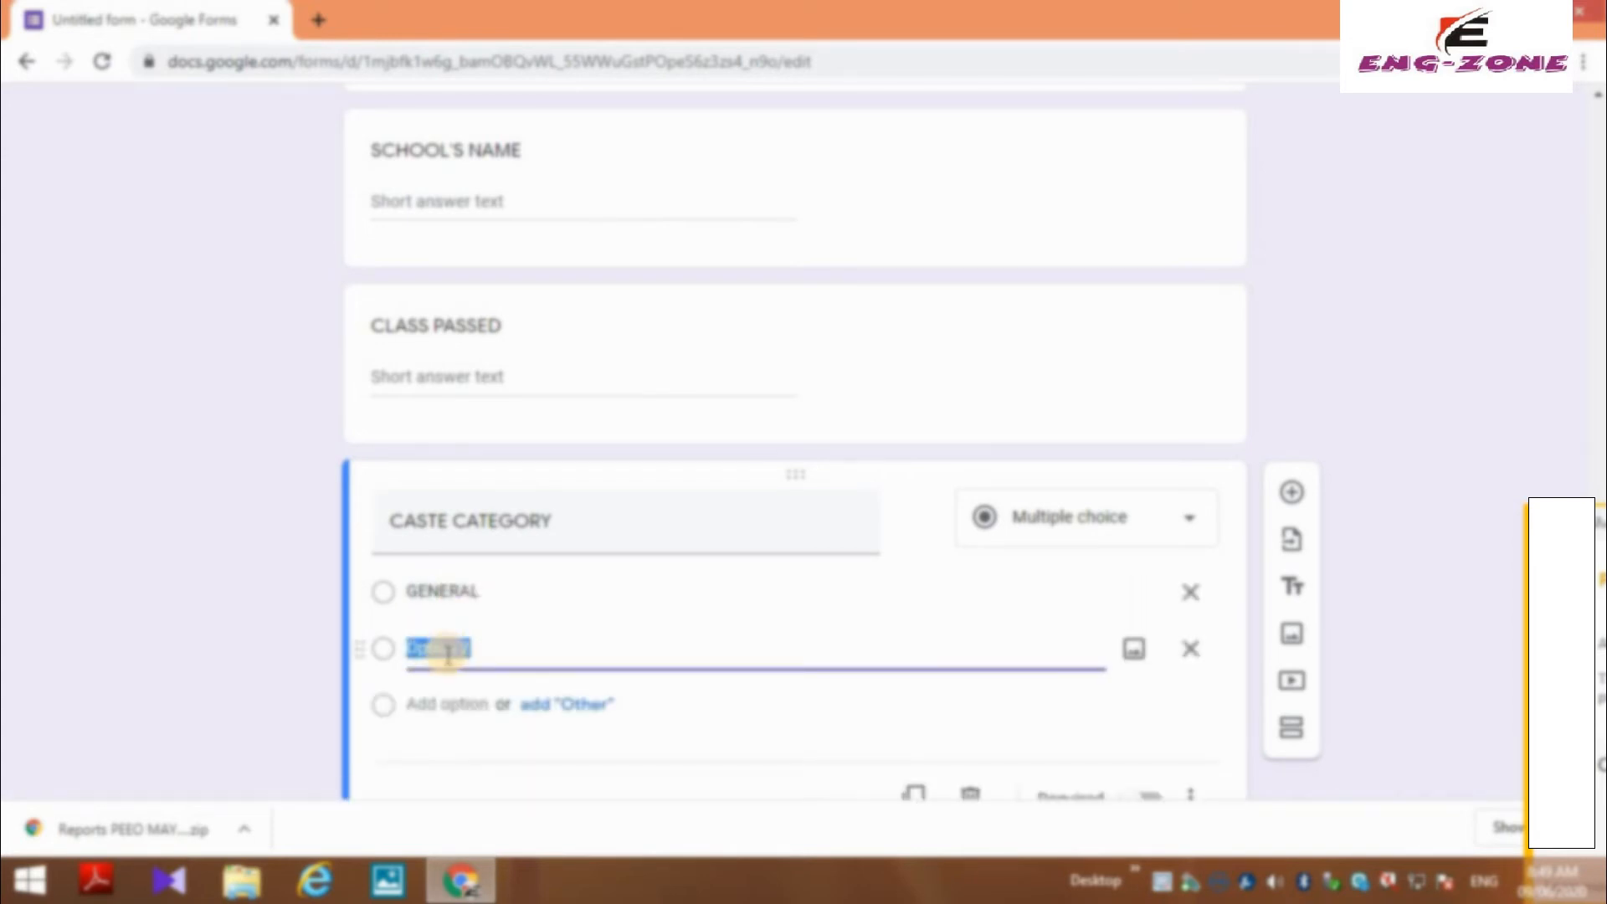
{"action": "type", "text": "BACKWARD"}
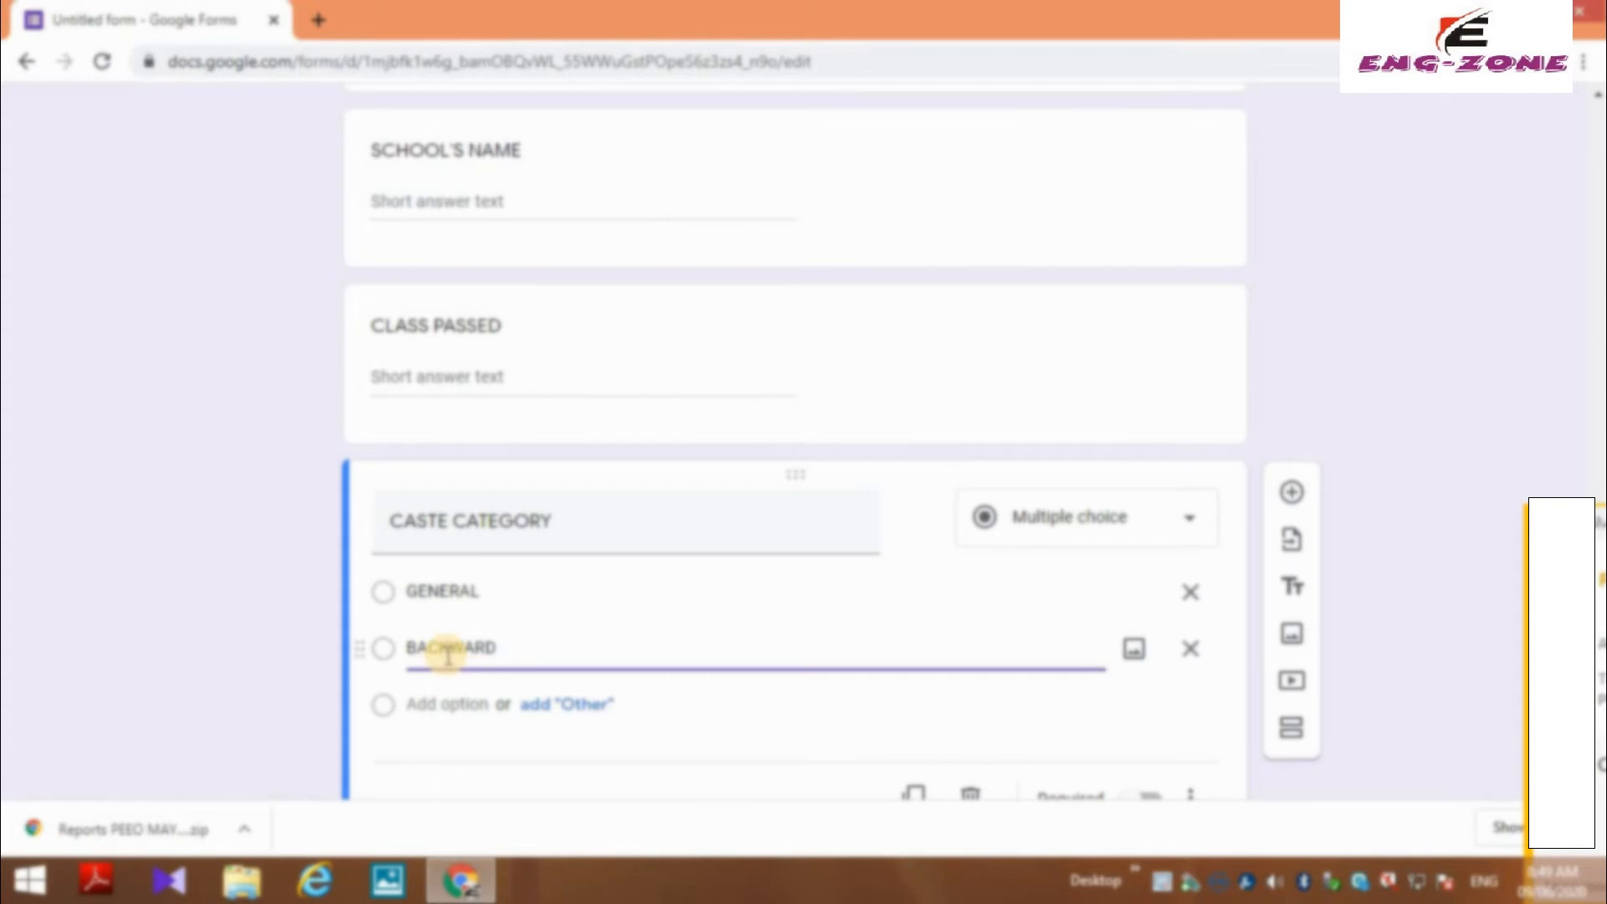
{"action": "type", "text": " CASTE"}
{"action": "left_click", "coordinate": [435, 704]}
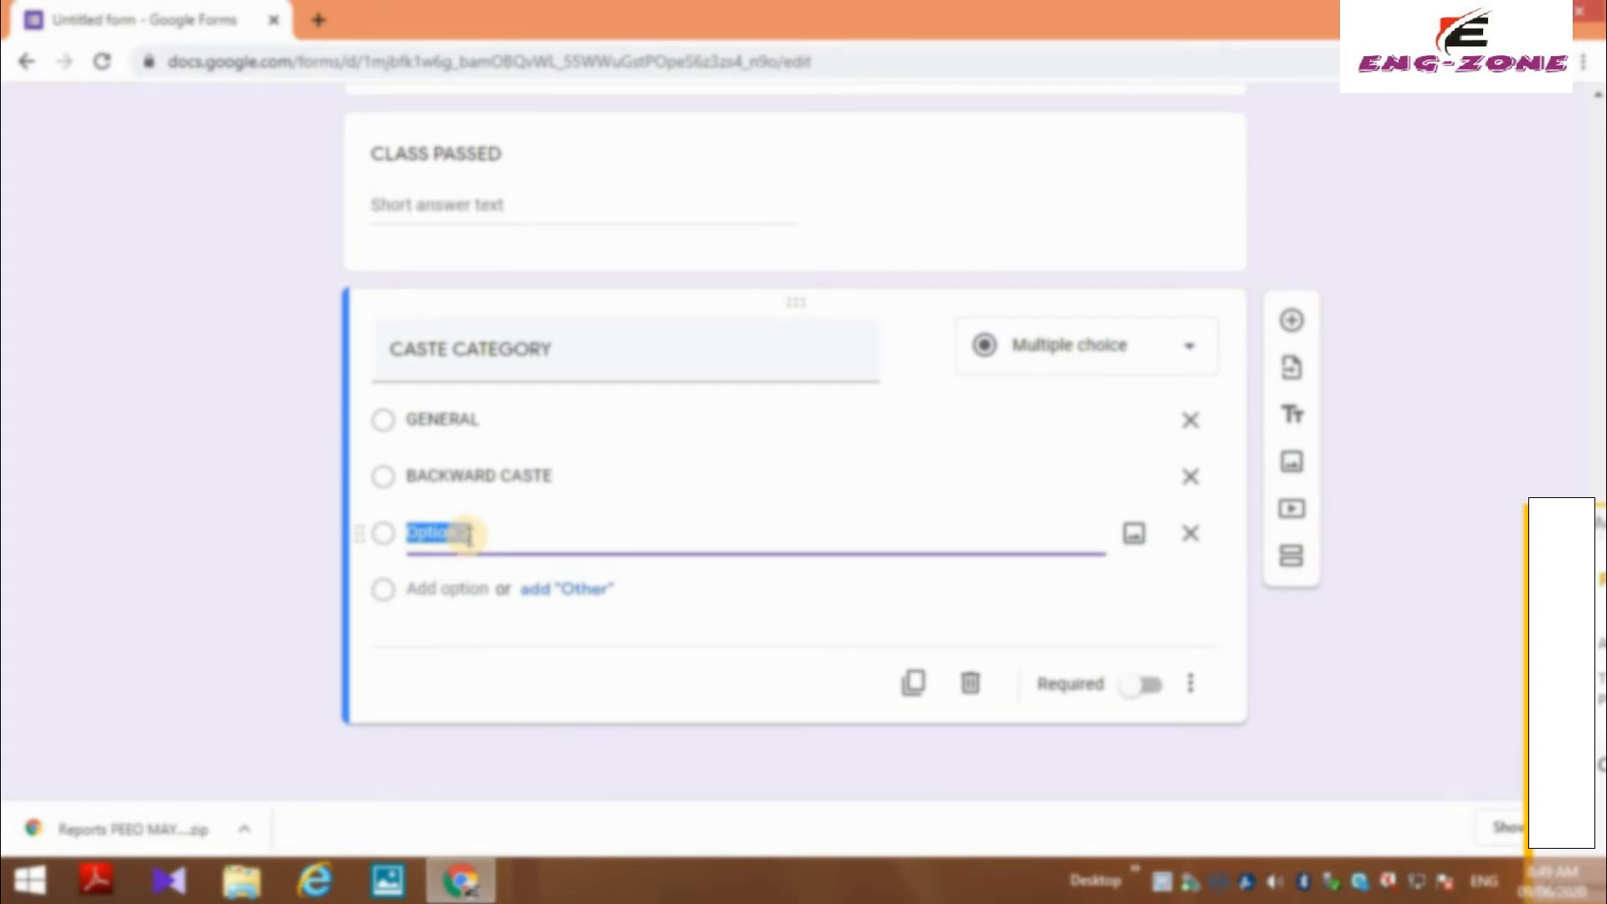
{"action": "type", "text": "SC"}
{"action": "left_click", "coordinate": [452, 589]}
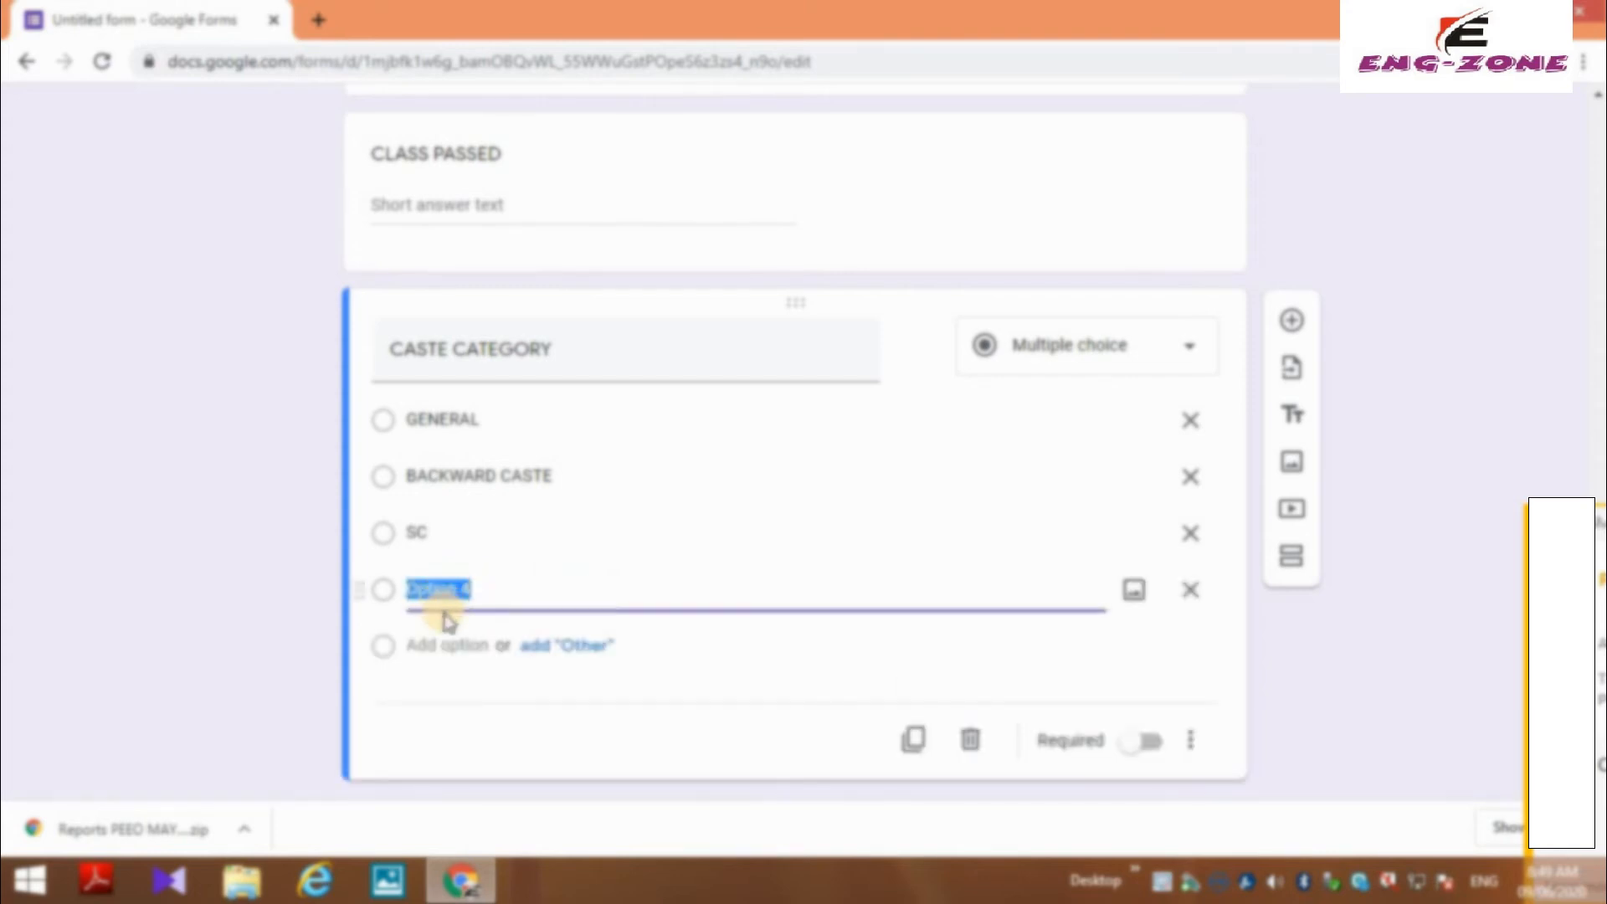
{"action": "type", "text": "ST"}
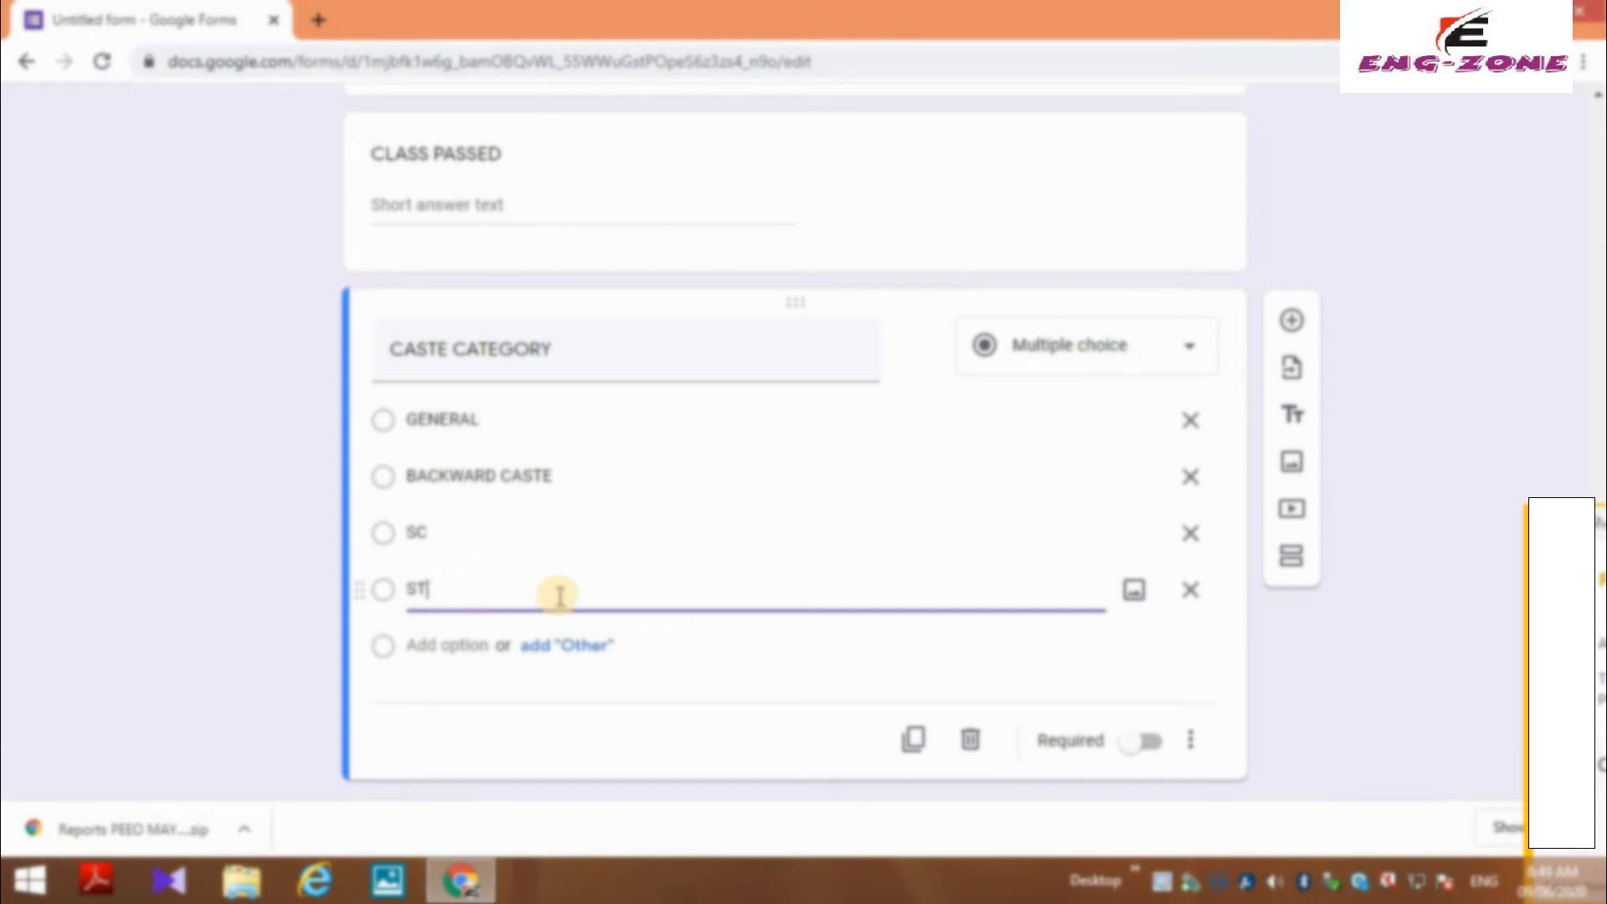
{"action": "left_click", "coordinate": [452, 646]}
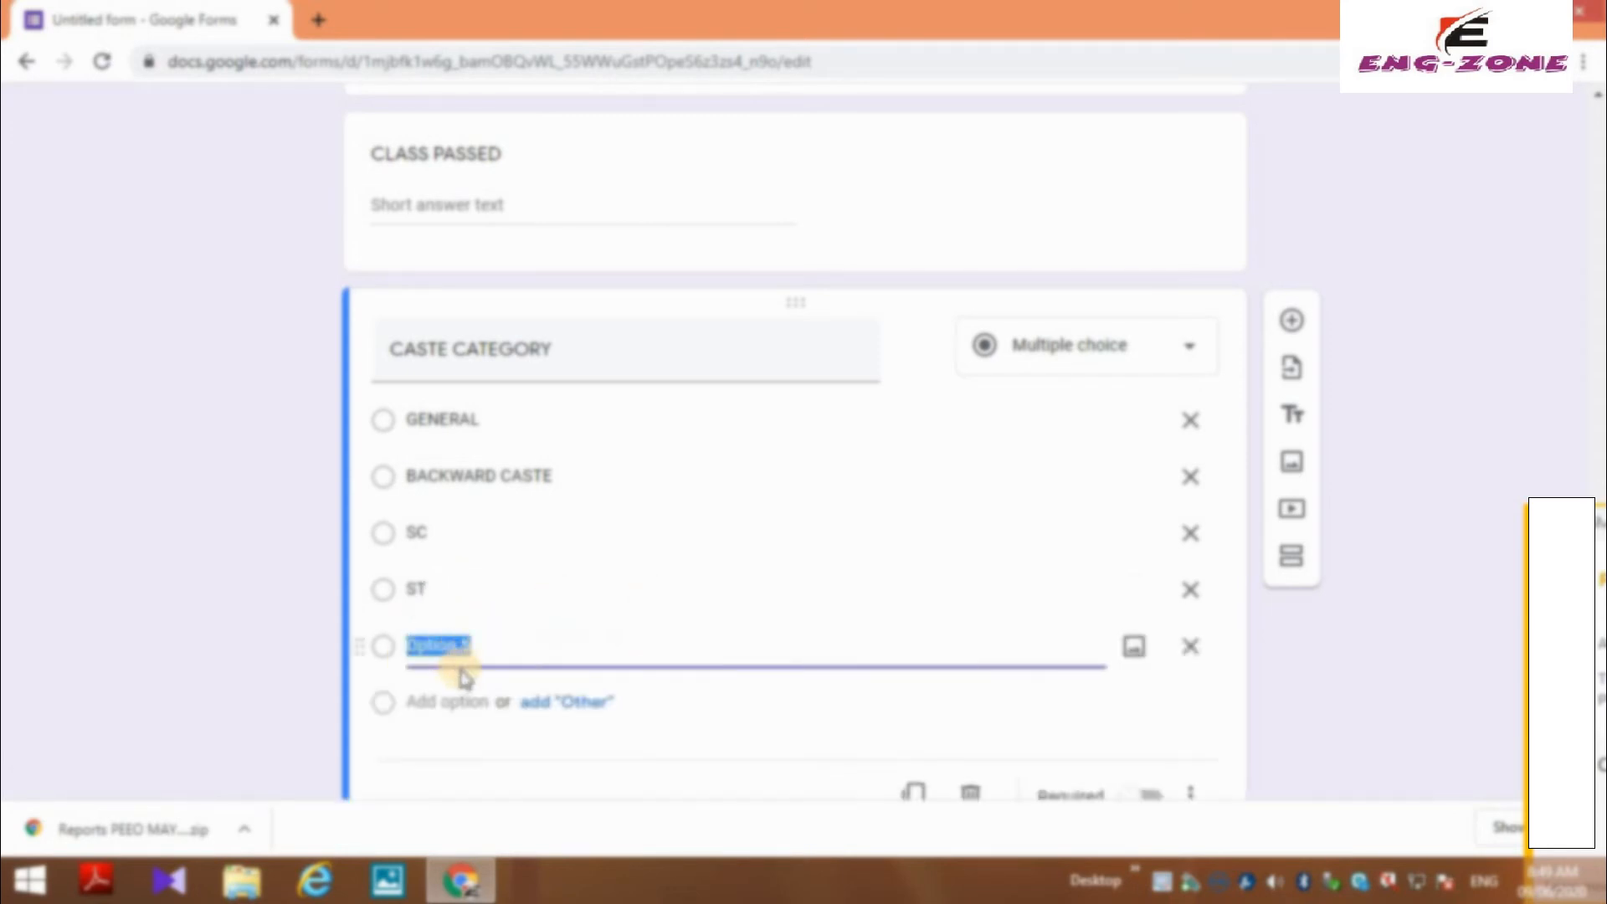
{"action": "type", "text": "SBC"}
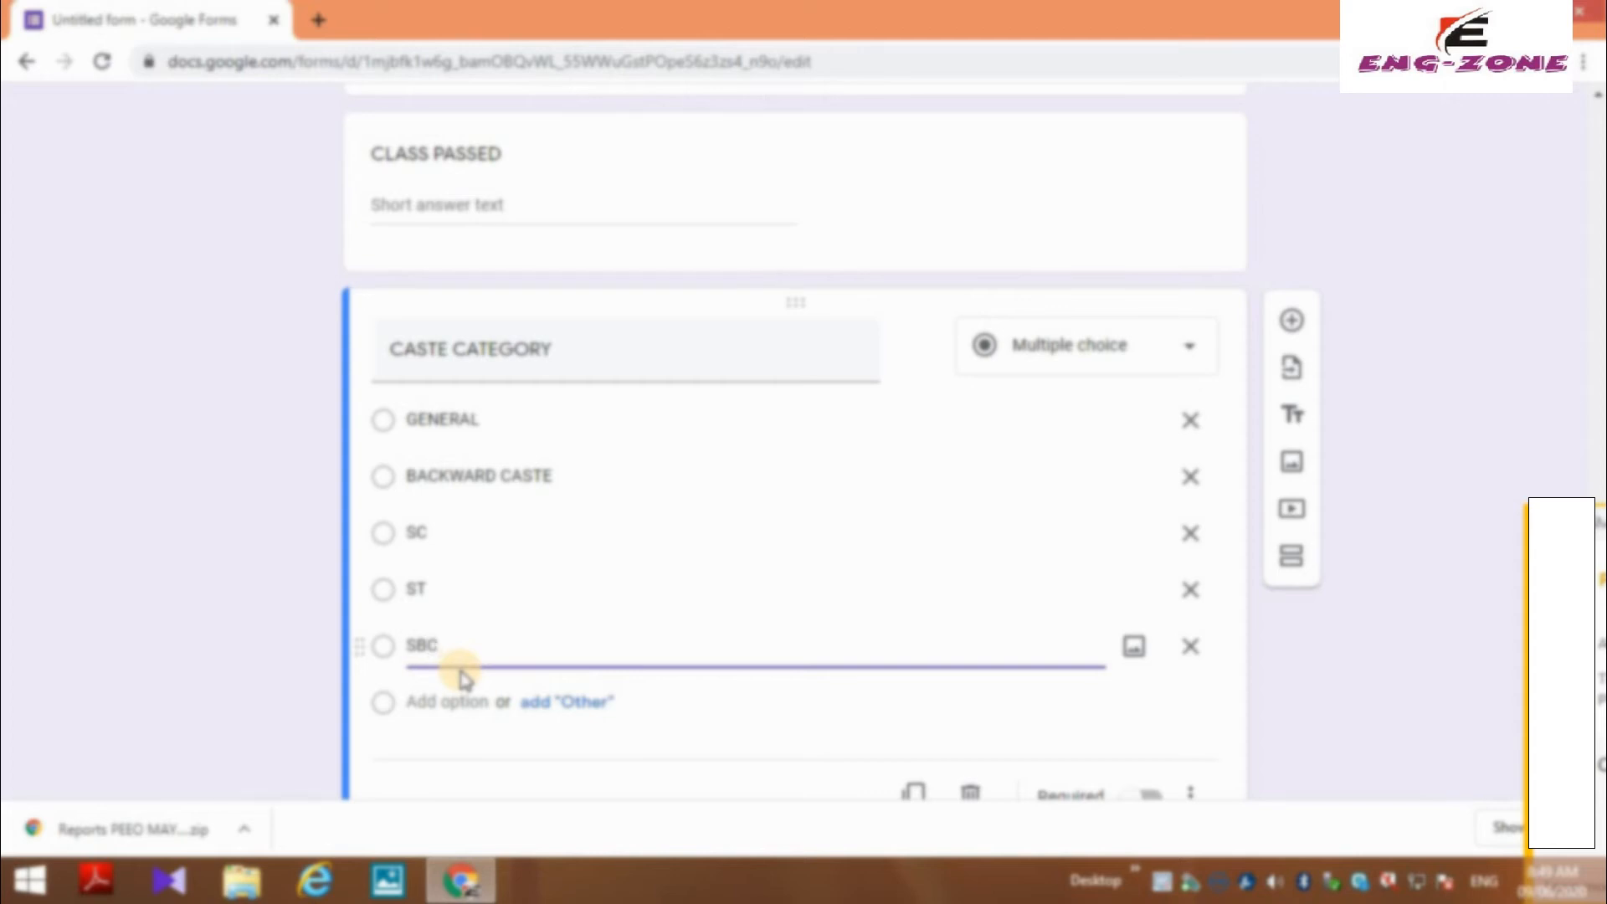
{"action": "scroll", "coordinate": [636, 617], "scroll_direction": "down", "scroll_amount": 2}
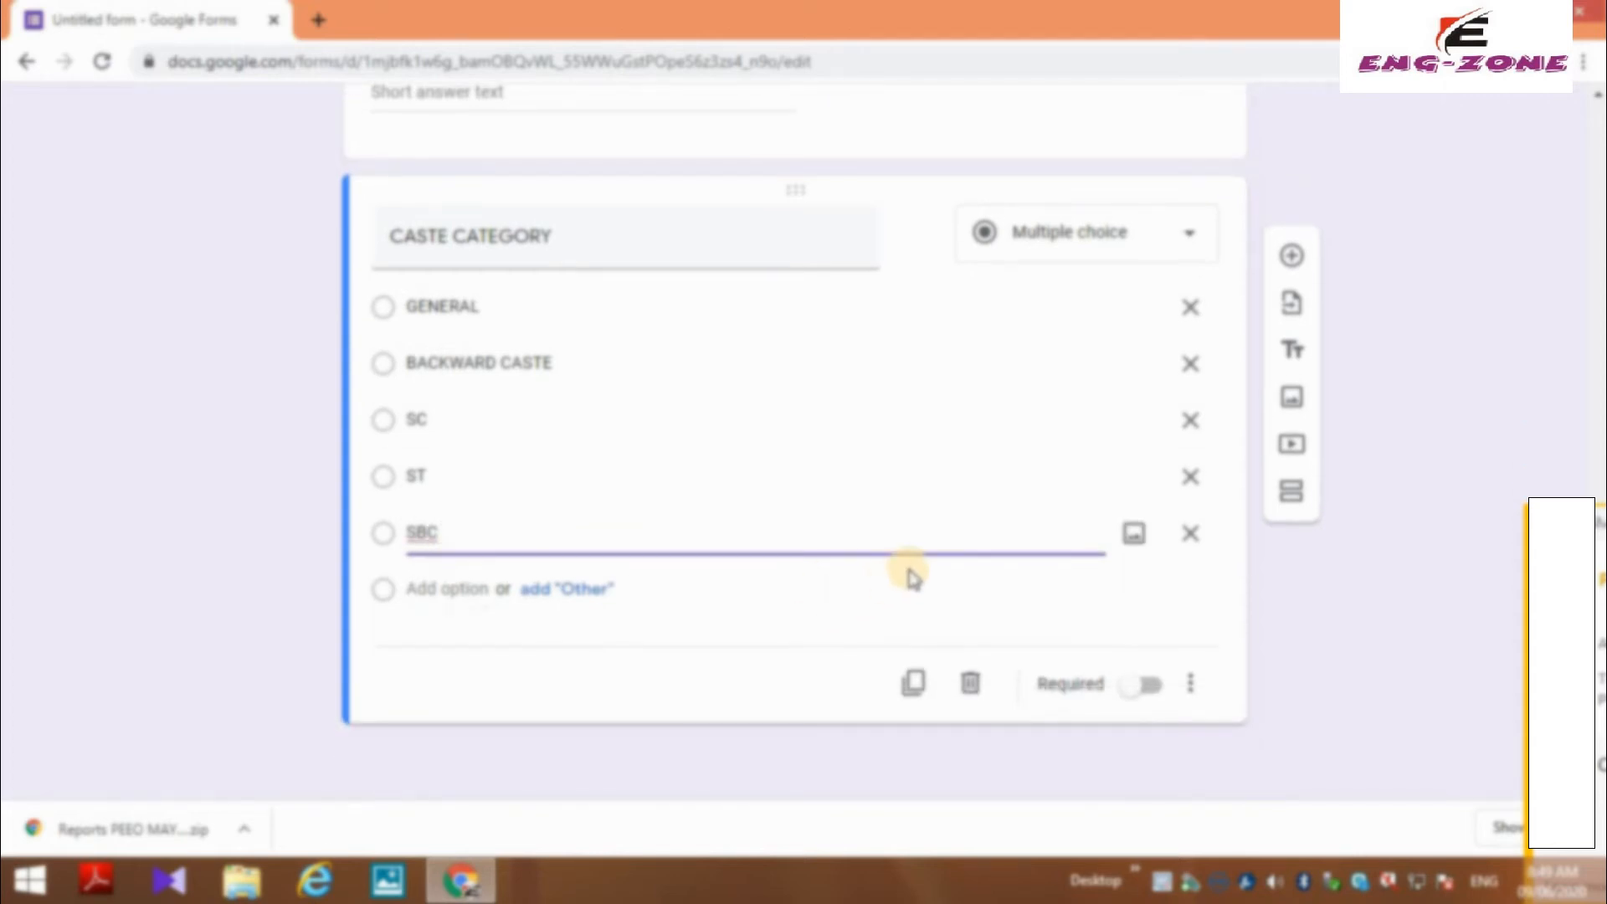
{"action": "scroll", "coordinate": [1044, 380], "scroll_direction": "up", "scroll_amount": 2}
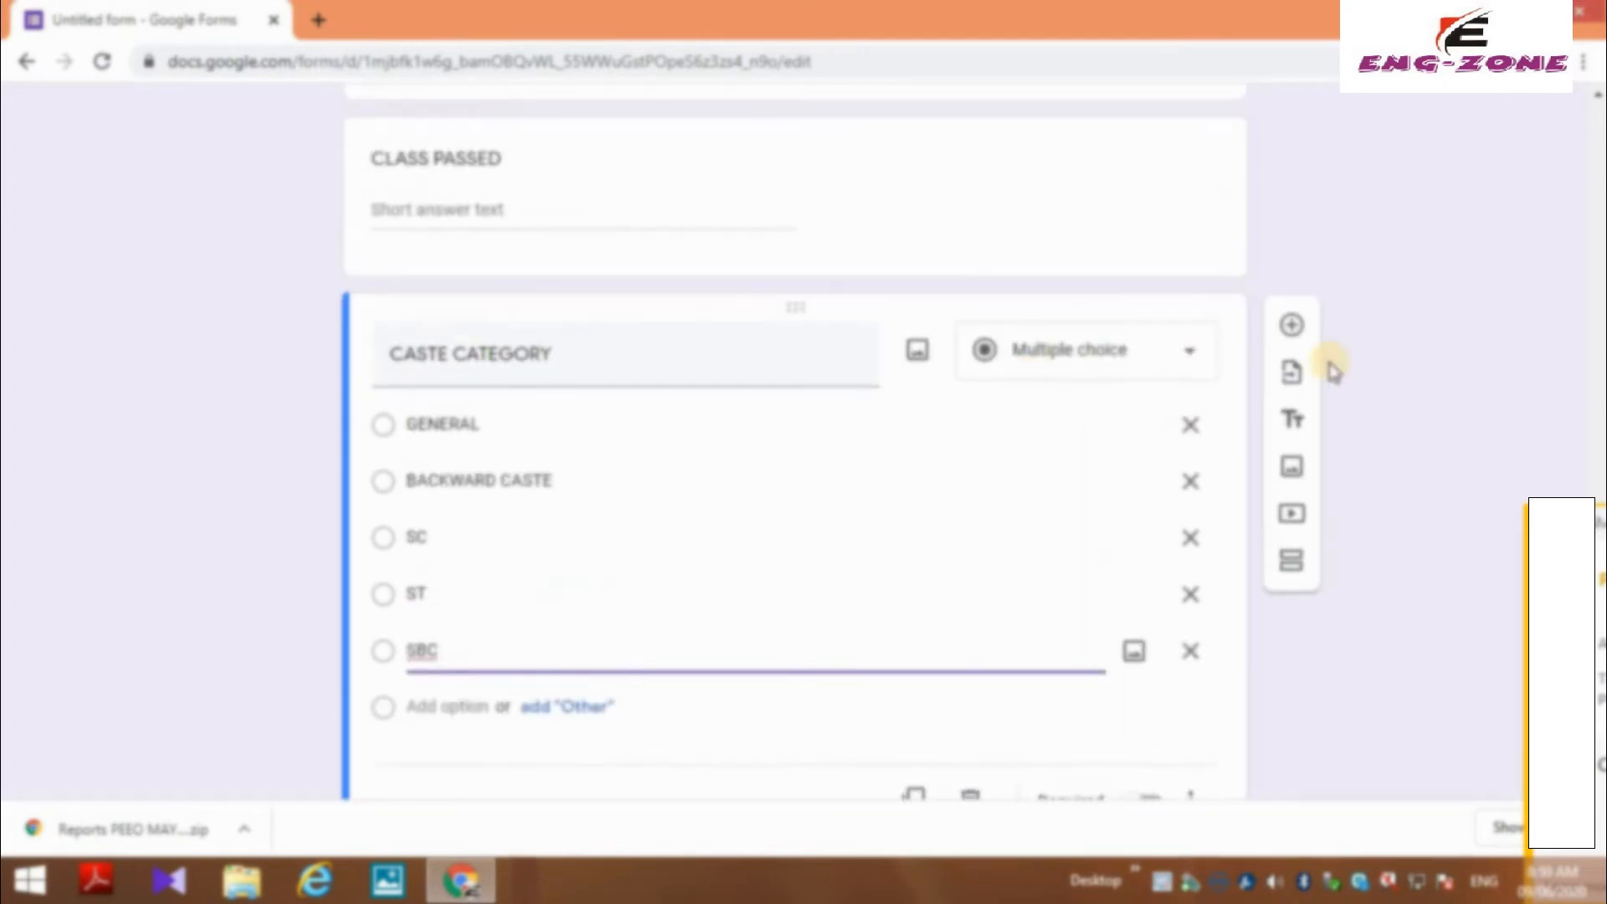
- Add a question titled "CLASS TO BE ADMIRED" below CASTE CATEGORY, using the spelling suggestion "ADMIRED" for its last word
{"action": "left_click", "coordinate": [1291, 324]}
{"action": "scroll", "coordinate": [425, 425], "scroll_direction": "down", "scroll_amount": 2}
{"action": "left_click", "coordinate": [430, 511]}
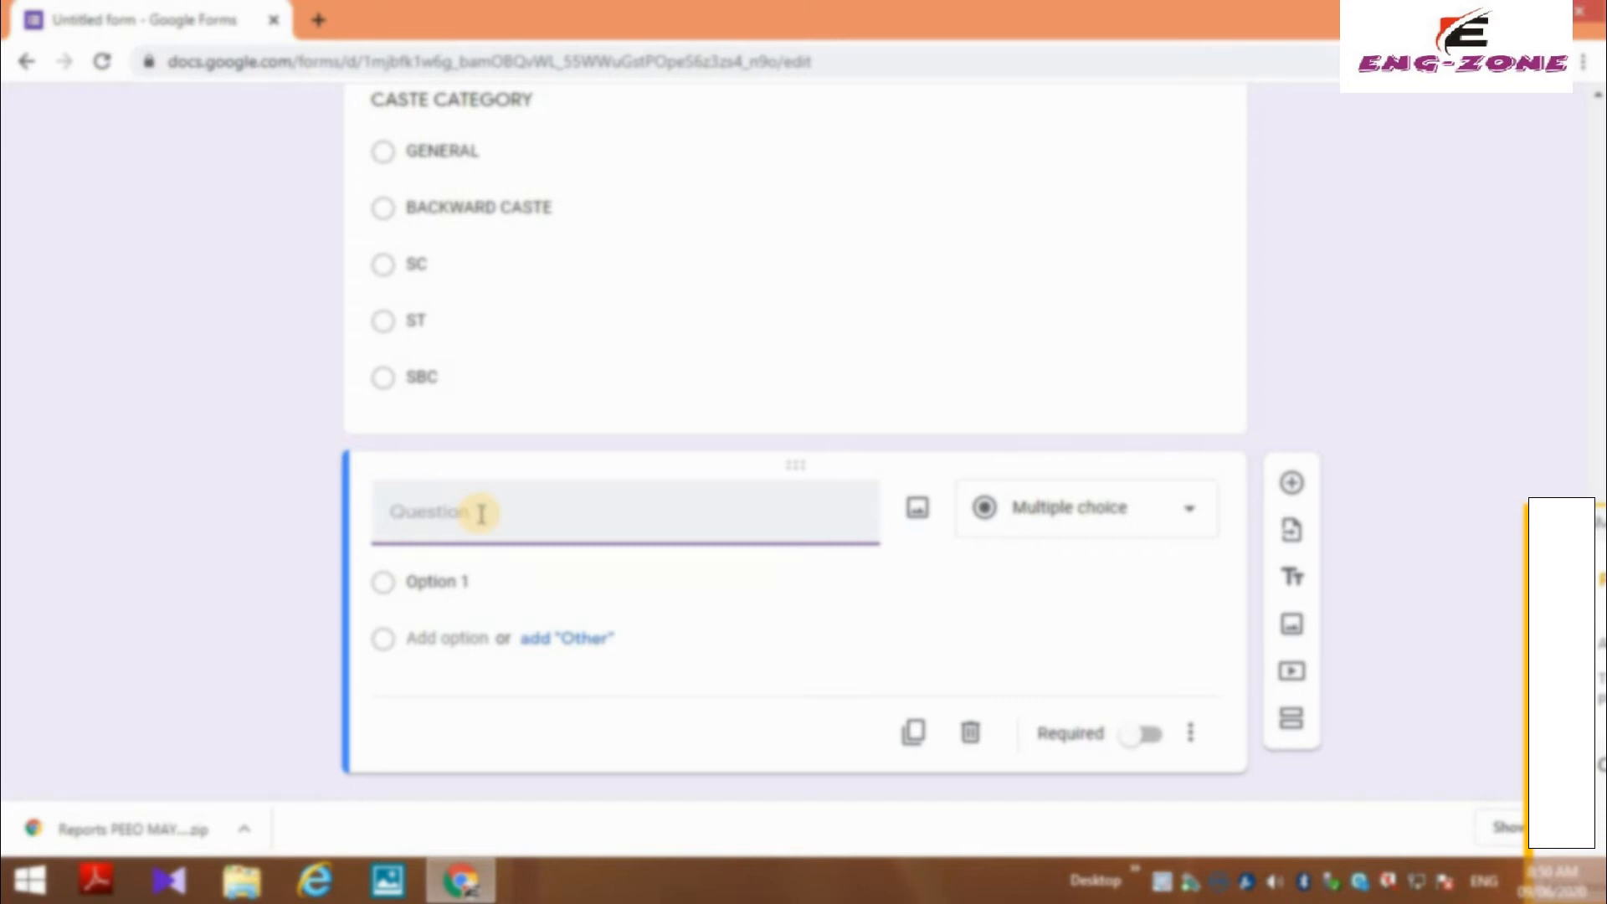
{"action": "type", "text": "CLASS TO BE ADMITED"}
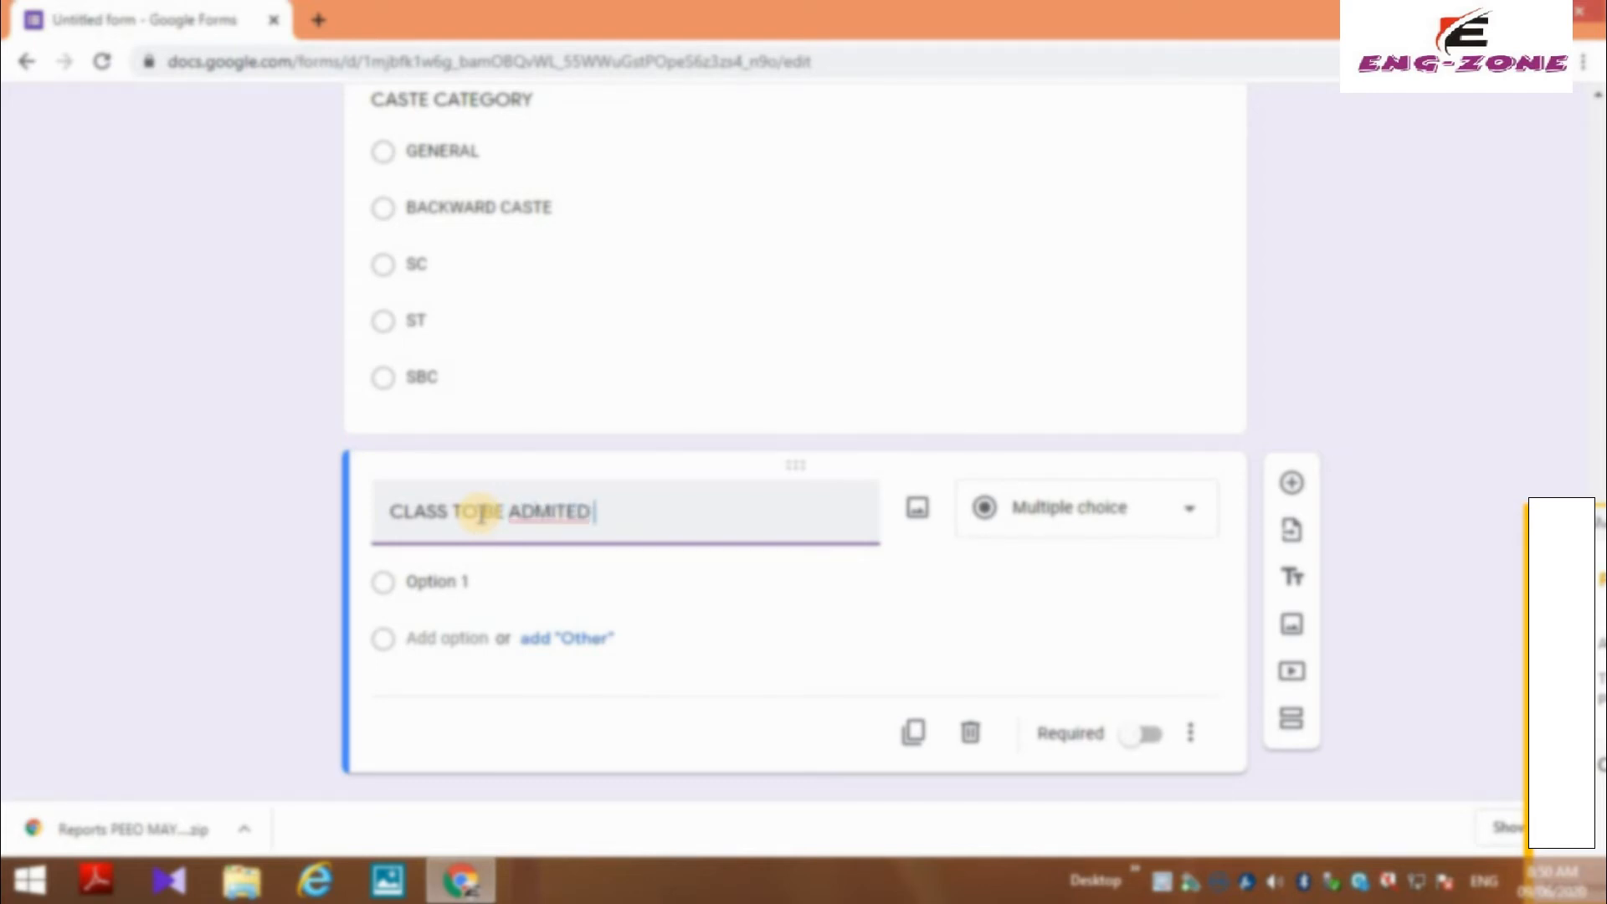
{"action": "right_click", "coordinate": [580, 512]}
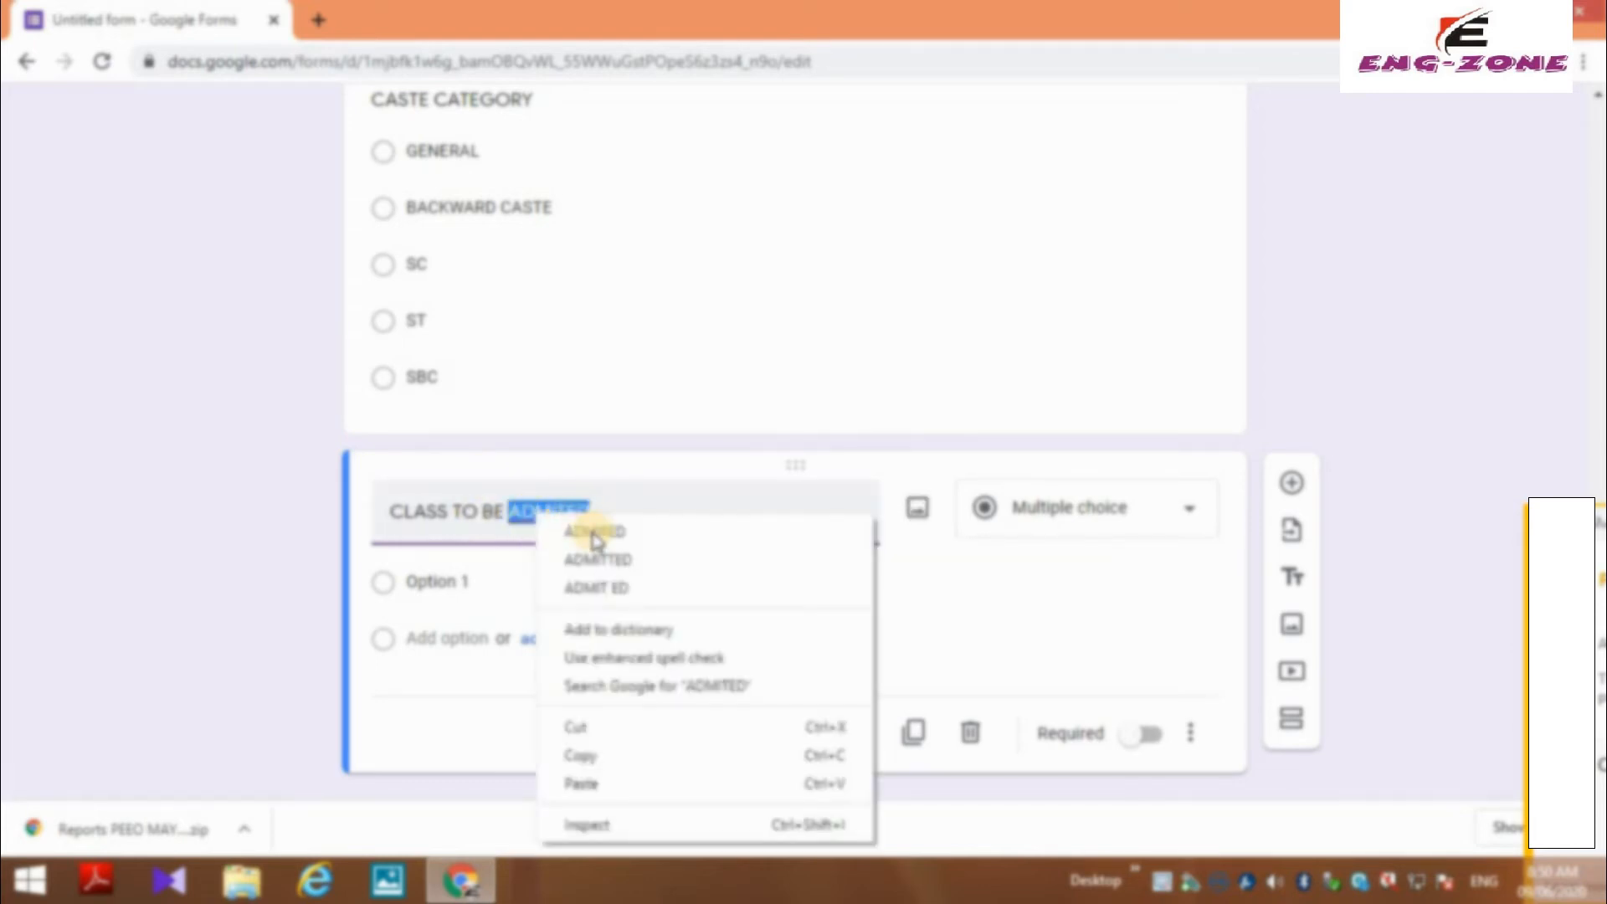
{"action": "left_click", "coordinate": [594, 530]}
{"action": "scroll", "coordinate": [565, 544], "scroll_direction": "down", "scroll_amount": 1}
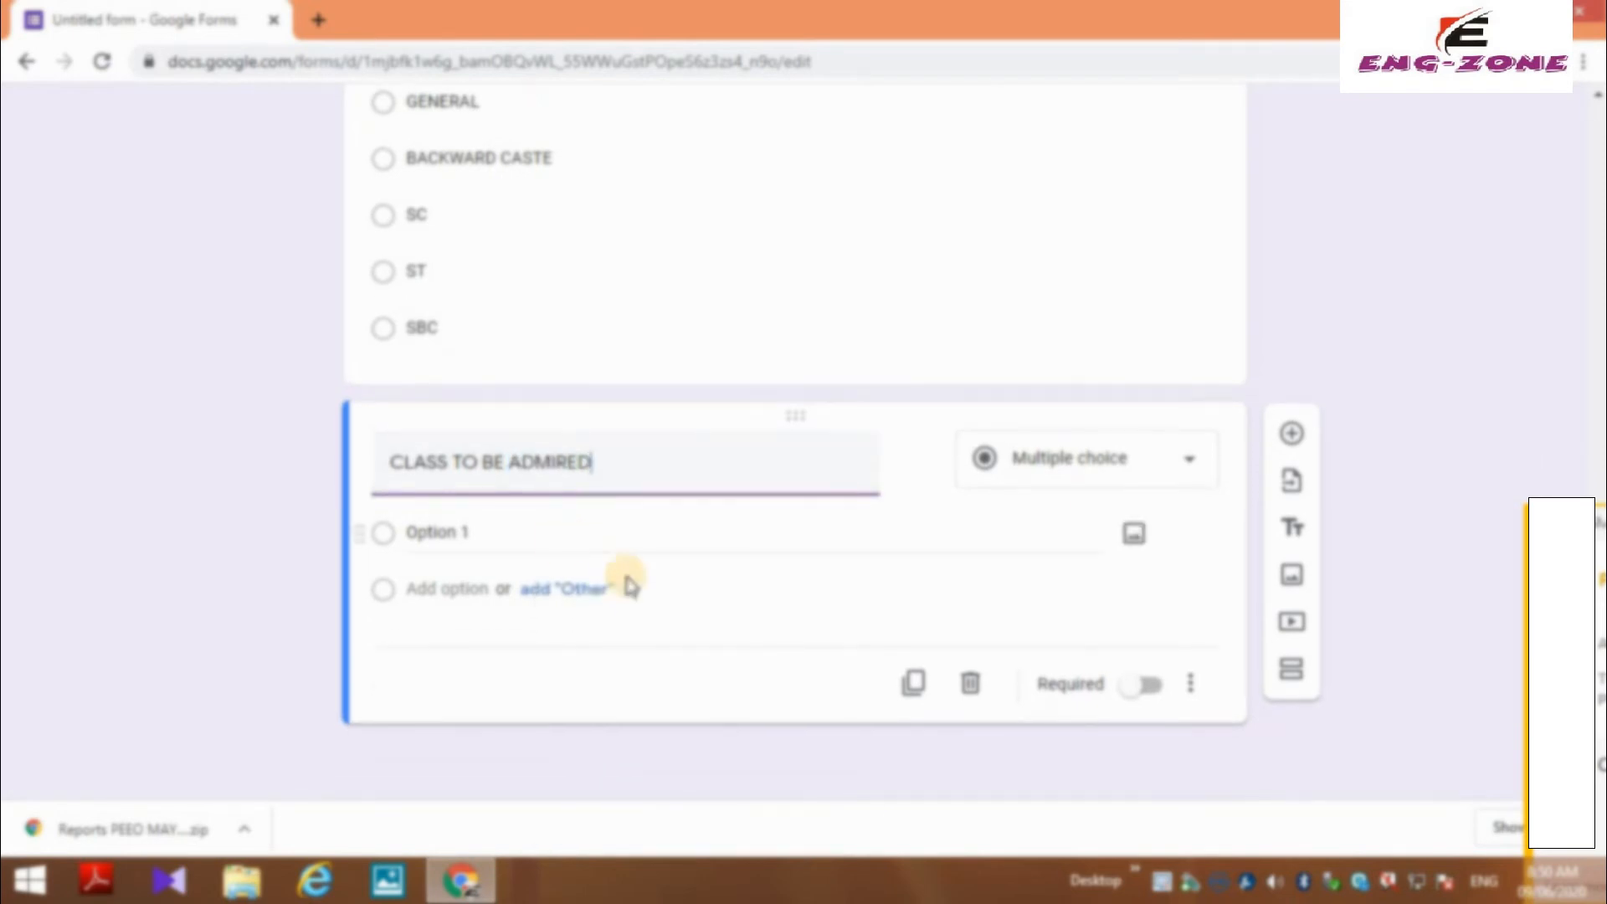
- Add a question titled "POSTAL ADDRESS" below CLASS TO BE ADMIRED and set its type to Paragraph
{"action": "left_click", "coordinate": [1289, 437]}
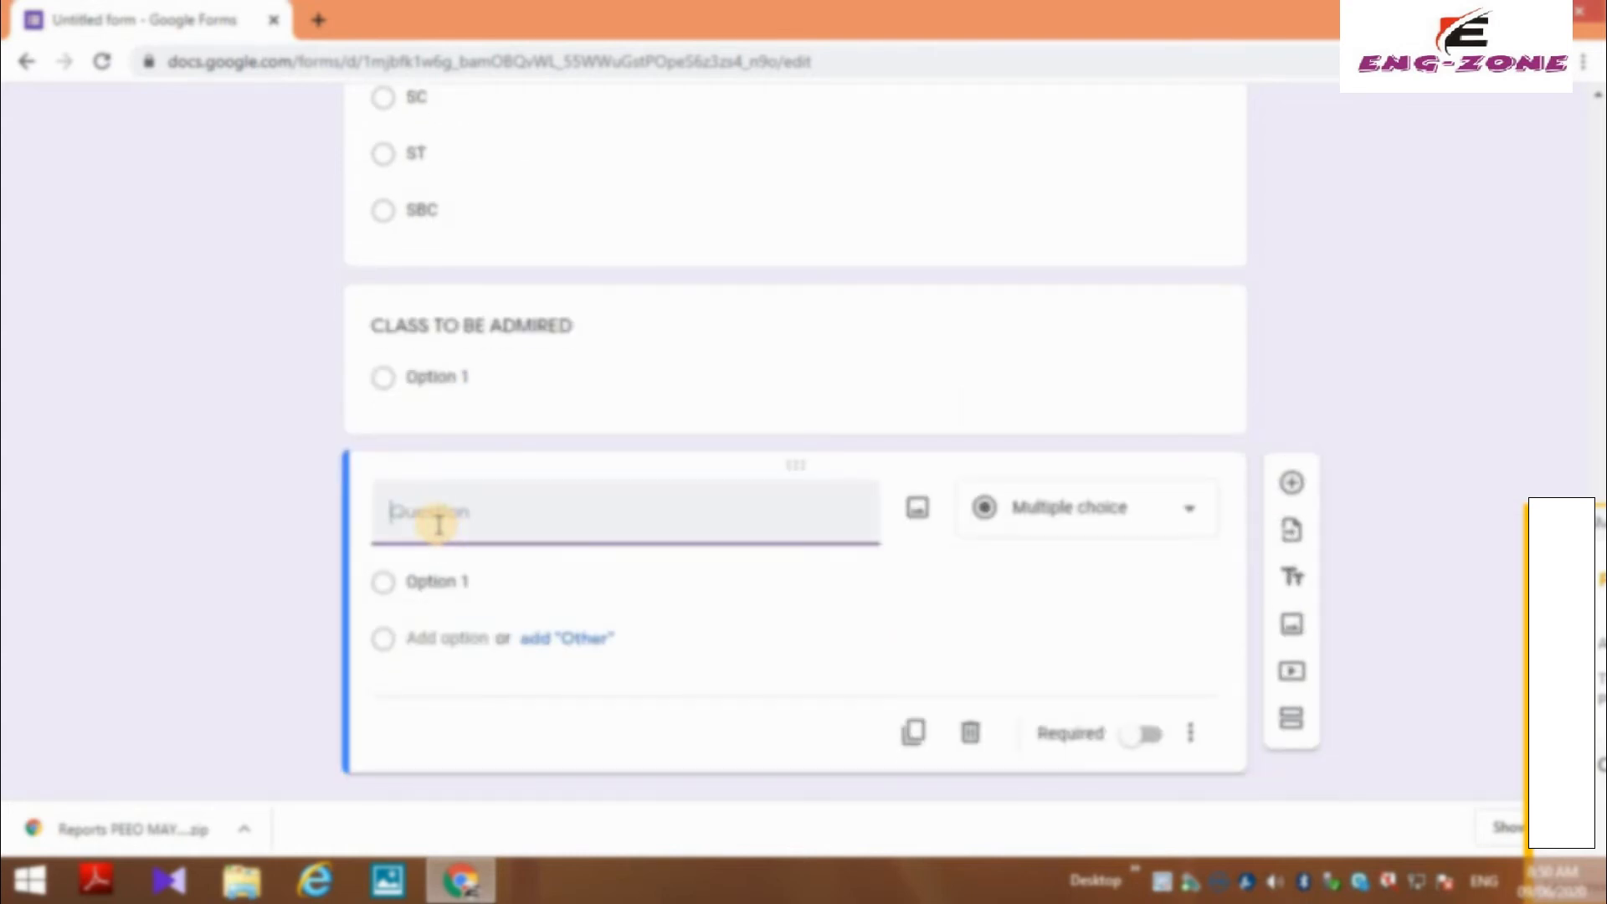
{"action": "type", "text": "POSTAL ADDRESS"}
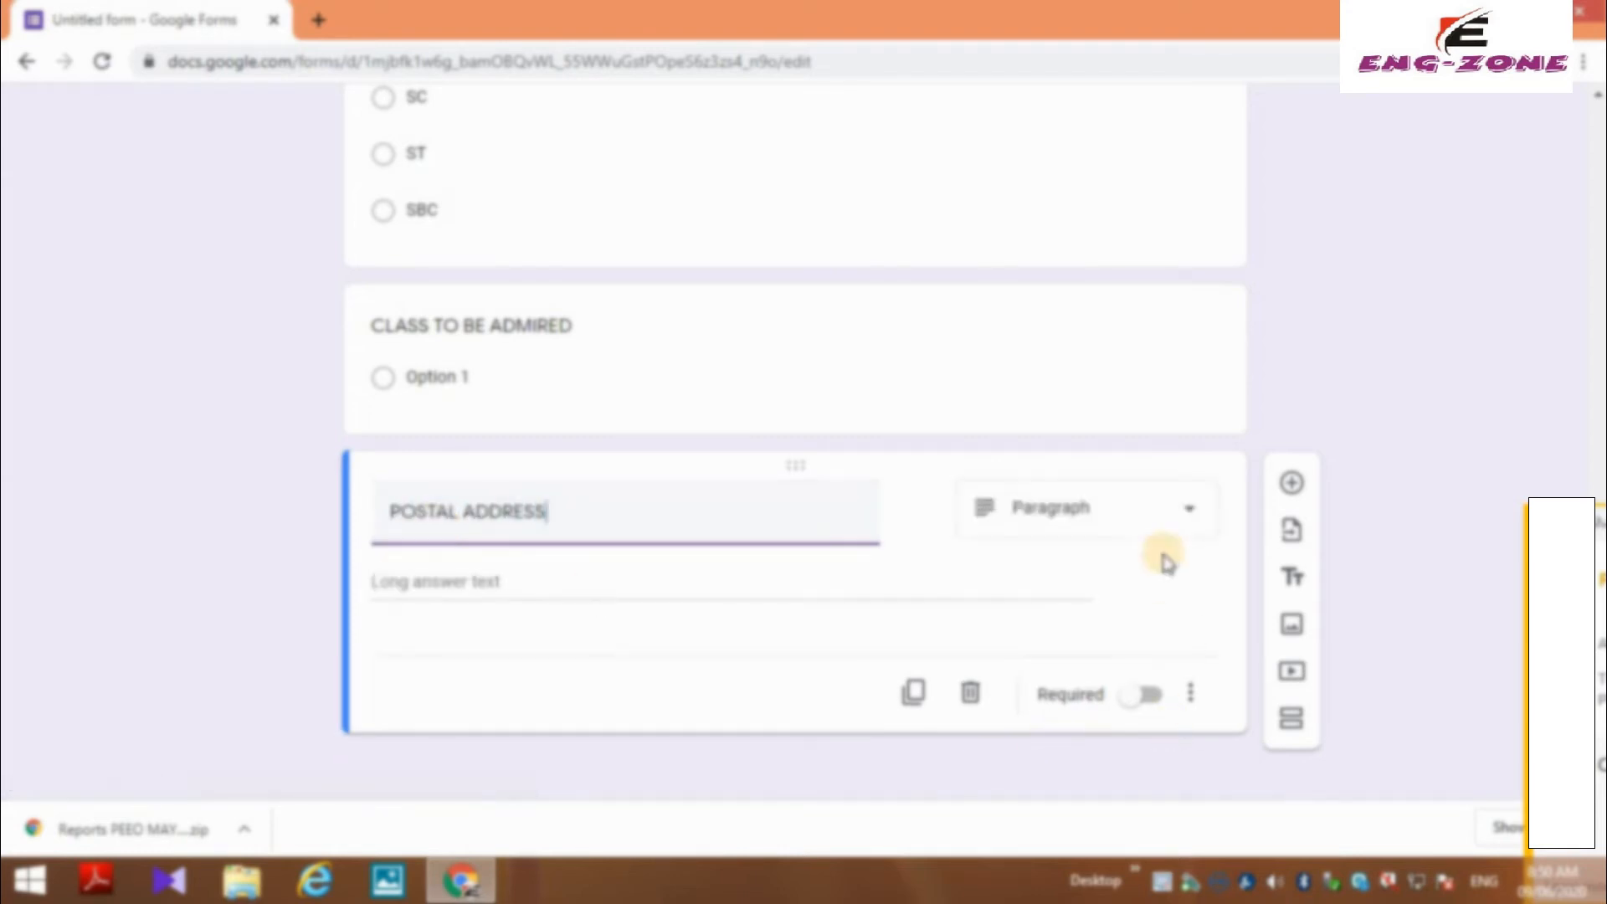
{"action": "left_click", "coordinate": [1189, 526]}
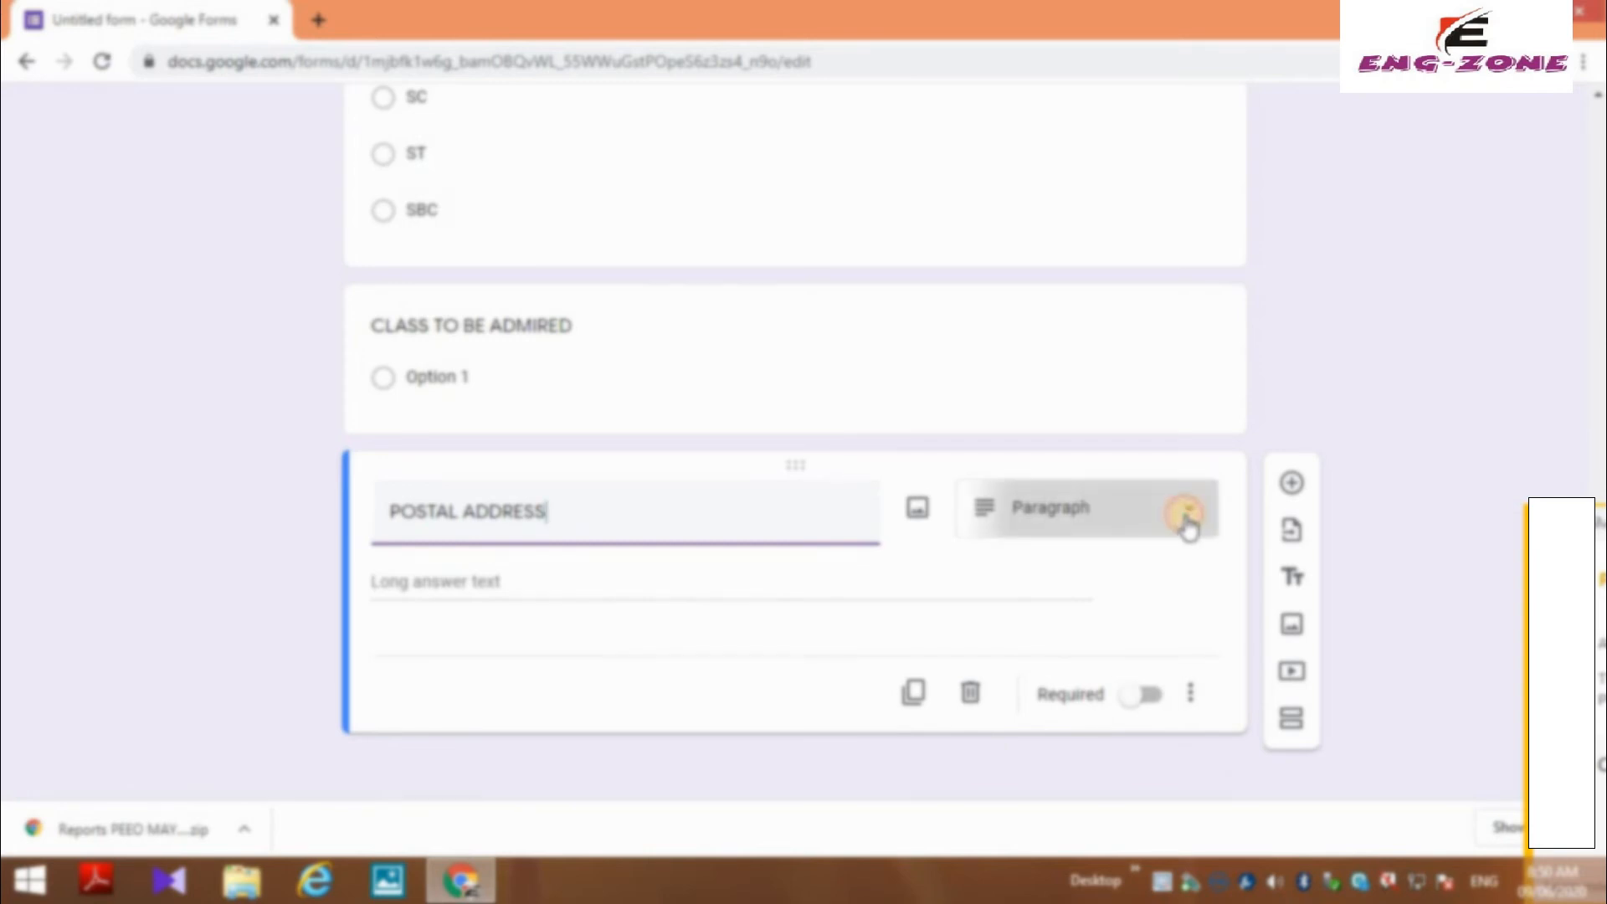
{"action": "left_click", "coordinate": [1063, 206]}
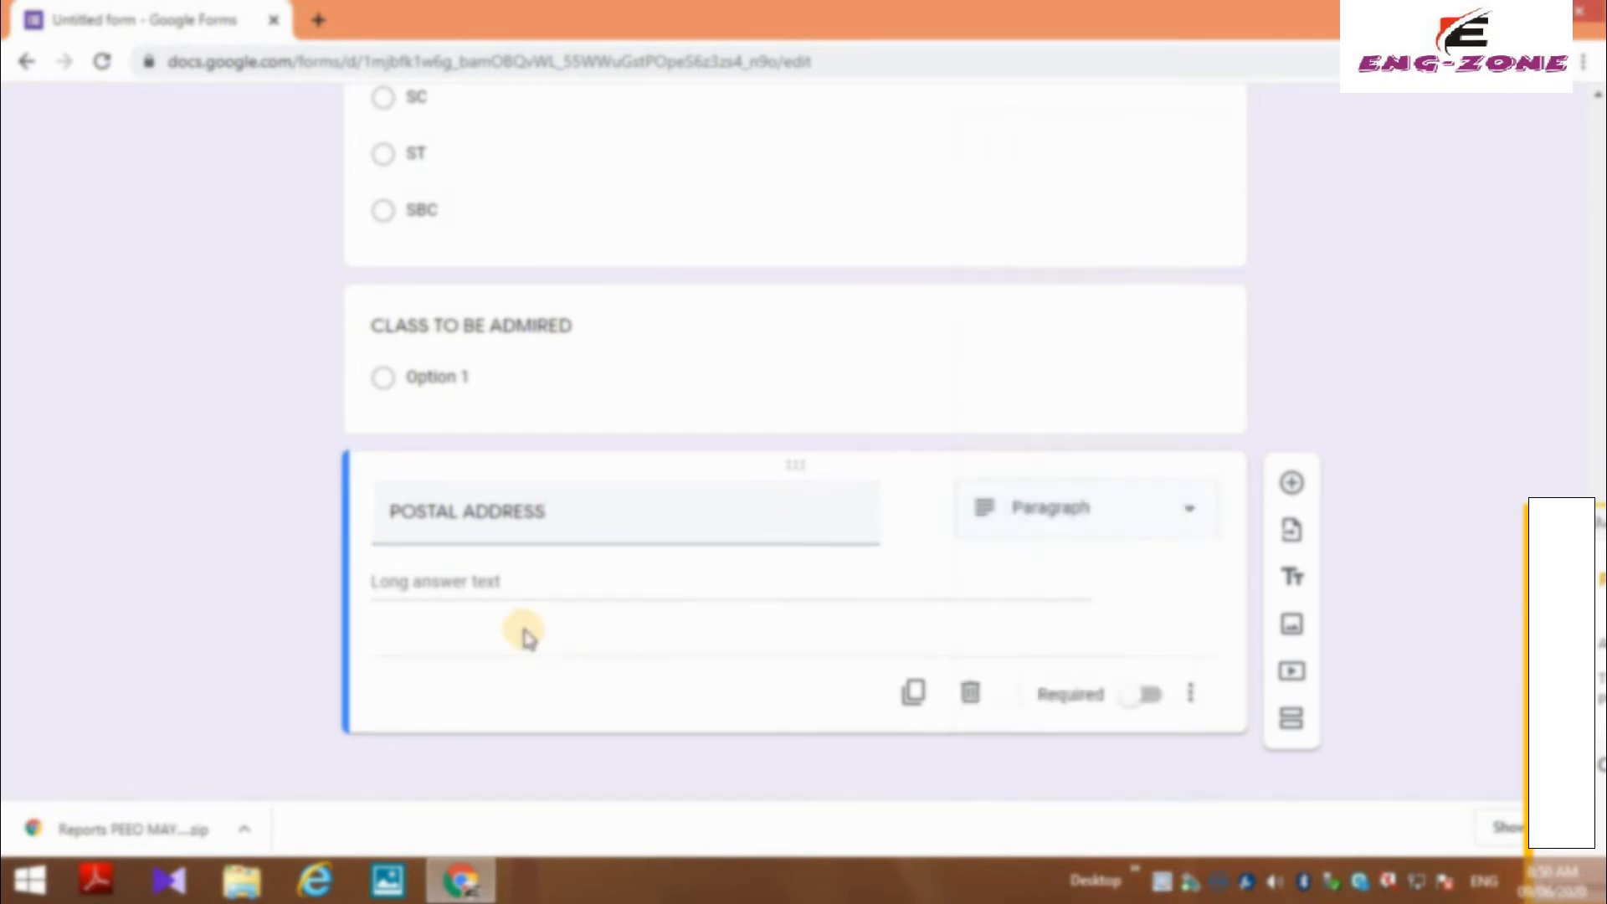
- Extend the POSTAL ADDRESS question's title to "POSTAL ADDRESS( VILLAGE/CITY, DISTRICT, PIN CODE )"
{"action": "left_click", "coordinate": [572, 516]}
{"action": "left_click", "coordinate": [574, 520]}
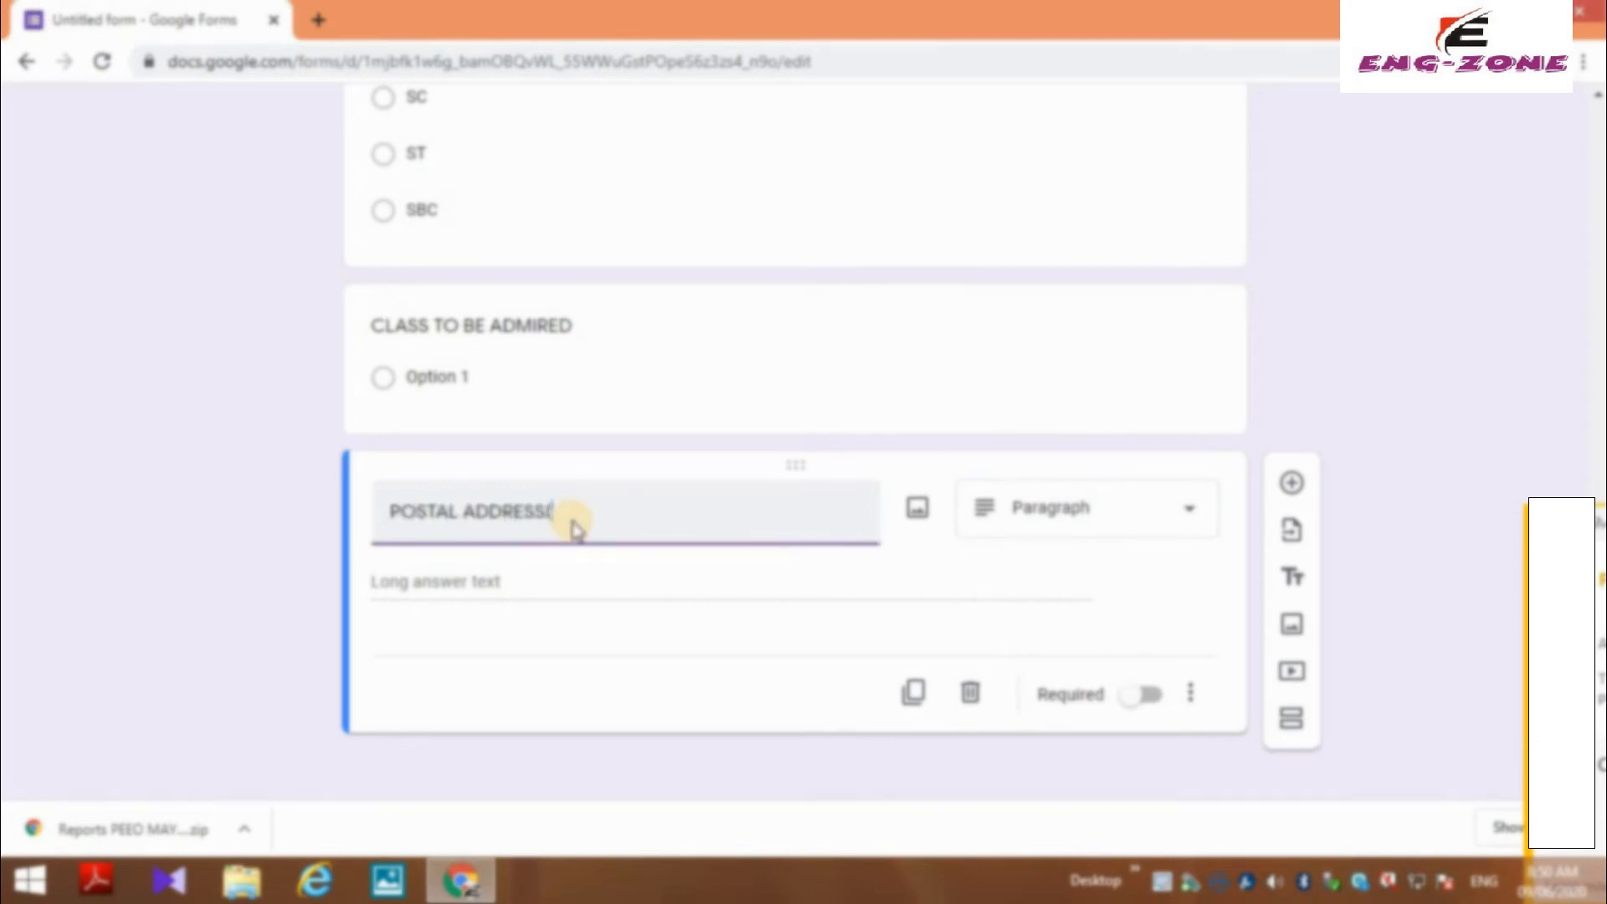
{"action": "key", "text": "ctrl+z"}
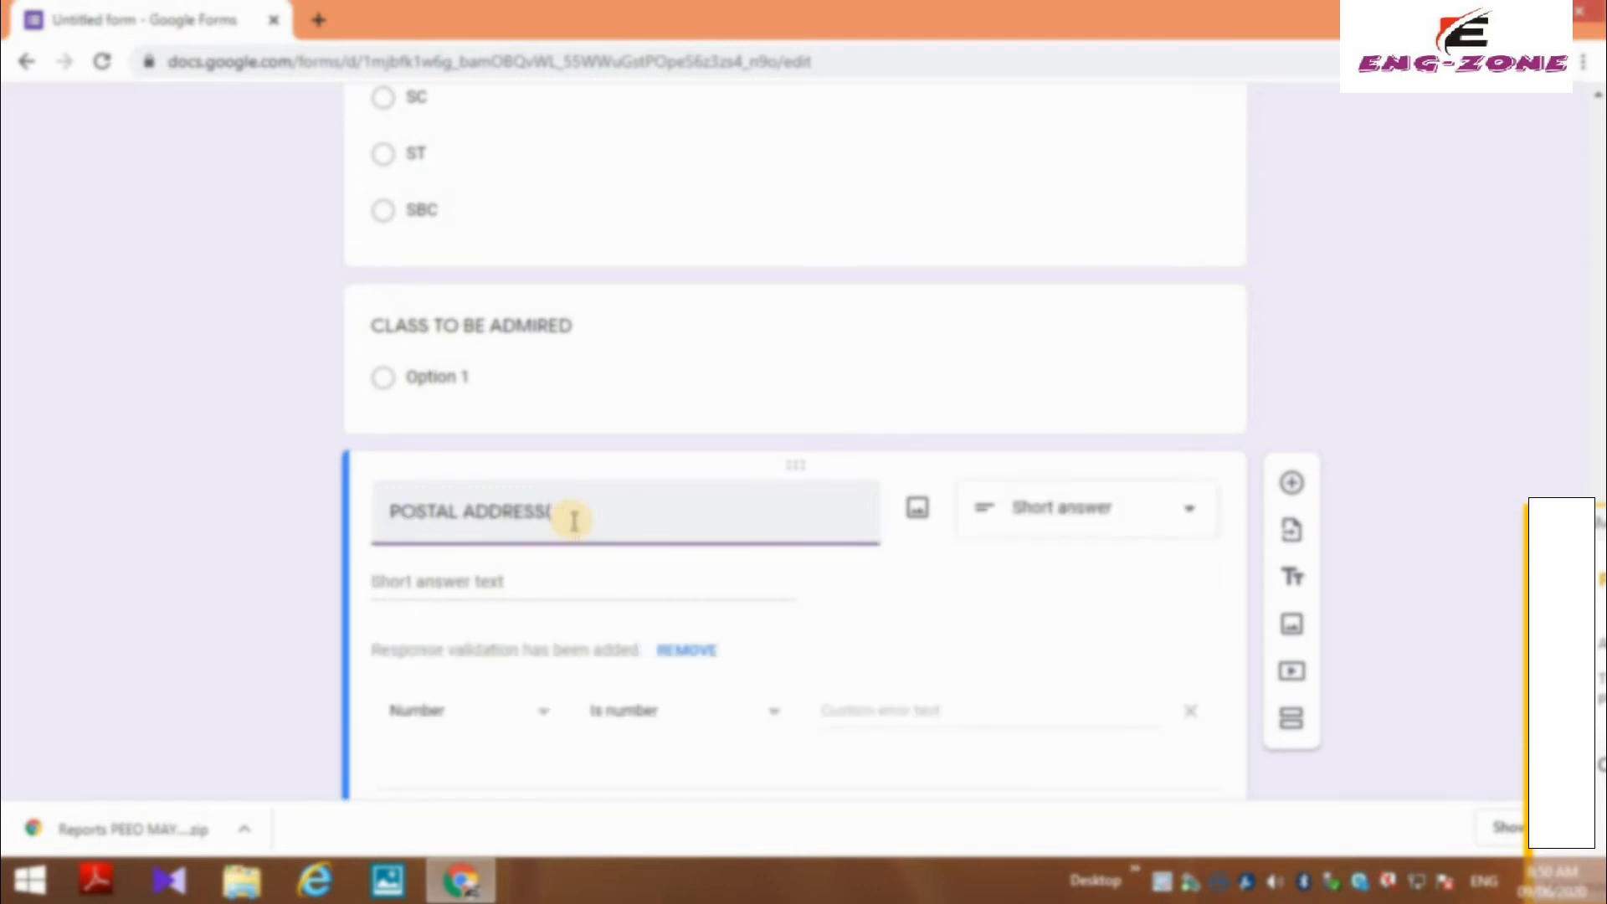
{"action": "key", "text": "ctrl+y"}
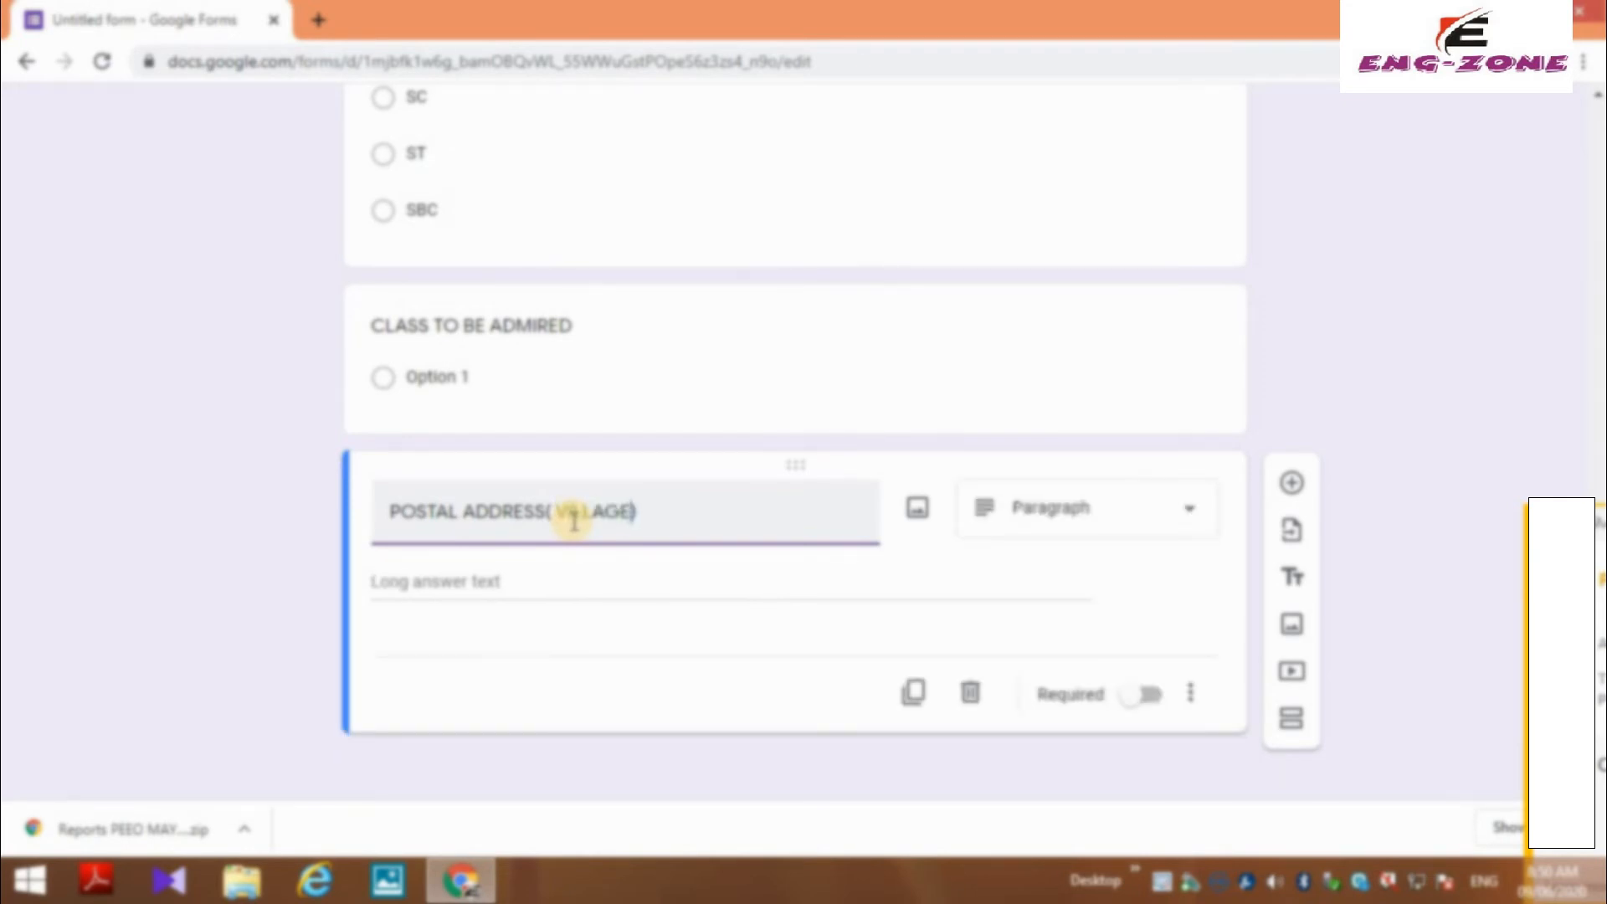
{"action": "type", "text": "TY"}
{"action": "key", "text": "ctrl+z"}
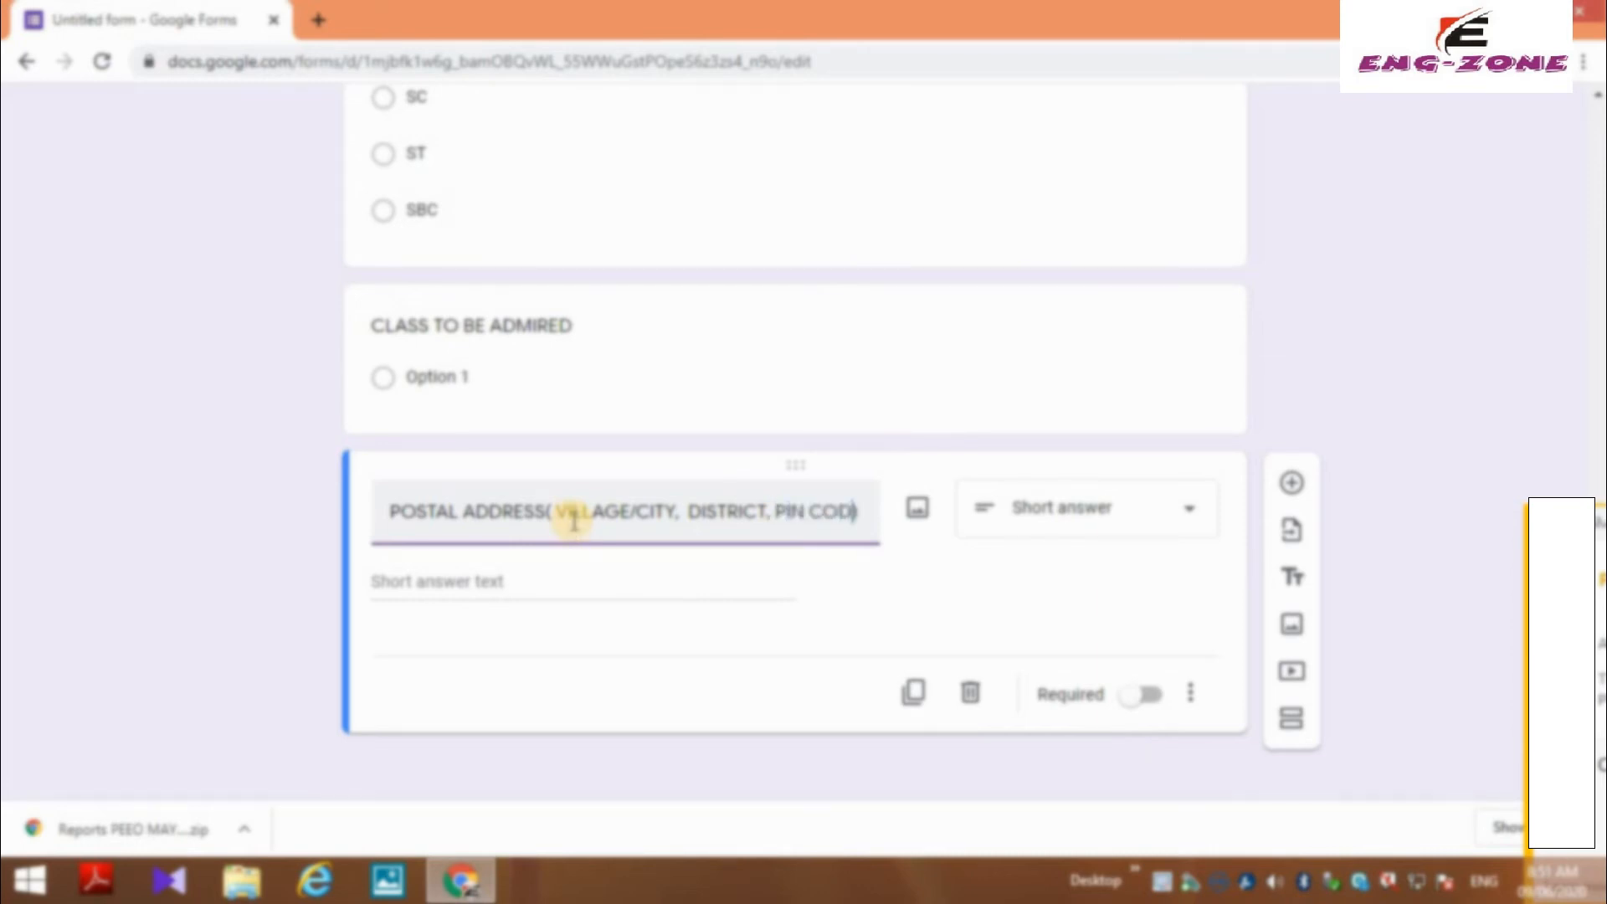
{"action": "type", "text": "DE"}
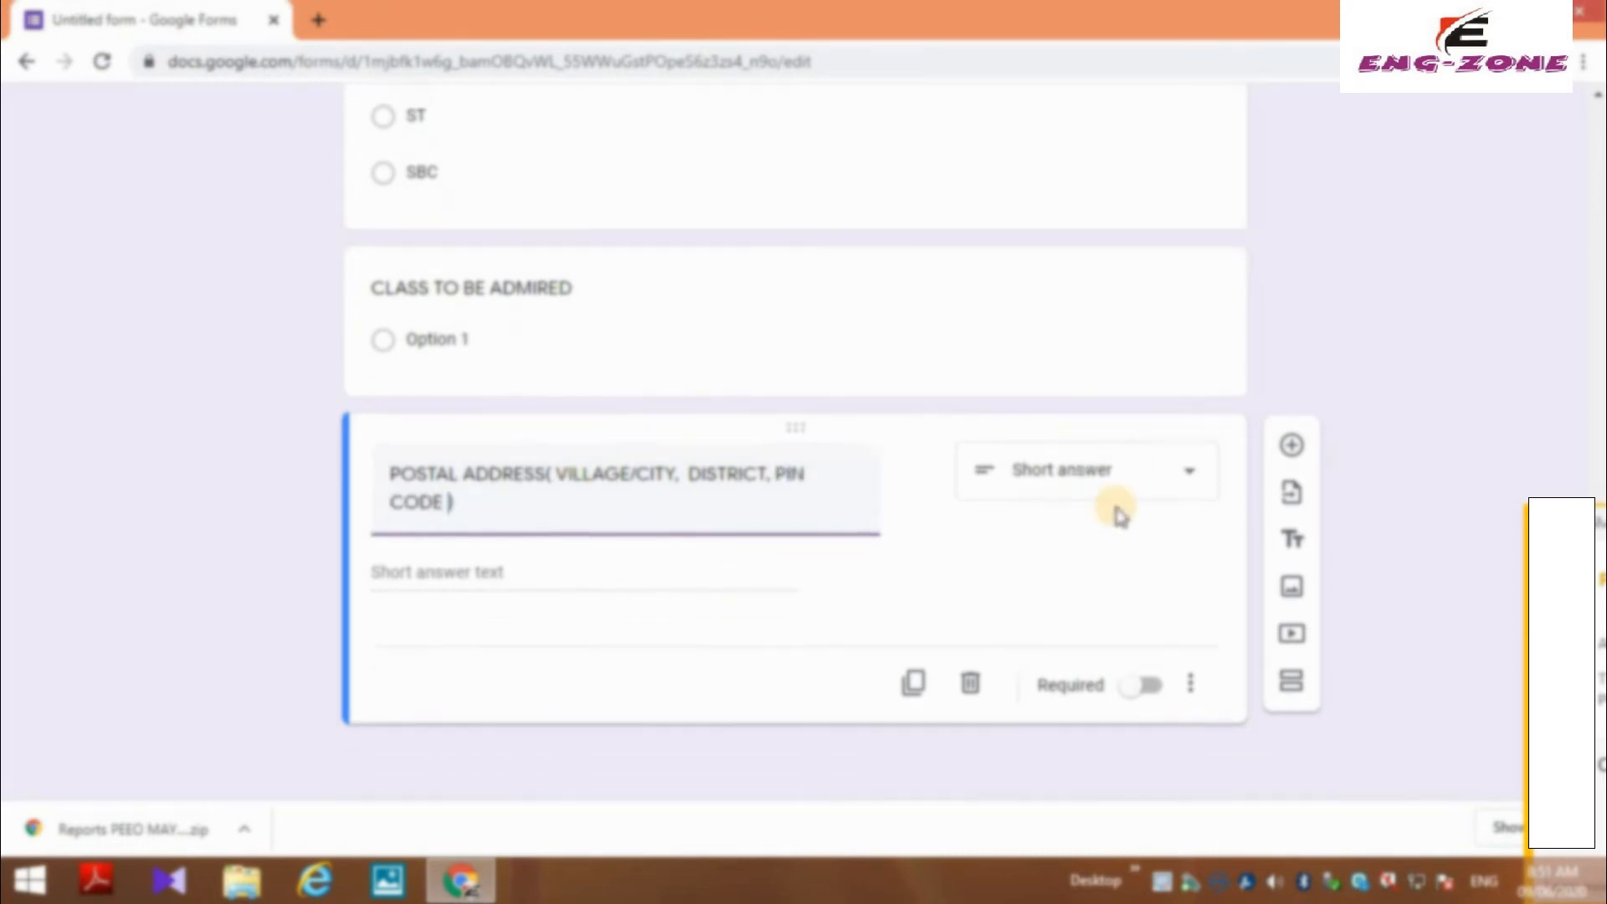
- Add a question titled "MOBILE DETAIL" below the postal address question
{"action": "left_click", "coordinate": [1291, 446]}
{"action": "left_click", "coordinate": [436, 466]}
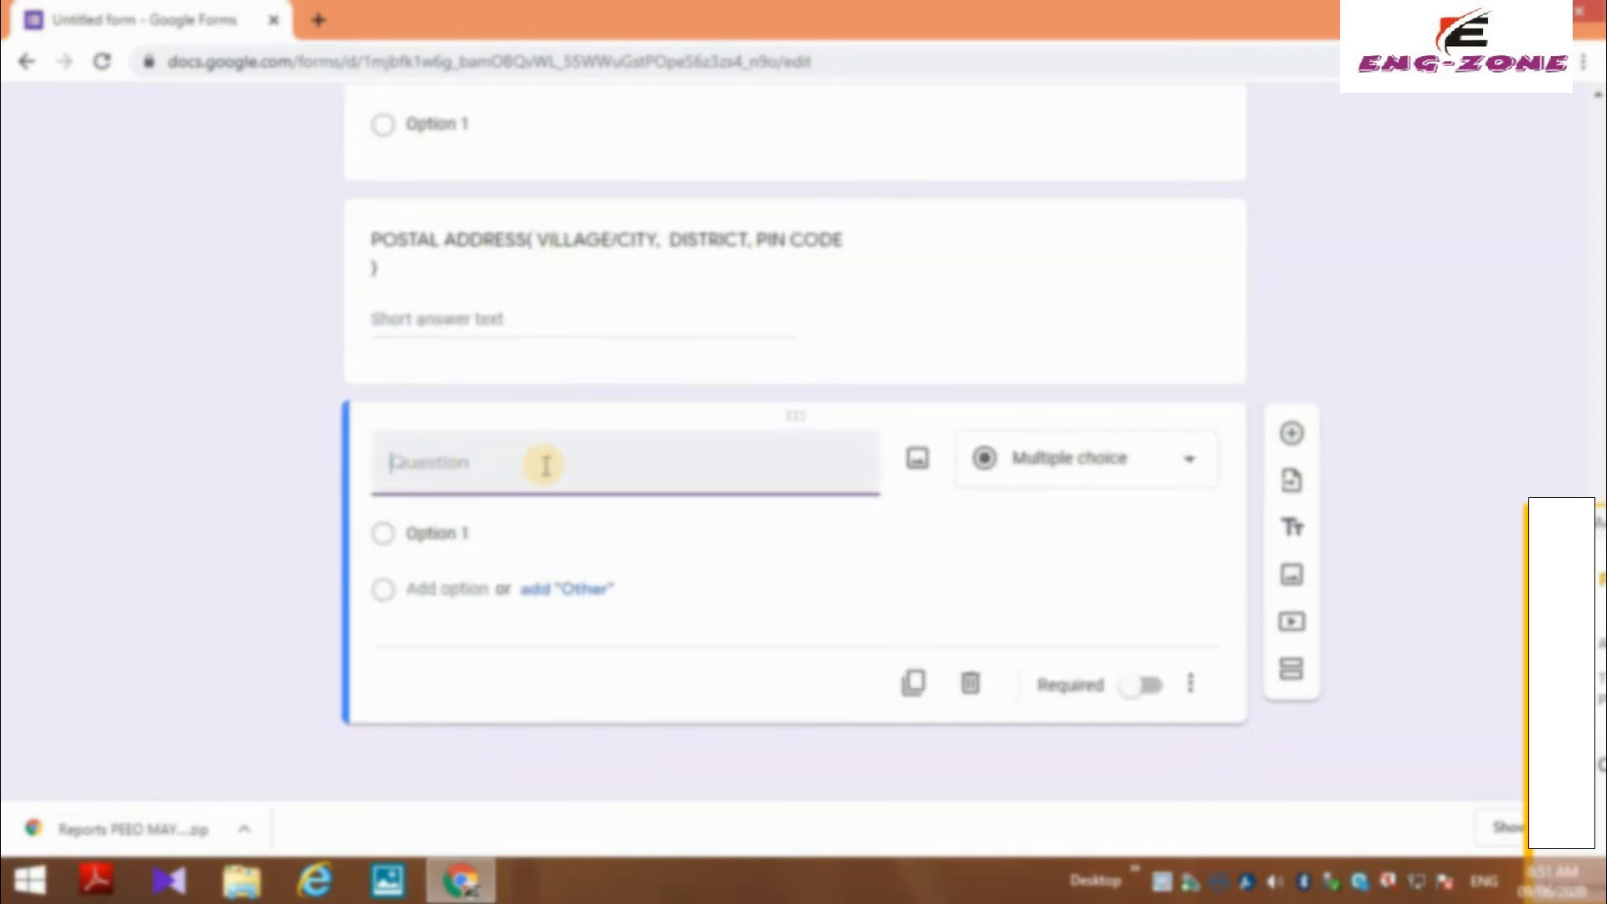
{"action": "type", "text": "MOB"}
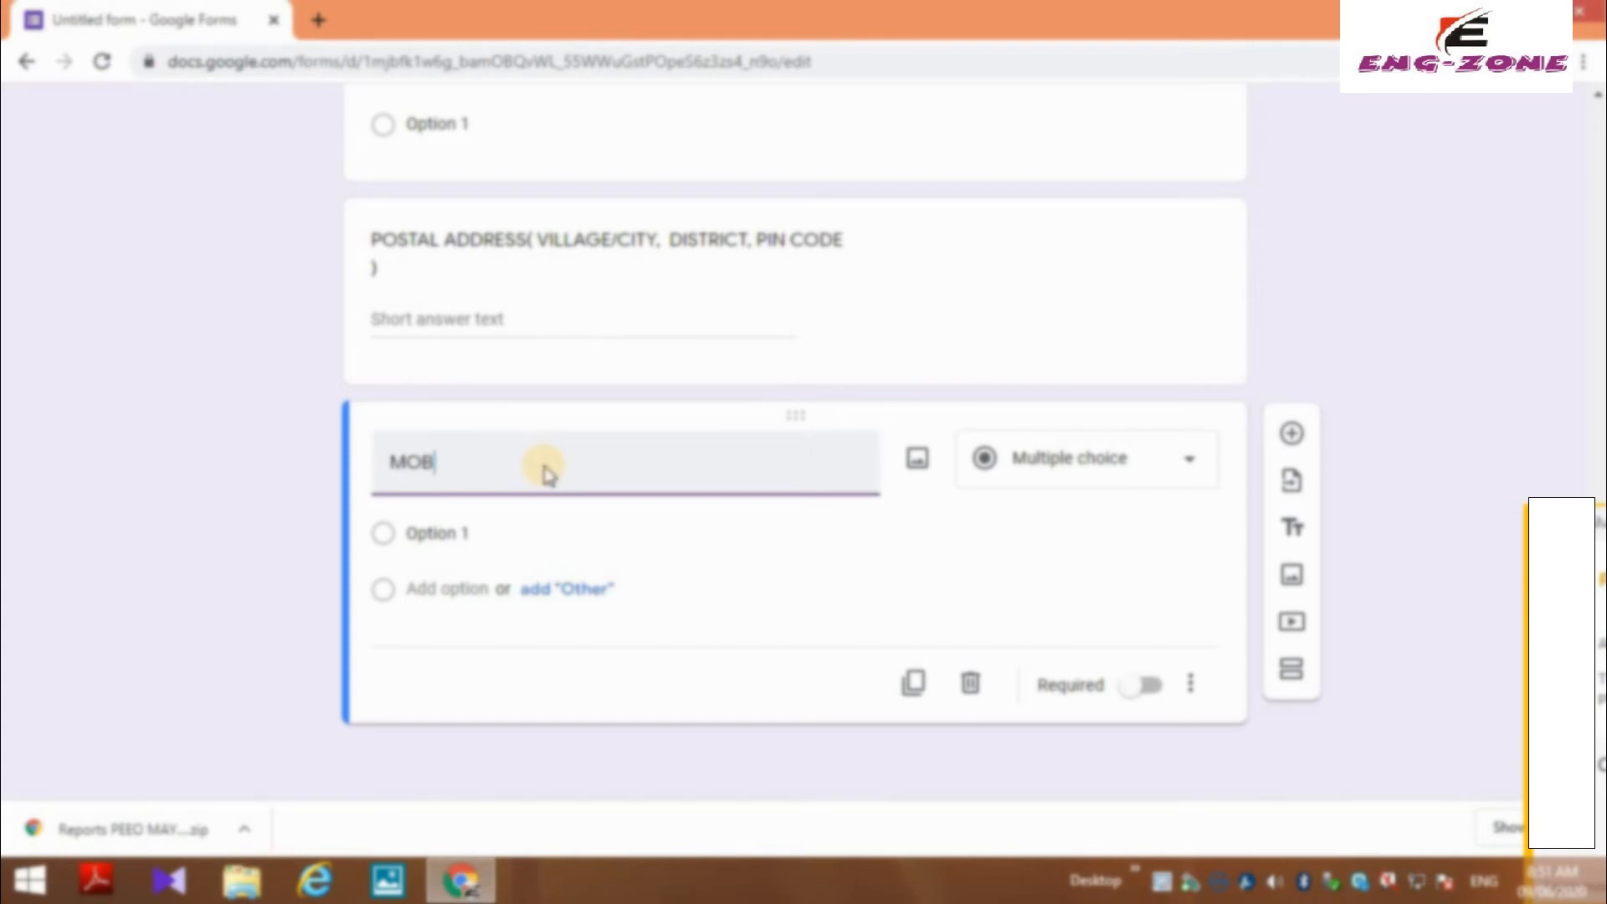
{"action": "type", "text": "ILE DETAIL"}
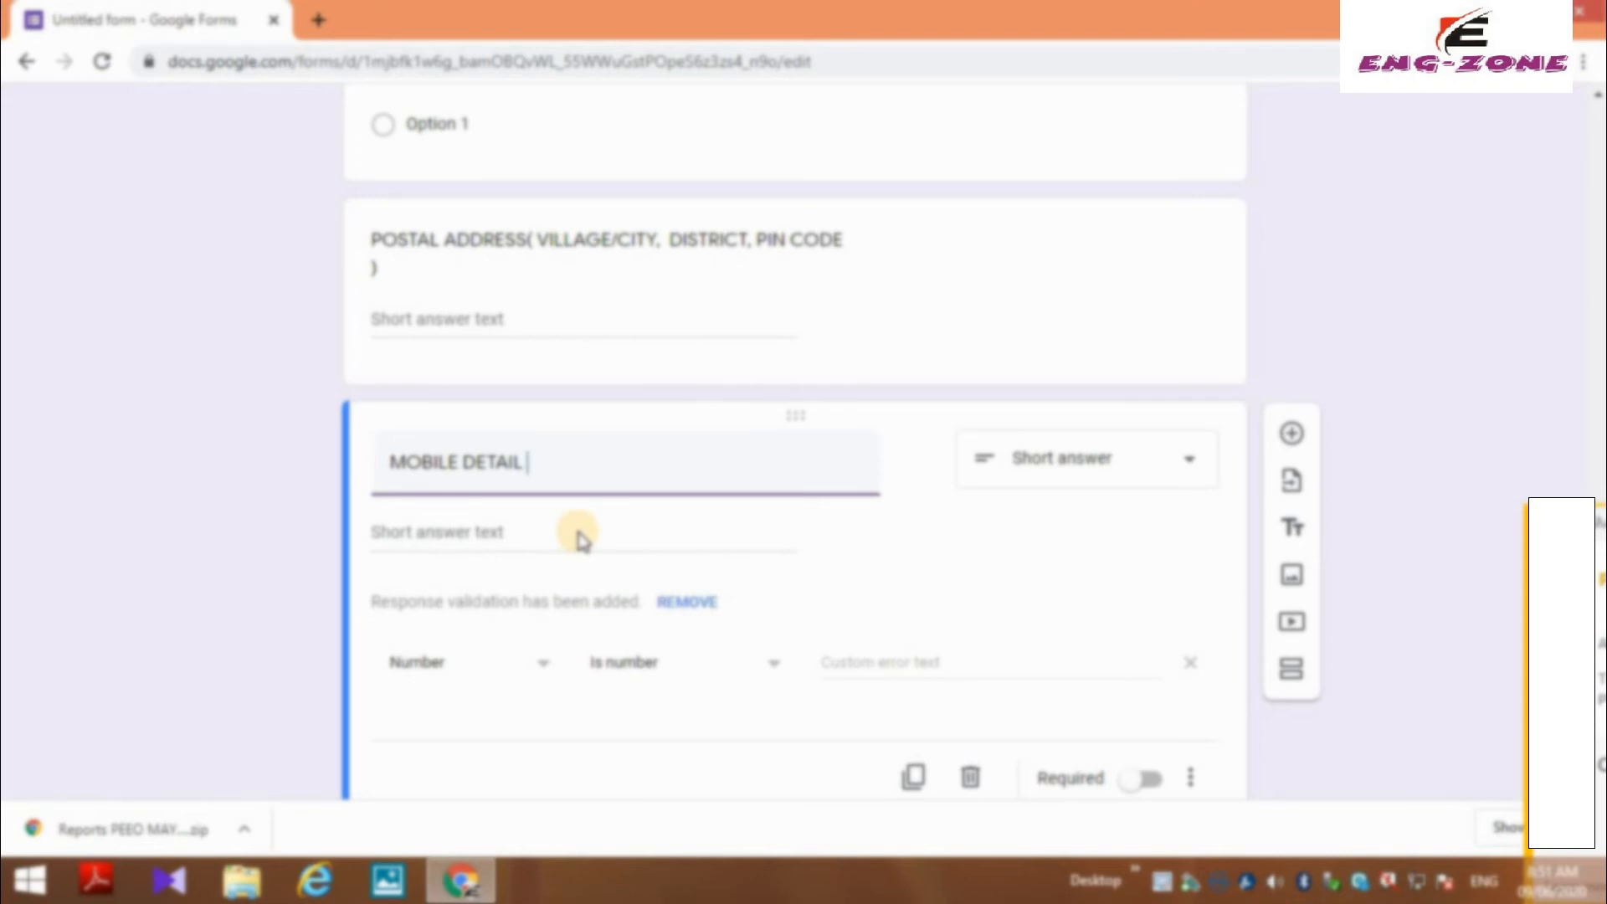
{"action": "left_click", "coordinate": [696, 528]}
{"action": "scroll", "coordinate": [610, 524], "scroll_direction": "down", "scroll_amount": 1}
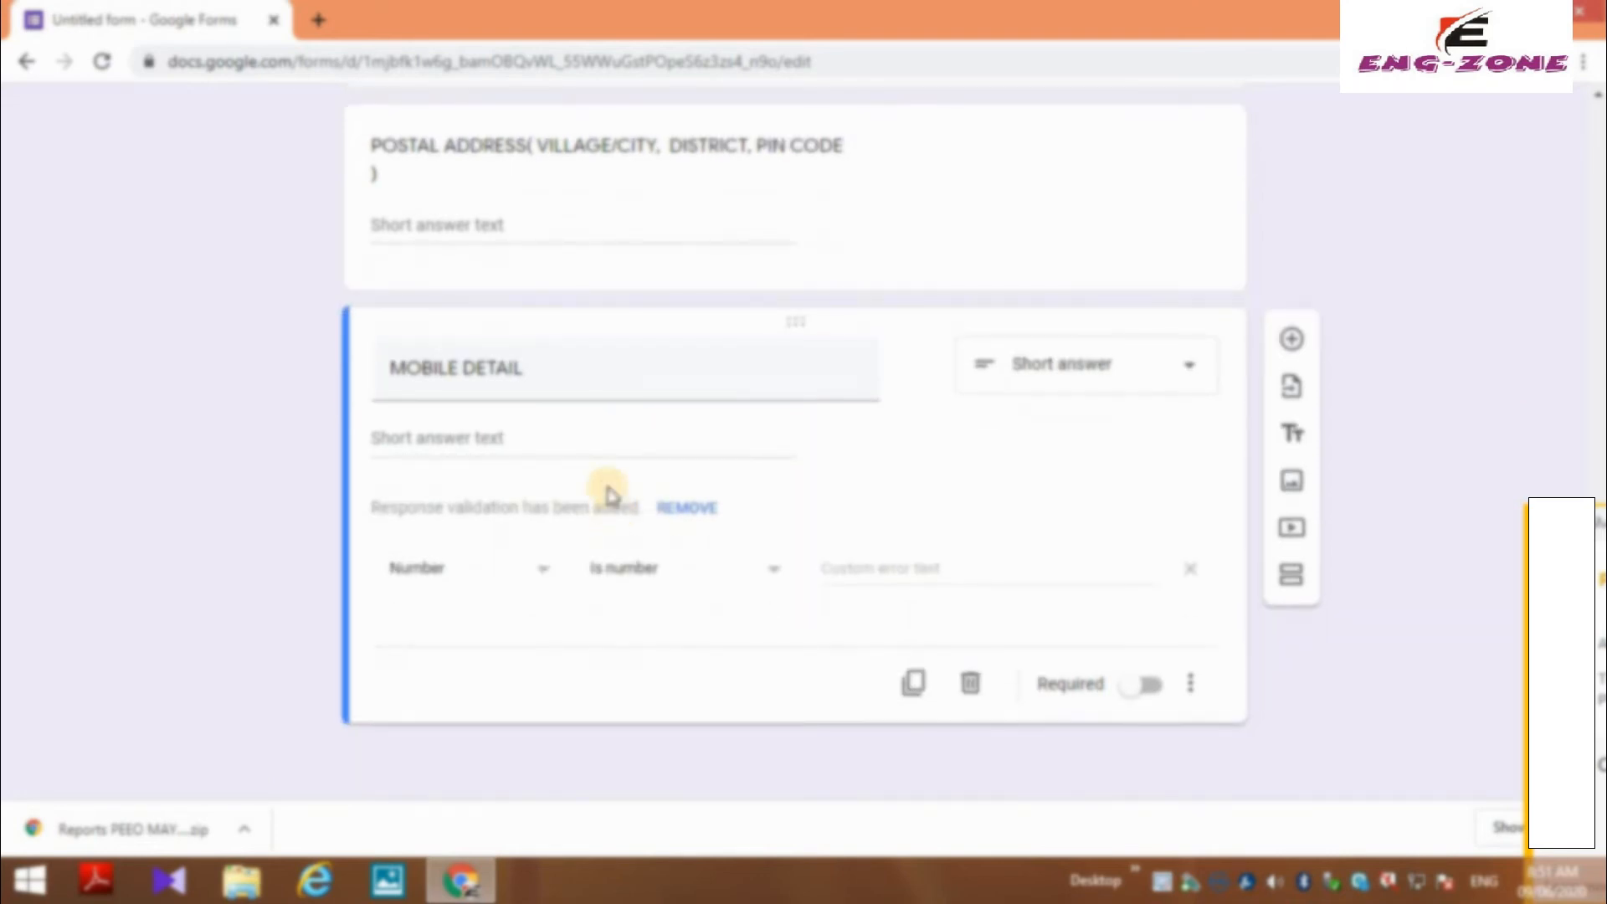
- Get the form's link for sending, shorten its URL and copy it
{"action": "scroll", "coordinate": [578, 507], "scroll_direction": "up", "scroll_amount": 15}
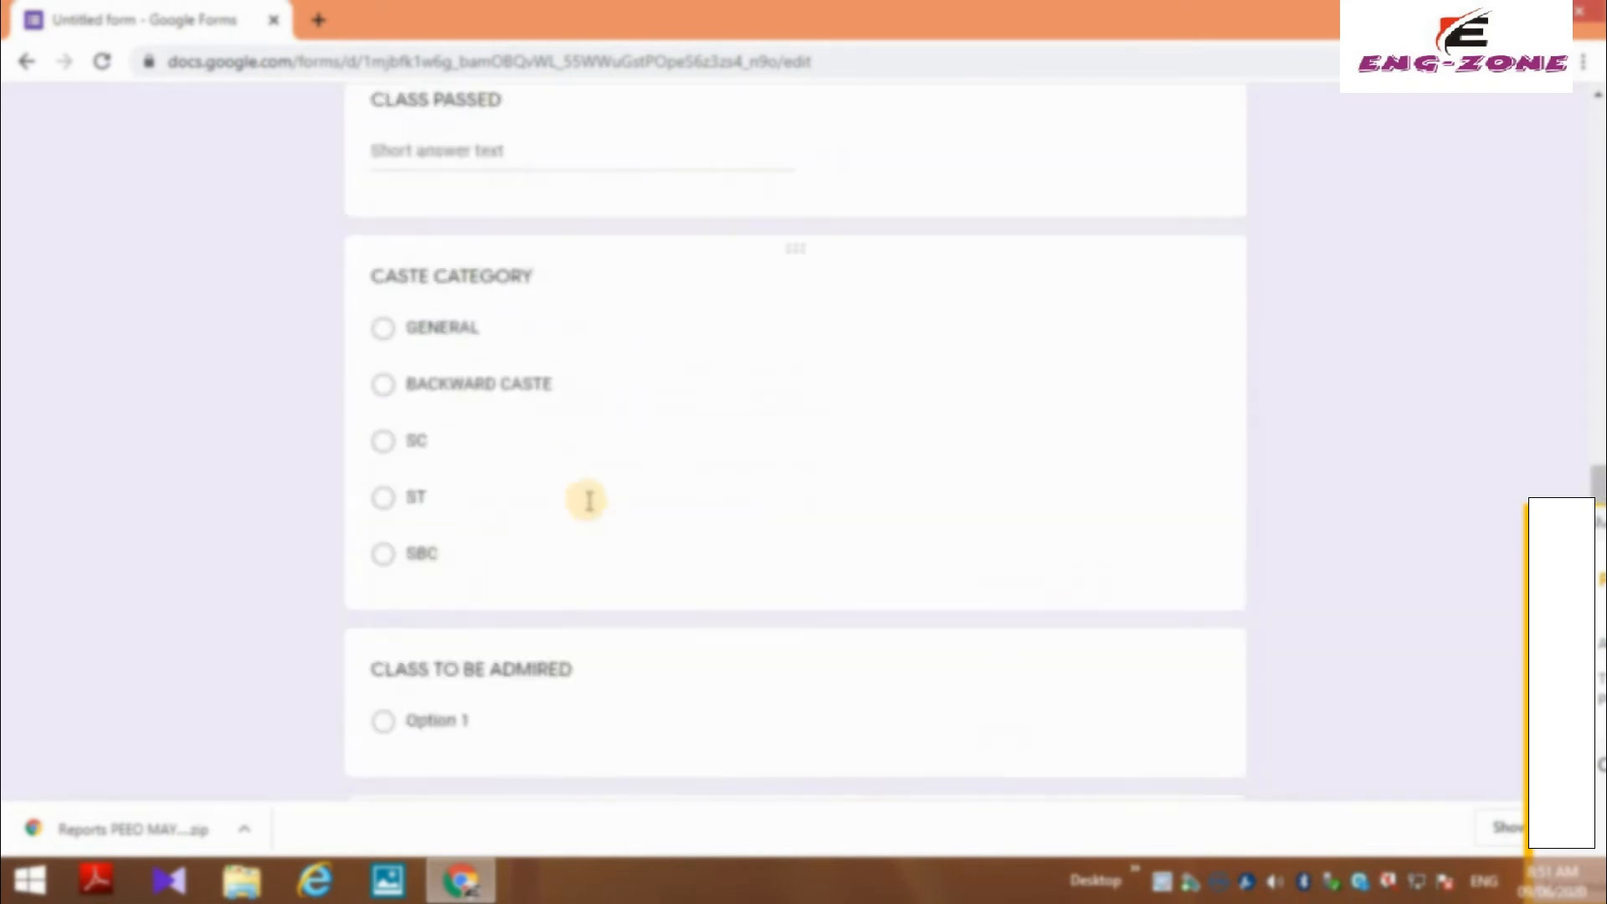
{"action": "scroll", "coordinate": [558, 536], "scroll_direction": "up", "scroll_amount": 10}
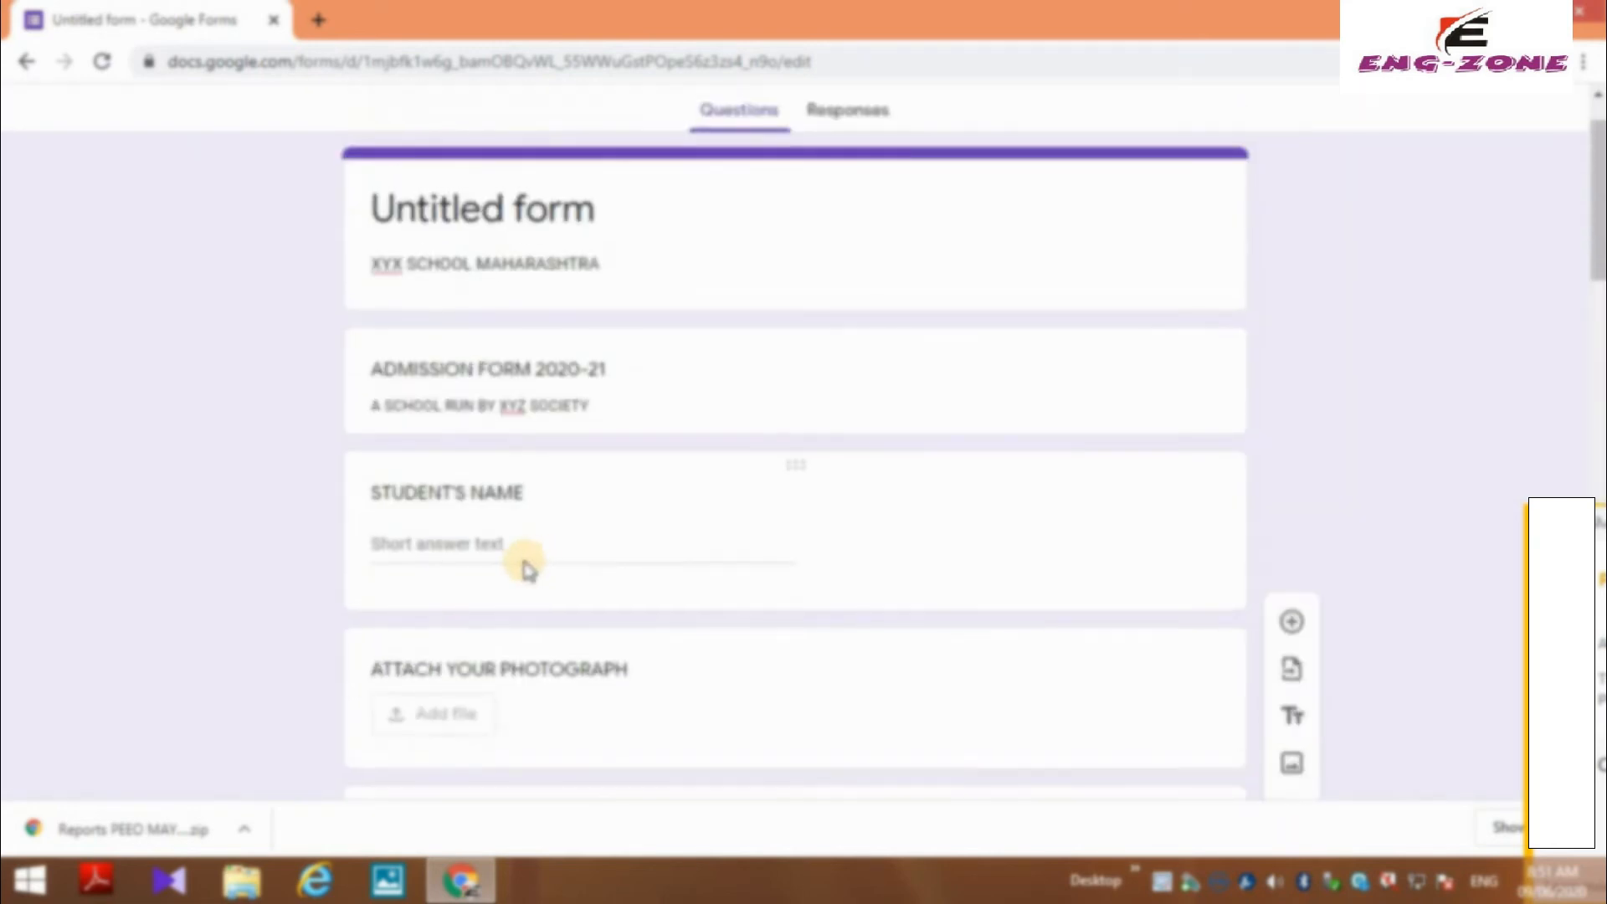
{"action": "scroll", "coordinate": [523, 560], "scroll_direction": "down", "scroll_amount": 4}
{"action": "scroll", "coordinate": [521, 559], "scroll_direction": "up", "scroll_amount": 4}
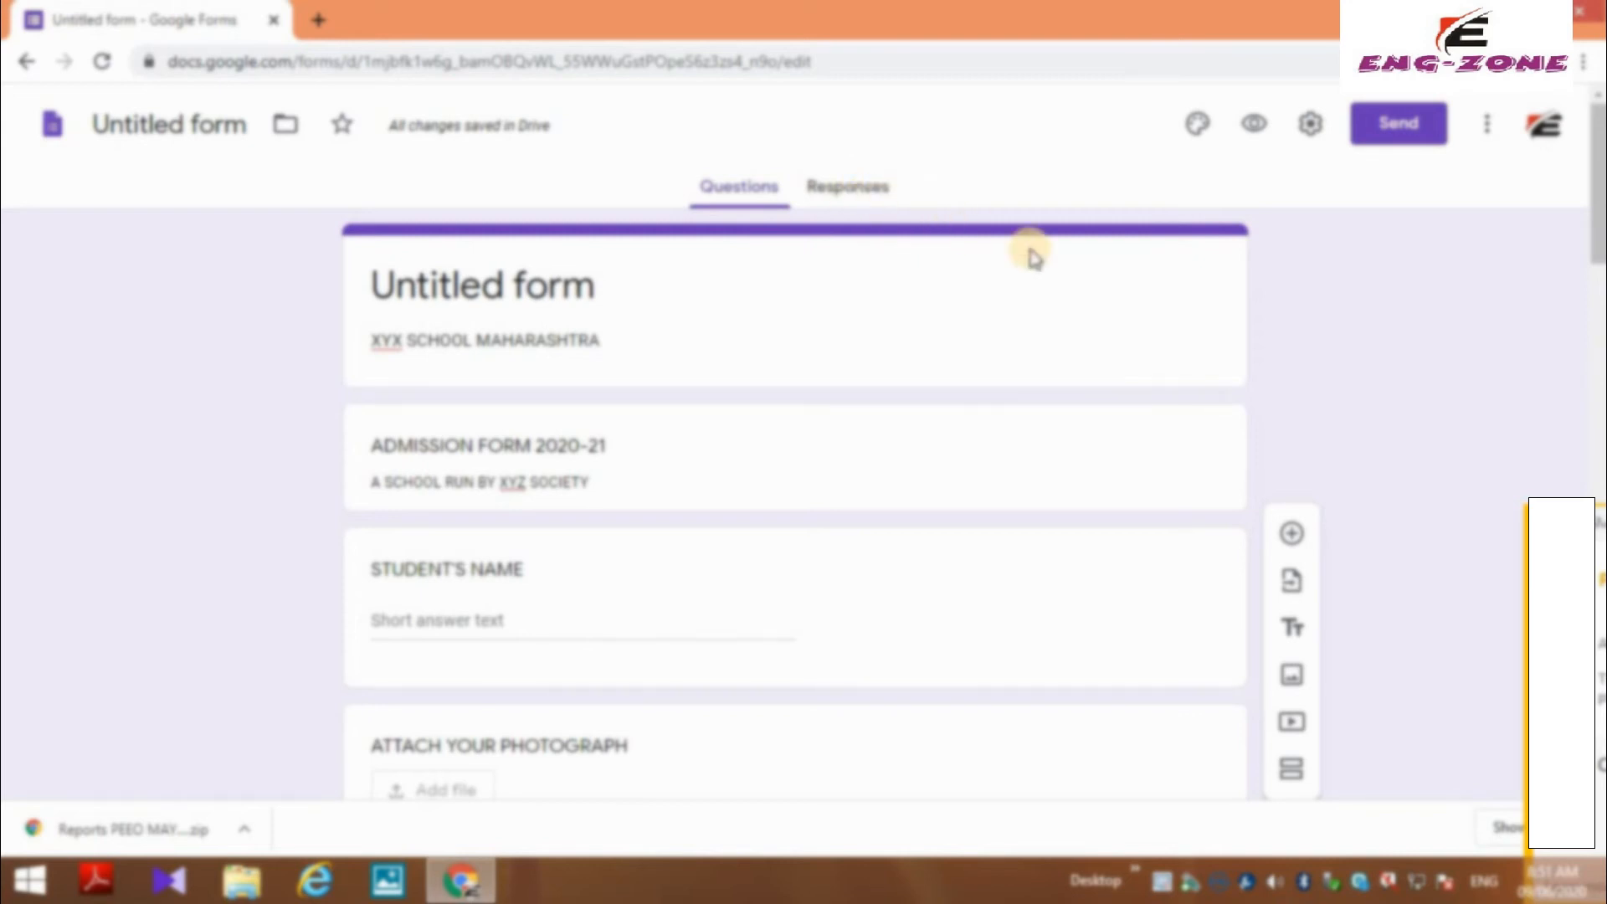
{"action": "left_click", "coordinate": [1396, 134]}
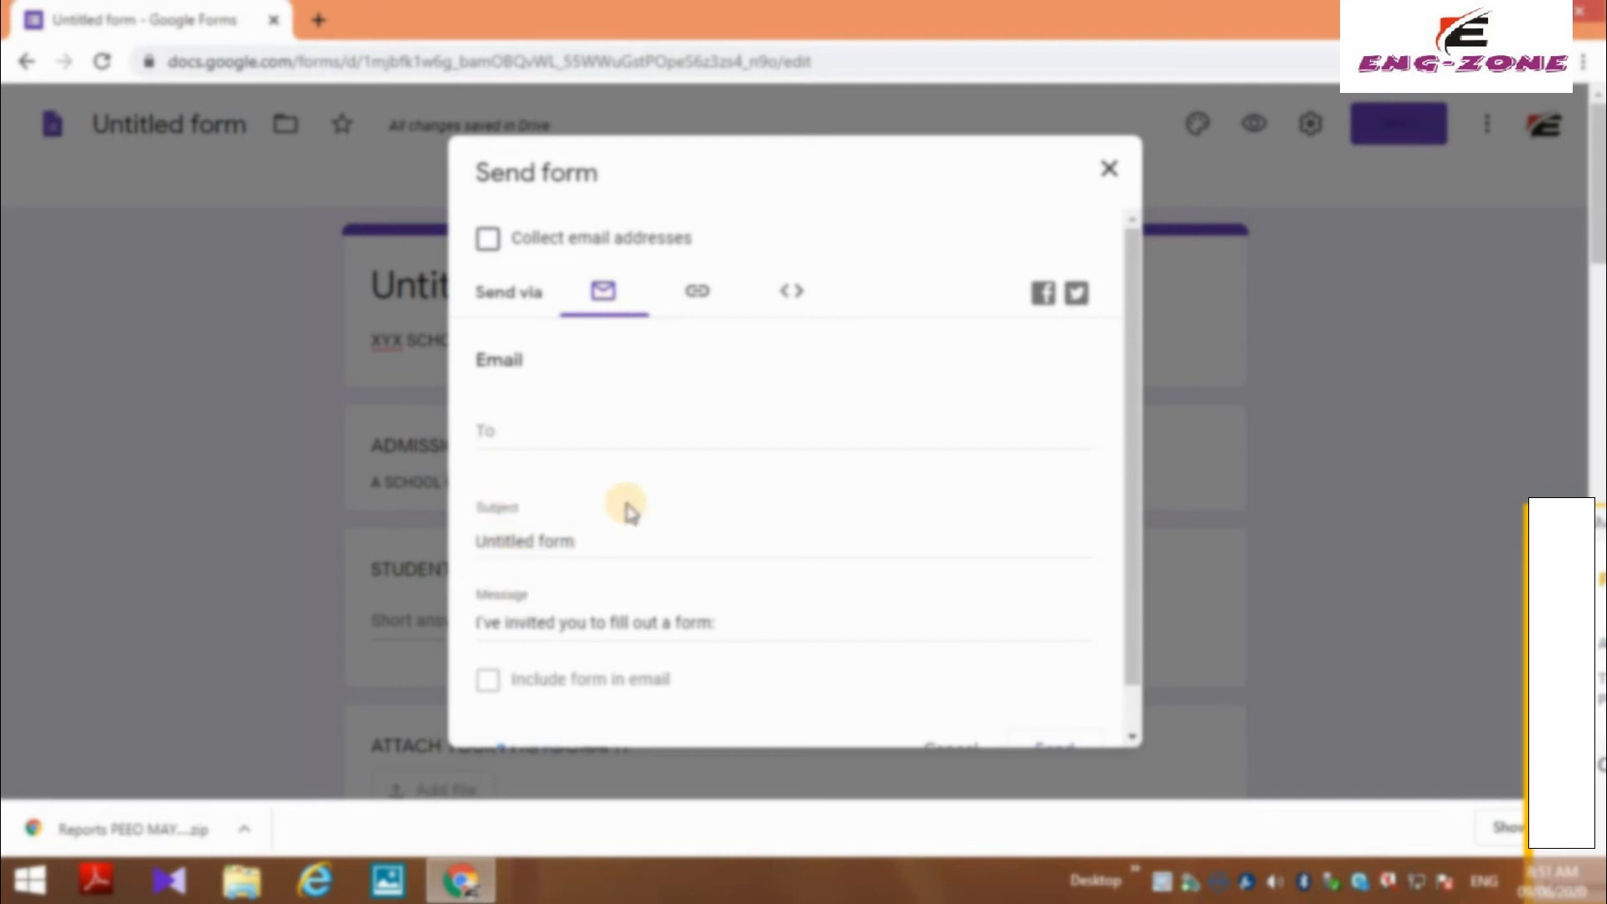
{"action": "left_click", "coordinate": [704, 301]}
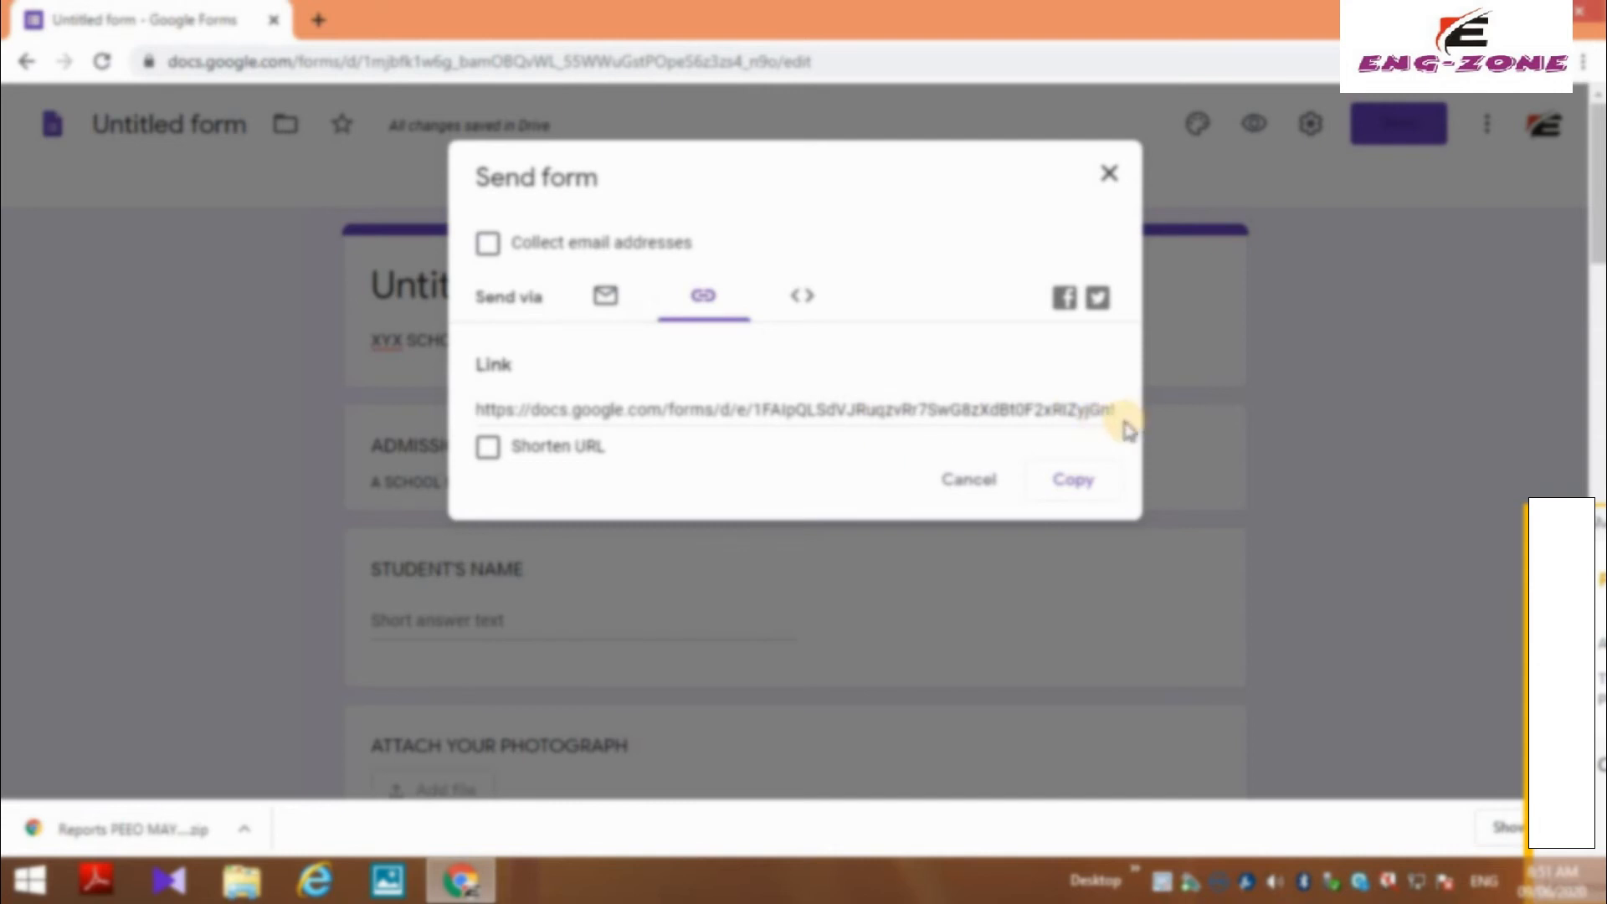
{"action": "left_click", "coordinate": [487, 448]}
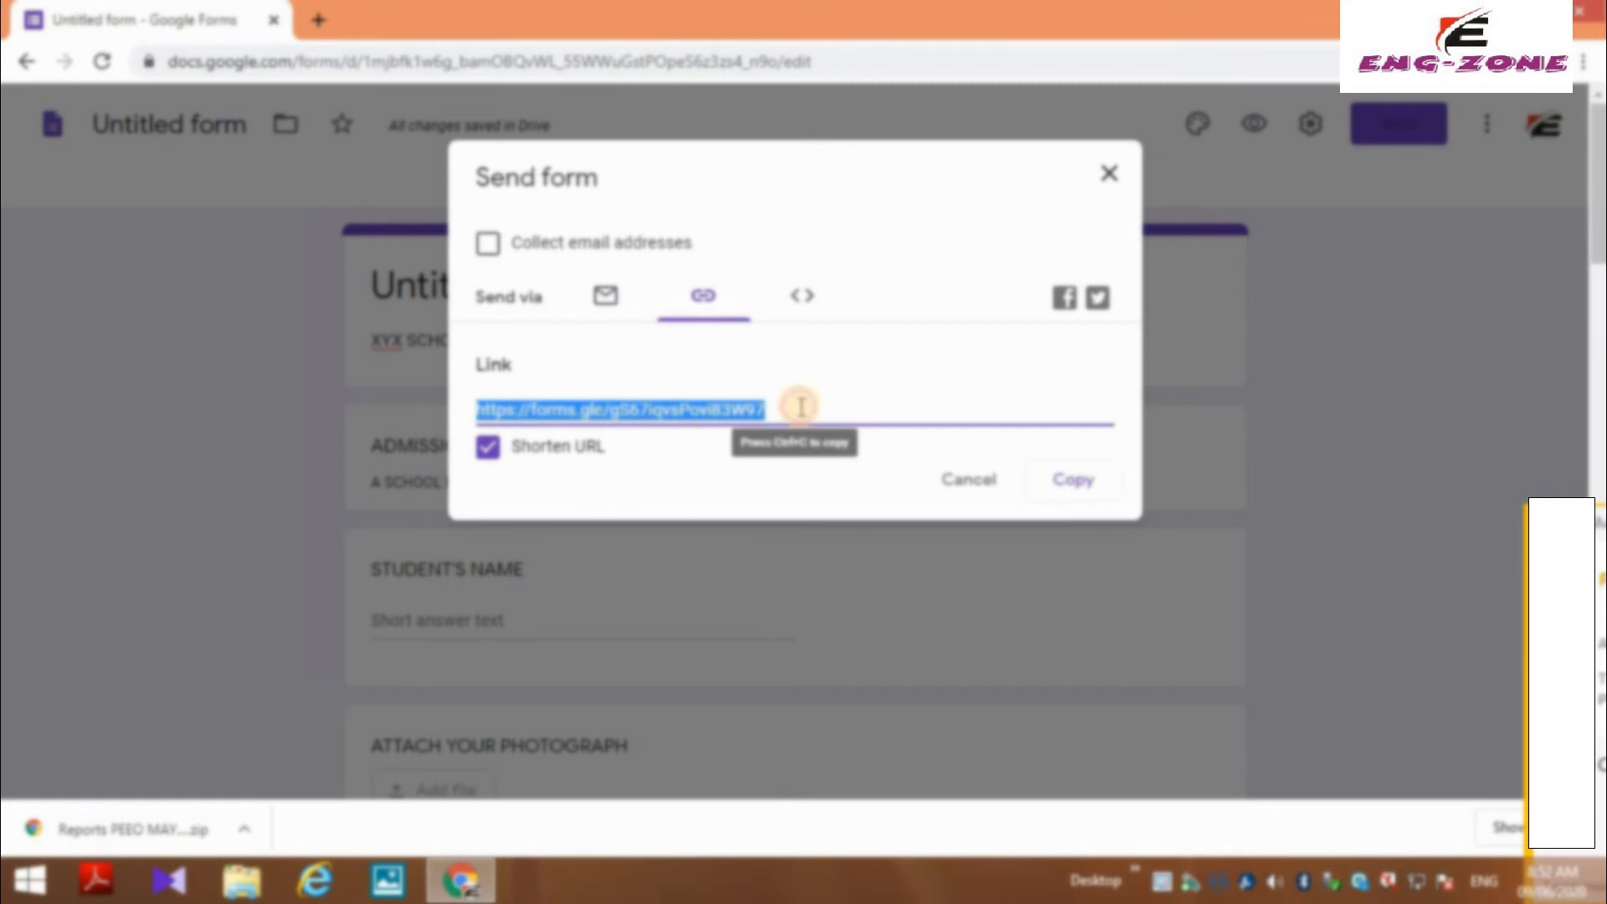
{"action": "right_click", "coordinate": [597, 417]}
{"action": "left_click", "coordinate": [627, 425]}
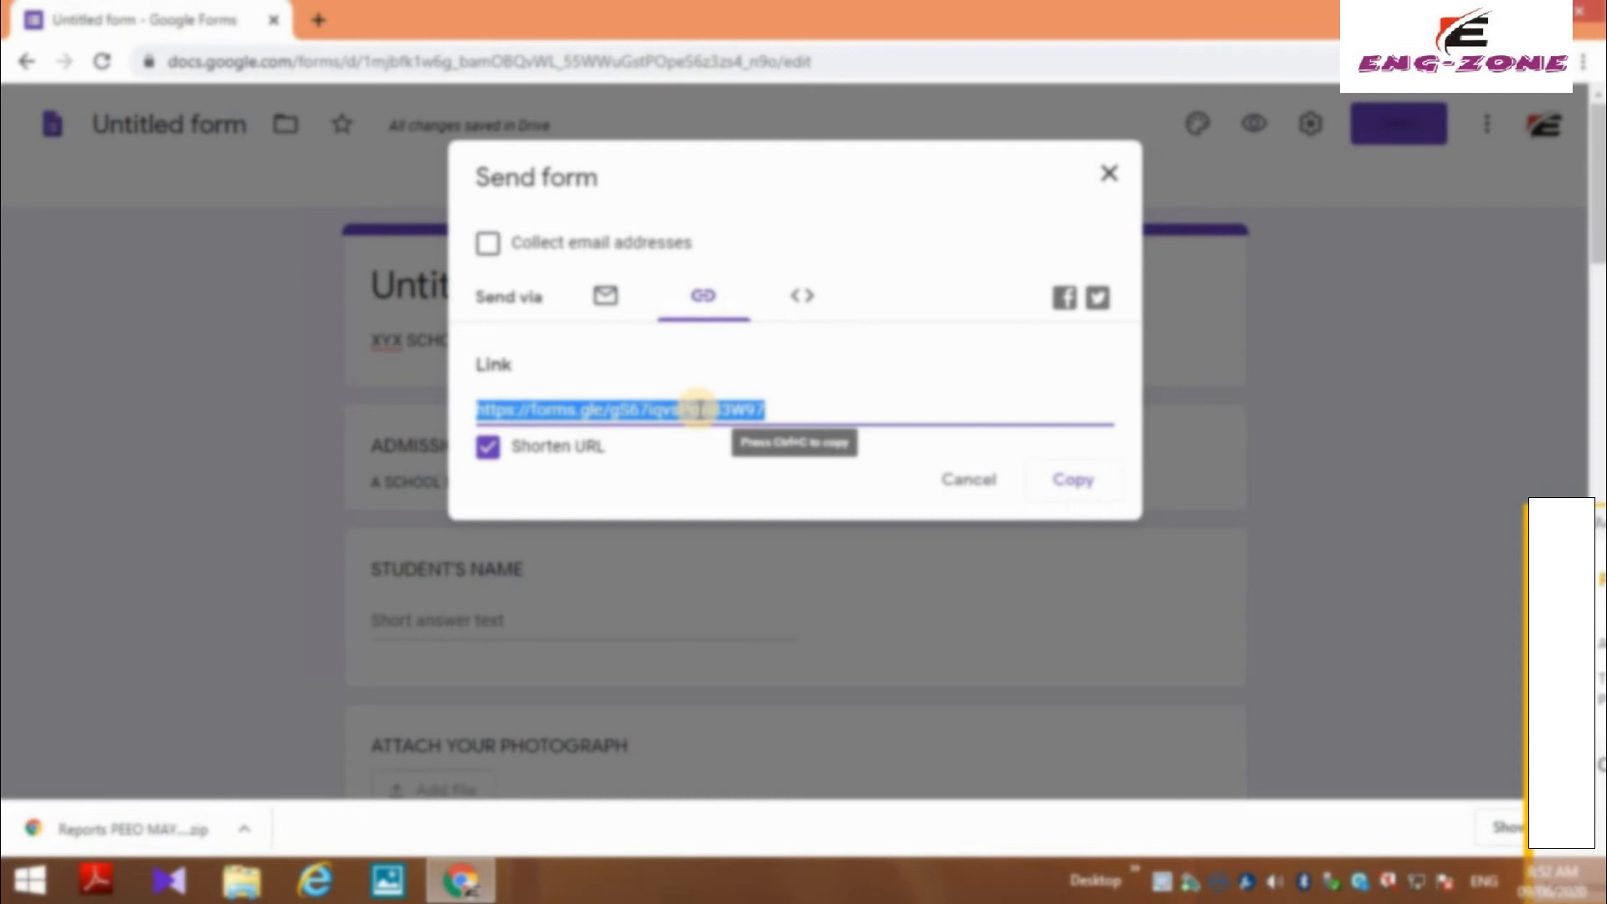
{"action": "left_click", "coordinate": [1088, 484]}
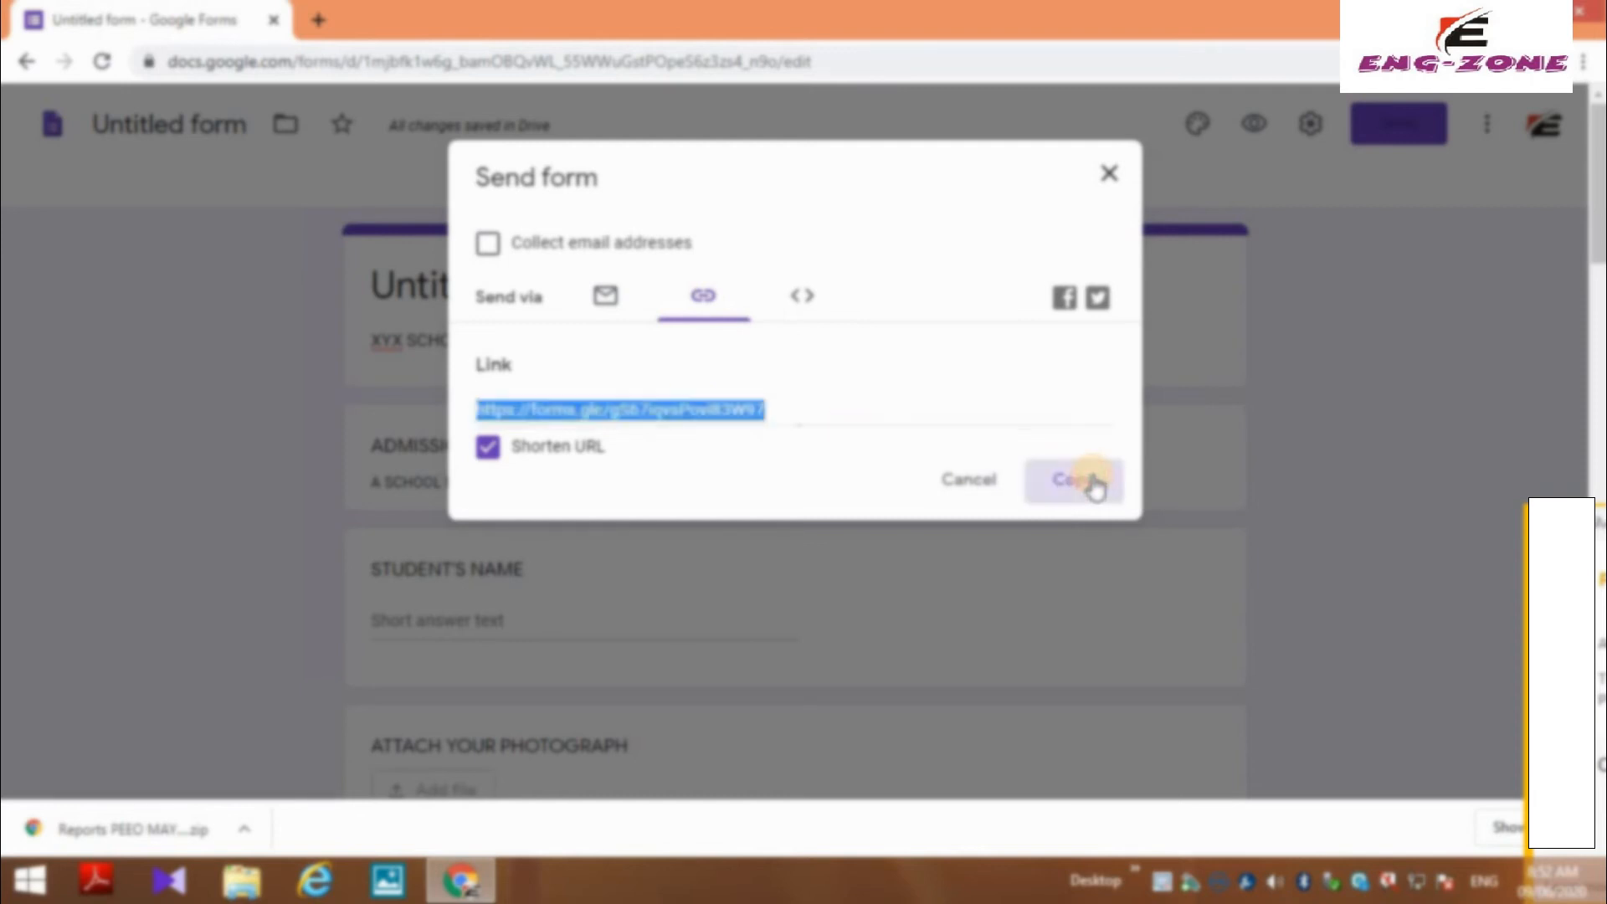
- Open the copied form link in a new browser tab
{"action": "left_click", "coordinate": [321, 22]}
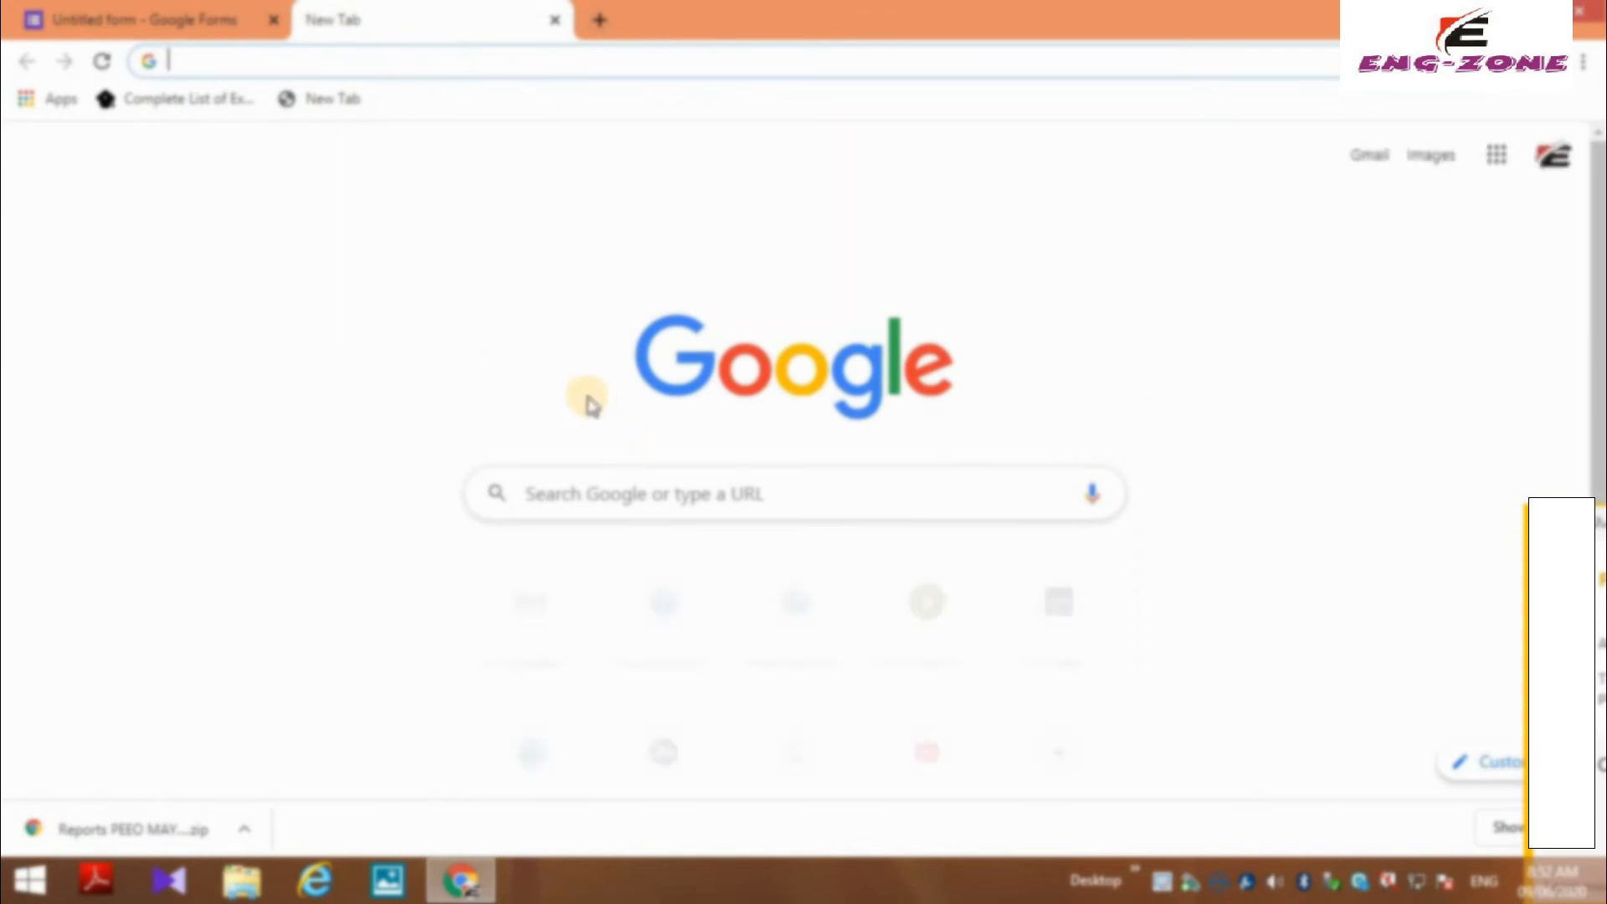
{"action": "left_click", "coordinate": [430, 57]}
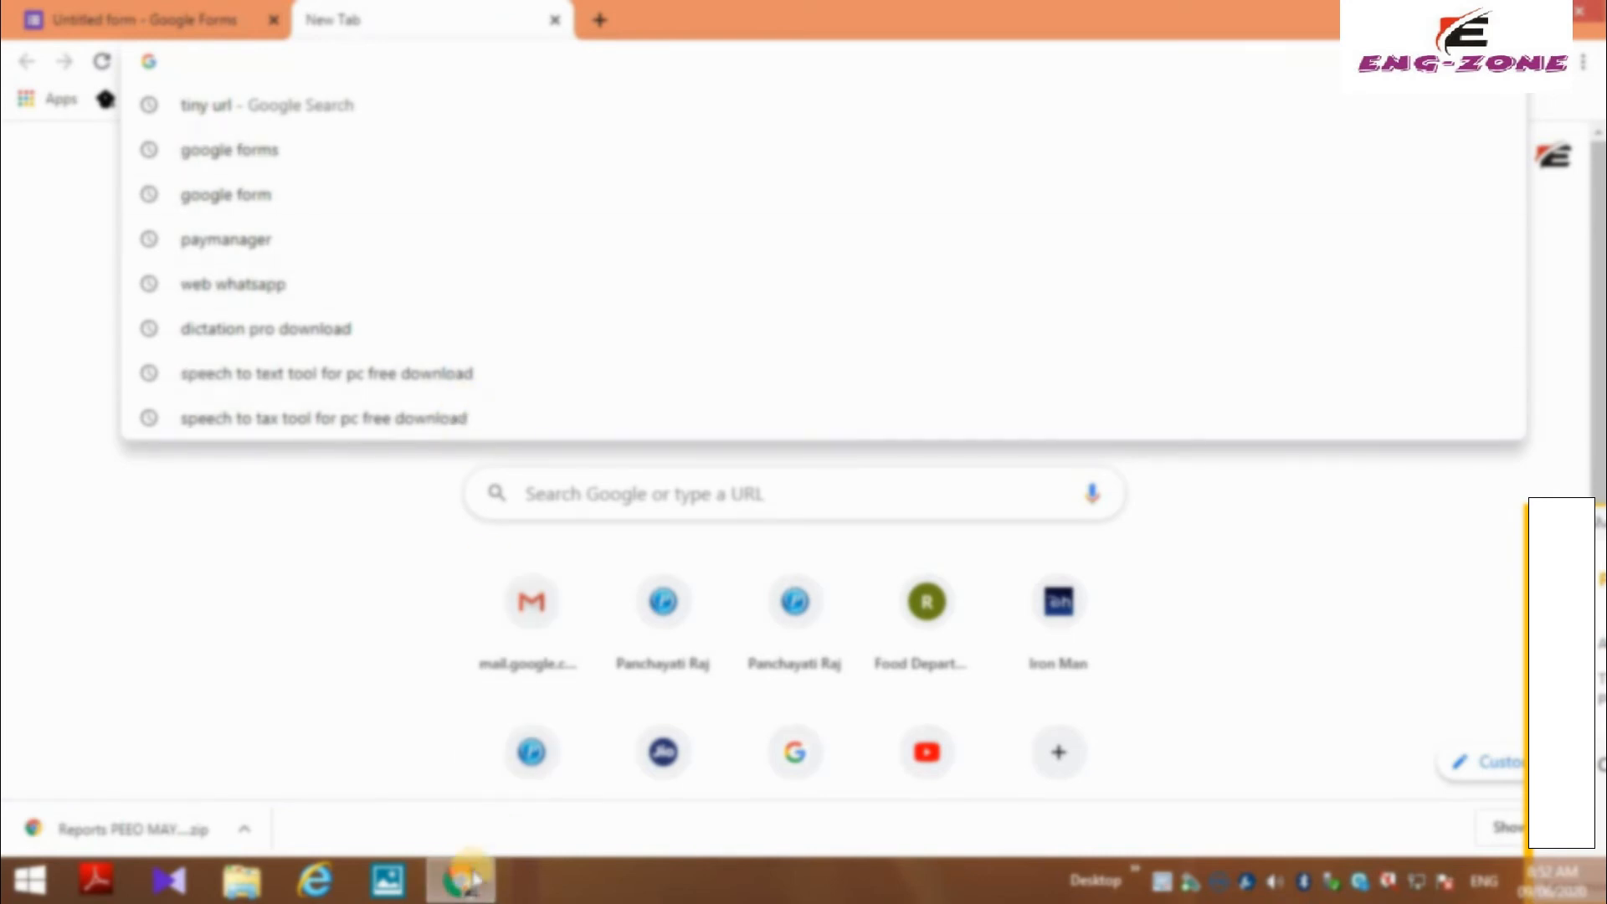
{"action": "right_click", "coordinate": [464, 877]}
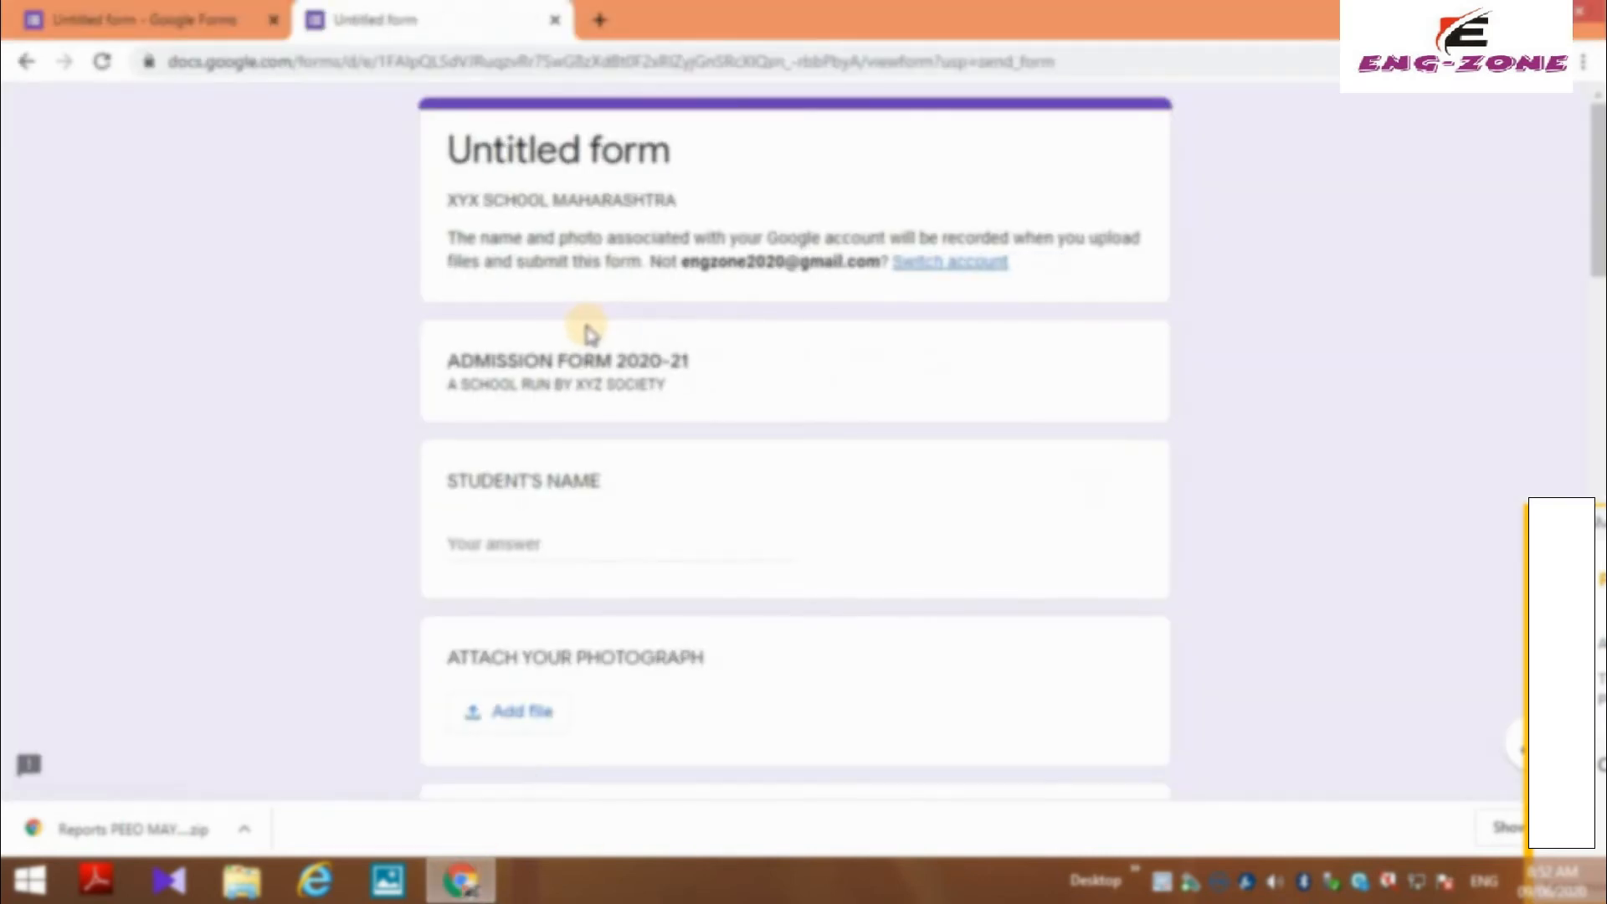
- Enter the student's full name in the live form's STUDENT'S NAME question
{"action": "scroll", "coordinate": [459, 222], "scroll_direction": "down", "scroll_amount": 2}
{"action": "scroll", "coordinate": [469, 219], "scroll_direction": "up", "scroll_amount": 2}
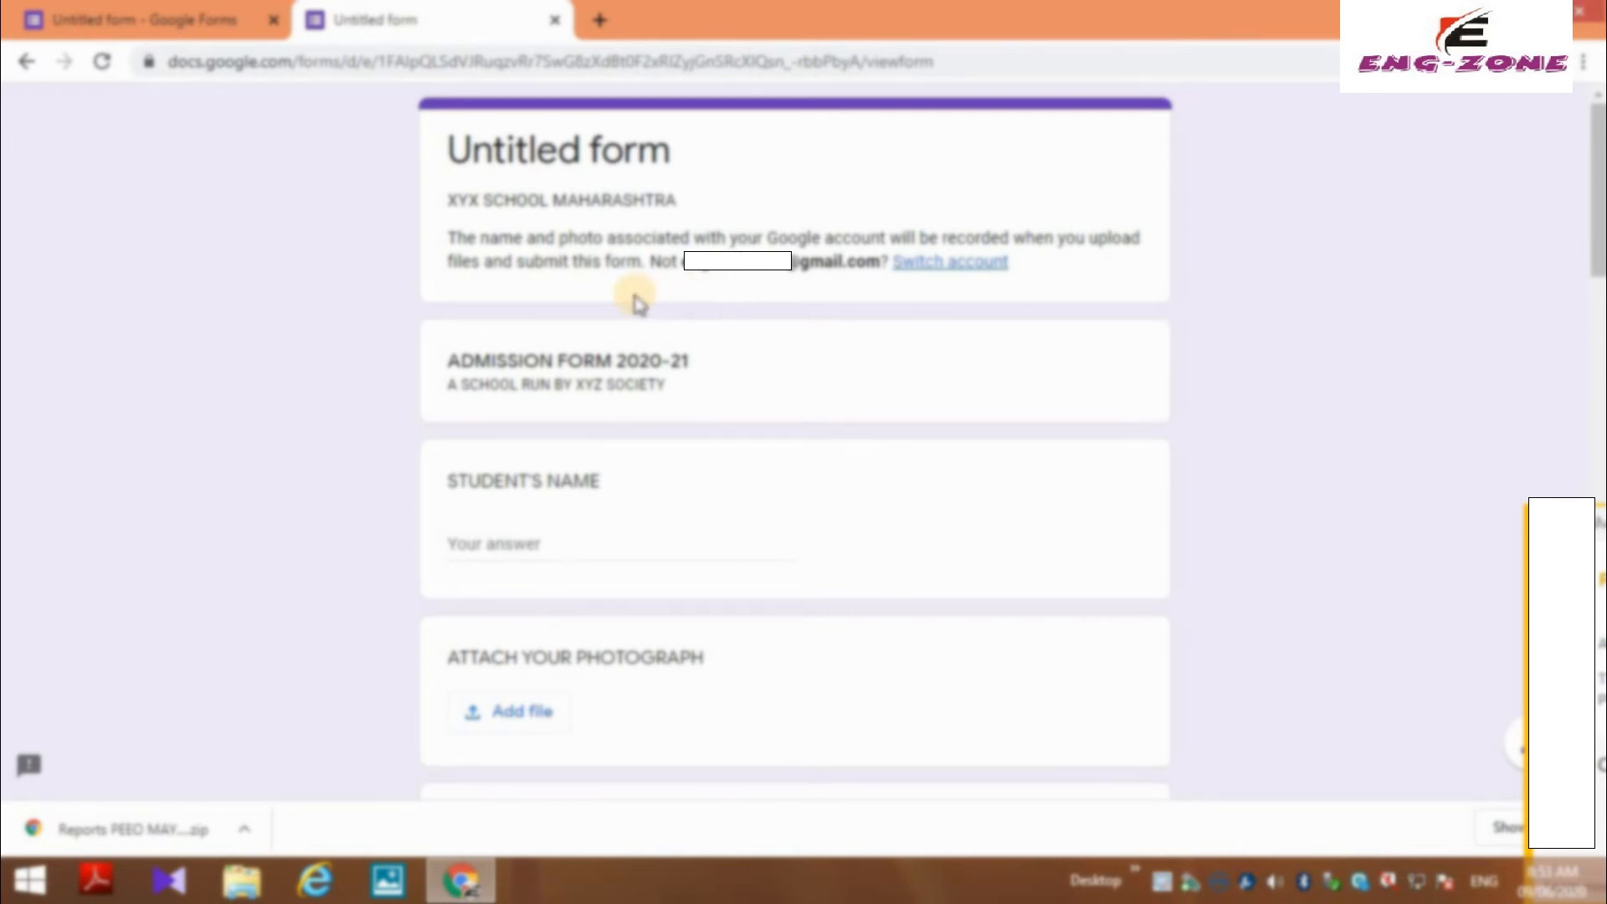
{"action": "scroll", "coordinate": [638, 303], "scroll_direction": "down", "scroll_amount": 2}
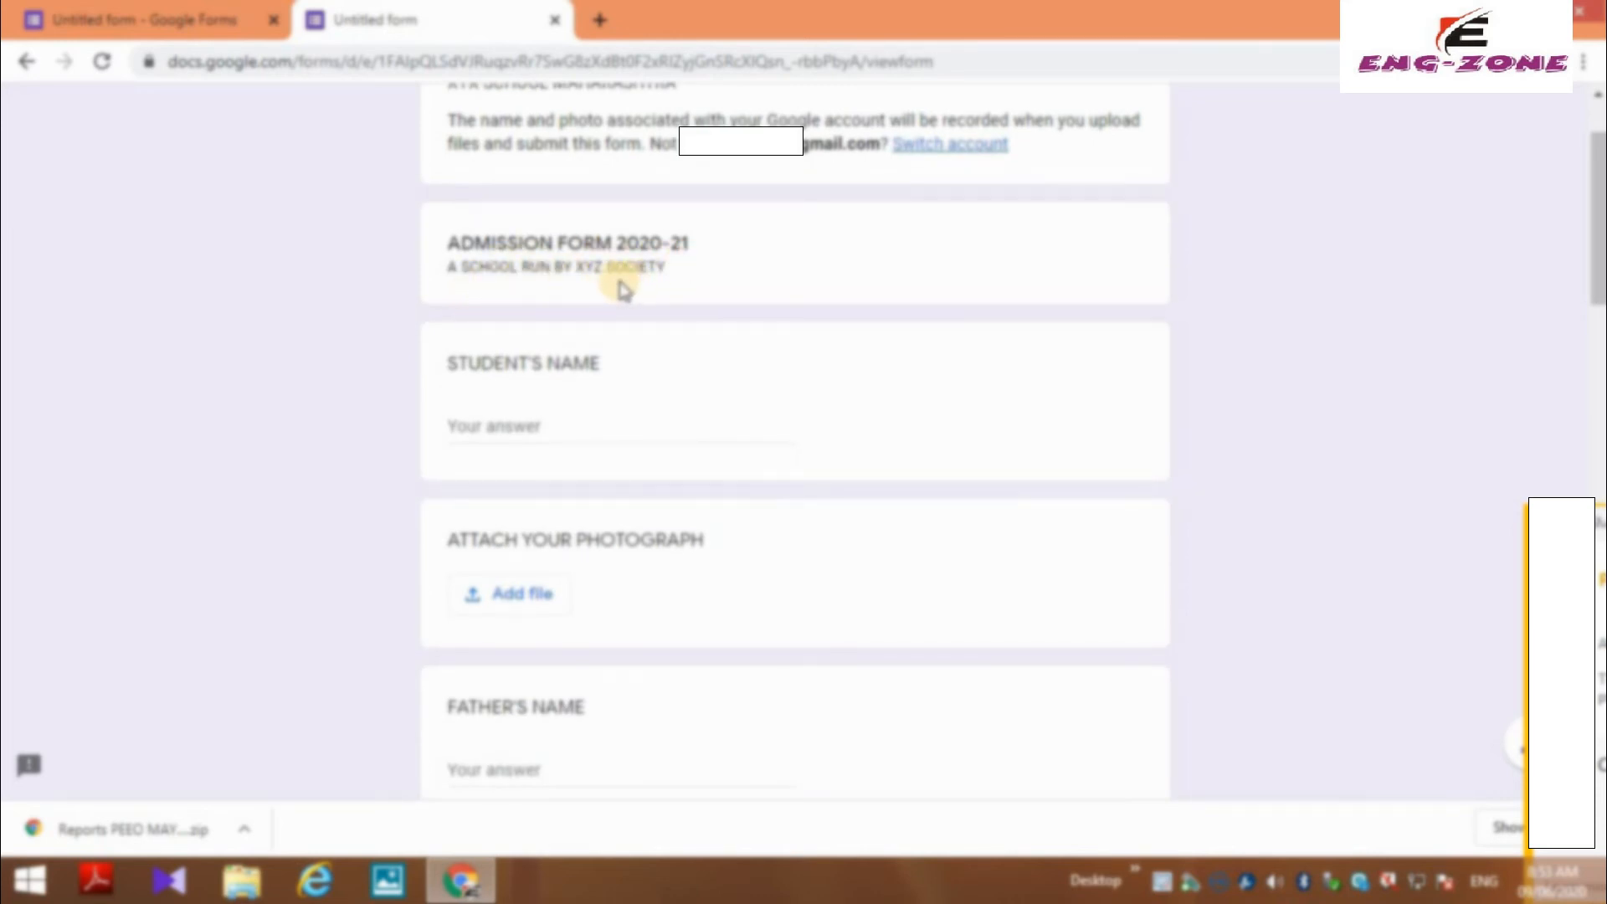
{"action": "scroll", "coordinate": [664, 286], "scroll_direction": "down", "scroll_amount": 2}
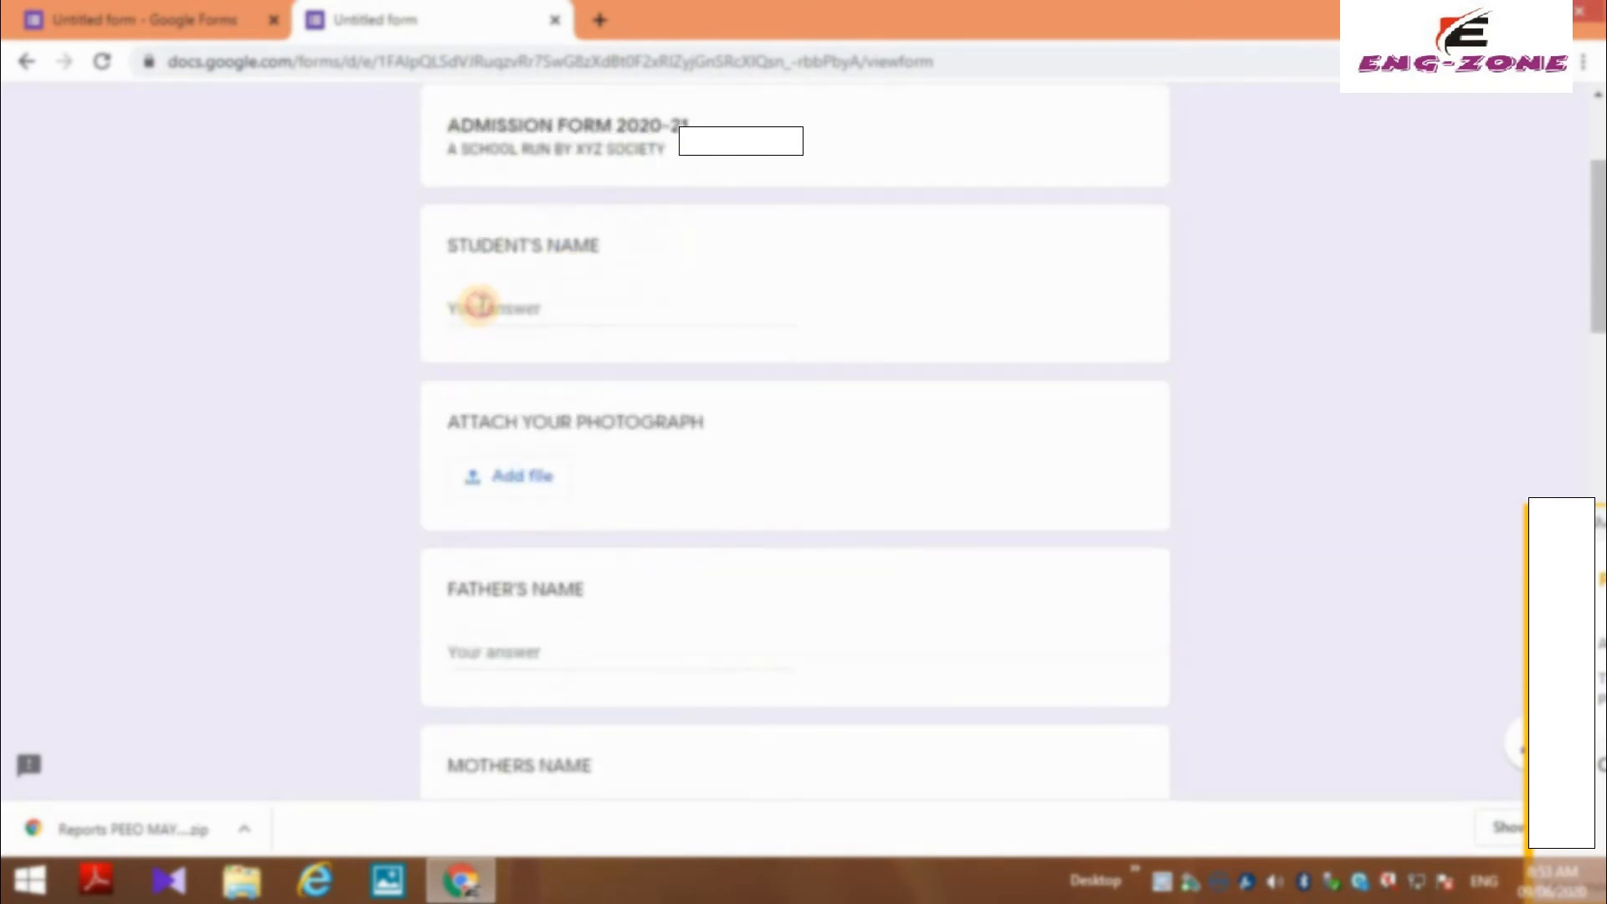
{"action": "left_click", "coordinate": [576, 328]}
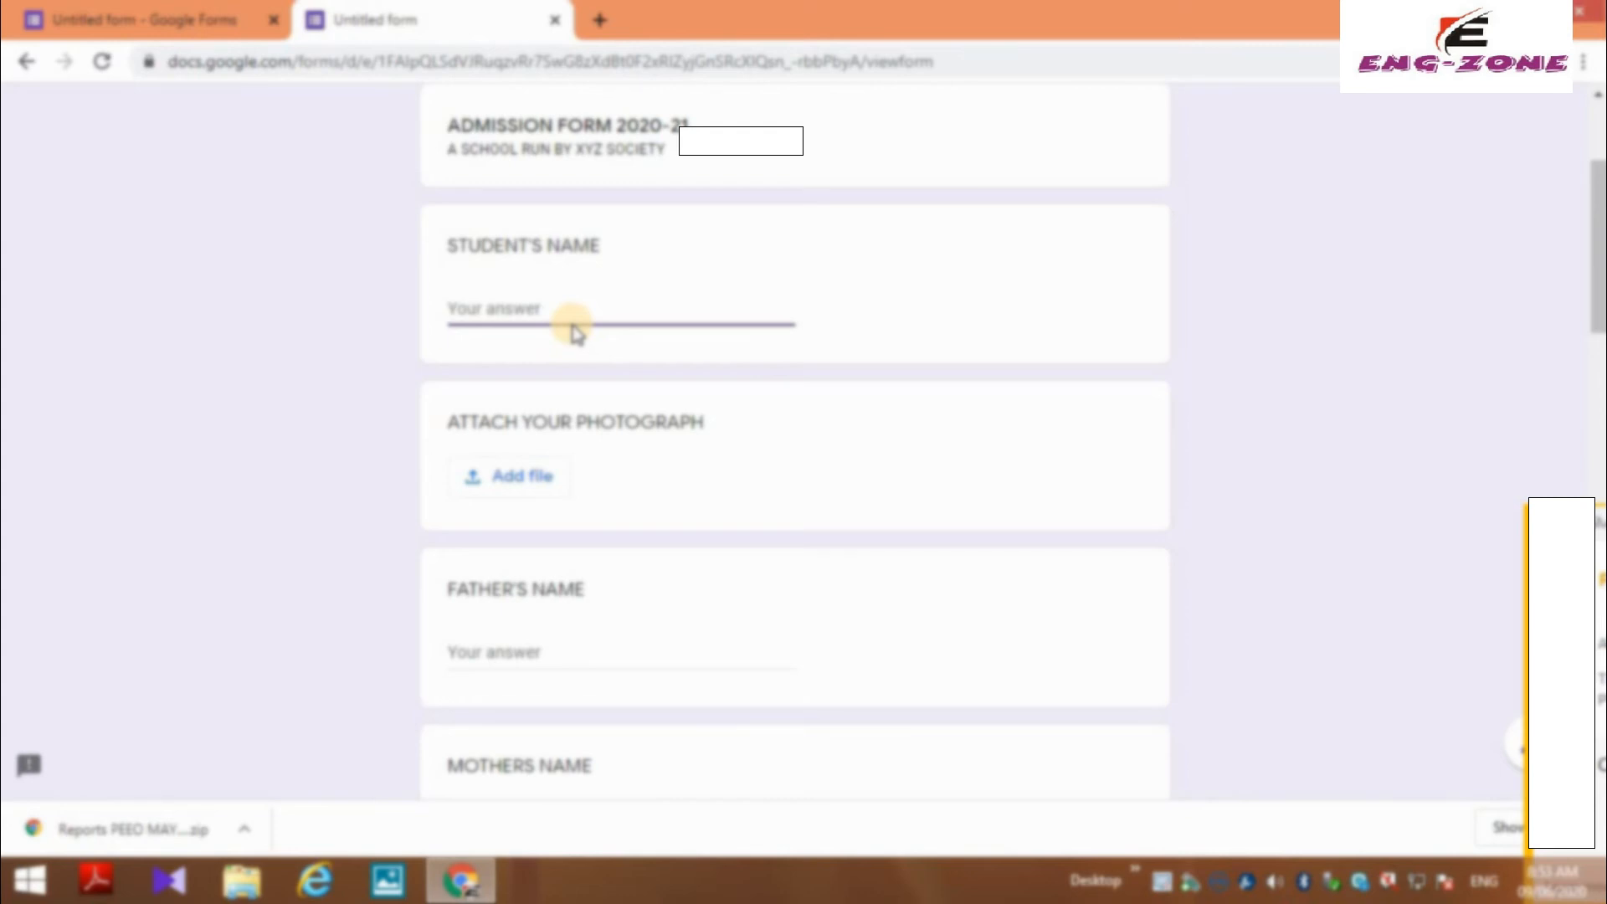
{"action": "type", "text": "AAAAAA  SHARAMA"}
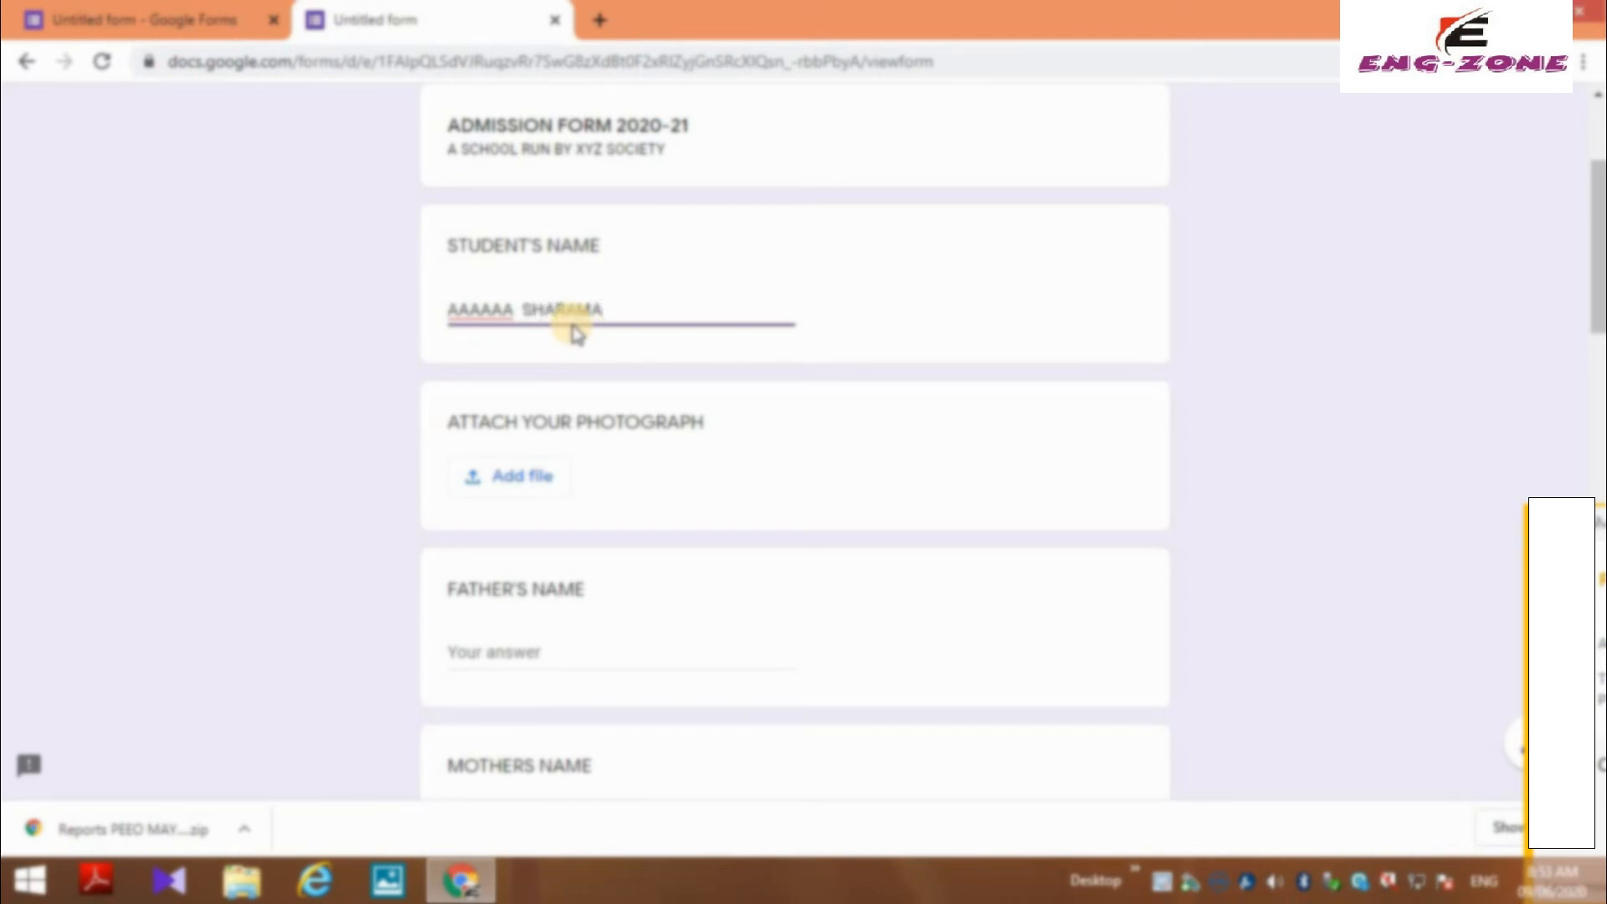
{"action": "left_click", "coordinate": [523, 486]}
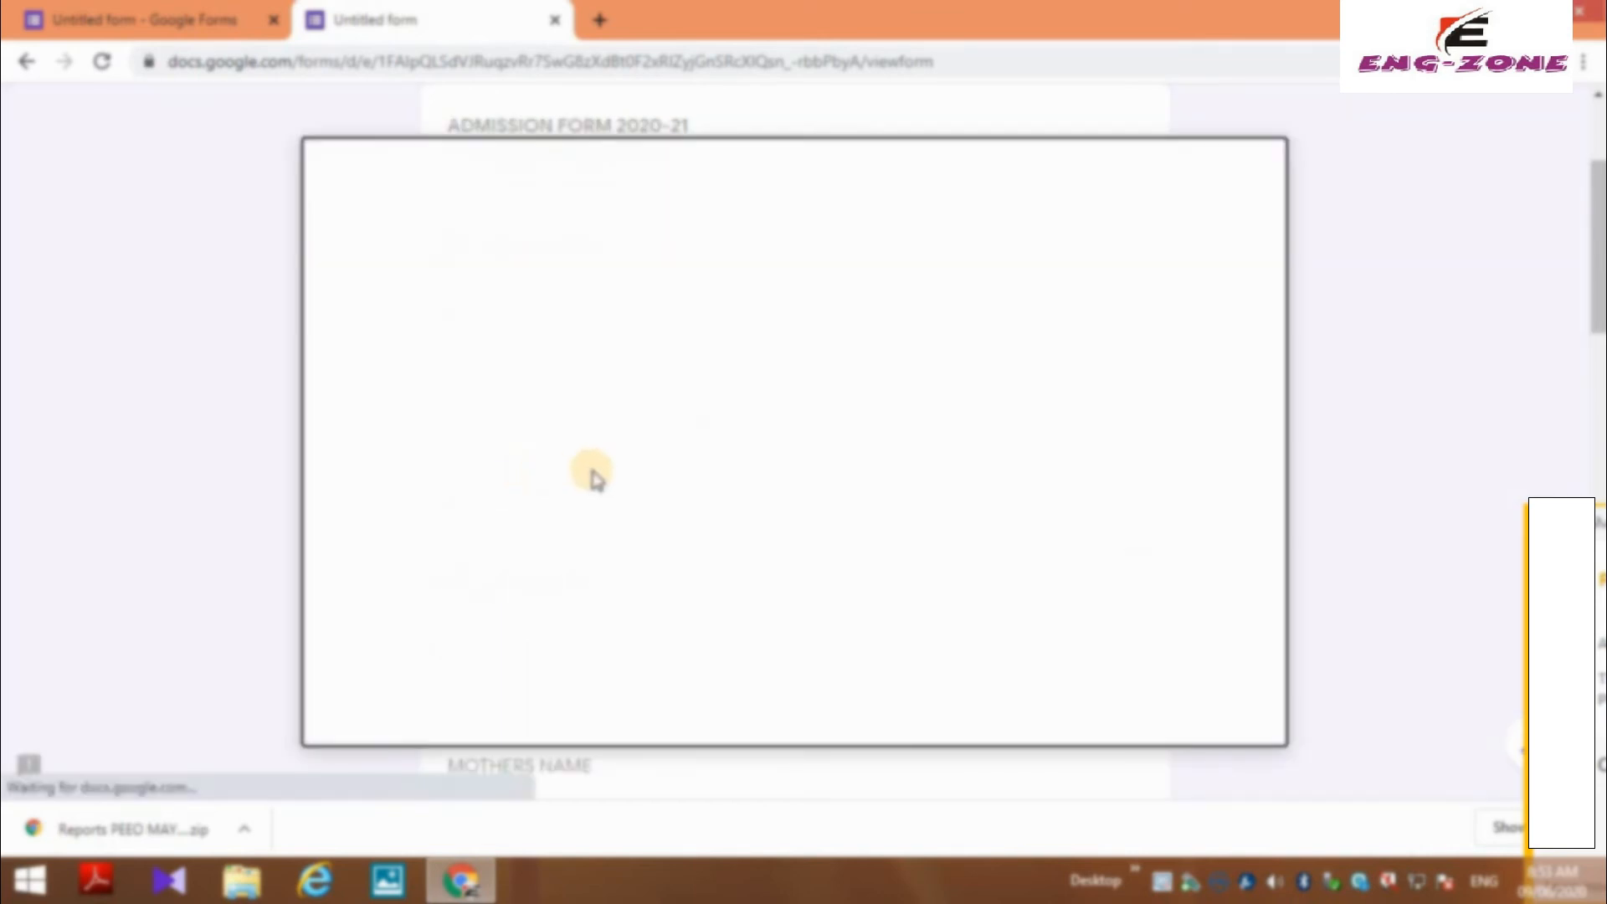
{"action": "left_click", "coordinate": [785, 463]}
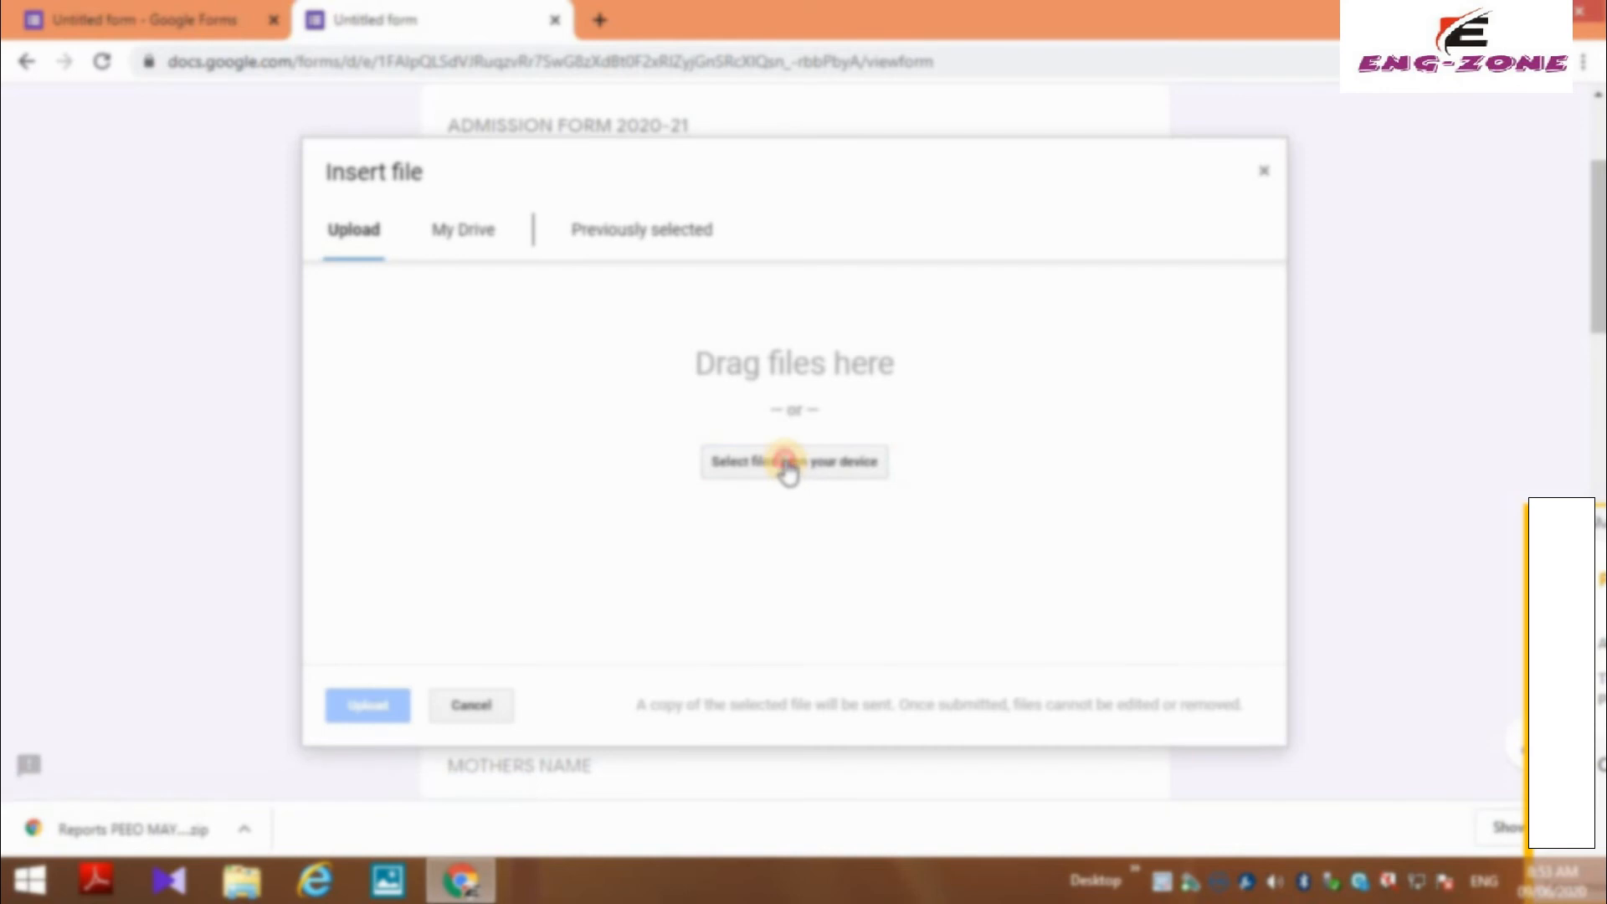
{"action": "left_click", "coordinate": [301, 236]}
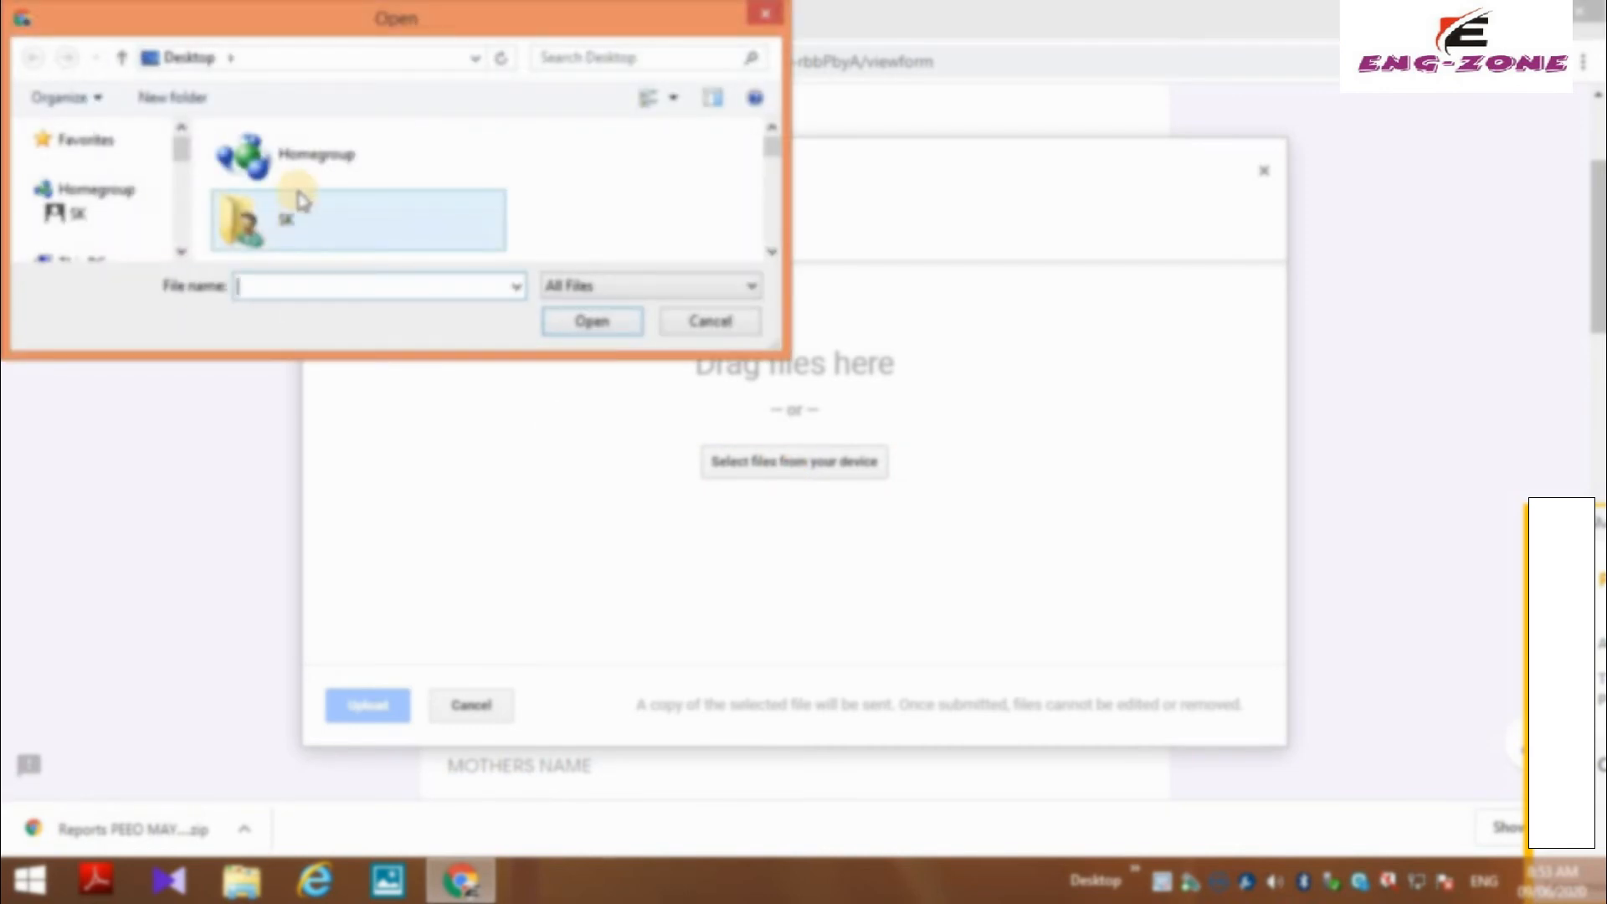
{"action": "left_click", "coordinate": [205, 57]}
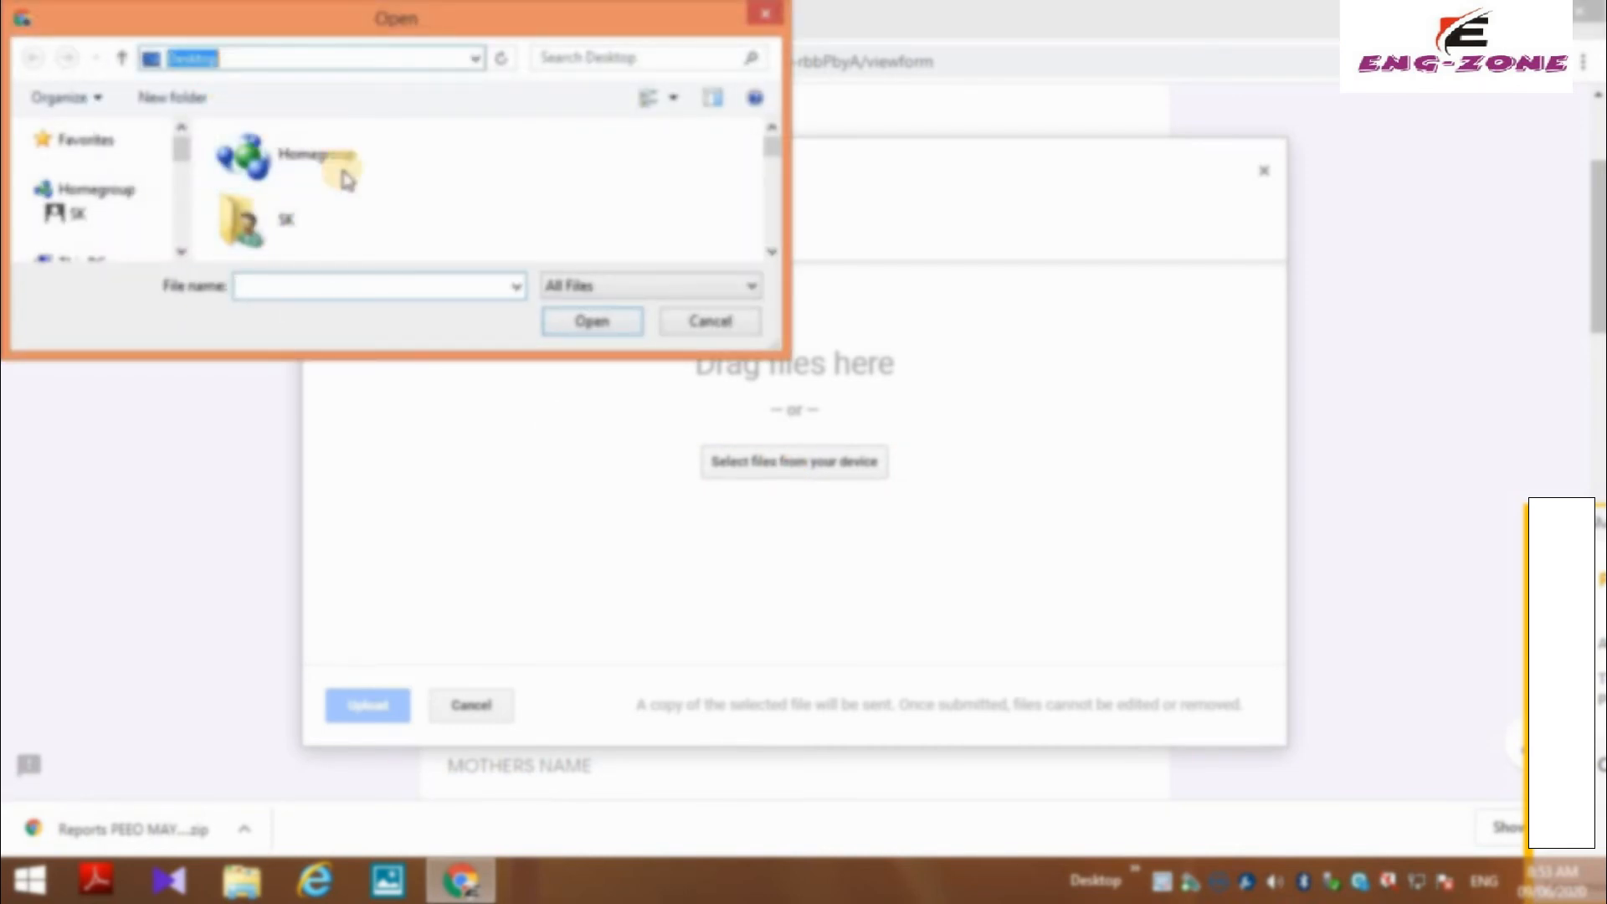
{"action": "left_click", "coordinate": [305, 220]}
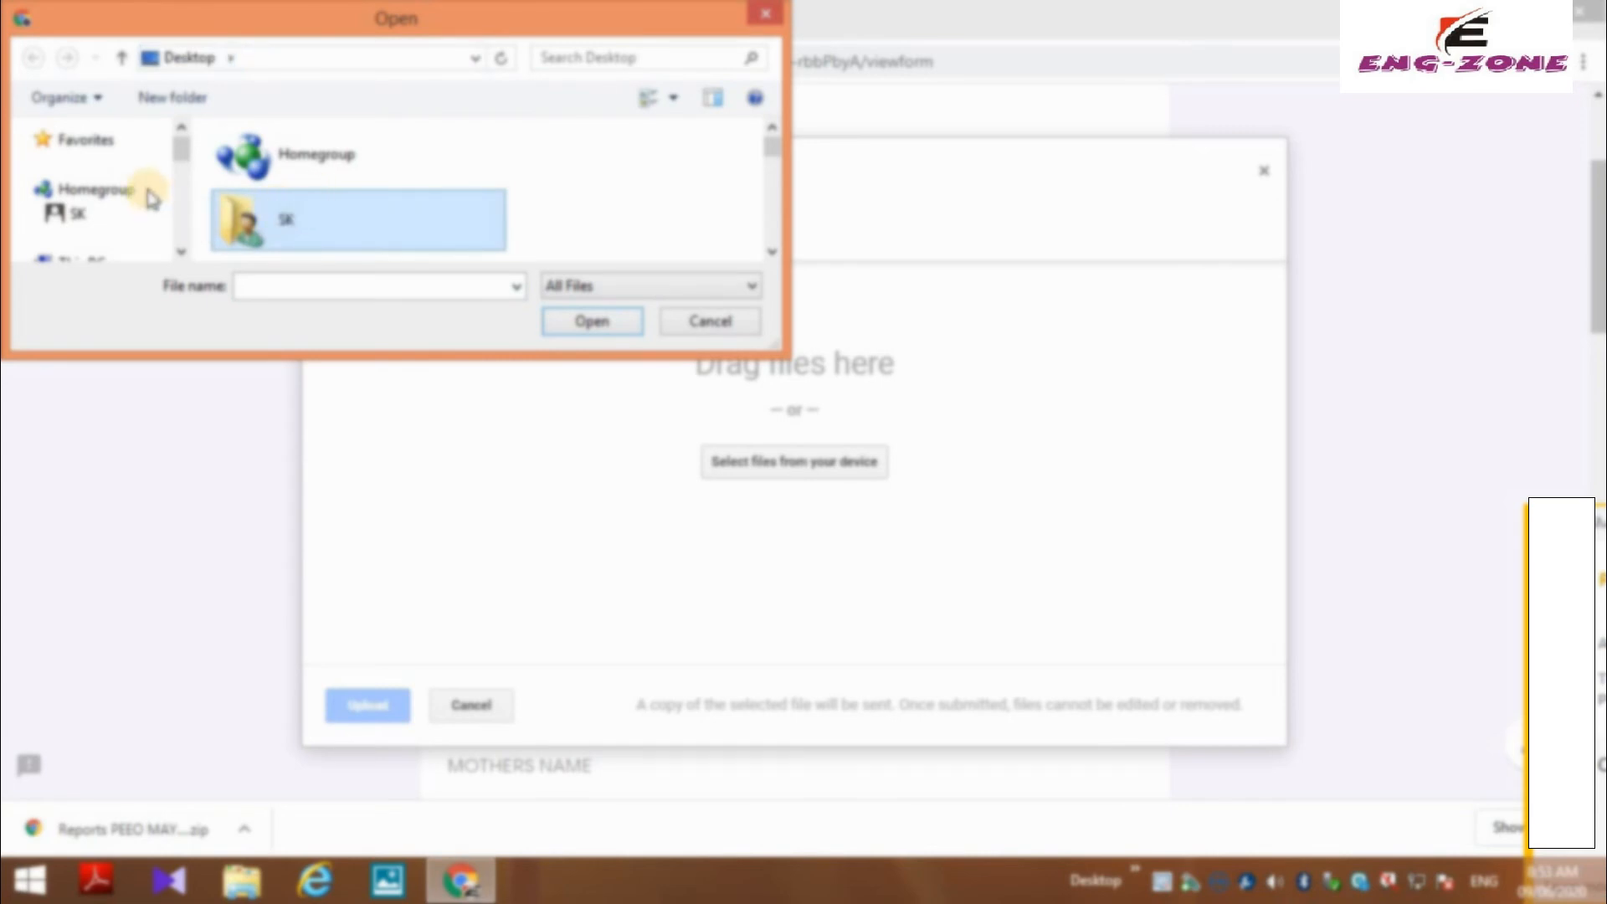
{"action": "scroll", "coordinate": [376, 263], "scroll_direction": "down", "scroll_amount": 1}
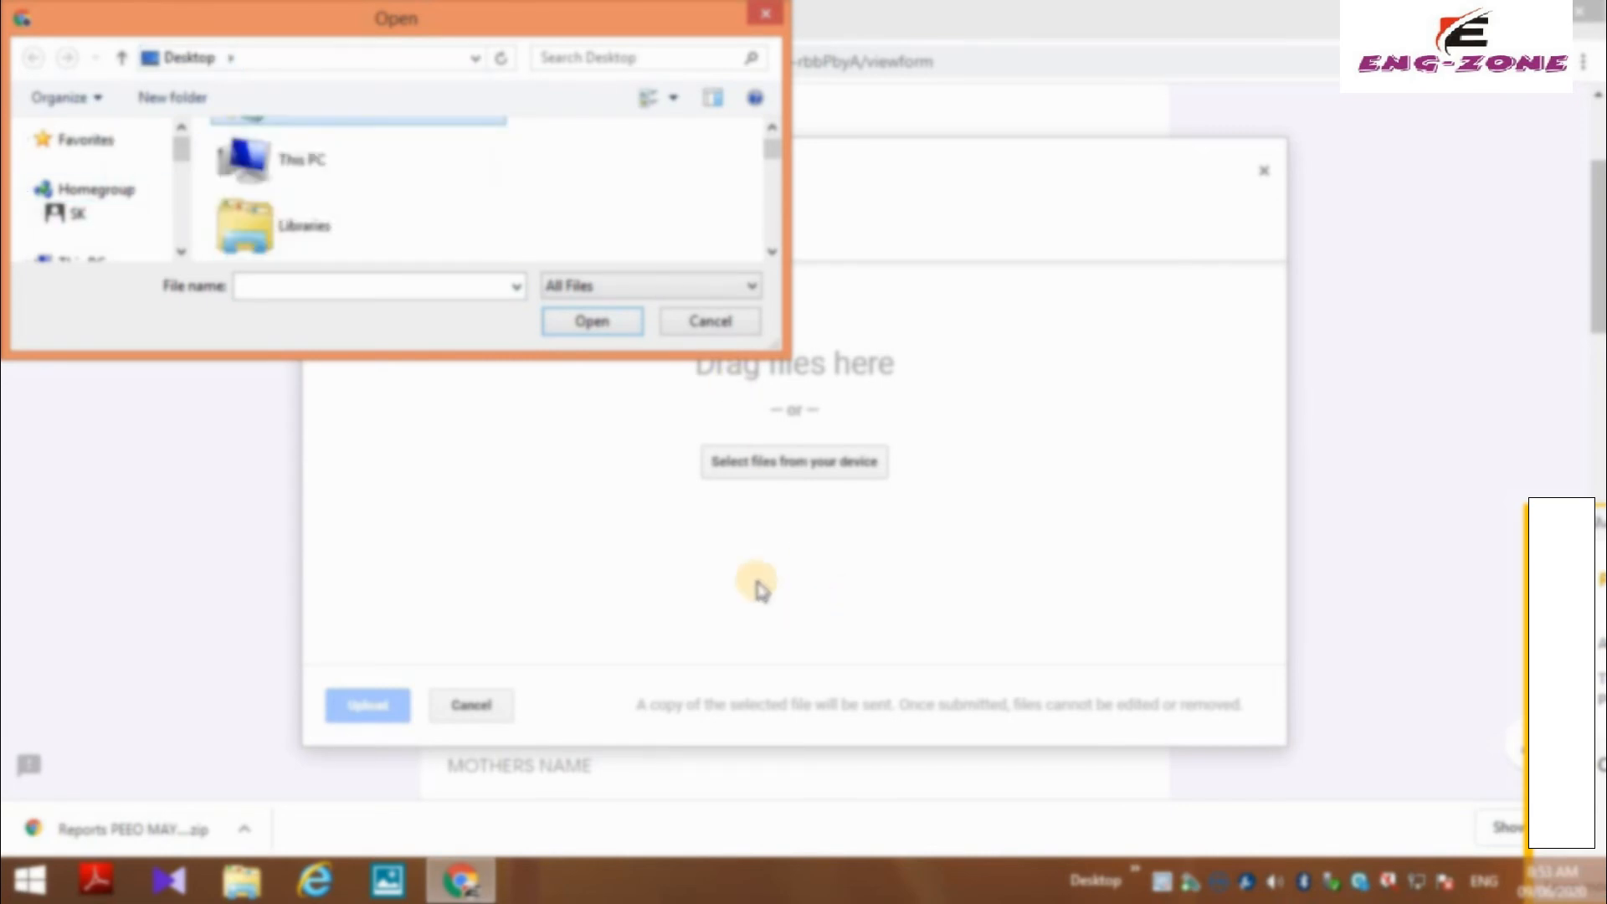
{"action": "left_click", "coordinate": [763, 13]}
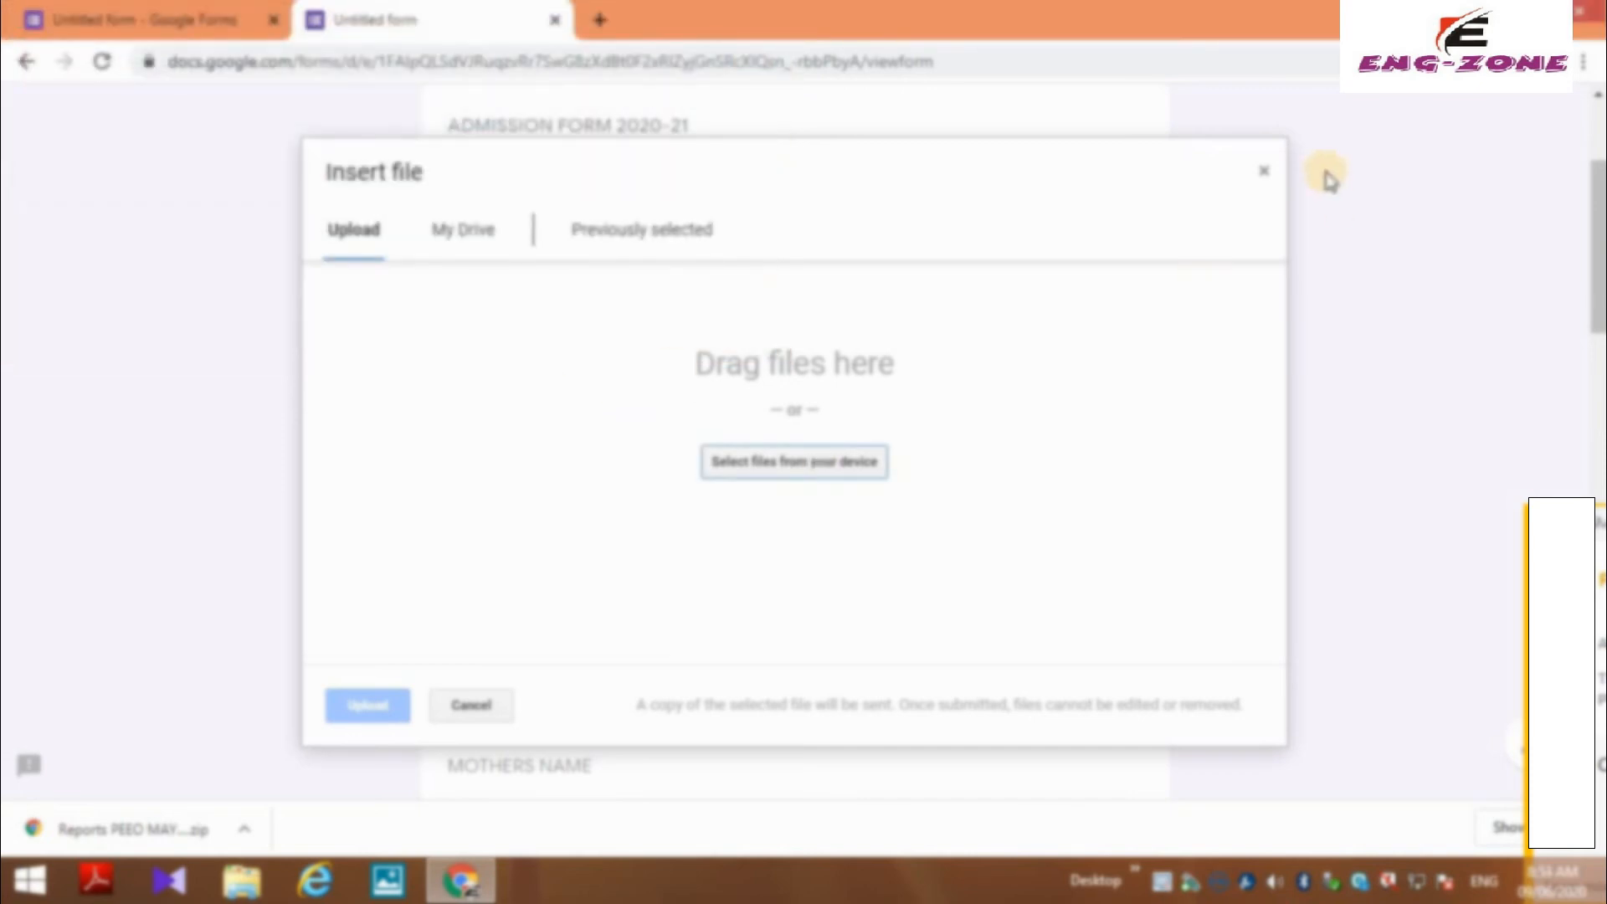
{"action": "left_click", "coordinate": [1263, 172]}
- Enter the parents' full names in the FATHER'S NAME and MOTHERS NAME questions
{"action": "scroll", "coordinate": [627, 475], "scroll_direction": "down", "scroll_amount": 1}
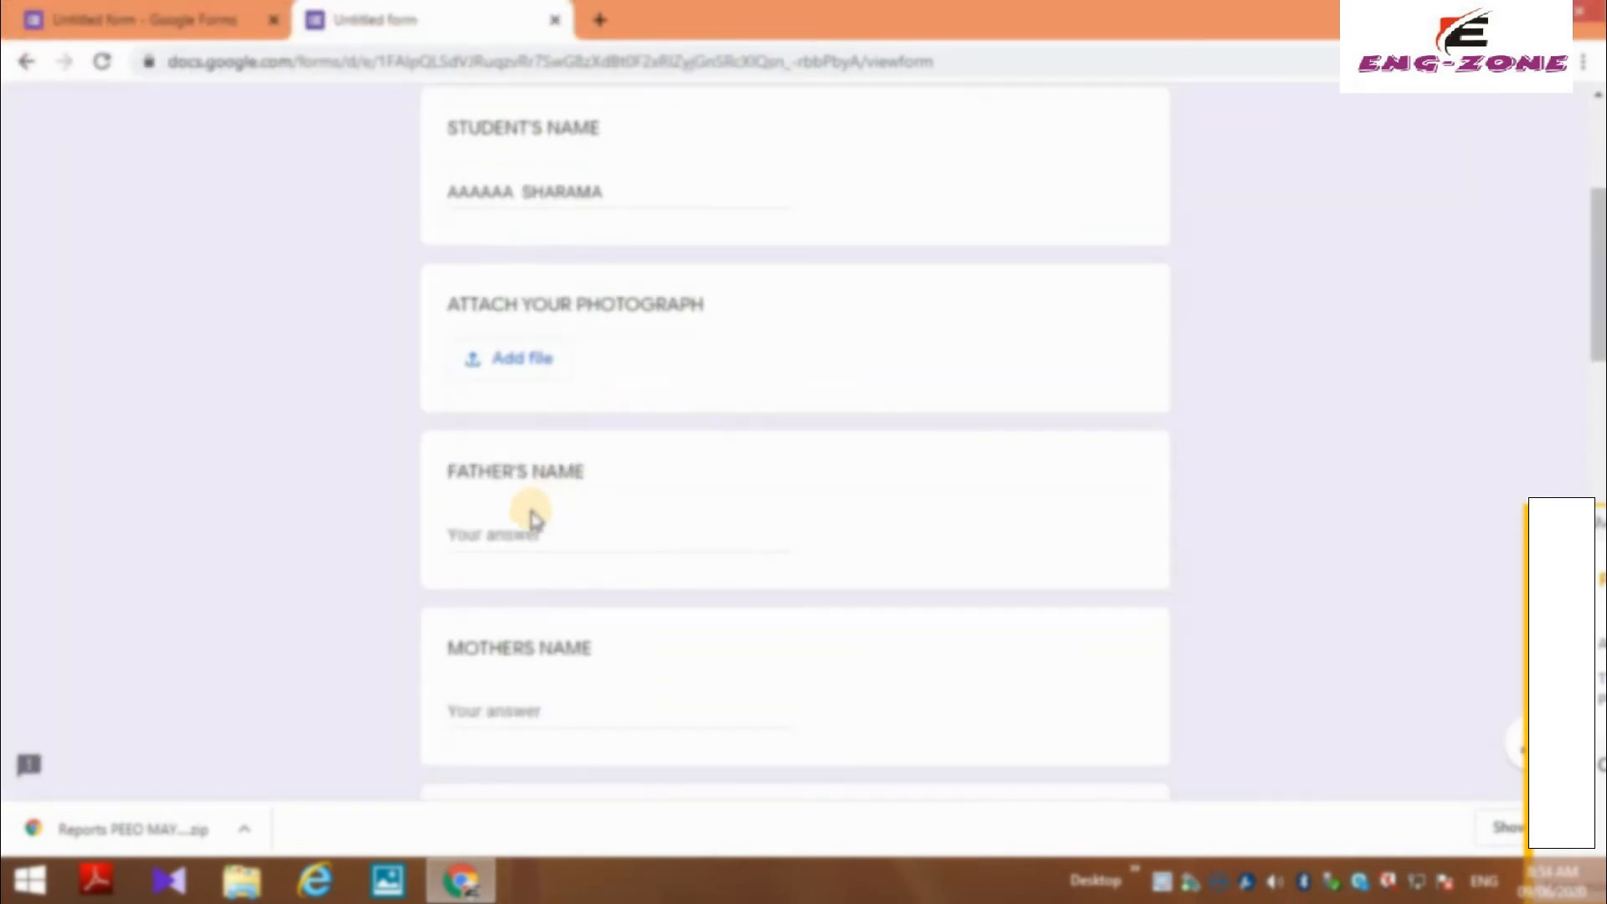
{"action": "left_click", "coordinate": [504, 534]}
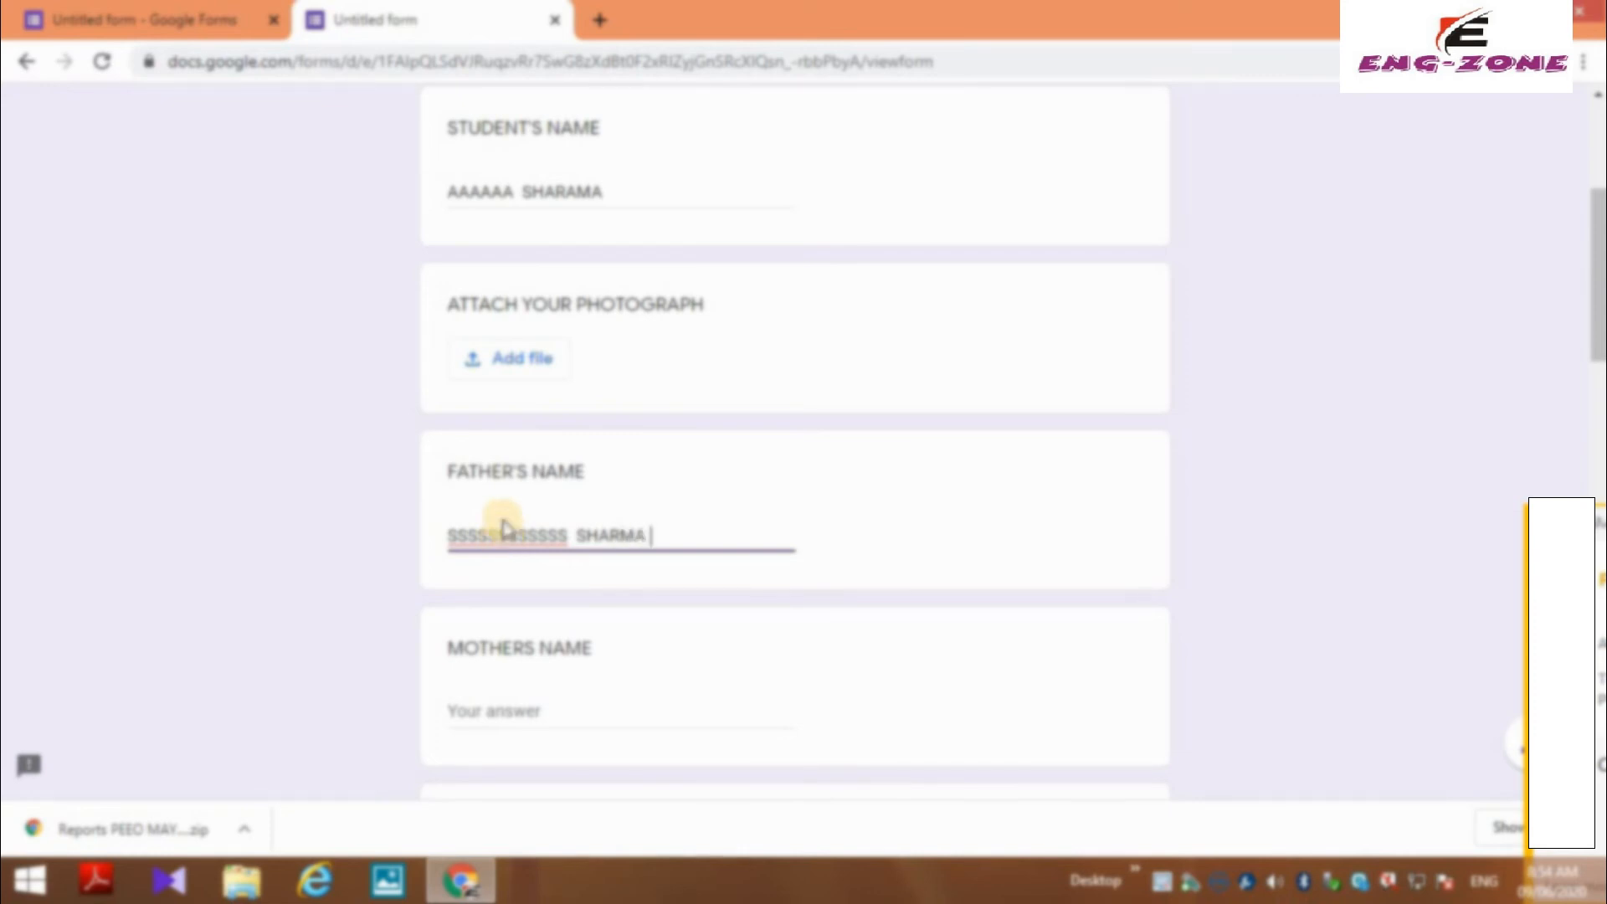
{"action": "scroll", "coordinate": [513, 584], "scroll_direction": "down", "scroll_amount": 2}
{"action": "left_click", "coordinate": [535, 475]}
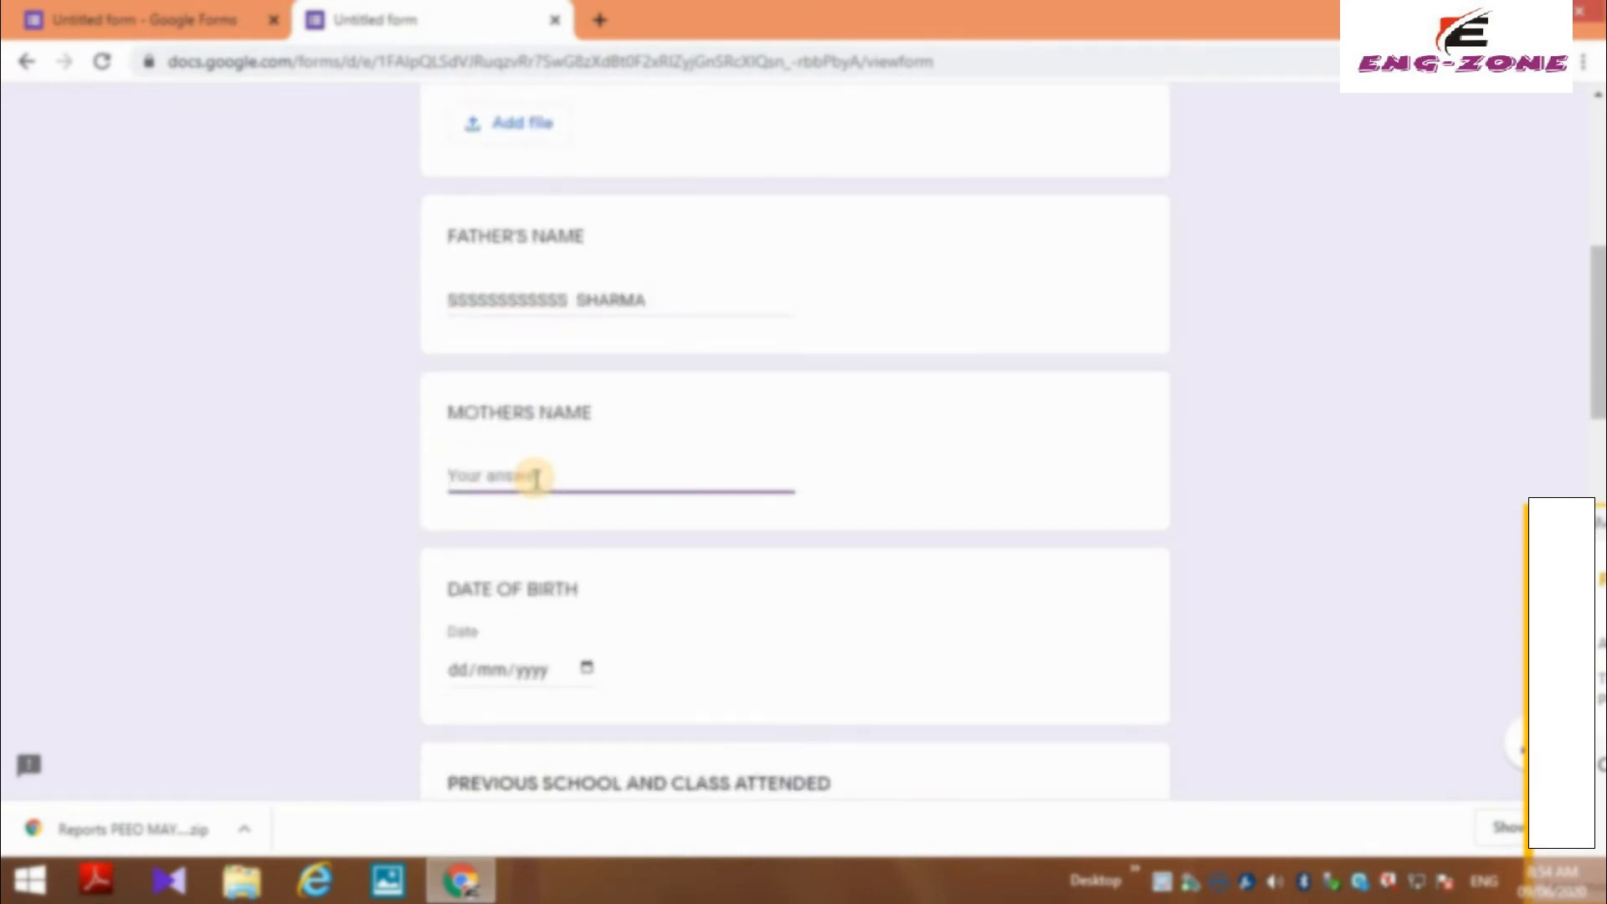
{"action": "type", "text": "DDDDDDDDDD SHARMA"}
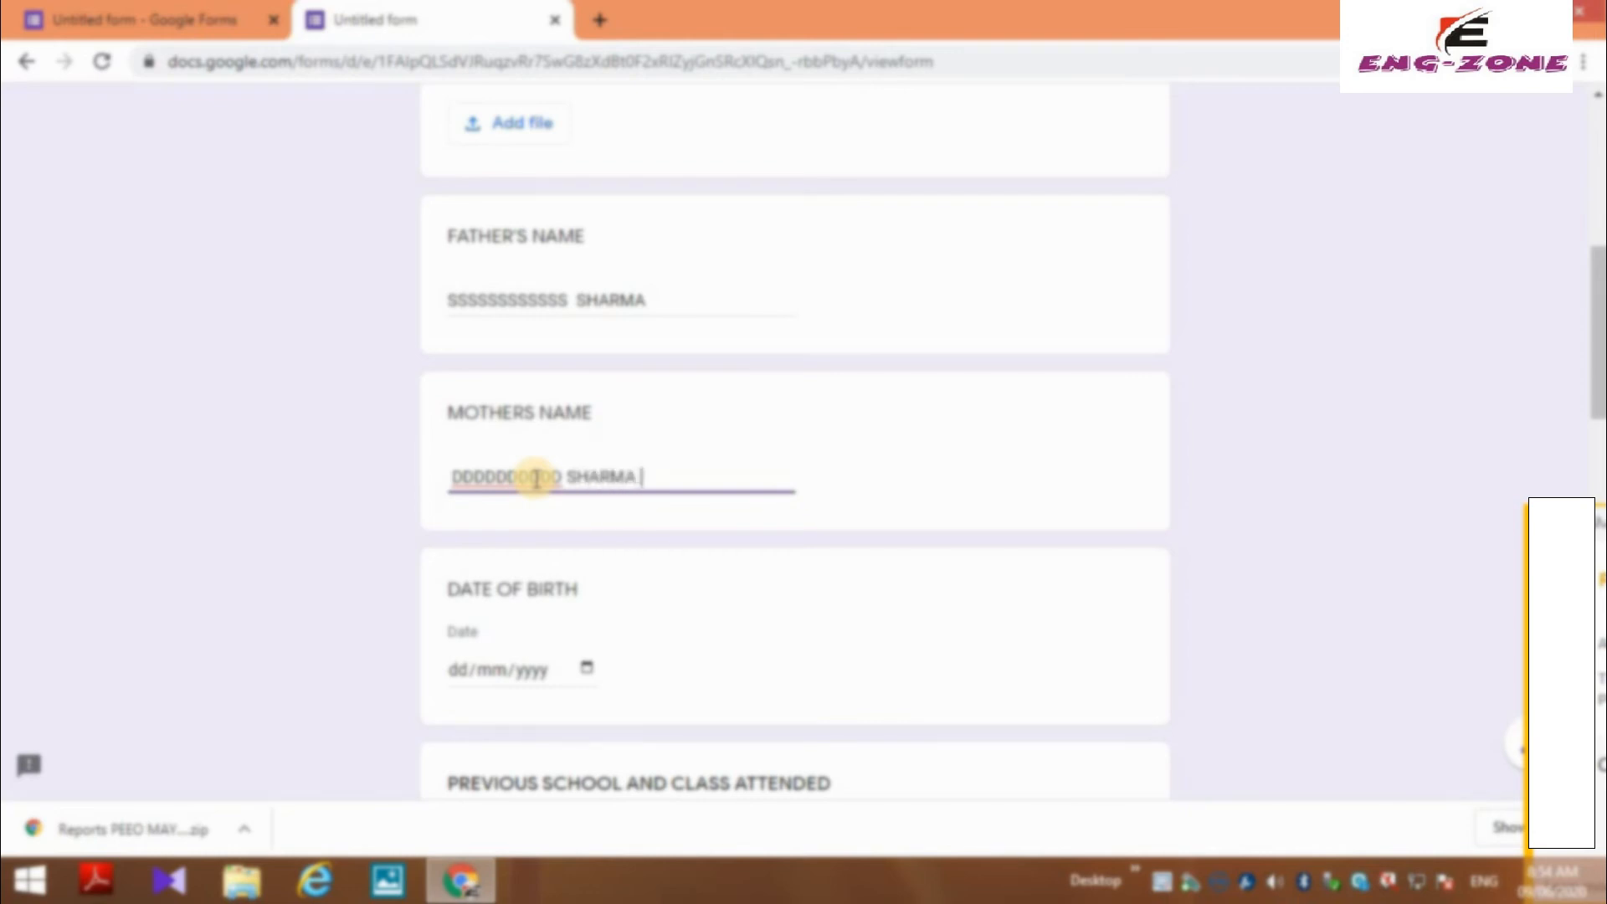
- Set the student's date of birth in the DATE OF BIRTH question by choosing its year, month and day
{"action": "scroll", "coordinate": [548, 489], "scroll_direction": "down", "scroll_amount": 2}
{"action": "left_click", "coordinate": [585, 432]}
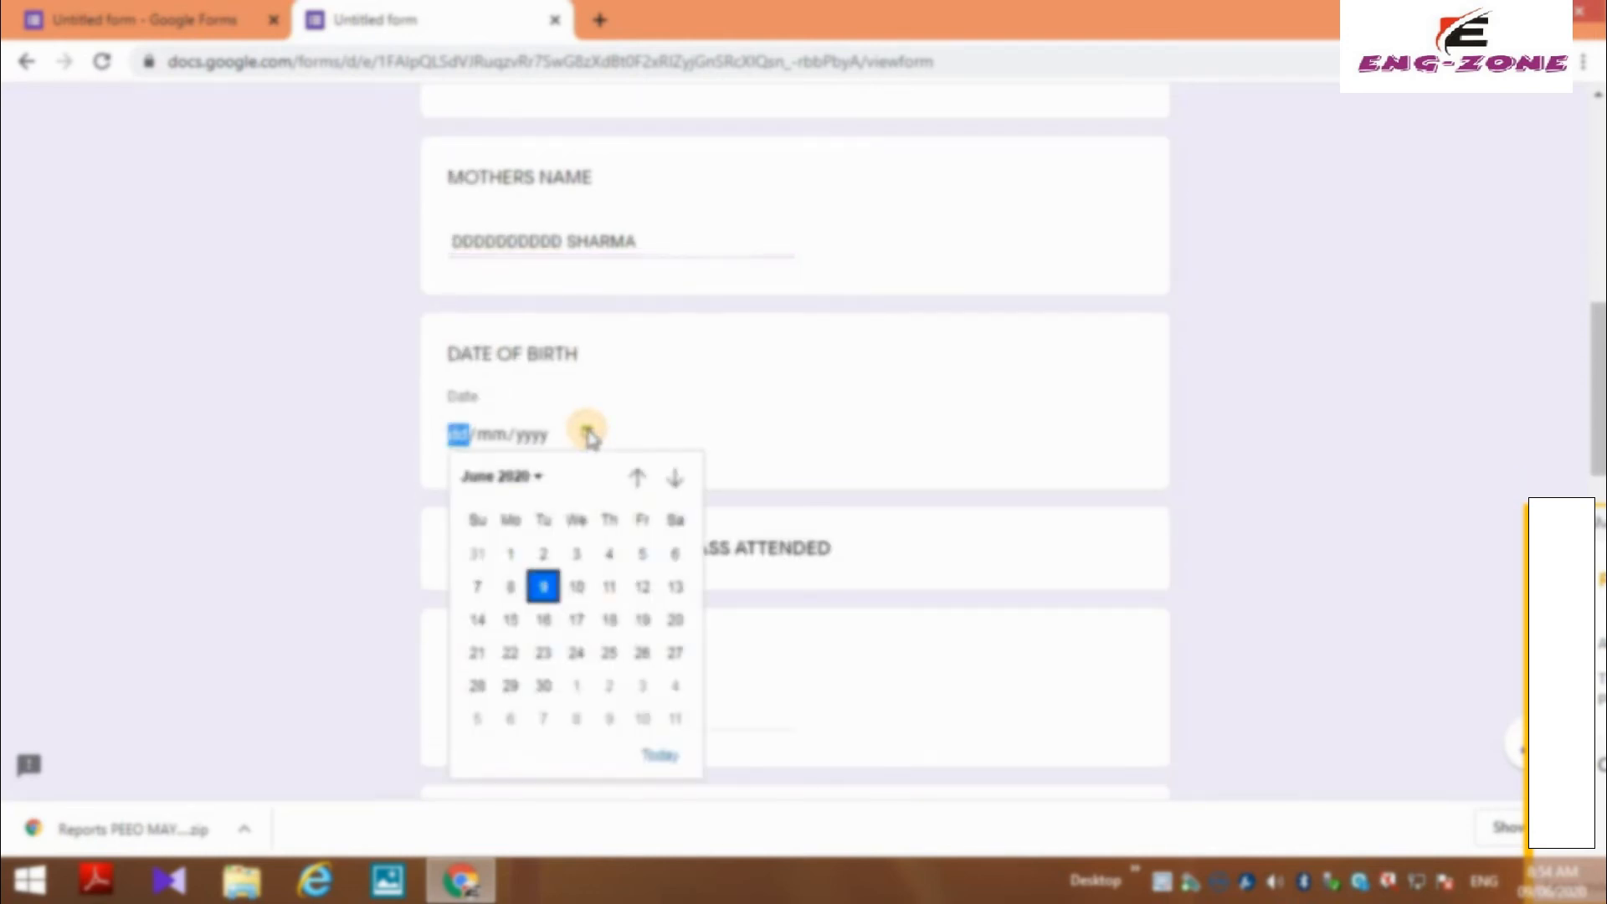
{"action": "left_click", "coordinate": [540, 477]}
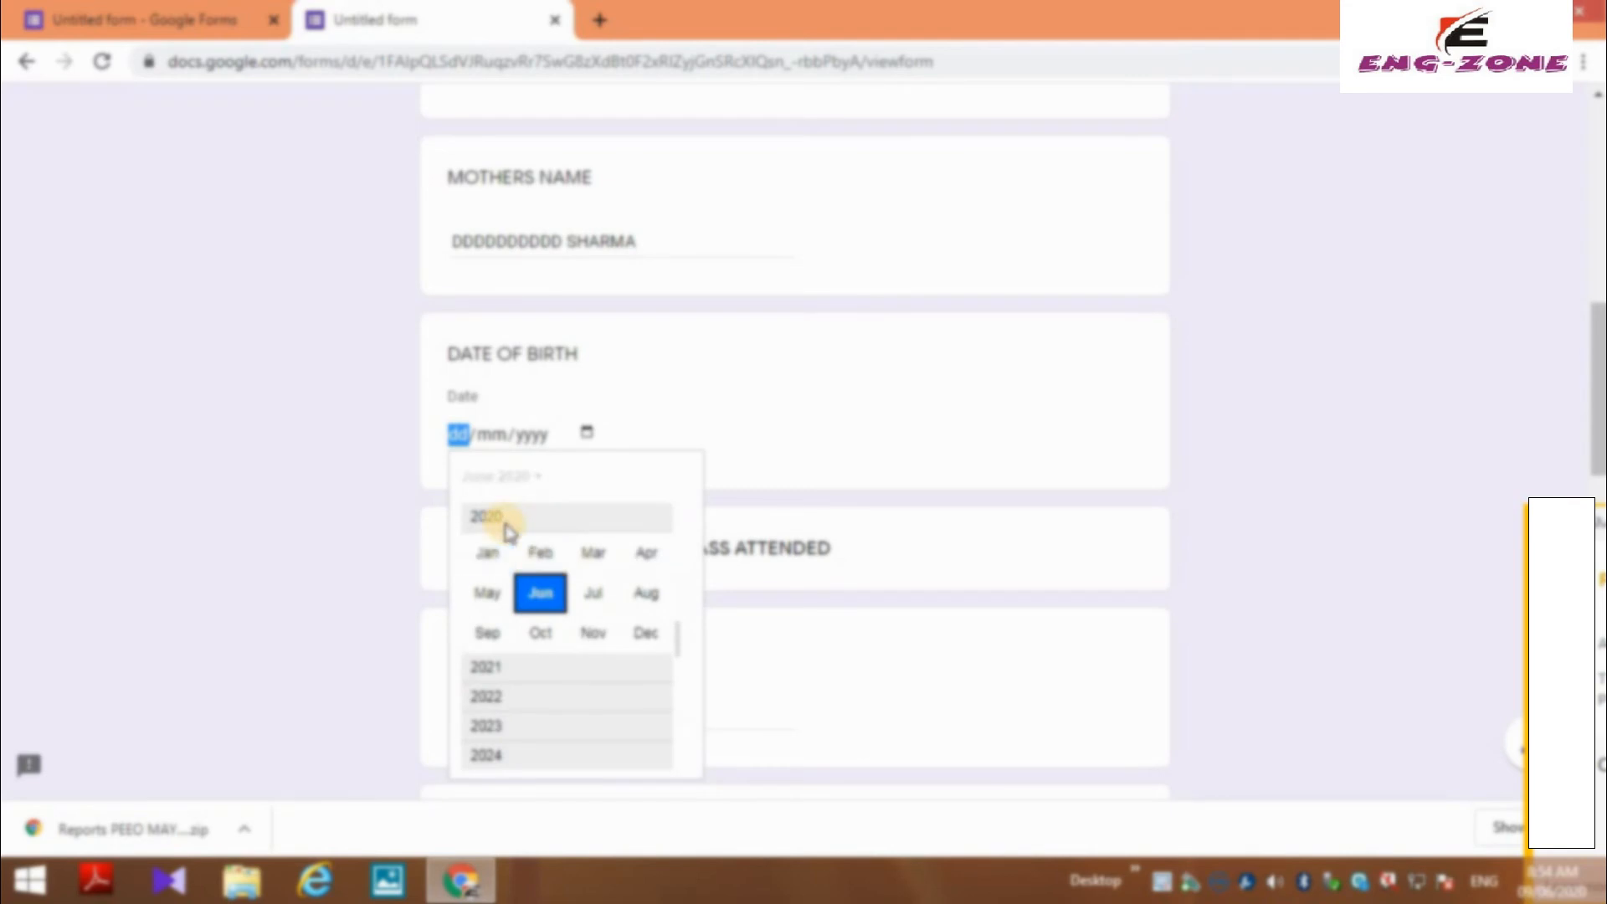
{"action": "scroll", "coordinate": [512, 565], "scroll_direction": "up", "scroll_amount": 5}
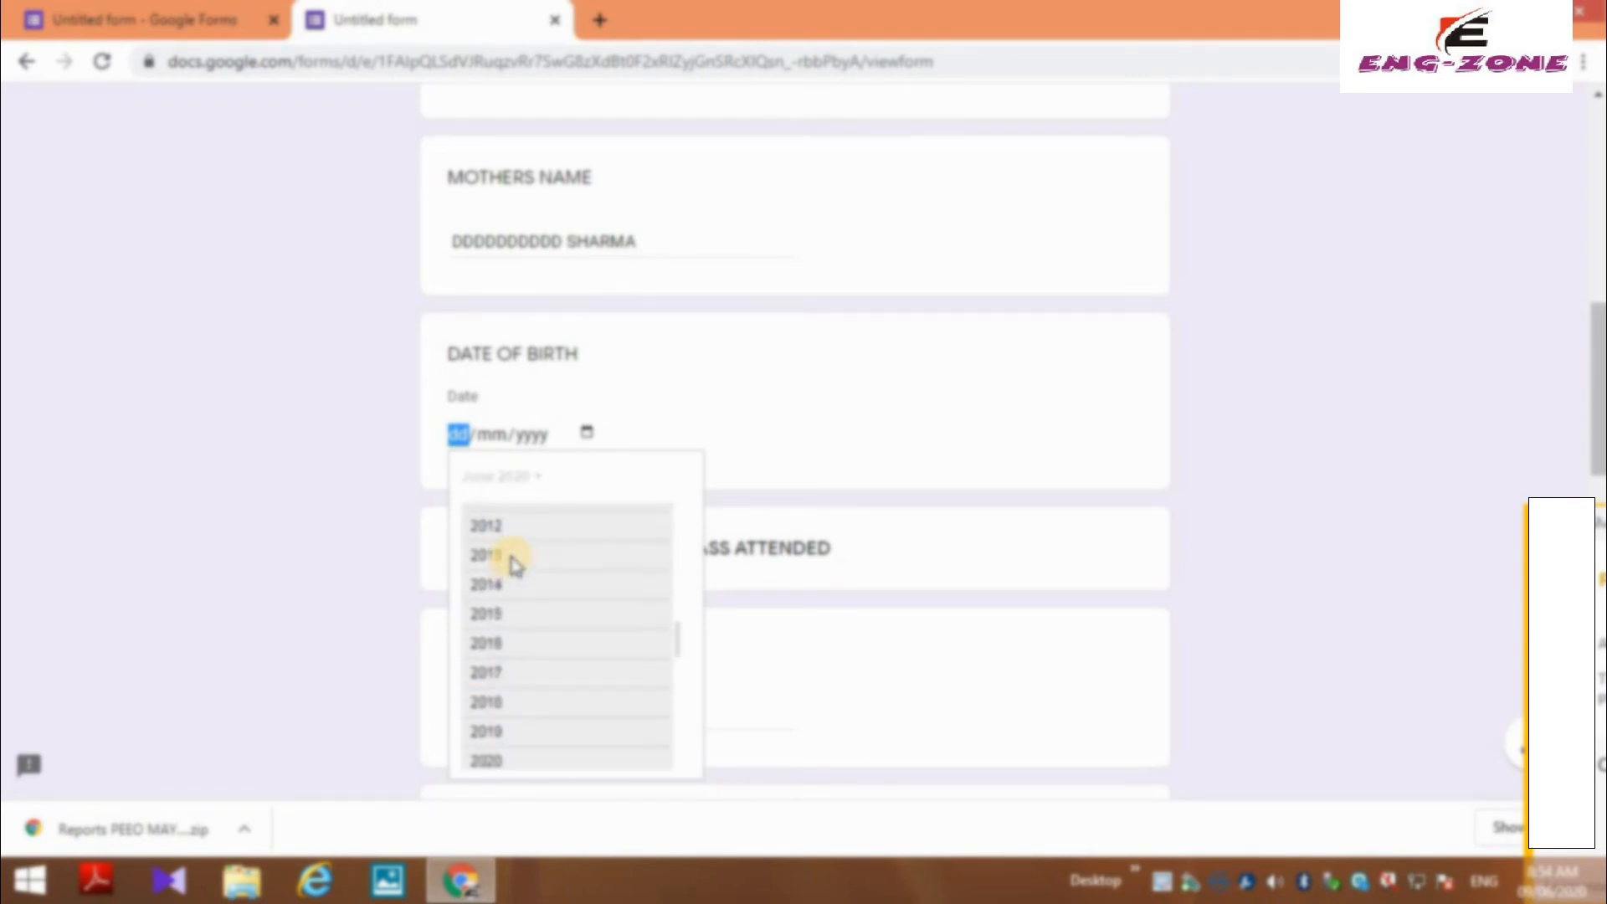
{"action": "scroll", "coordinate": [510, 565], "scroll_direction": "up", "scroll_amount": 1}
{"action": "left_click", "coordinate": [504, 527]}
{"action": "left_click", "coordinate": [549, 636]}
{"action": "left_click", "coordinate": [541, 650]}
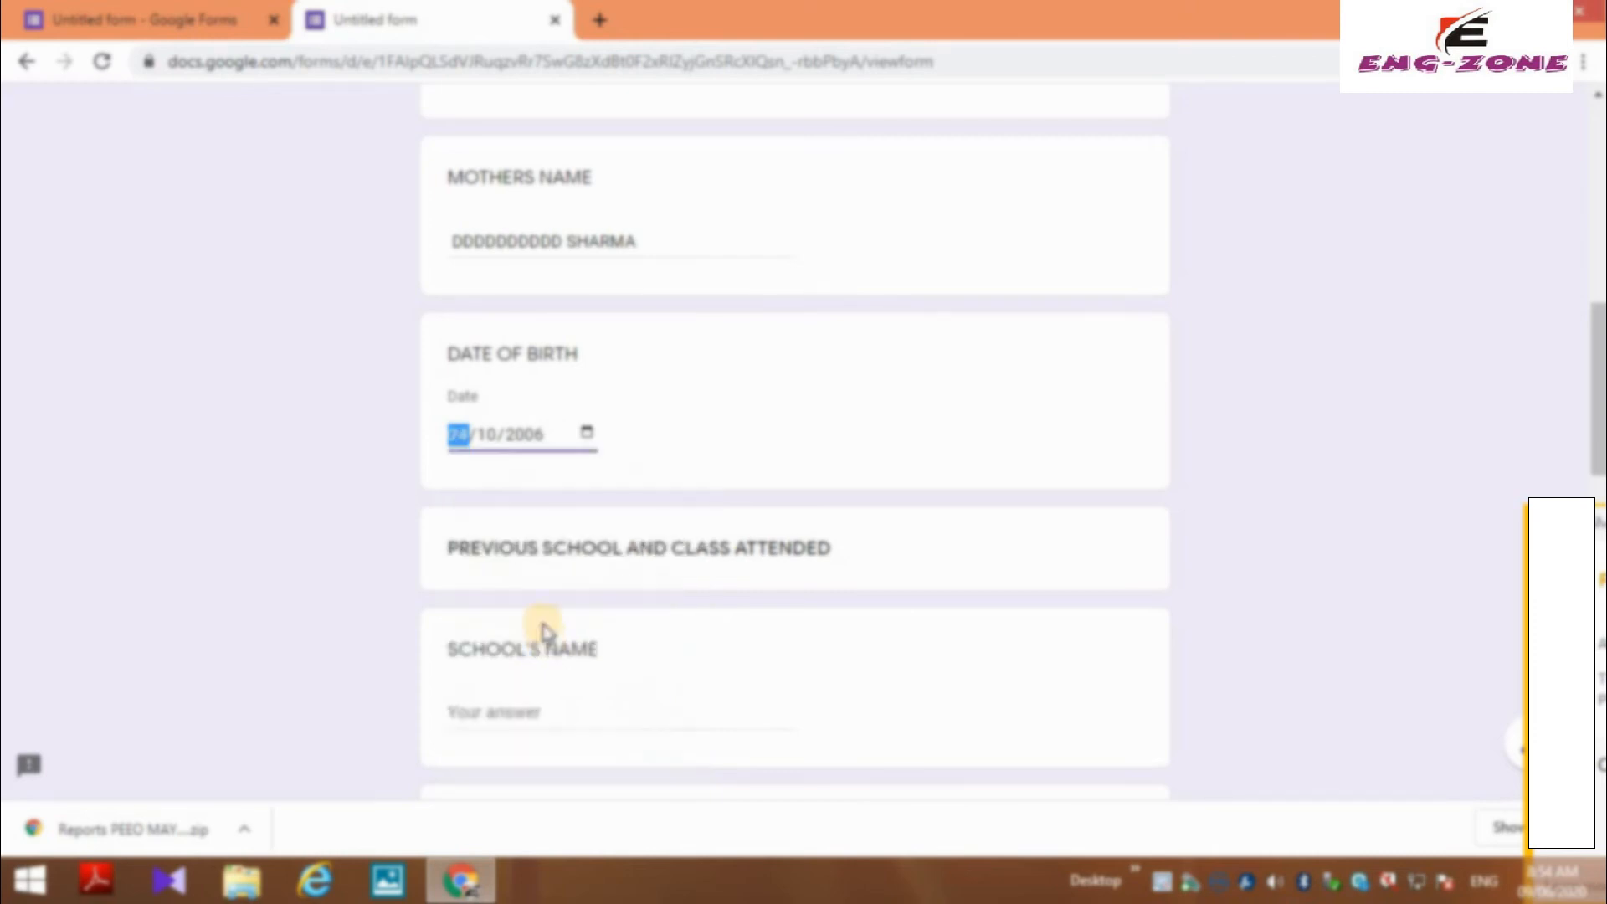
- Enter the previous school's name and give 8 as the class passed
{"action": "scroll", "coordinate": [536, 525], "scroll_direction": "down", "scroll_amount": 2}
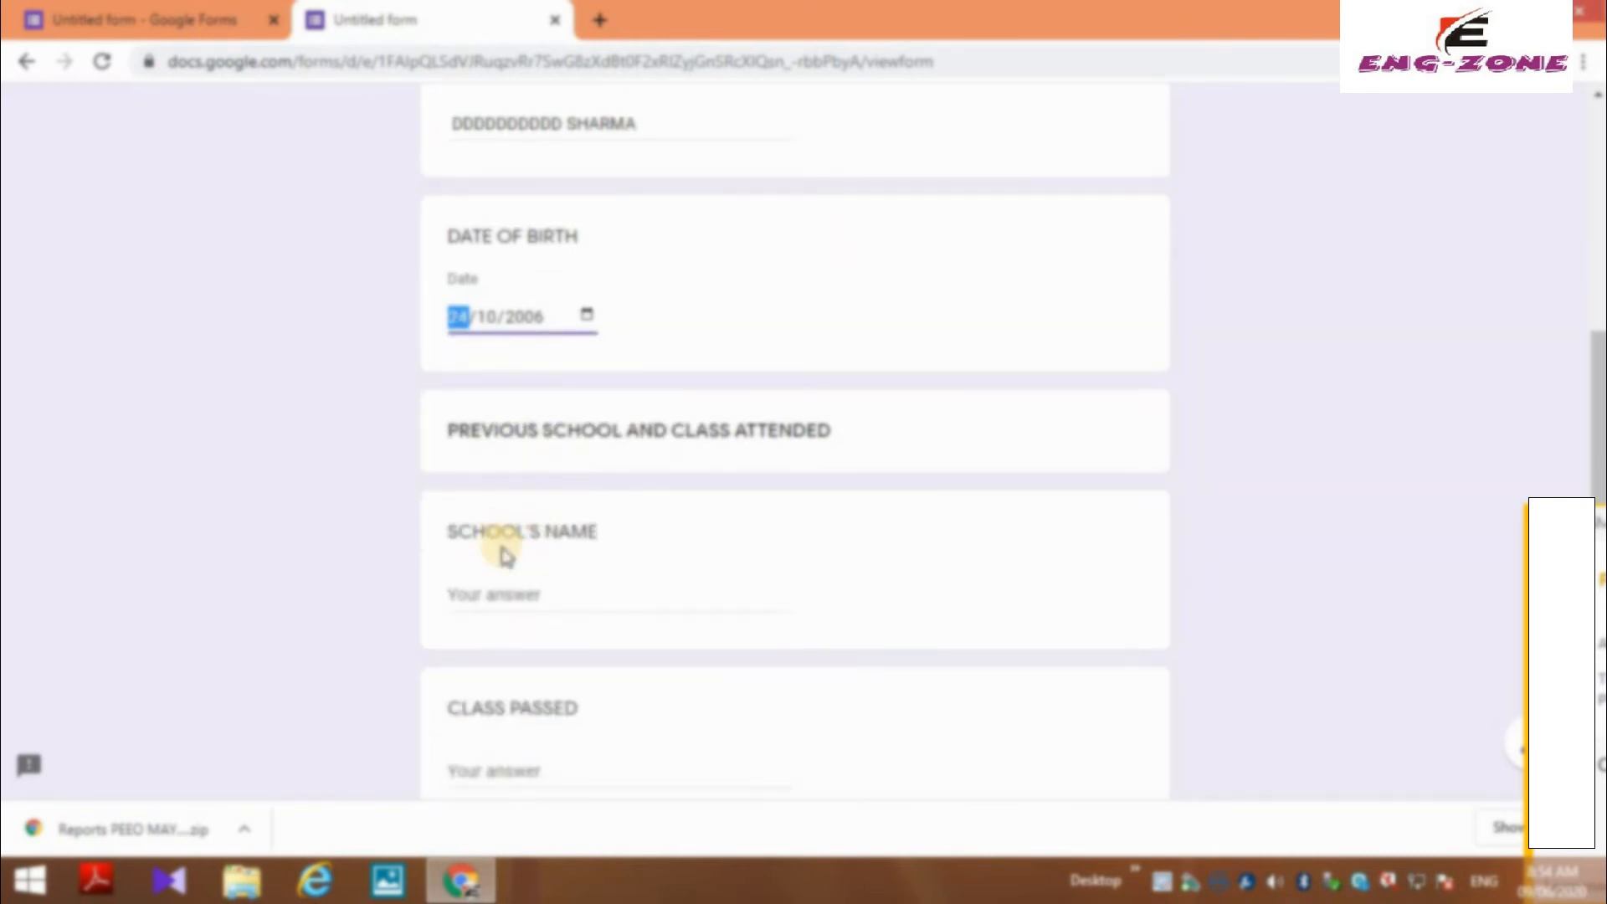
{"action": "left_click", "coordinate": [497, 590]}
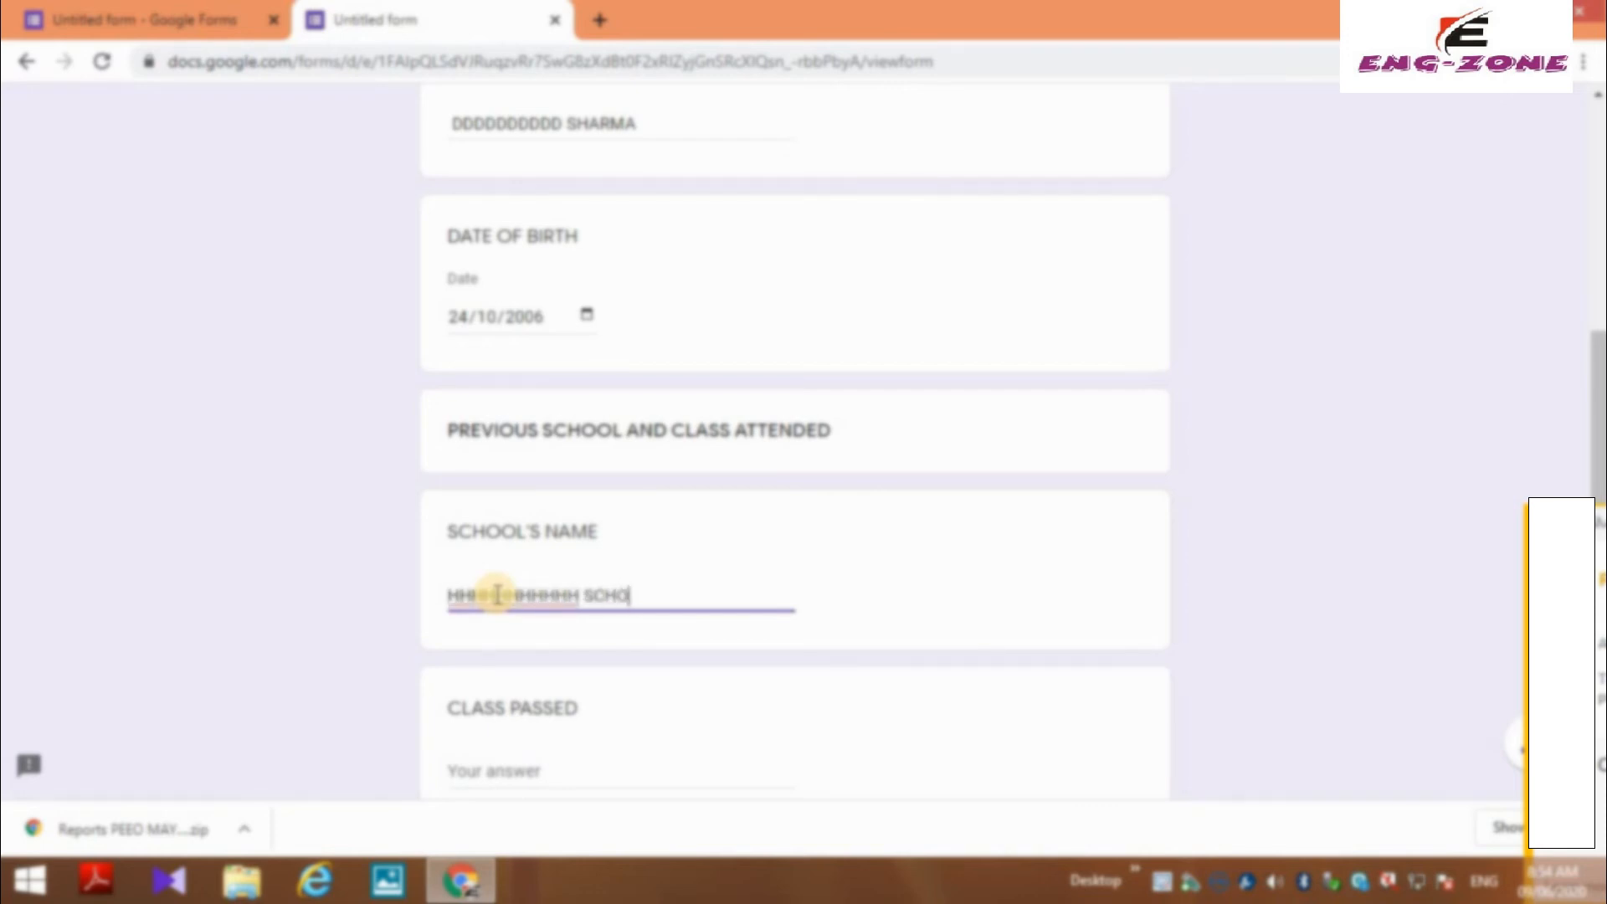
{"action": "scroll", "coordinate": [511, 602], "scroll_direction": "down", "scroll_amount": 3}
{"action": "left_click", "coordinate": [603, 548]}
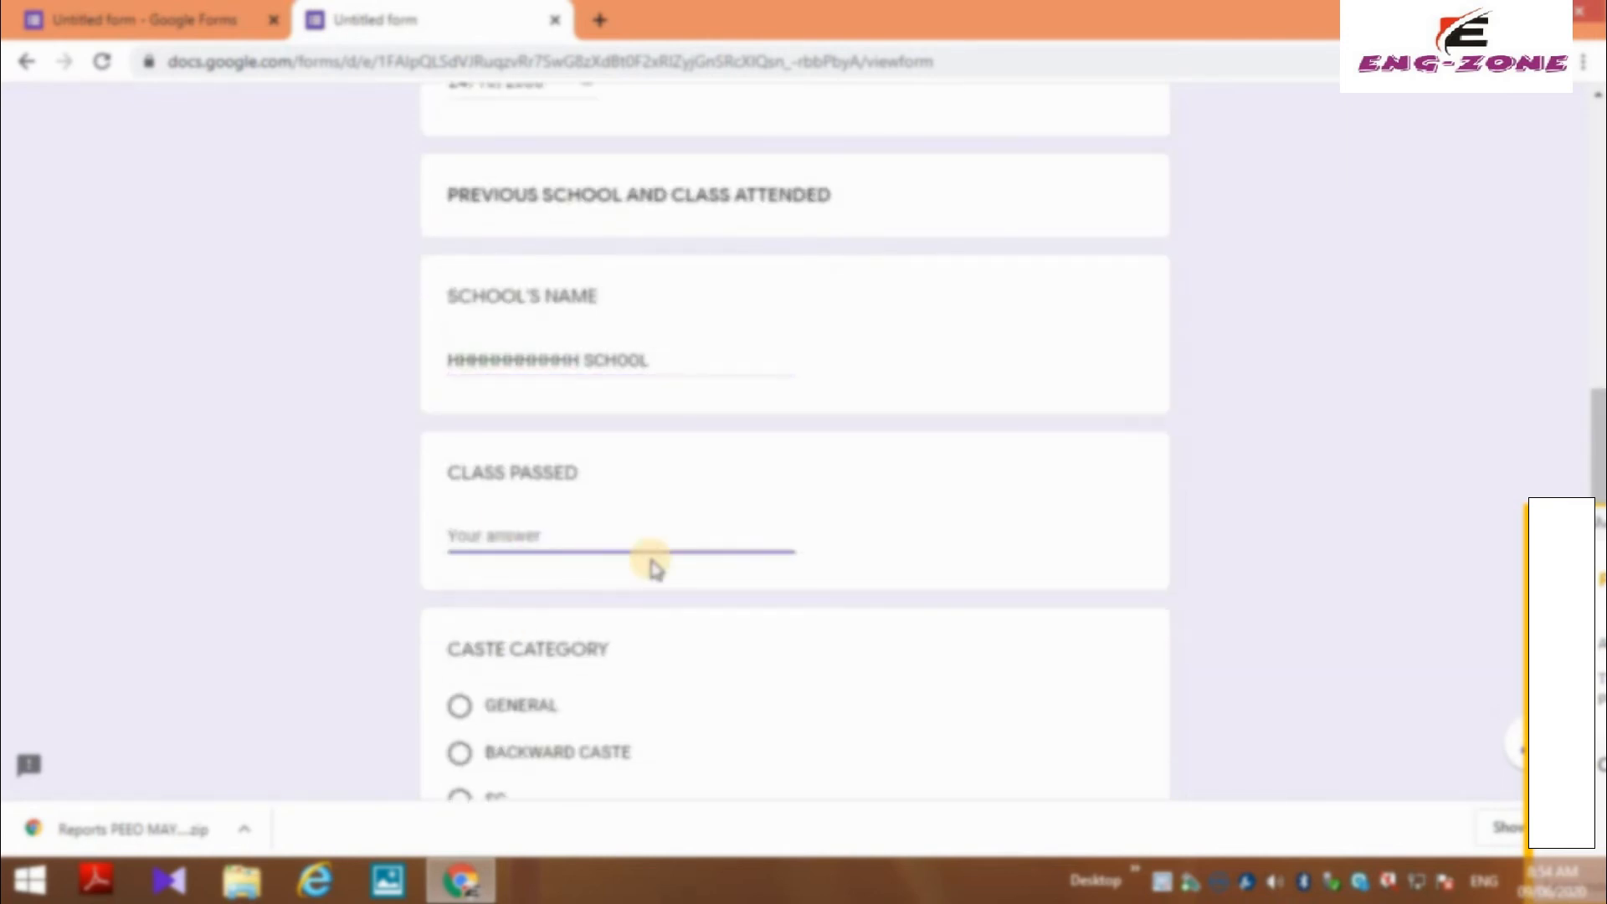
{"action": "type", "text": "8"}
- Choose BACKWARD CASTE as the caste category and Option 1 for CLASS TO BE ADMIRED
{"action": "scroll", "coordinate": [648, 577], "scroll_direction": "down", "scroll_amount": 3}
{"action": "left_click", "coordinate": [462, 517]}
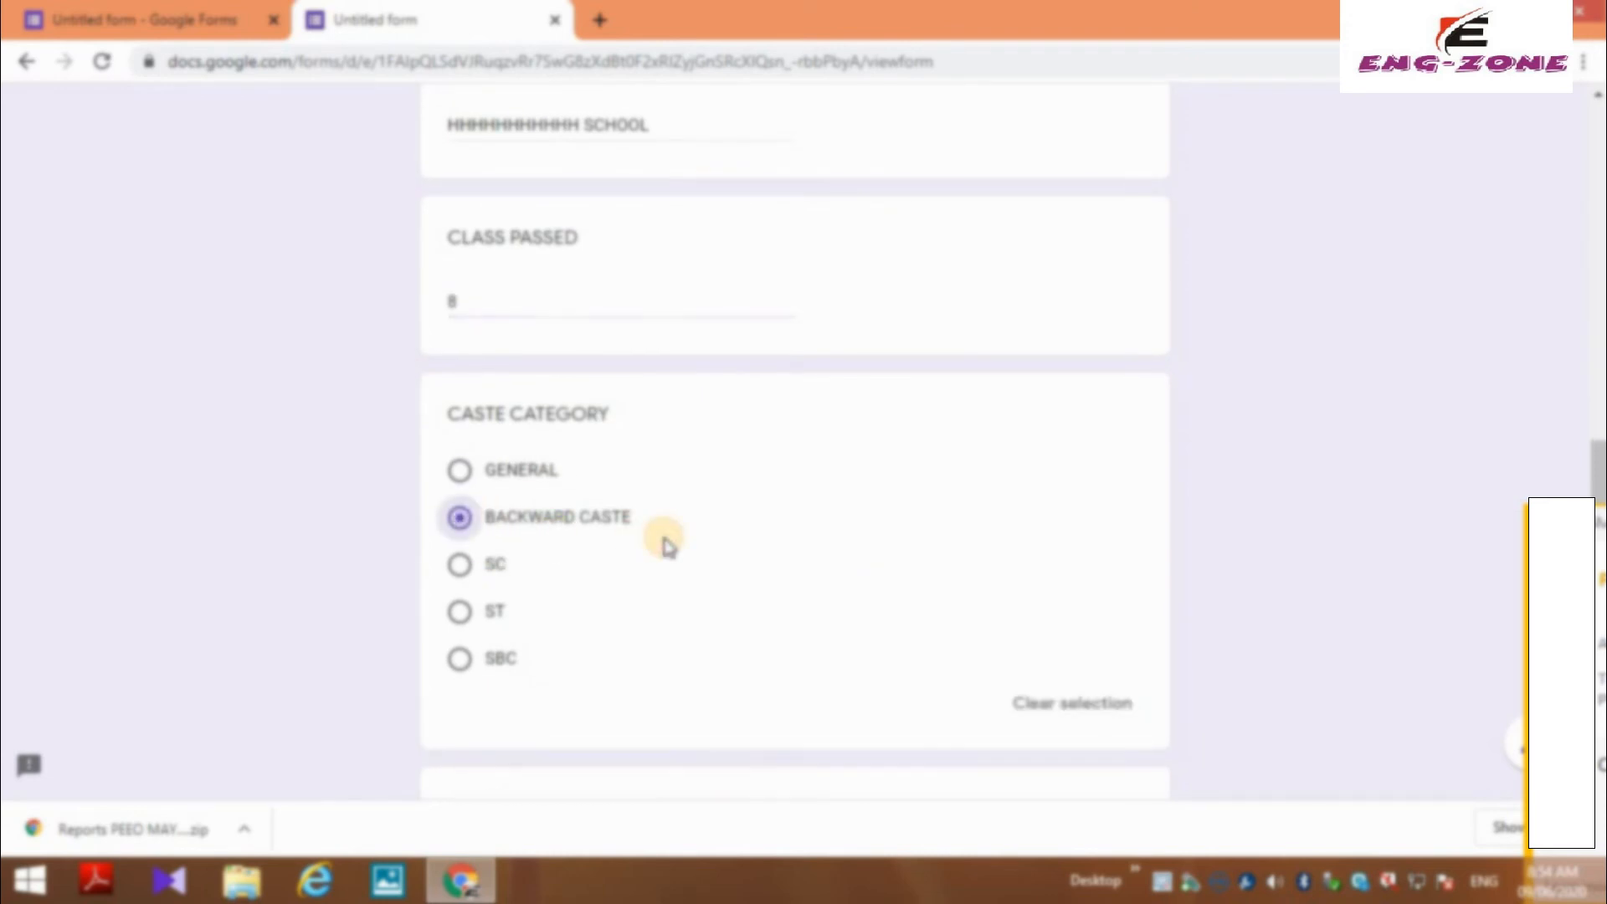
{"action": "scroll", "coordinate": [665, 544], "scroll_direction": "down", "scroll_amount": 4}
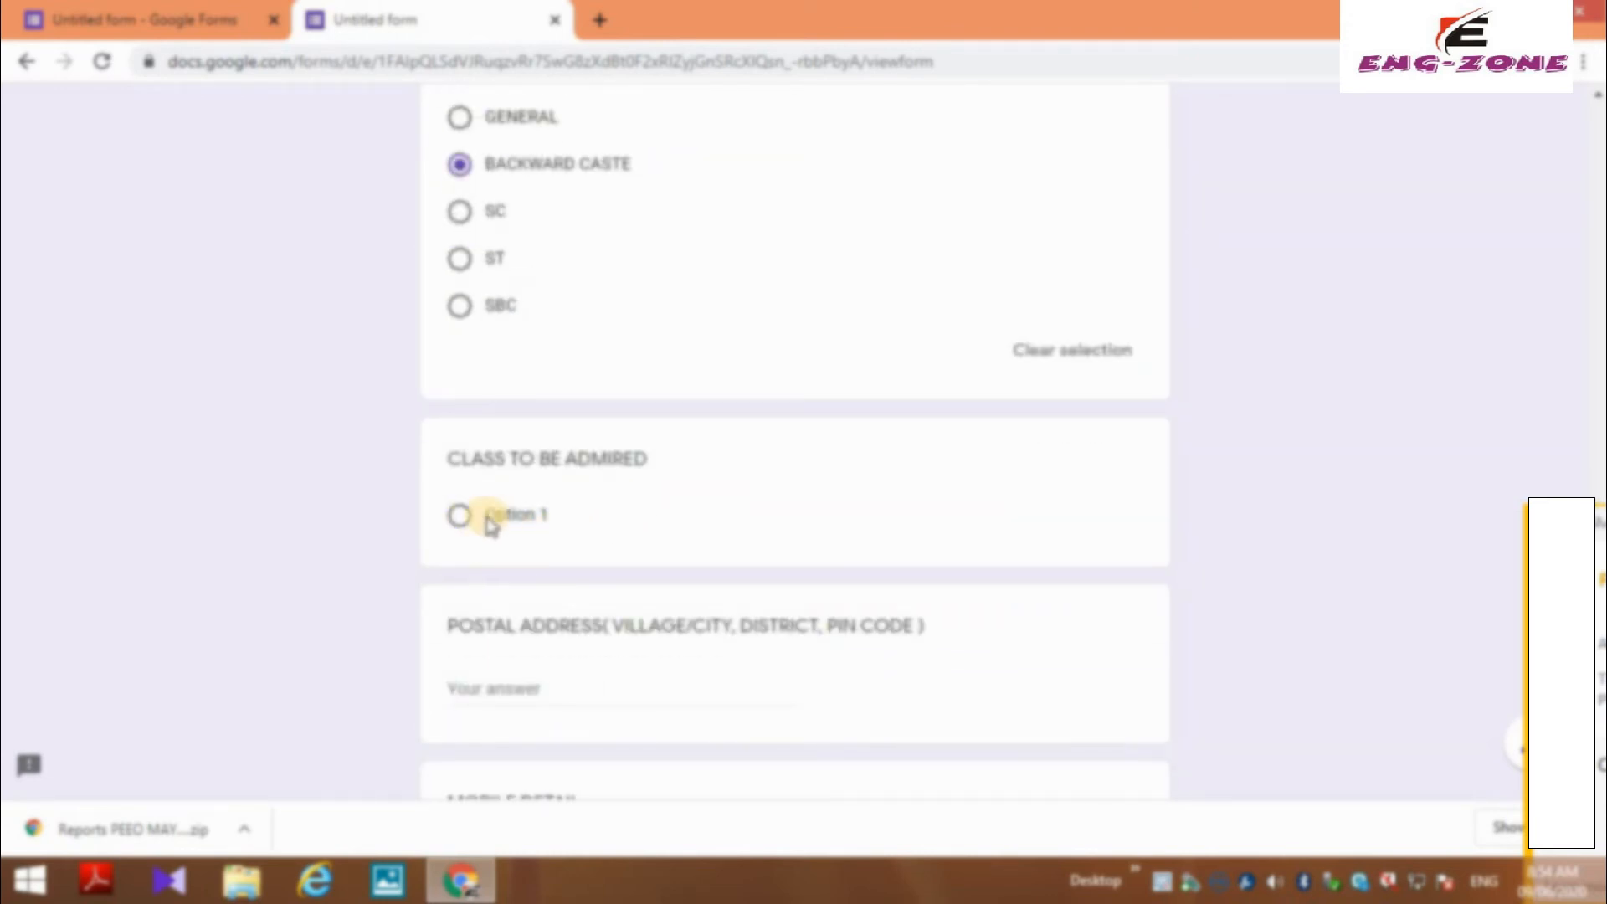
{"action": "left_click", "coordinate": [459, 515]}
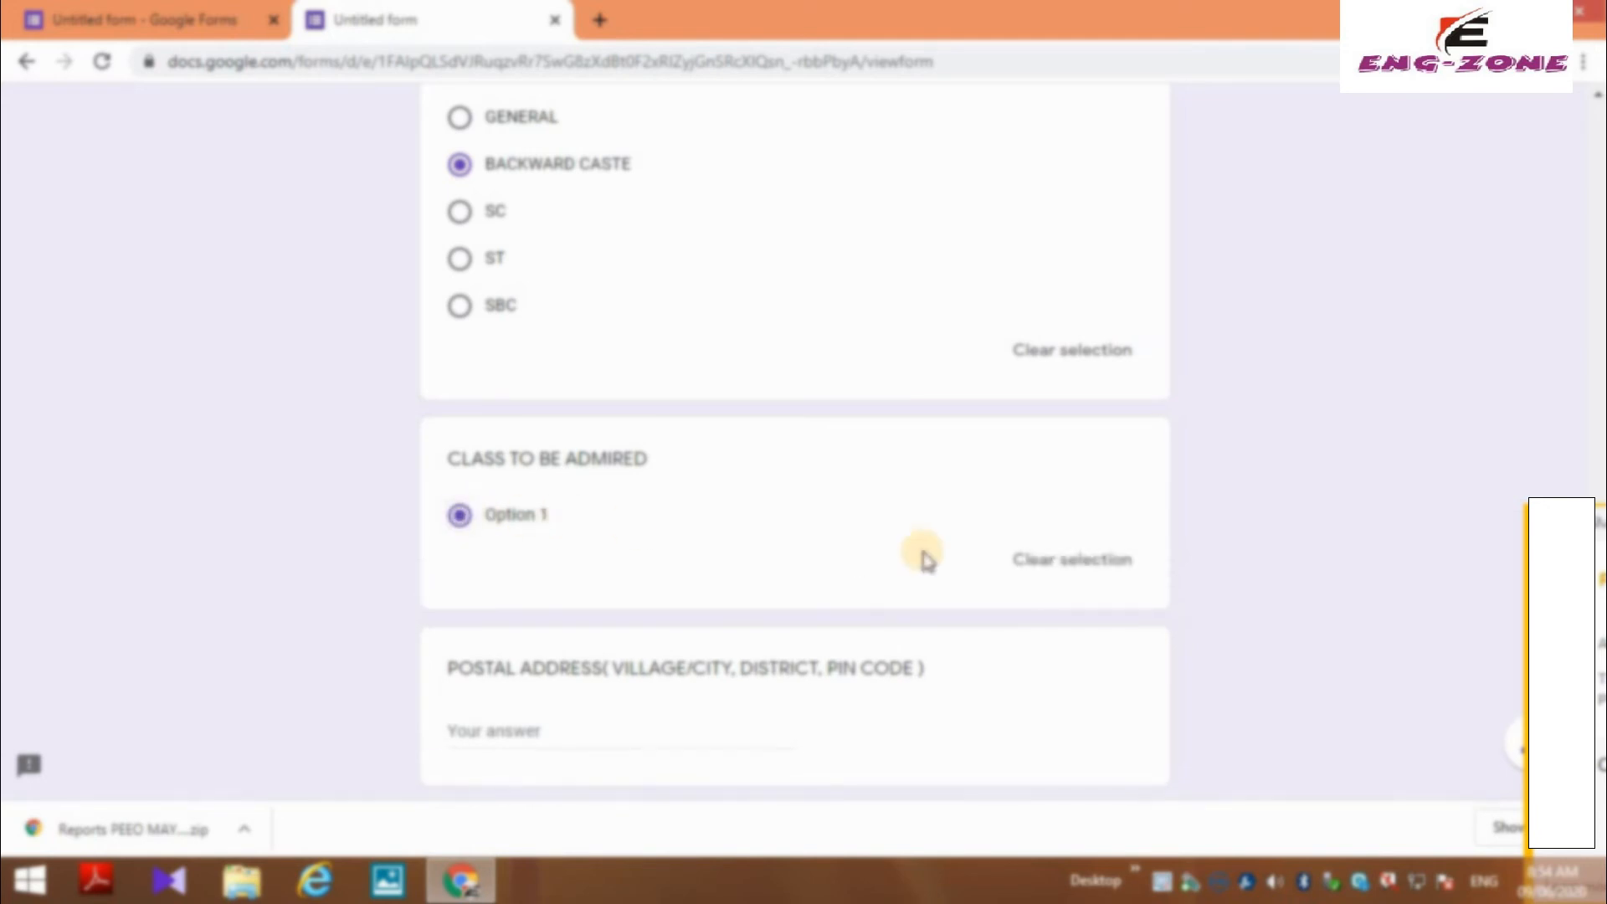
{"action": "left_click", "coordinate": [1061, 562]}
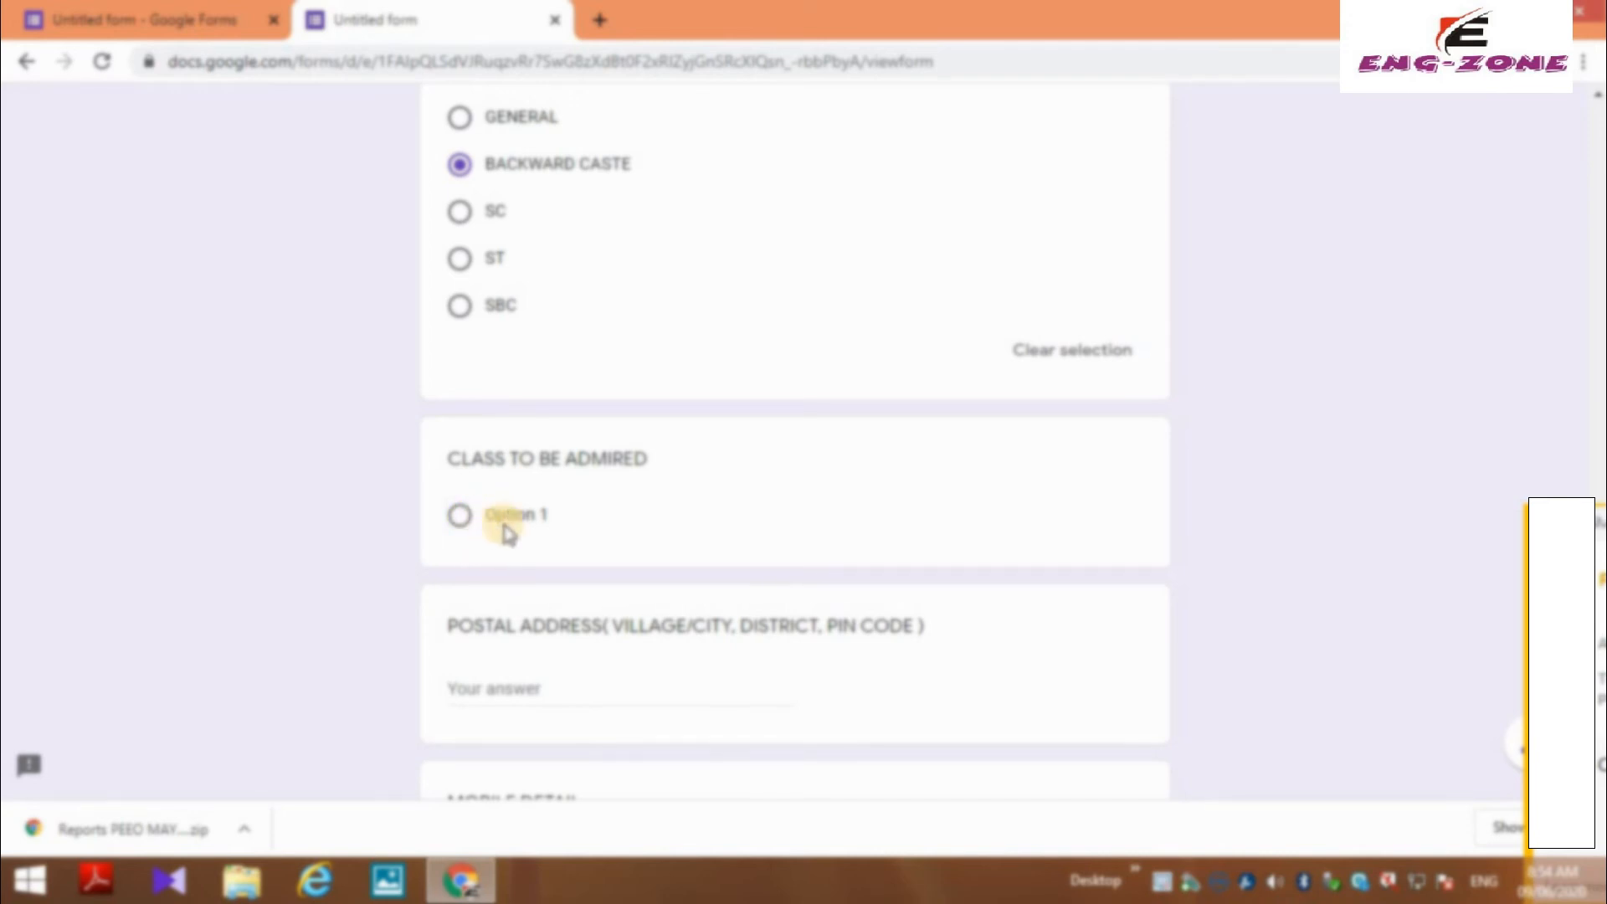
{"action": "scroll", "coordinate": [510, 511], "scroll_direction": "down", "scroll_amount": 1}
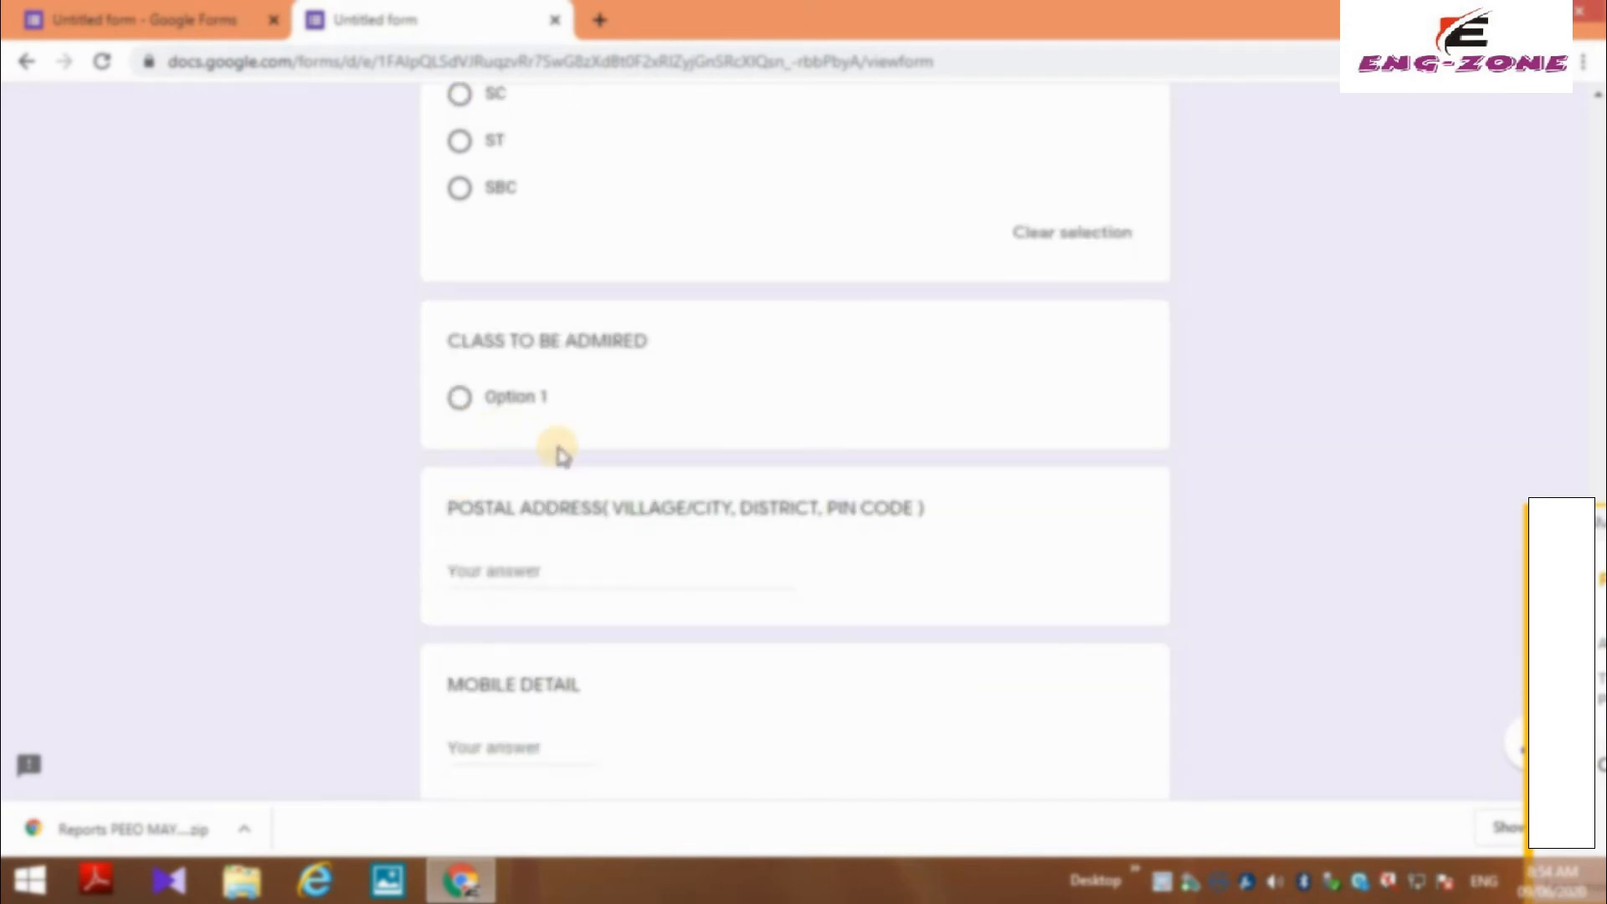
{"action": "left_click", "coordinate": [514, 405]}
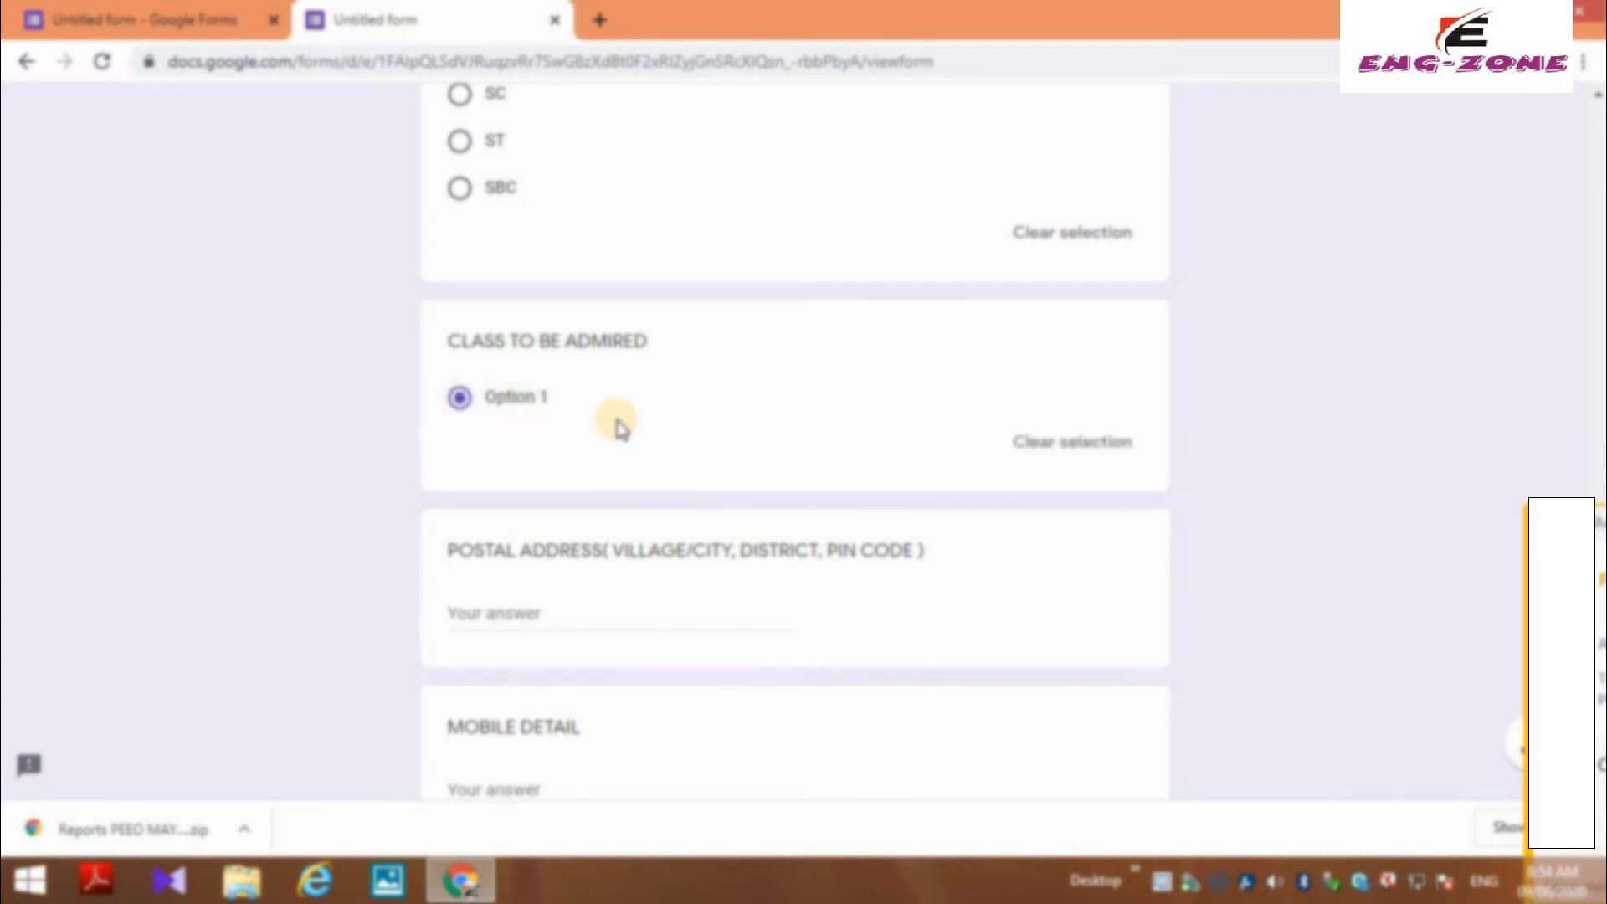
- Fill in the postal address and the mobile number, and submit the completed admission form
{"action": "scroll", "coordinate": [489, 545], "scroll_direction": "down", "scroll_amount": 1}
{"action": "left_click", "coordinate": [493, 492]}
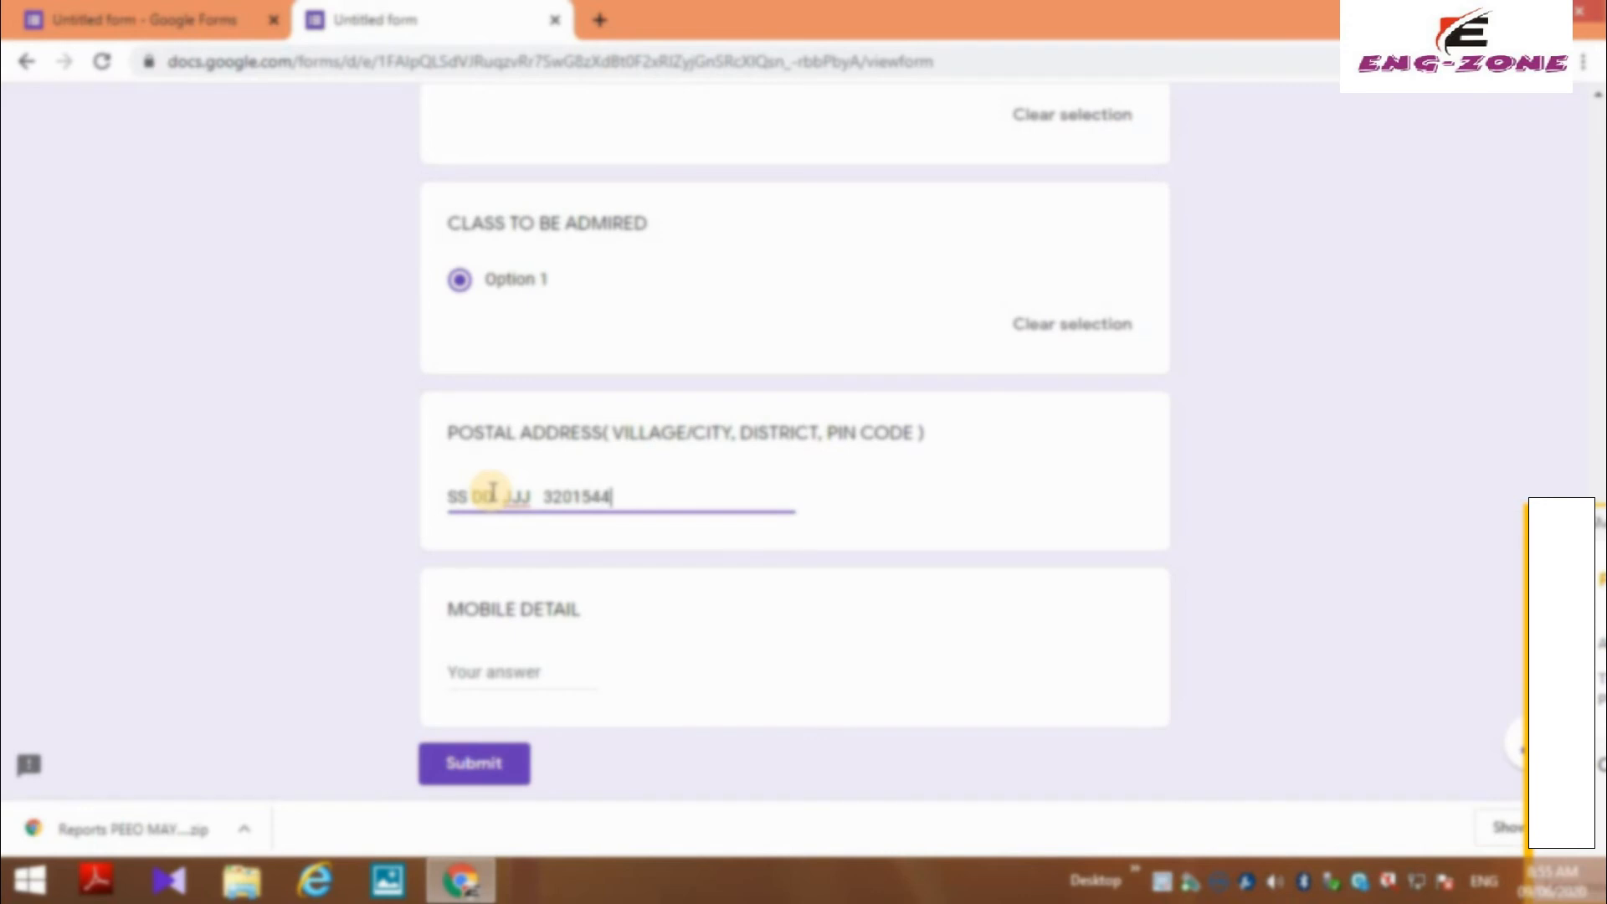
{"action": "scroll", "coordinate": [553, 586], "scroll_direction": "down", "scroll_amount": 1}
{"action": "left_click", "coordinate": [521, 548]}
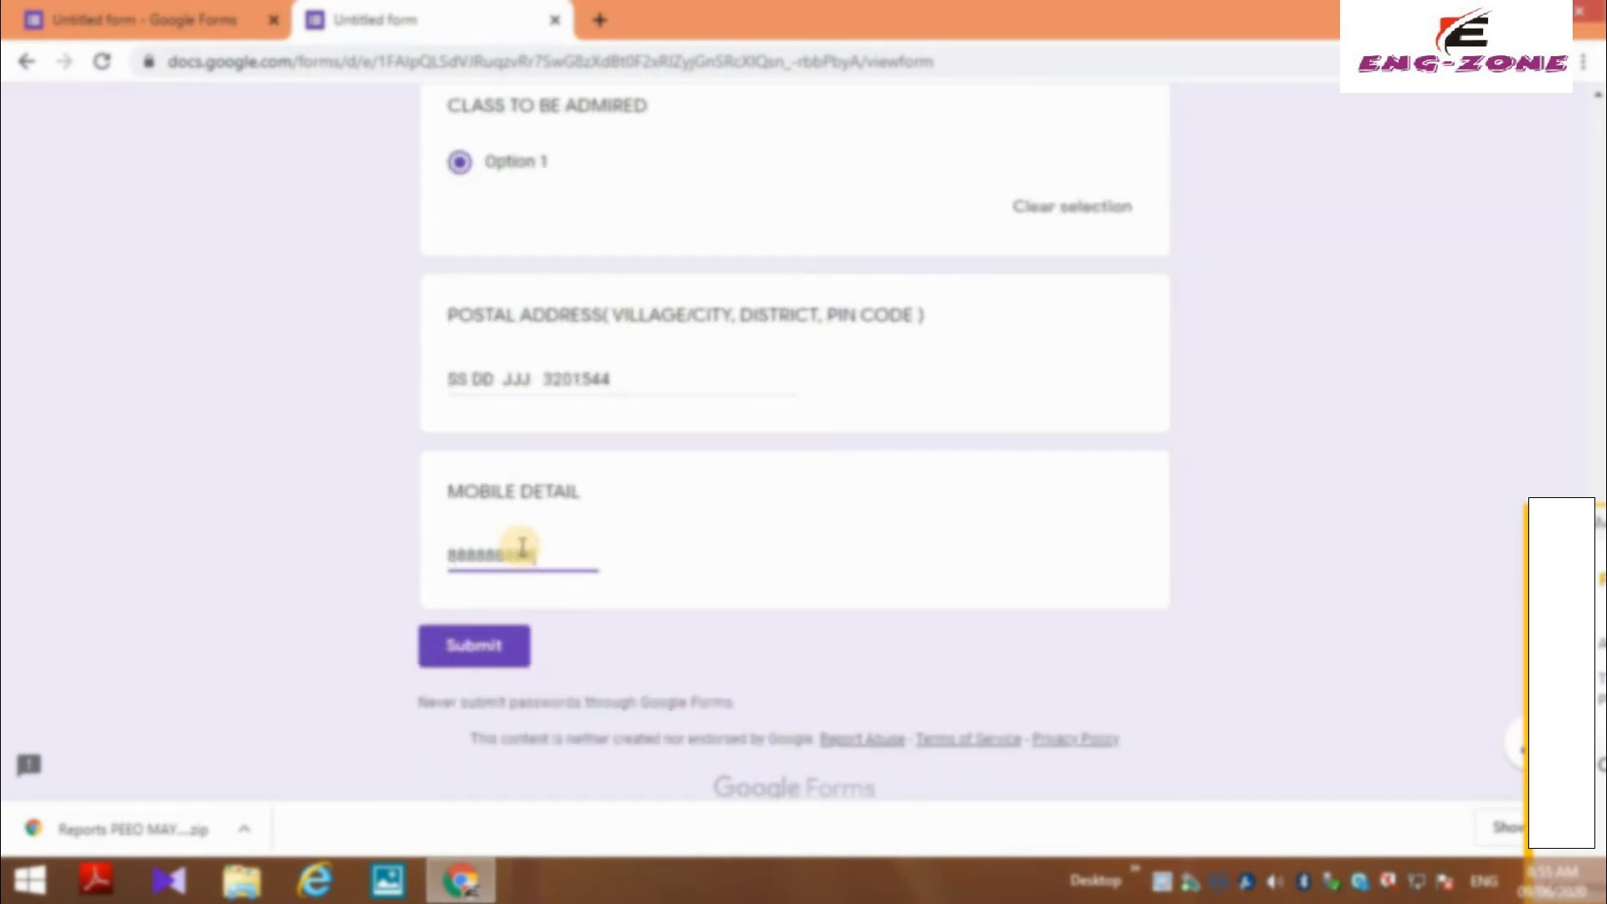
{"action": "type", "text": "888888888"}
{"action": "left_click", "coordinate": [474, 645]}
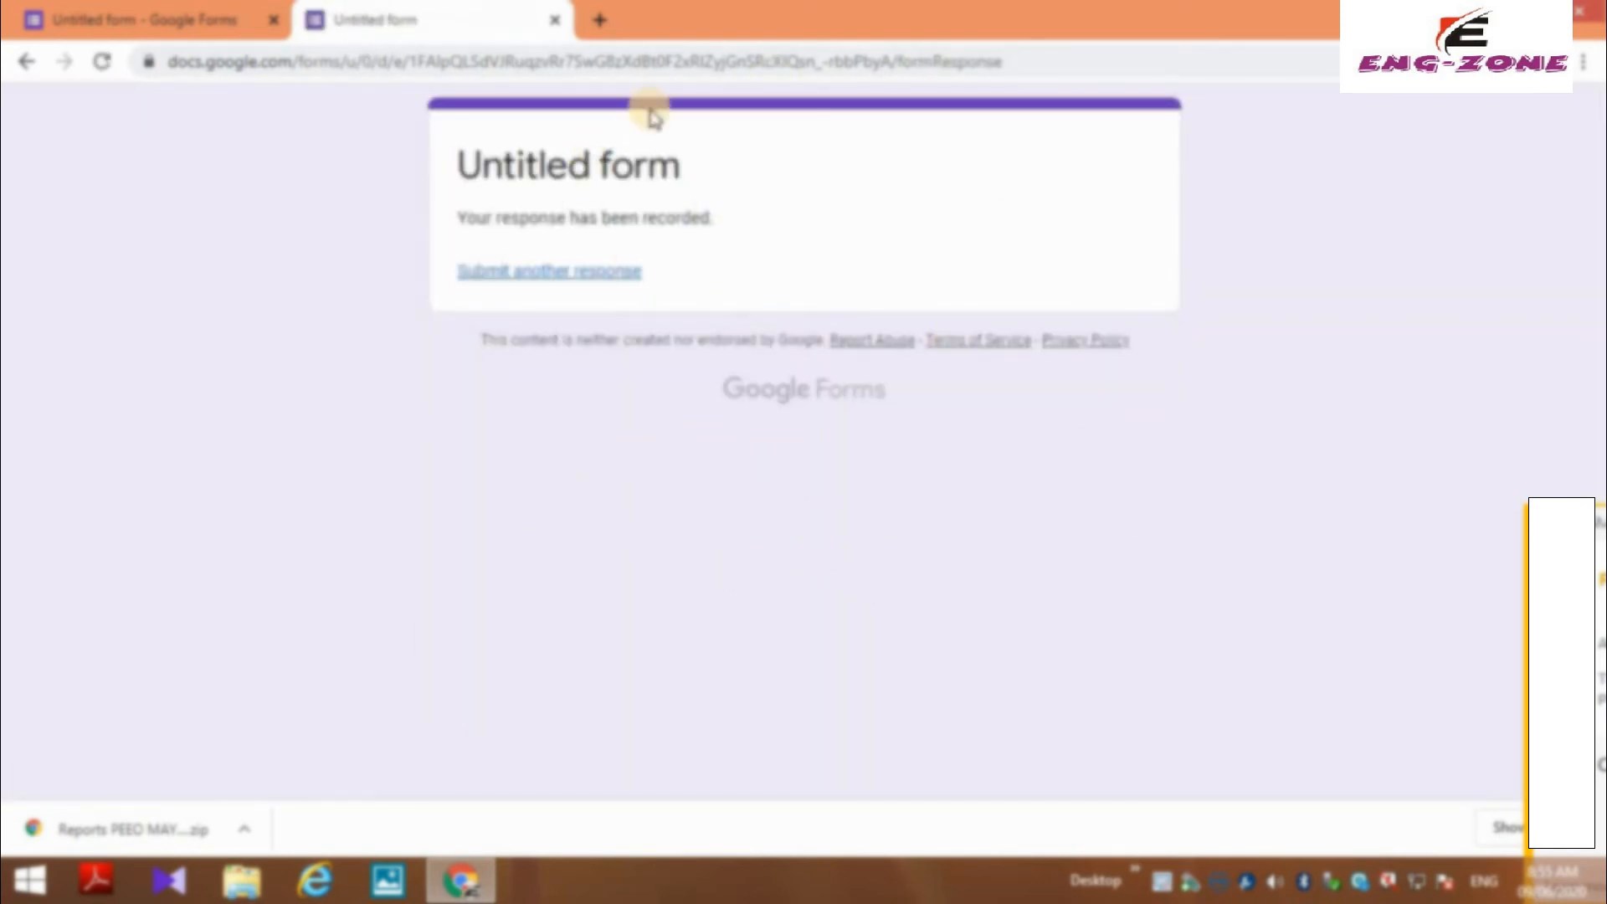
- Open the copied short form link in another new browser tab for a second response
{"action": "left_click", "coordinate": [599, 25]}
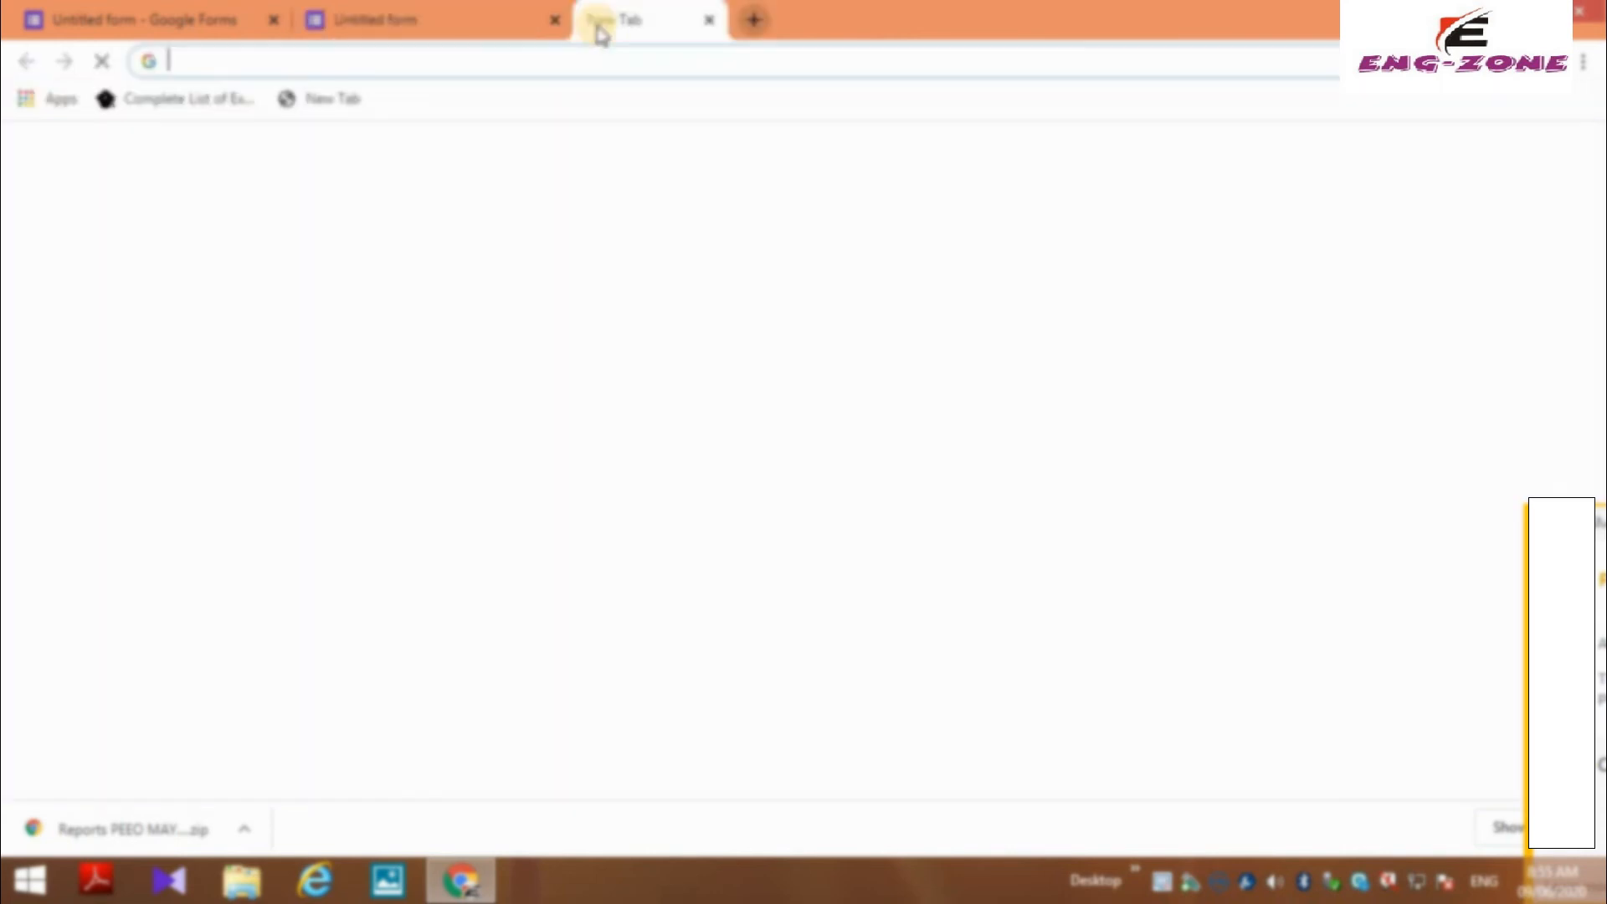
{"action": "left_click", "coordinate": [452, 58]}
{"action": "right_click", "coordinate": [457, 63]}
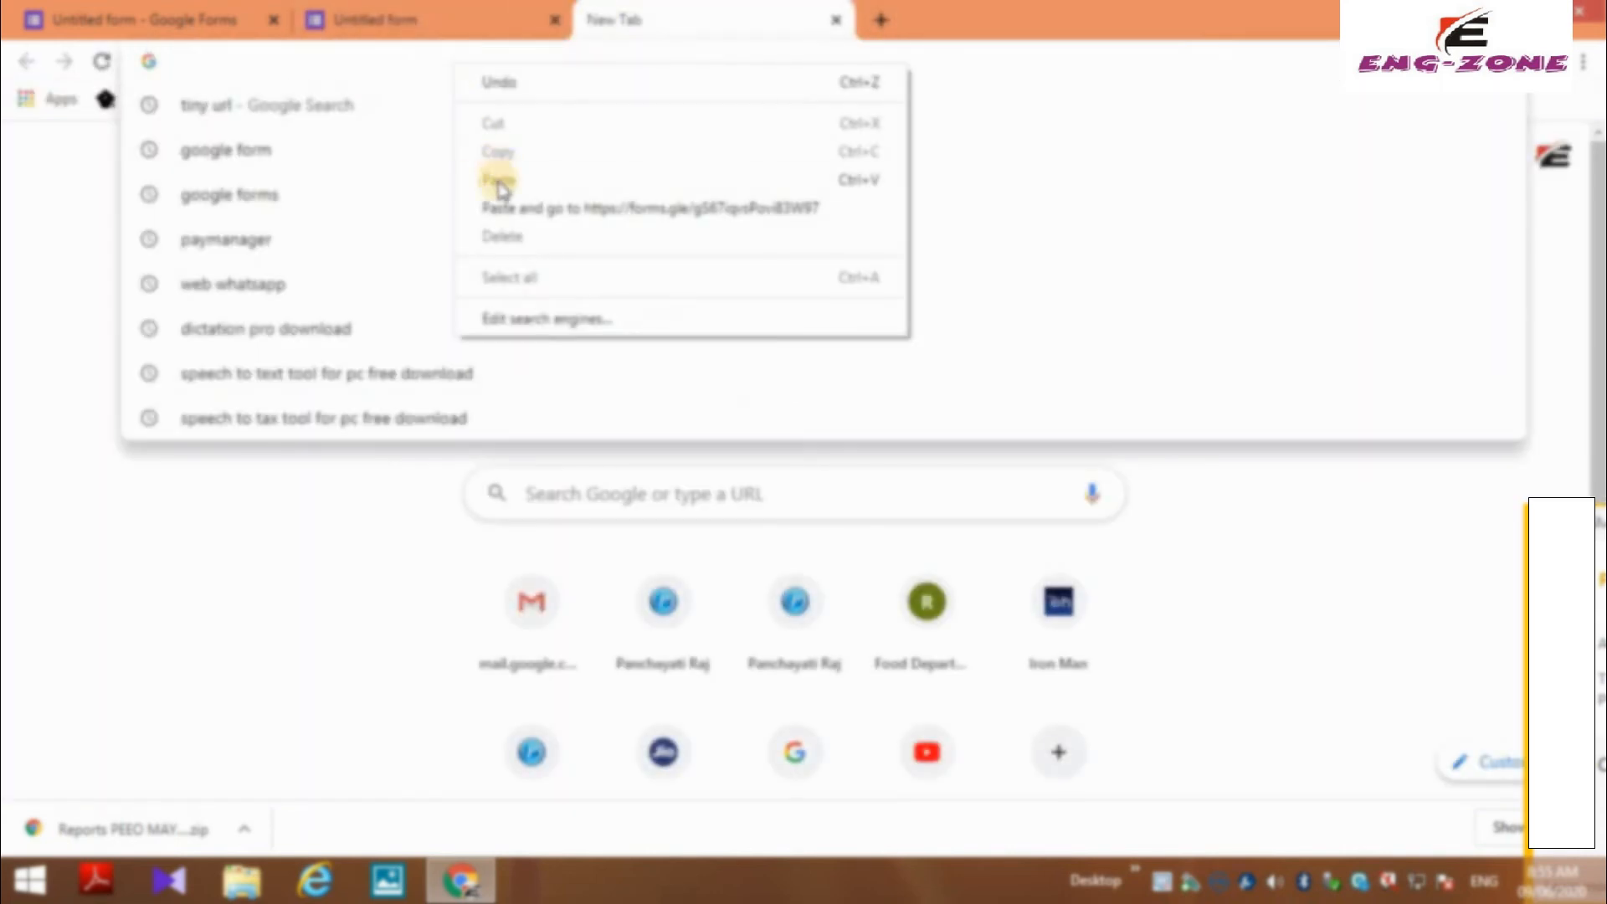
{"action": "left_click", "coordinate": [500, 177]}
{"action": "key", "text": "Return"}
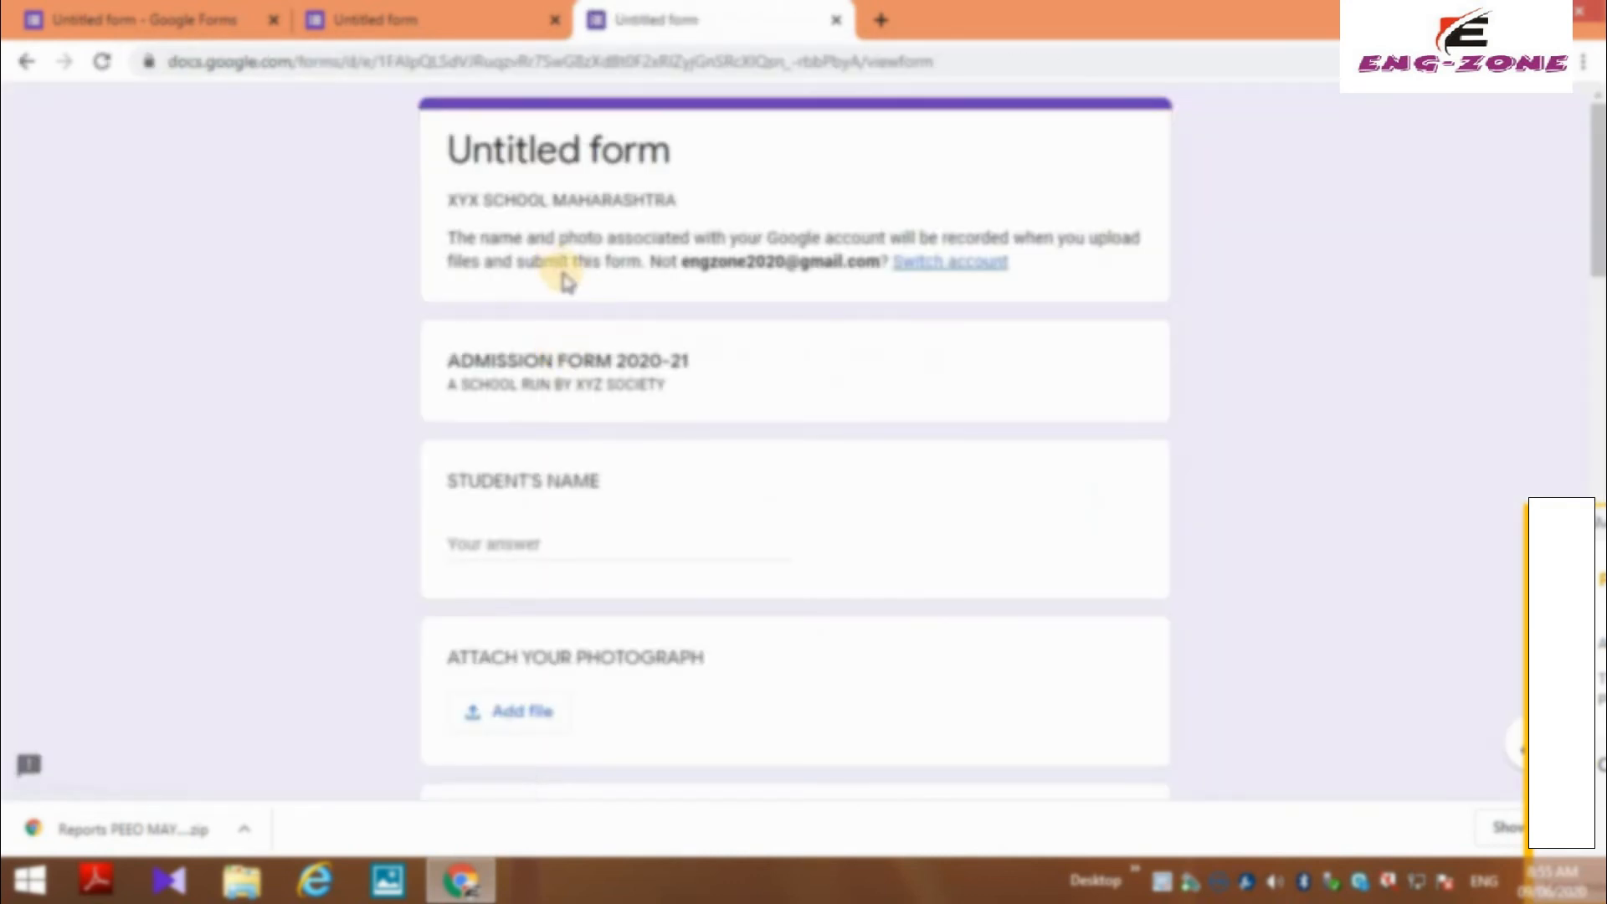
- Enter the second student's full name and the father's full name in the blank form
{"action": "scroll", "coordinate": [452, 436], "scroll_direction": "down", "scroll_amount": 1}
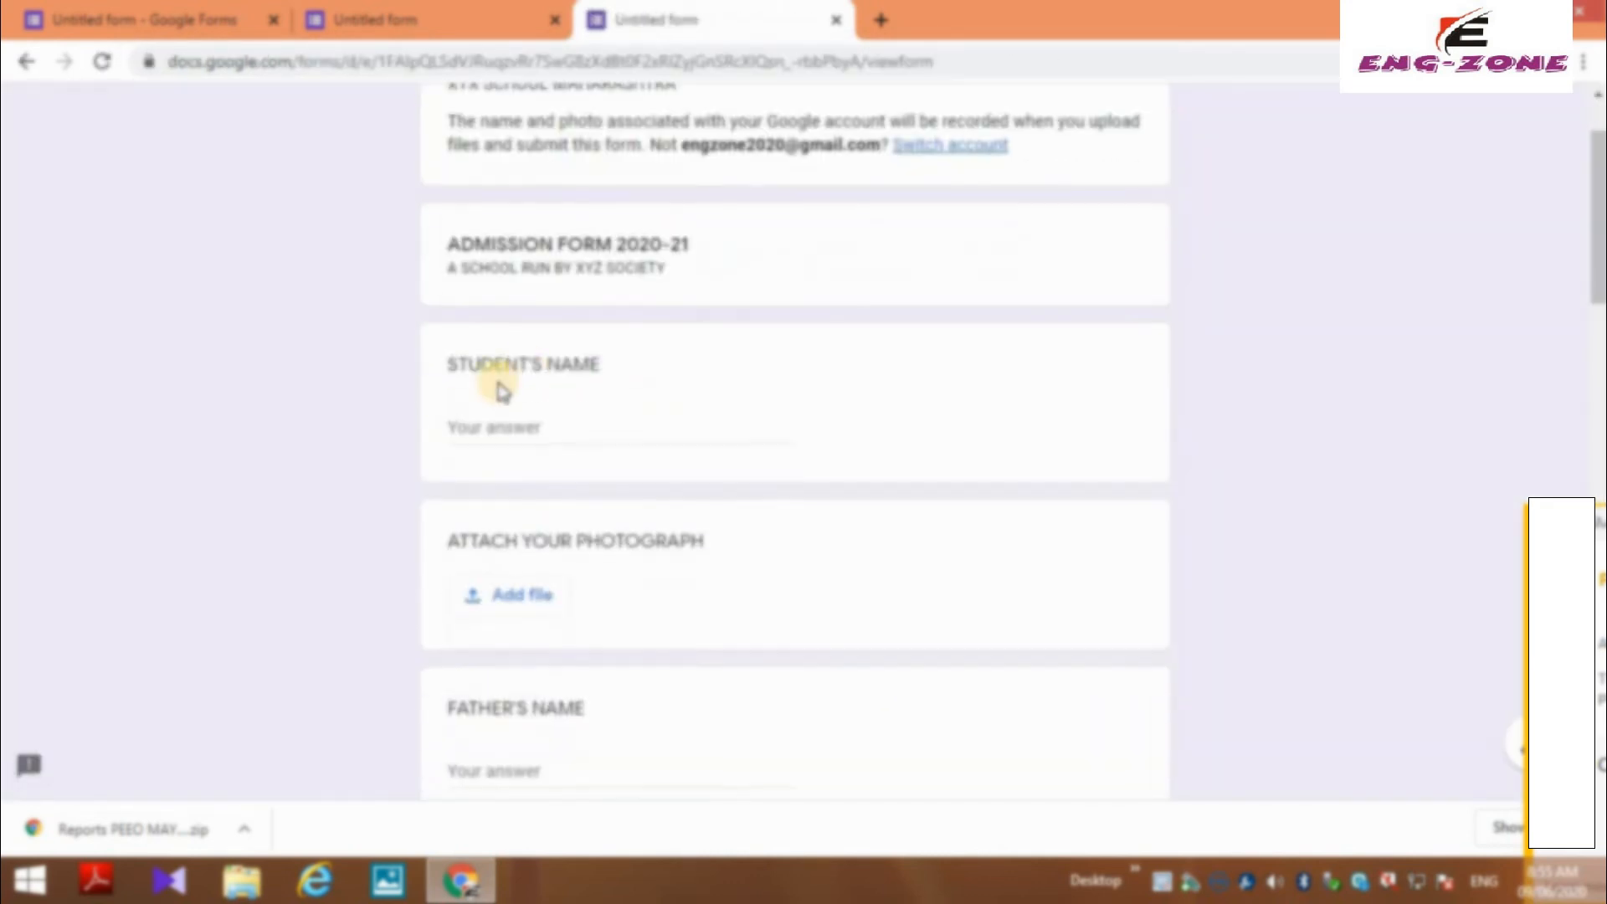
{"action": "left_click", "coordinate": [497, 433]}
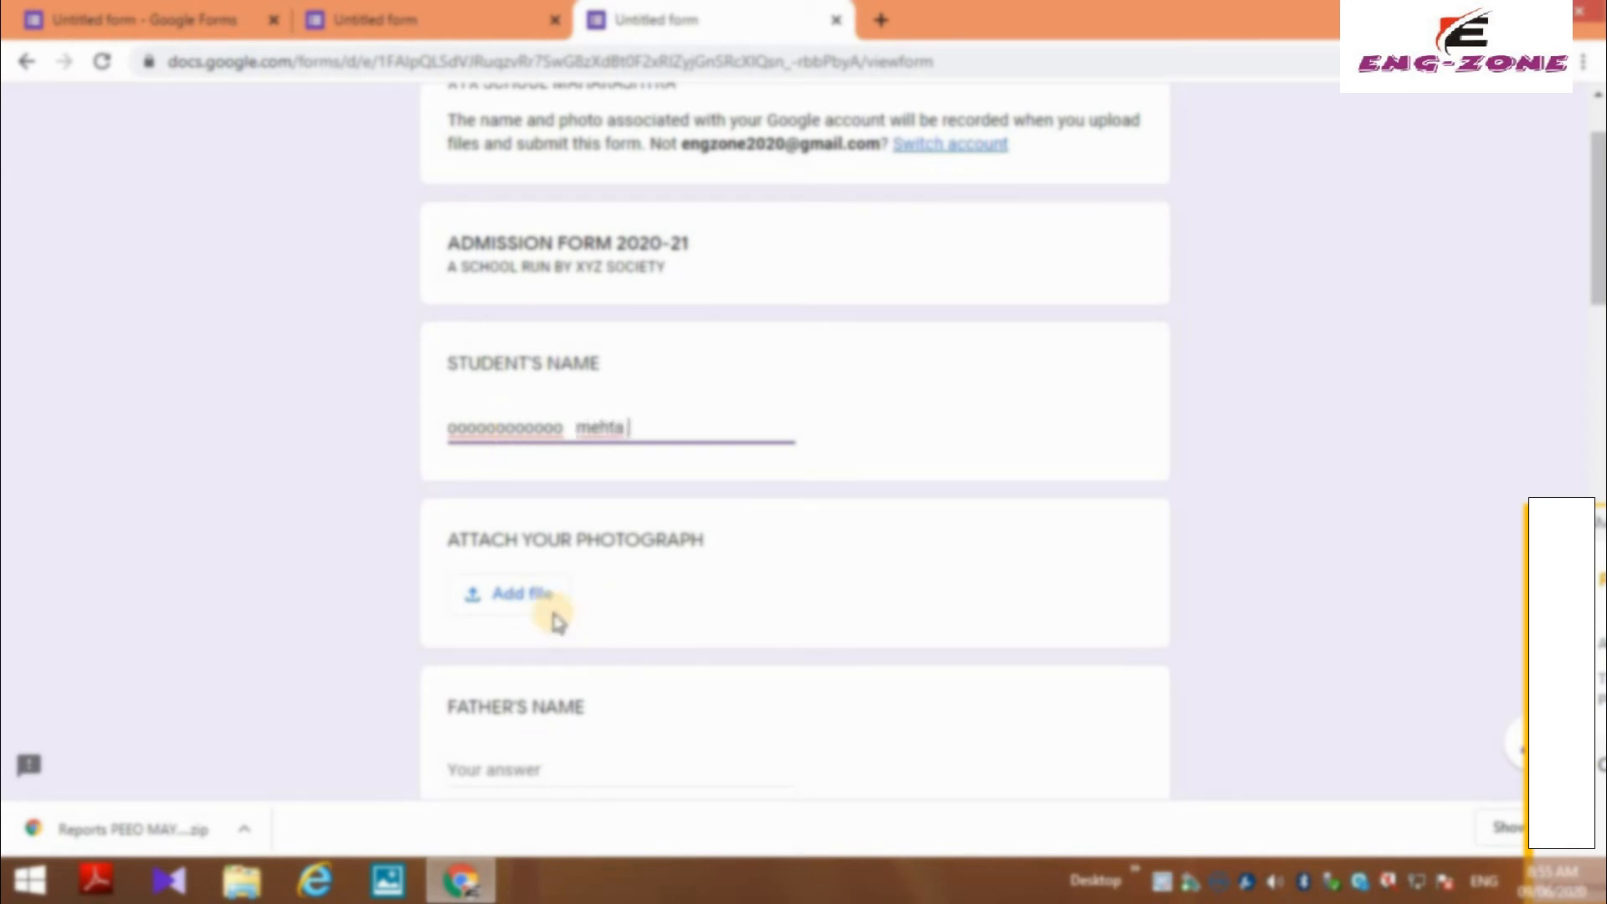
{"action": "scroll", "coordinate": [513, 603], "scroll_direction": "down", "scroll_amount": 2}
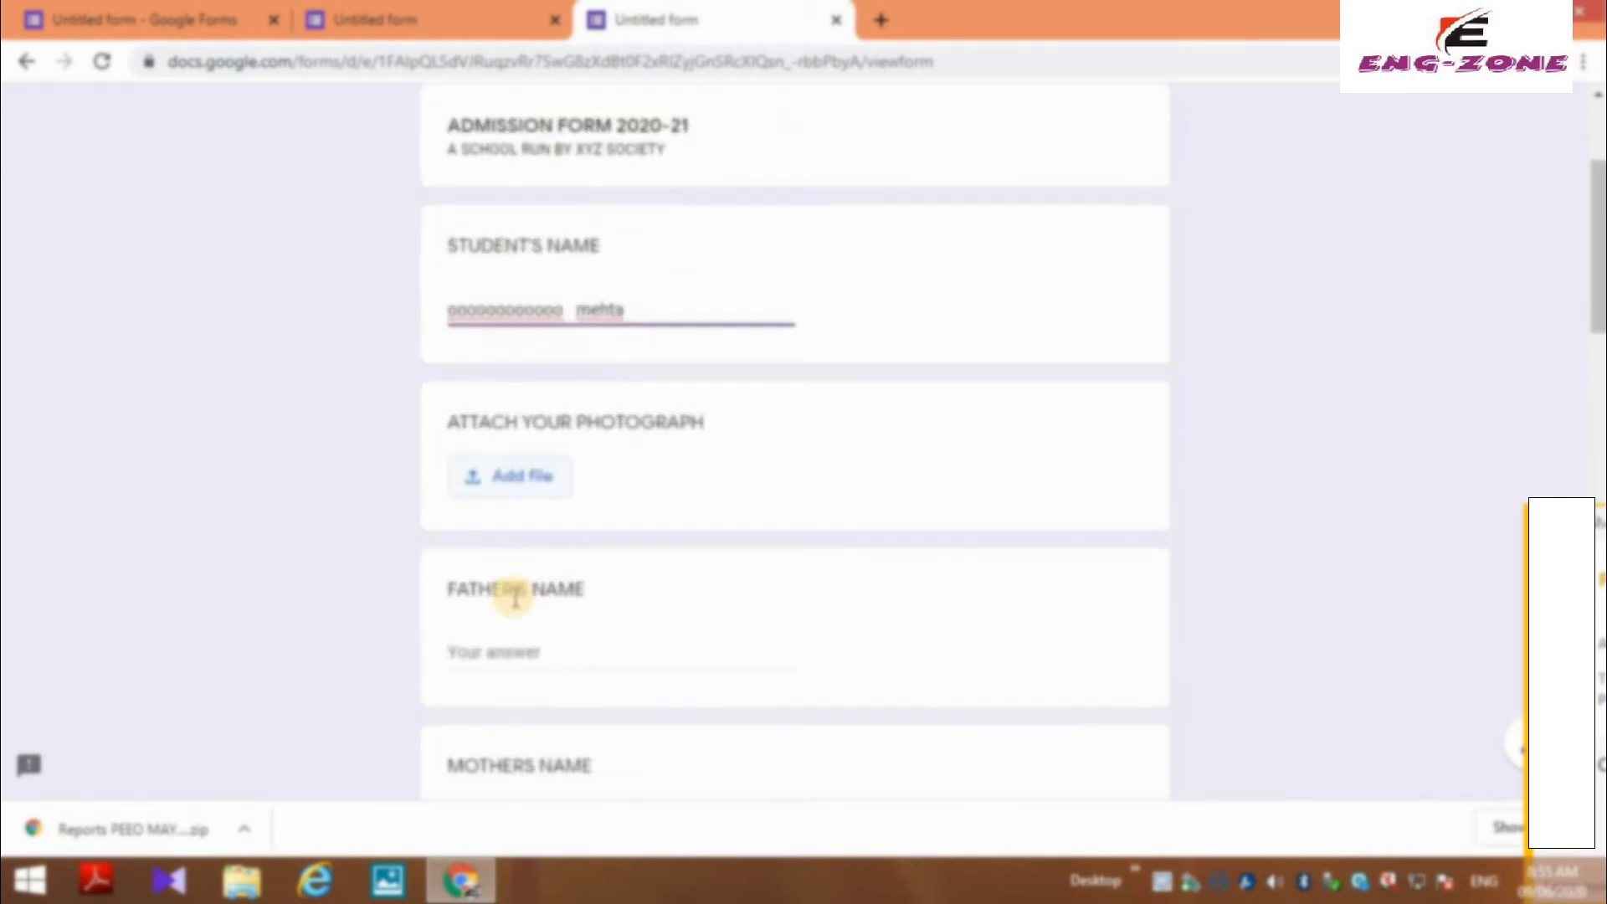
{"action": "left_click", "coordinate": [492, 651]}
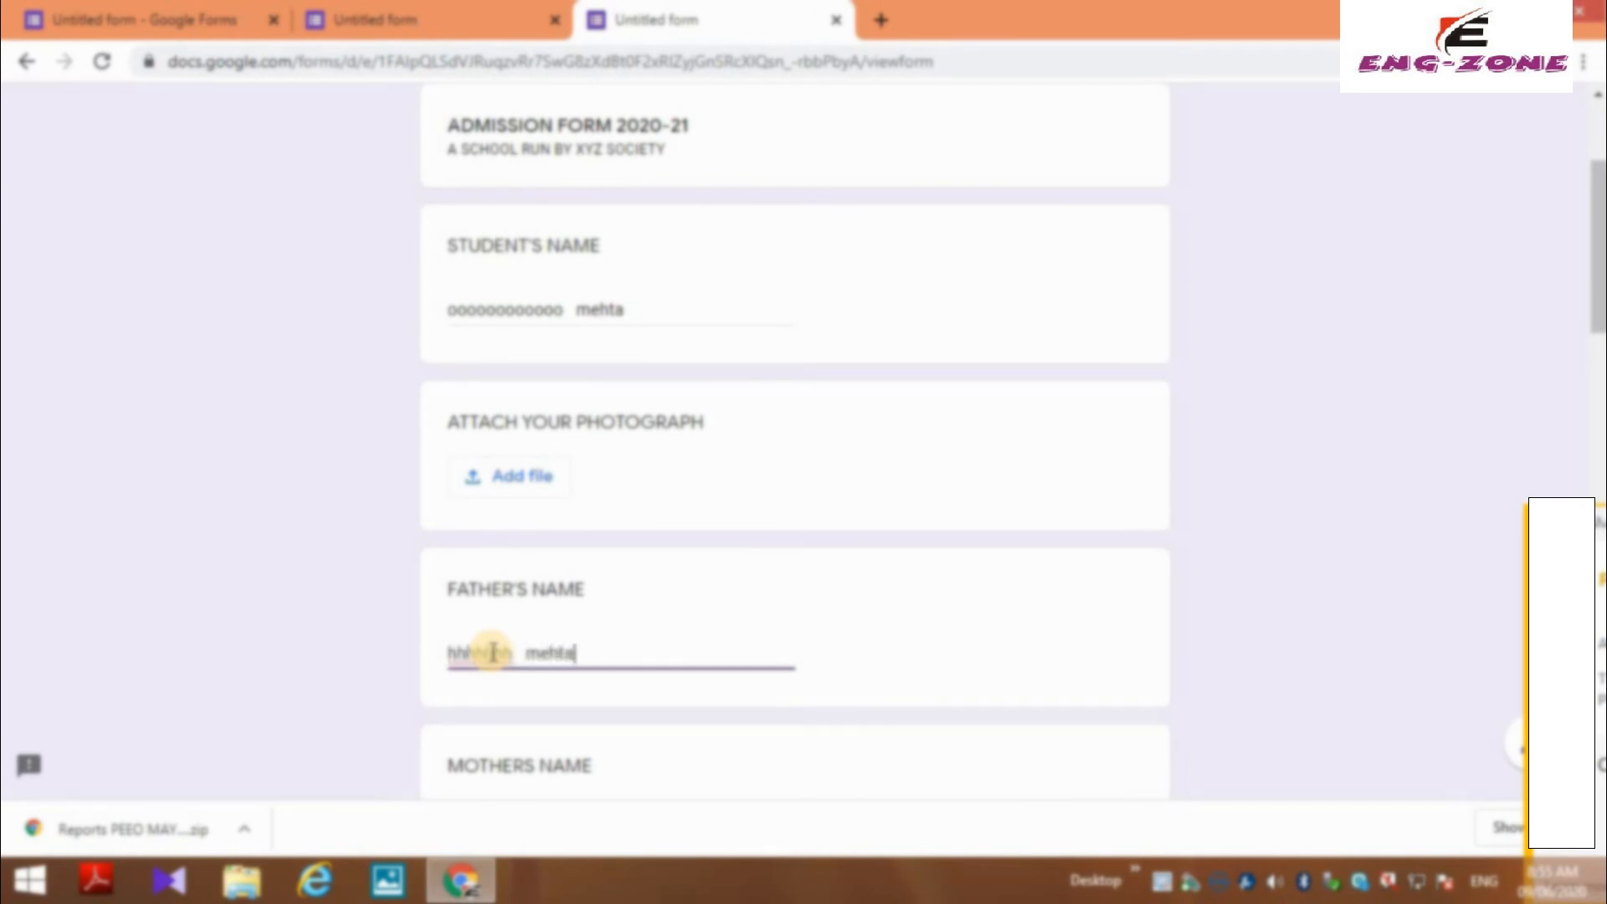
{"action": "scroll", "coordinate": [560, 586], "scroll_direction": "down", "scroll_amount": 4}
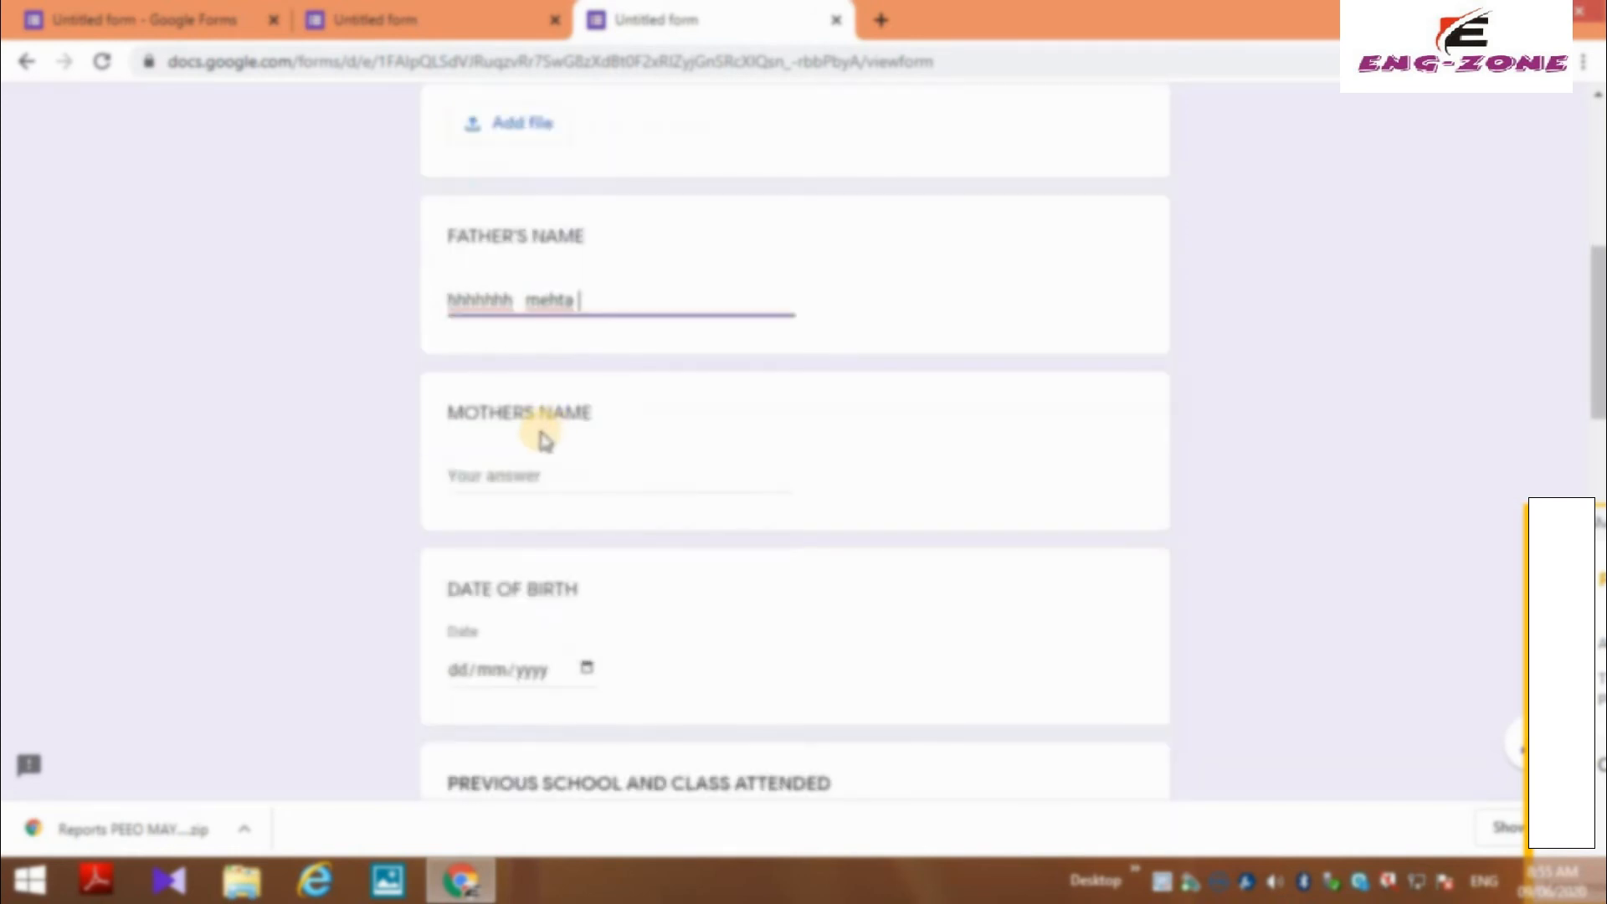
- Enter the mother's full name and pick the student's date of birth from the calendar
{"action": "left_click", "coordinate": [498, 475]}
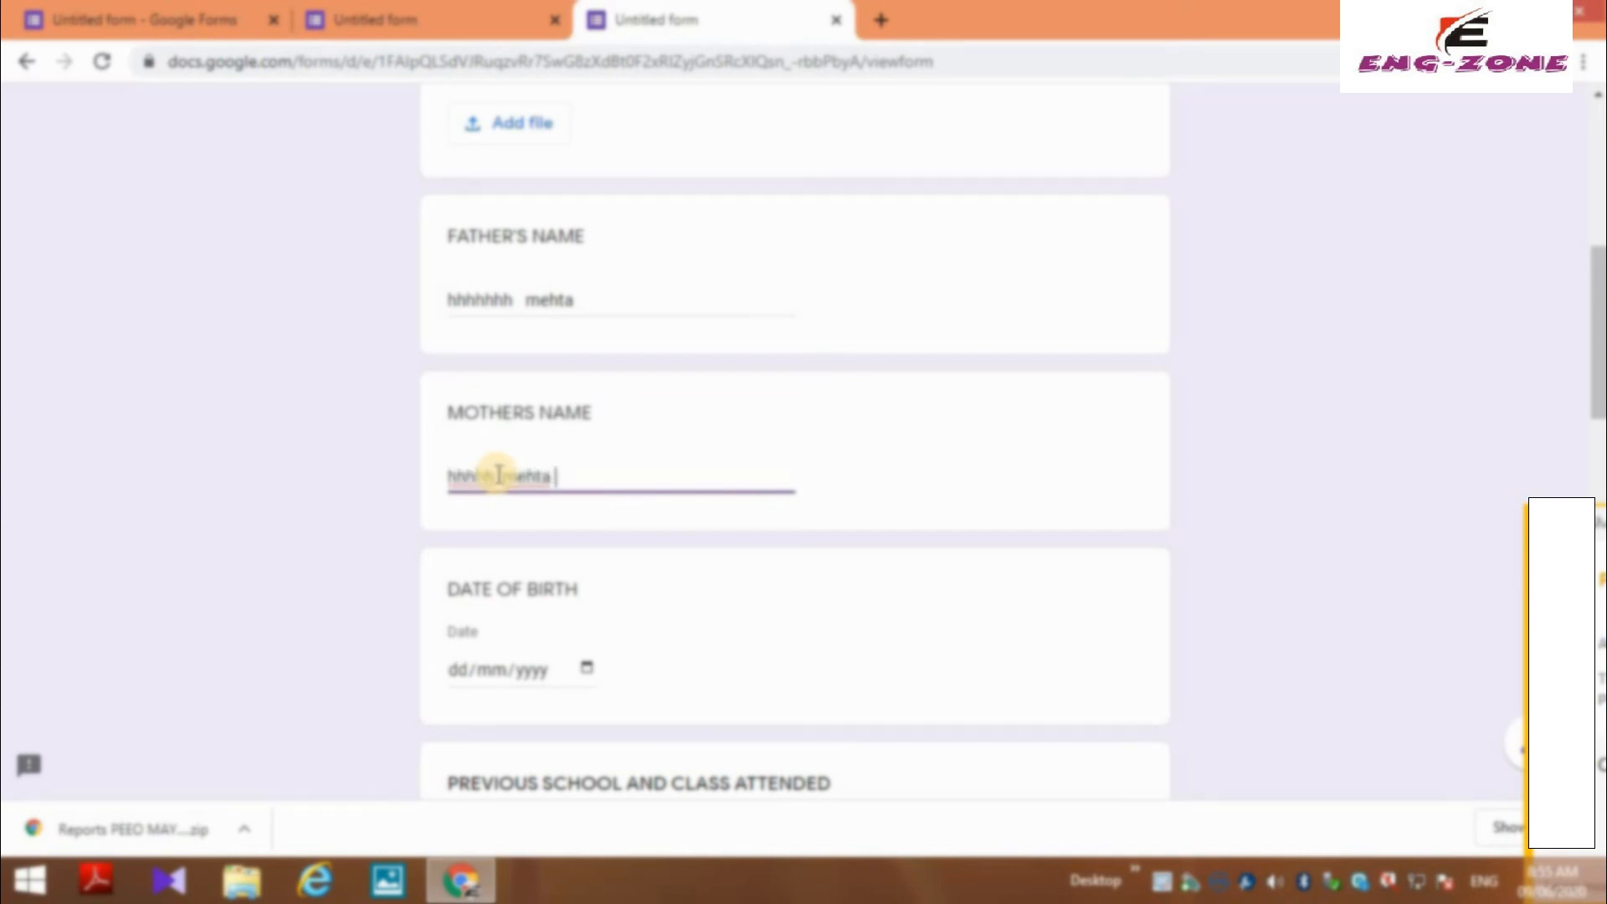
{"action": "scroll", "coordinate": [537, 512], "scroll_direction": "down", "scroll_amount": 3}
{"action": "left_click", "coordinate": [586, 432]}
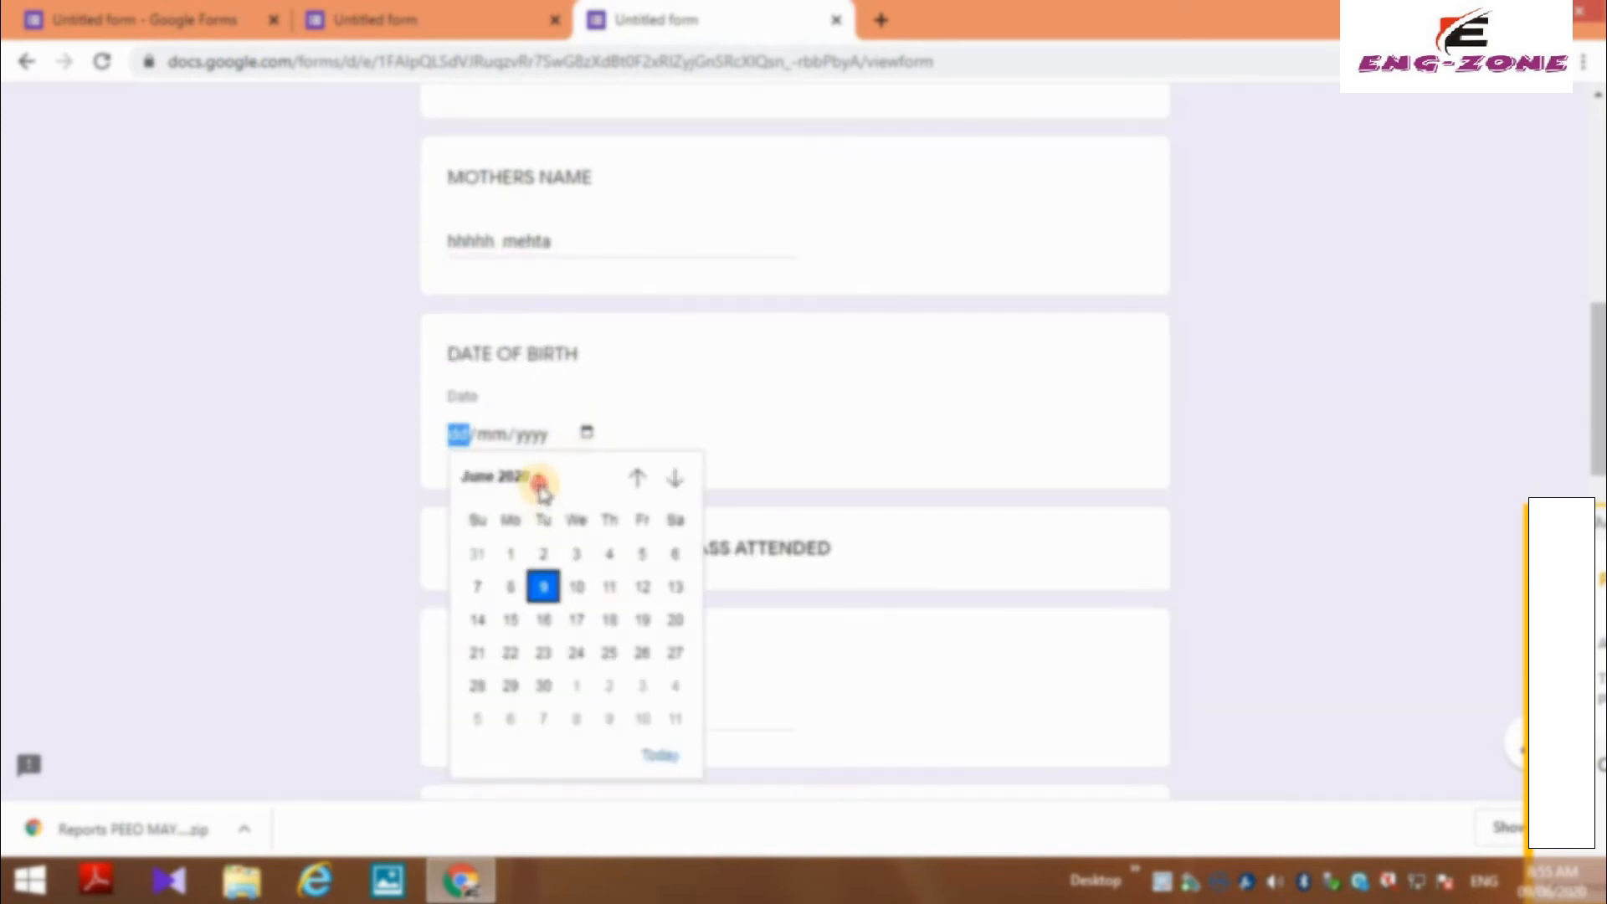
{"action": "left_click", "coordinate": [539, 479]}
{"action": "scroll", "coordinate": [520, 523], "scroll_direction": "up", "scroll_amount": 5}
{"action": "scroll", "coordinate": [519, 537], "scroll_direction": "up", "scroll_amount": 1}
{"action": "left_click", "coordinate": [471, 514]}
{"action": "left_click", "coordinate": [540, 480]}
{"action": "scroll", "coordinate": [494, 531], "scroll_direction": "up", "scroll_amount": 1}
{"action": "left_click", "coordinate": [492, 527]}
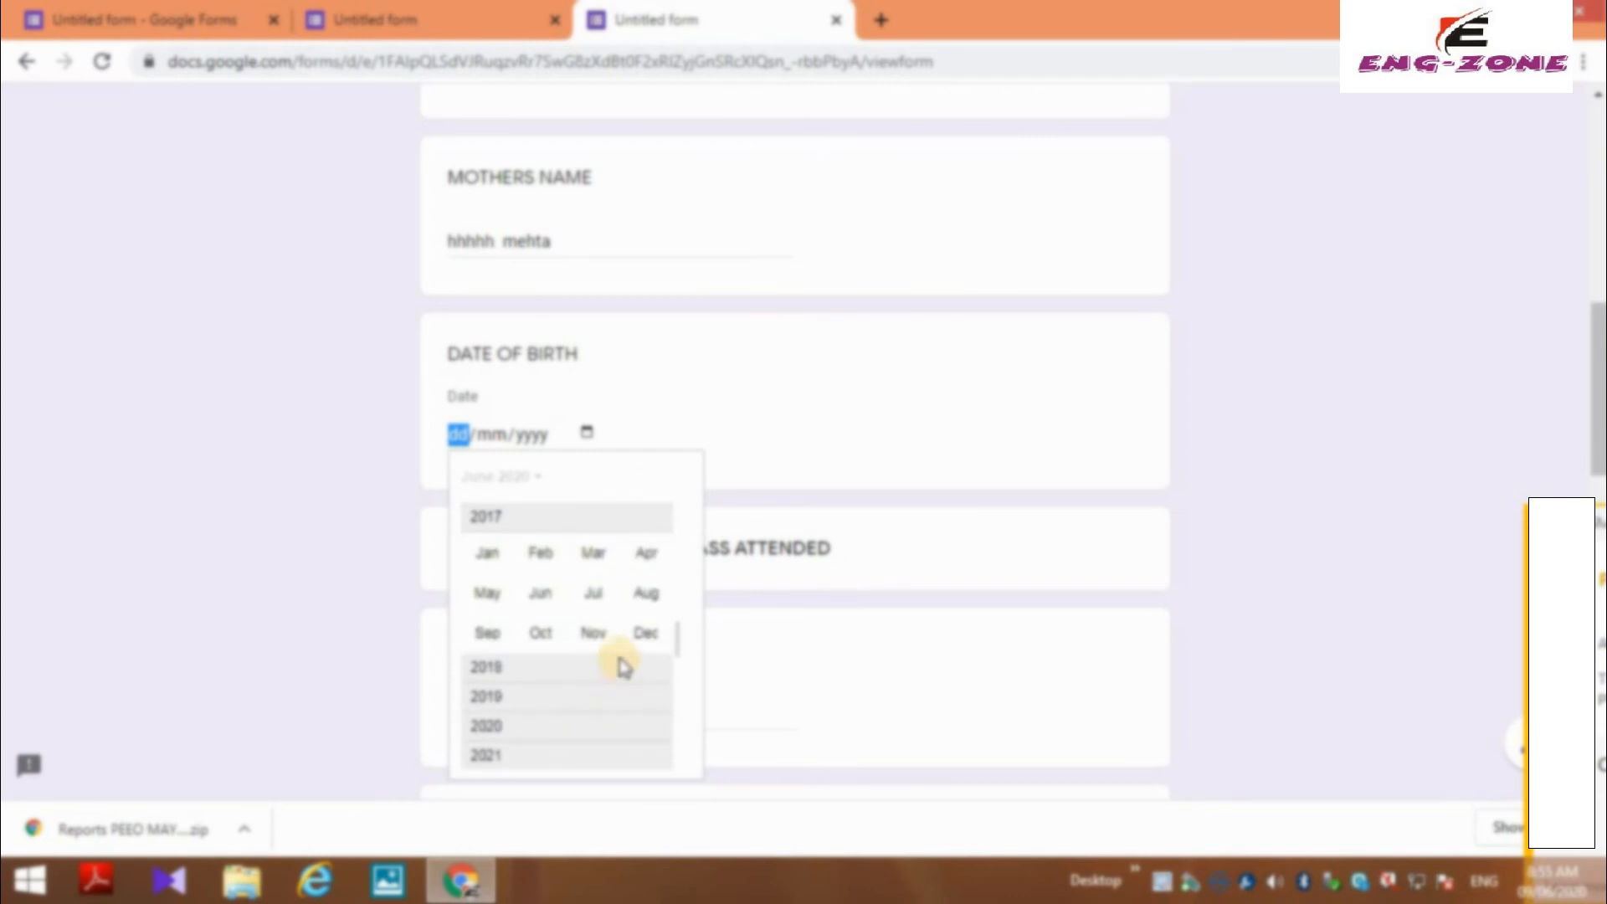
{"action": "left_click", "coordinate": [592, 631]}
{"action": "left_click", "coordinate": [577, 685]}
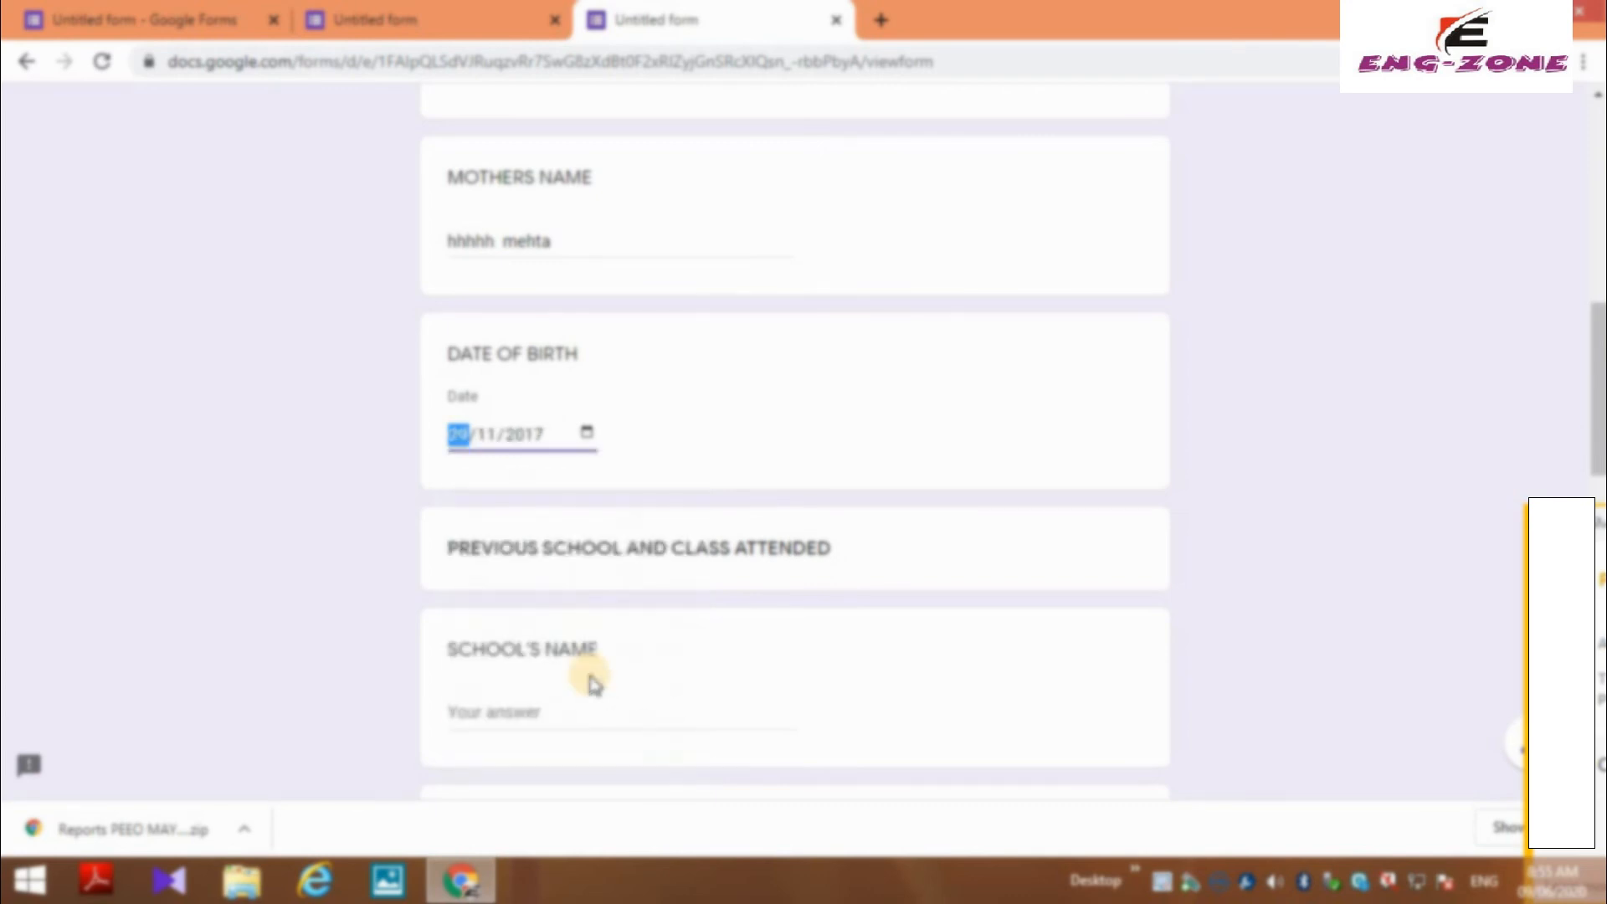
- Enter "kkkkkkkkkkk school" as the previous school's name and 2 as the class passed
{"action": "scroll", "coordinate": [594, 682], "scroll_direction": "down", "scroll_amount": 3}
{"action": "left_click", "coordinate": [511, 485]}
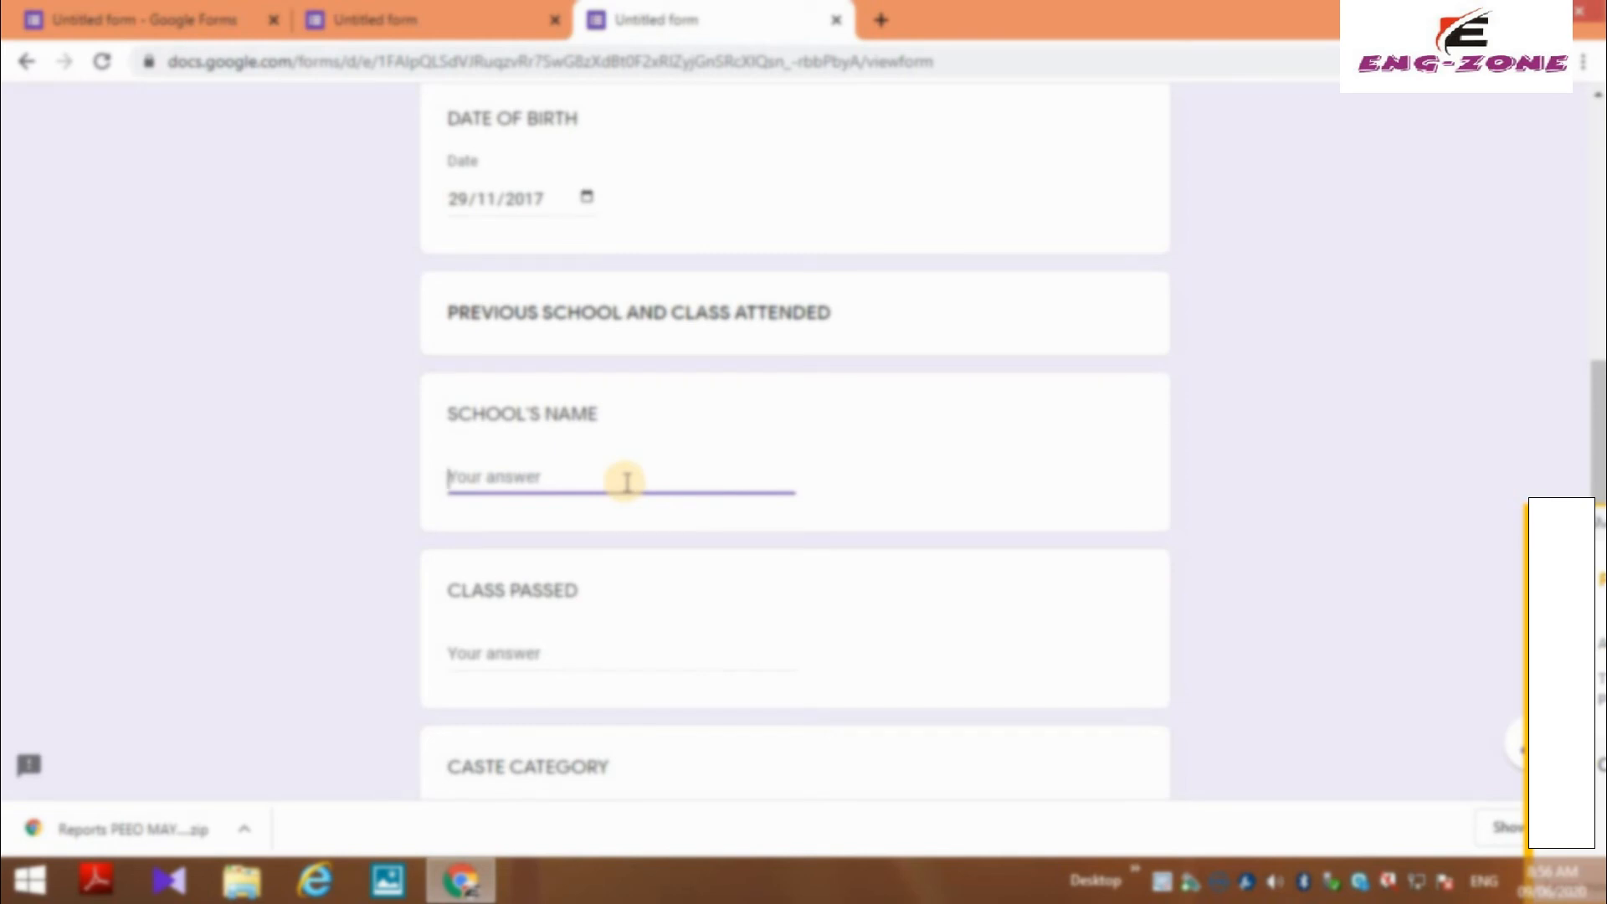
{"action": "type", "text": "kkkkkkkkkkk school"}
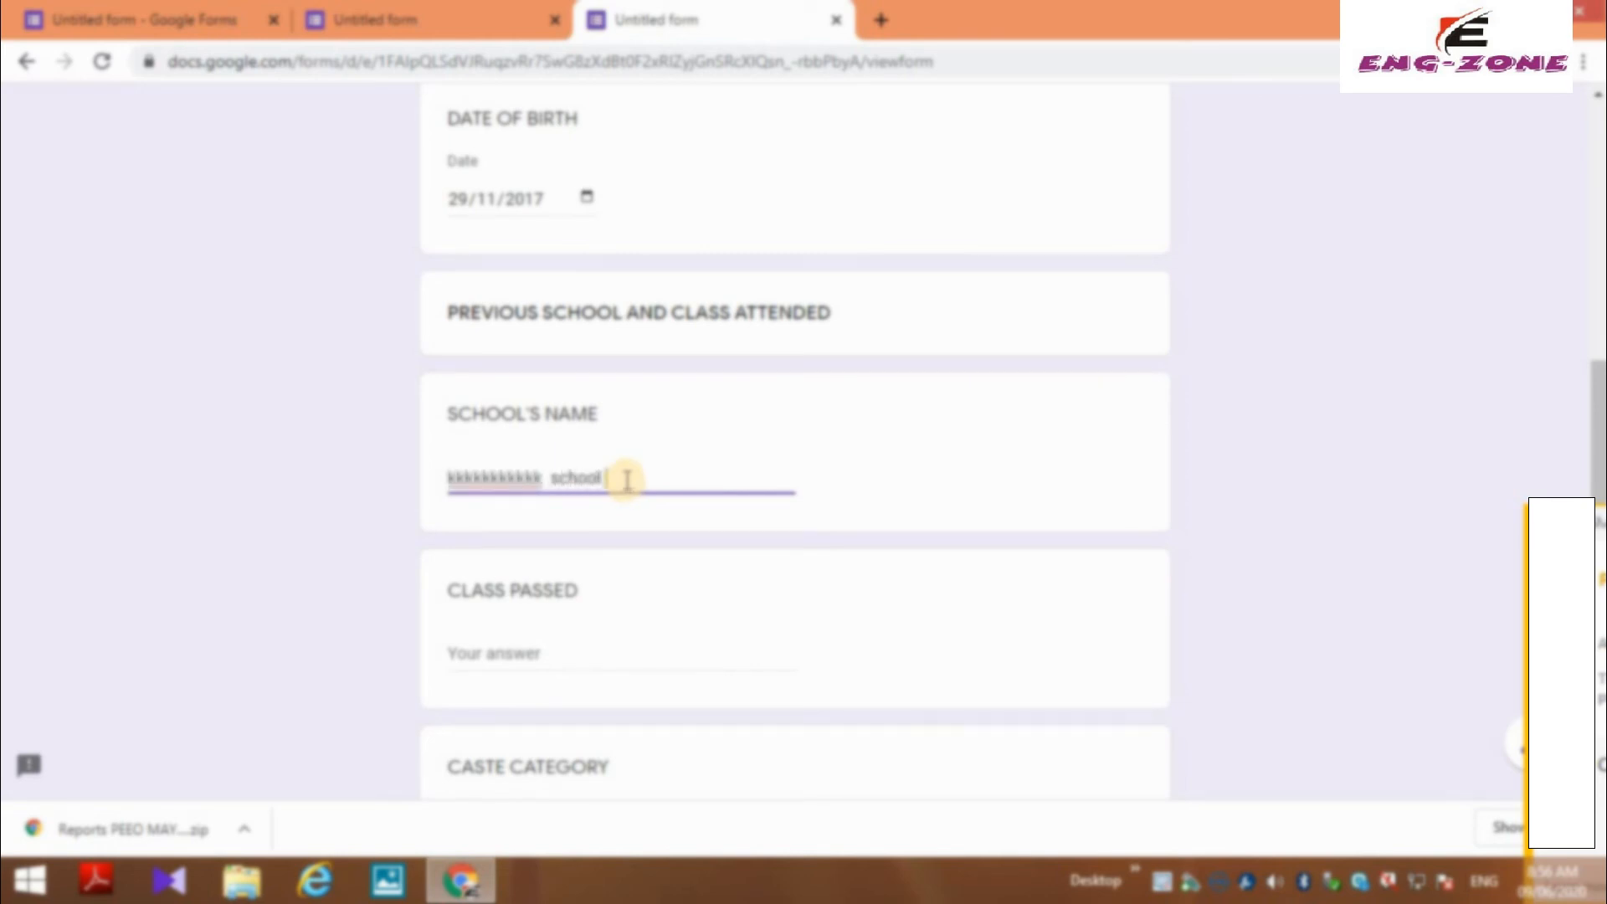
{"action": "scroll", "coordinate": [567, 462], "scroll_direction": "down", "scroll_amount": 3}
{"action": "left_click", "coordinate": [540, 416]}
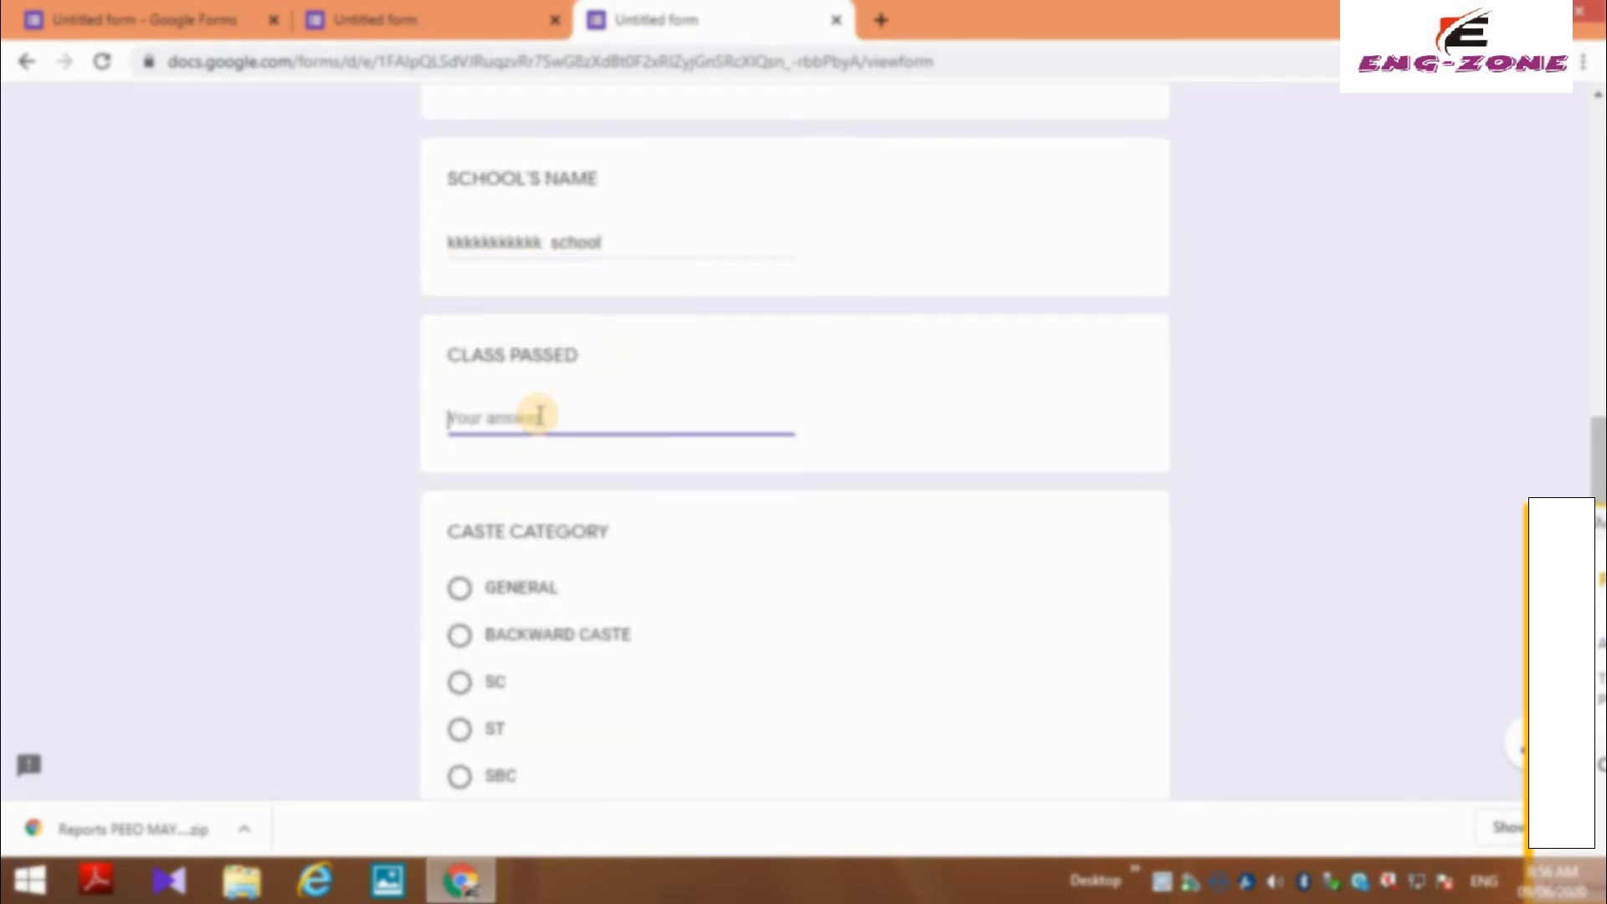
{"action": "type", "text": "2"}
- Choose SBC as the caste category and Option 1 for CLASS TO BE ADMIRED
{"action": "scroll", "coordinate": [528, 502], "scroll_direction": "down", "scroll_amount": 3}
{"action": "left_click", "coordinate": [463, 538]}
{"action": "scroll", "coordinate": [527, 527], "scroll_direction": "down", "scroll_amount": 1}
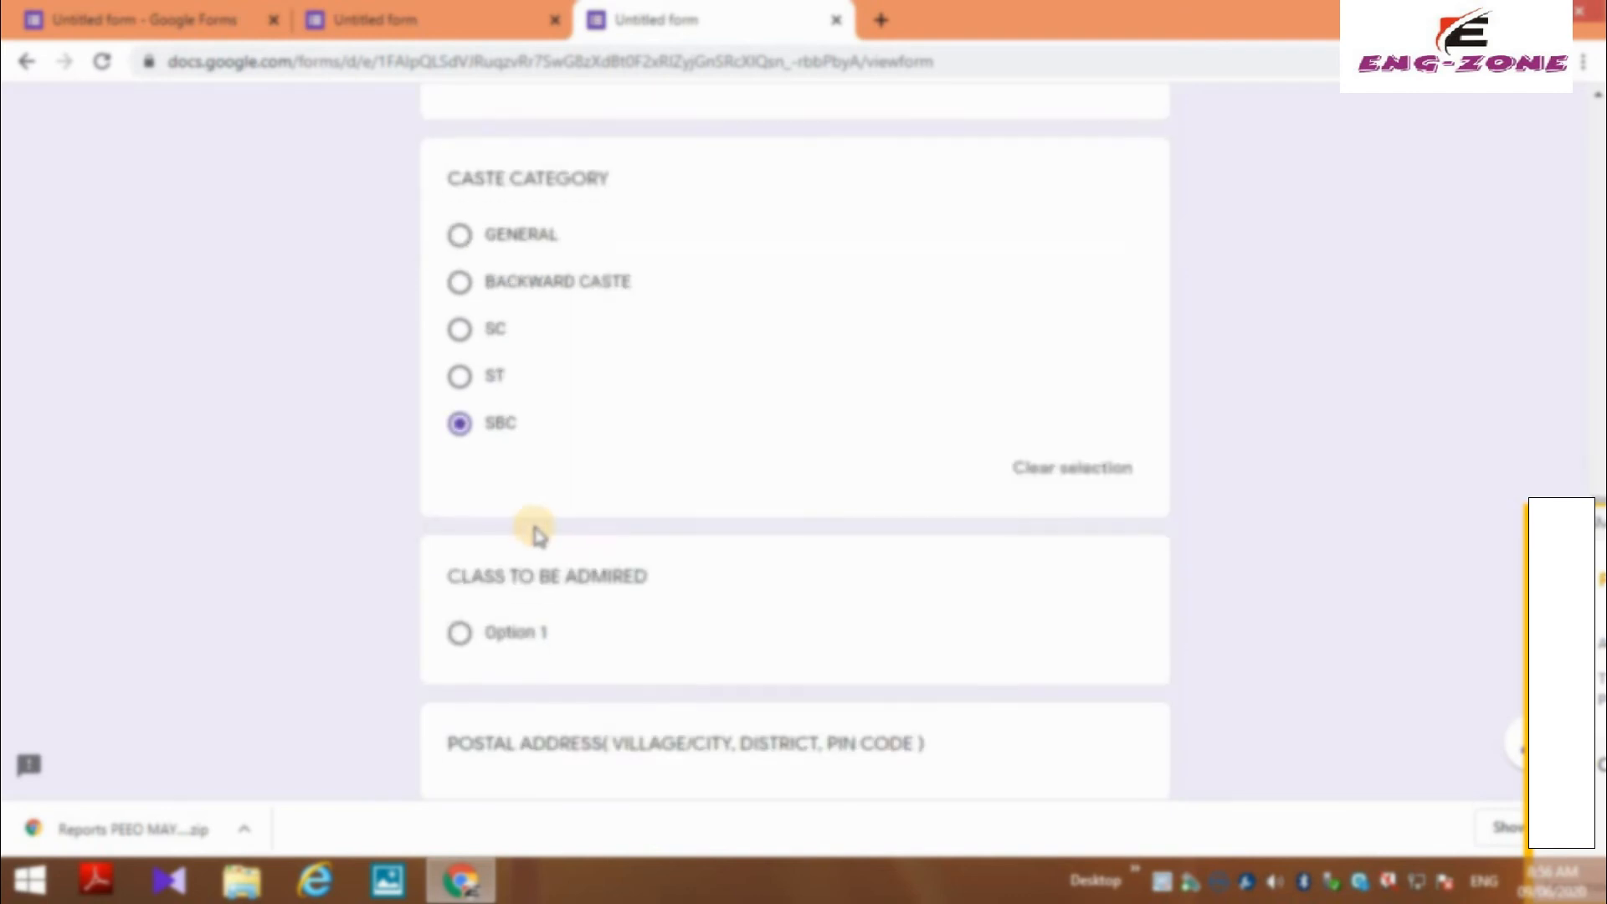
{"action": "scroll", "coordinate": [502, 523], "scroll_direction": "down", "scroll_amount": 2}
{"action": "left_click", "coordinate": [554, 516]}
- Fill in the second student's postal address and mobile number, and submit the form
{"action": "scroll", "coordinate": [616, 534], "scroll_direction": "down", "scroll_amount": 3}
{"action": "left_click", "coordinate": [470, 500]}
{"action": "type", "text": "v"}
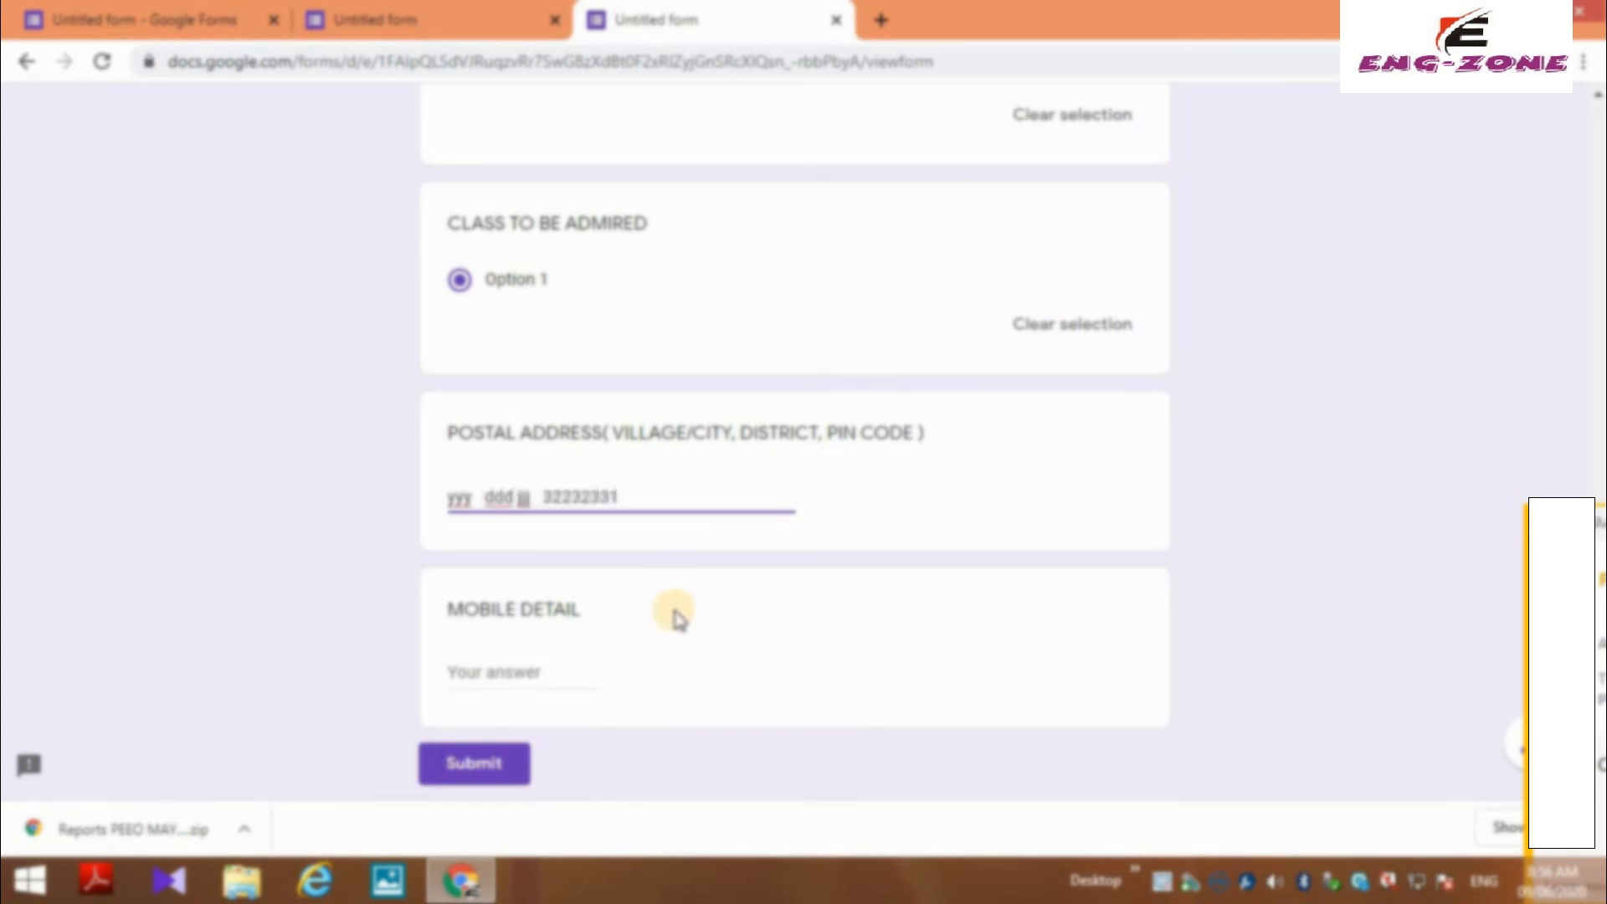
{"action": "scroll", "coordinate": [675, 620], "scroll_direction": "down", "scroll_amount": 2}
{"action": "left_click", "coordinate": [495, 553]}
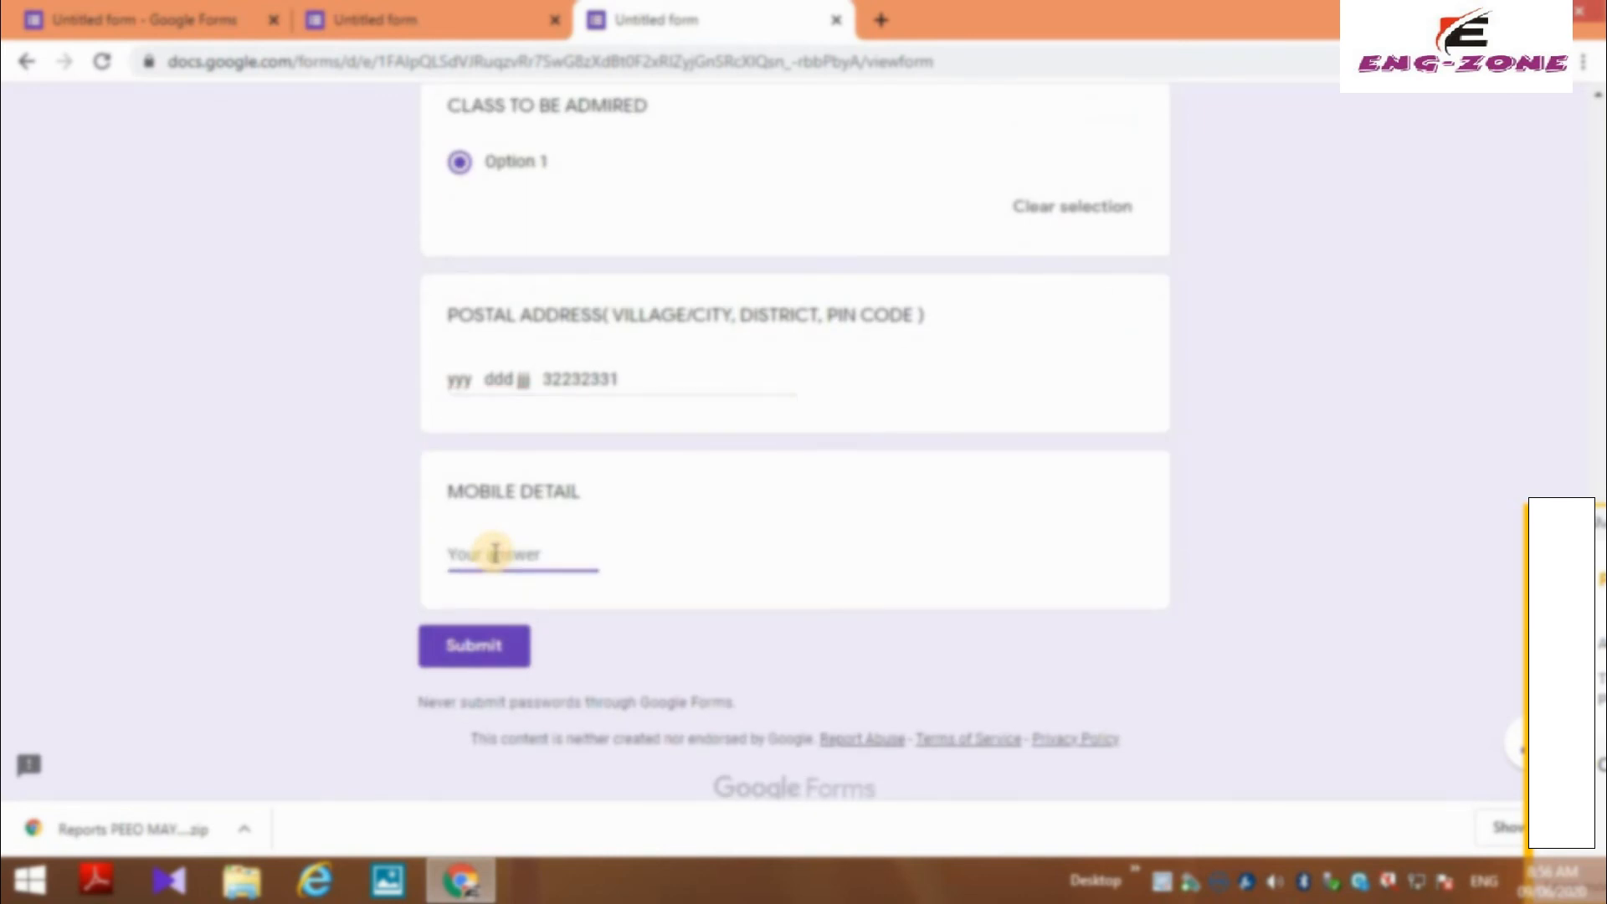
{"action": "type", "text": "111111111111111"}
{"action": "left_click", "coordinate": [465, 649]}
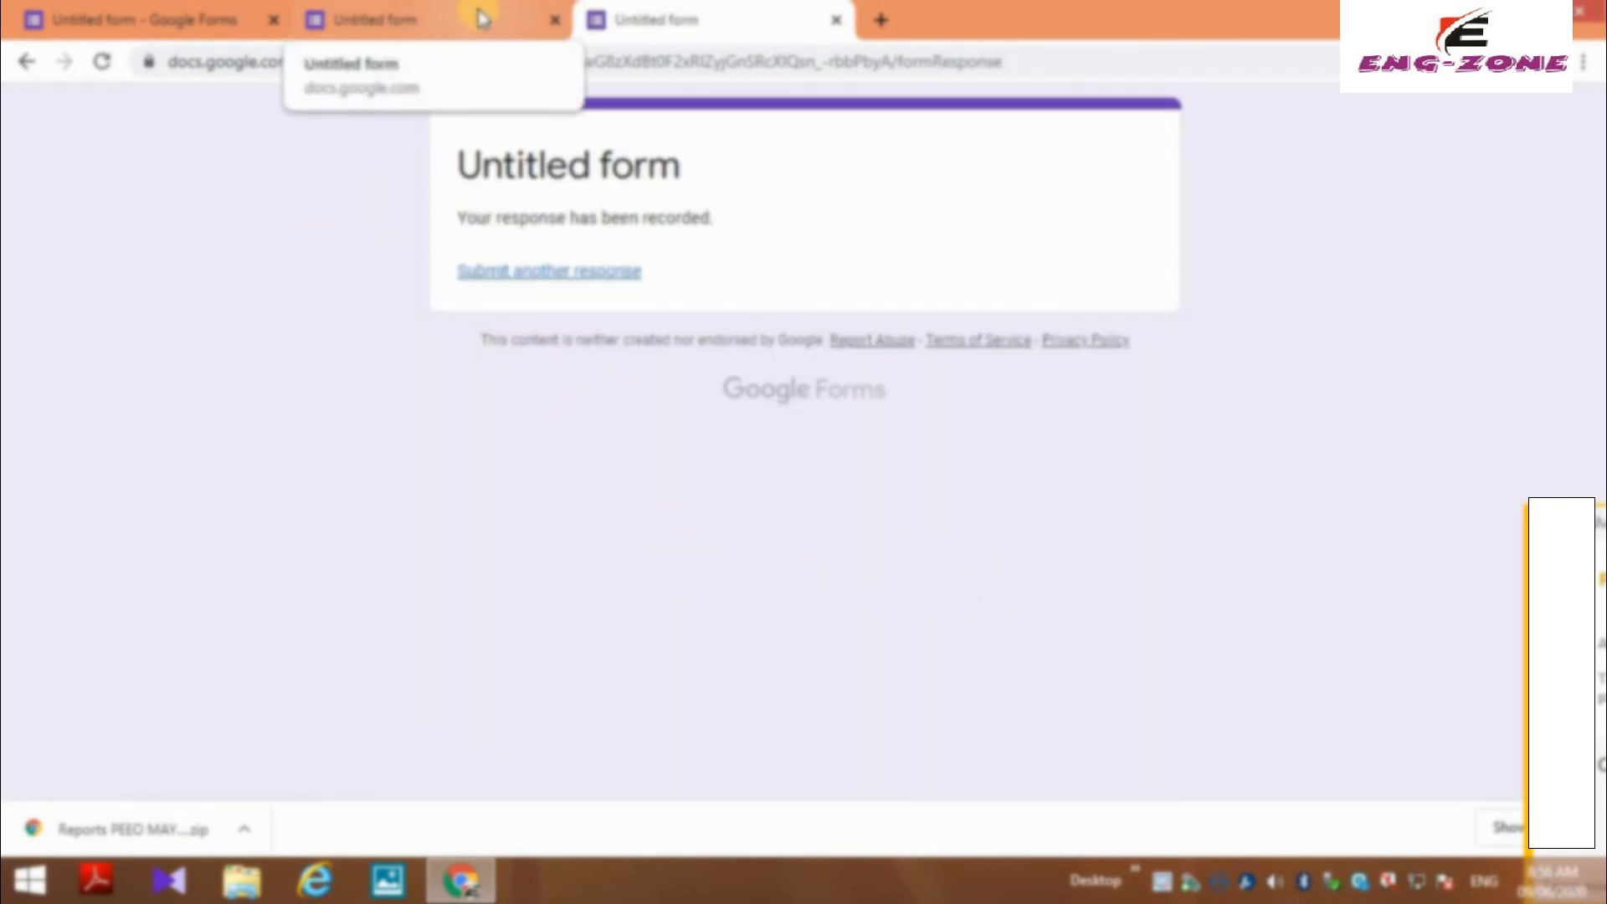
- Return to the form editor, close the Send form dialog and open the collected responses
{"action": "left_click", "coordinate": [189, 26]}
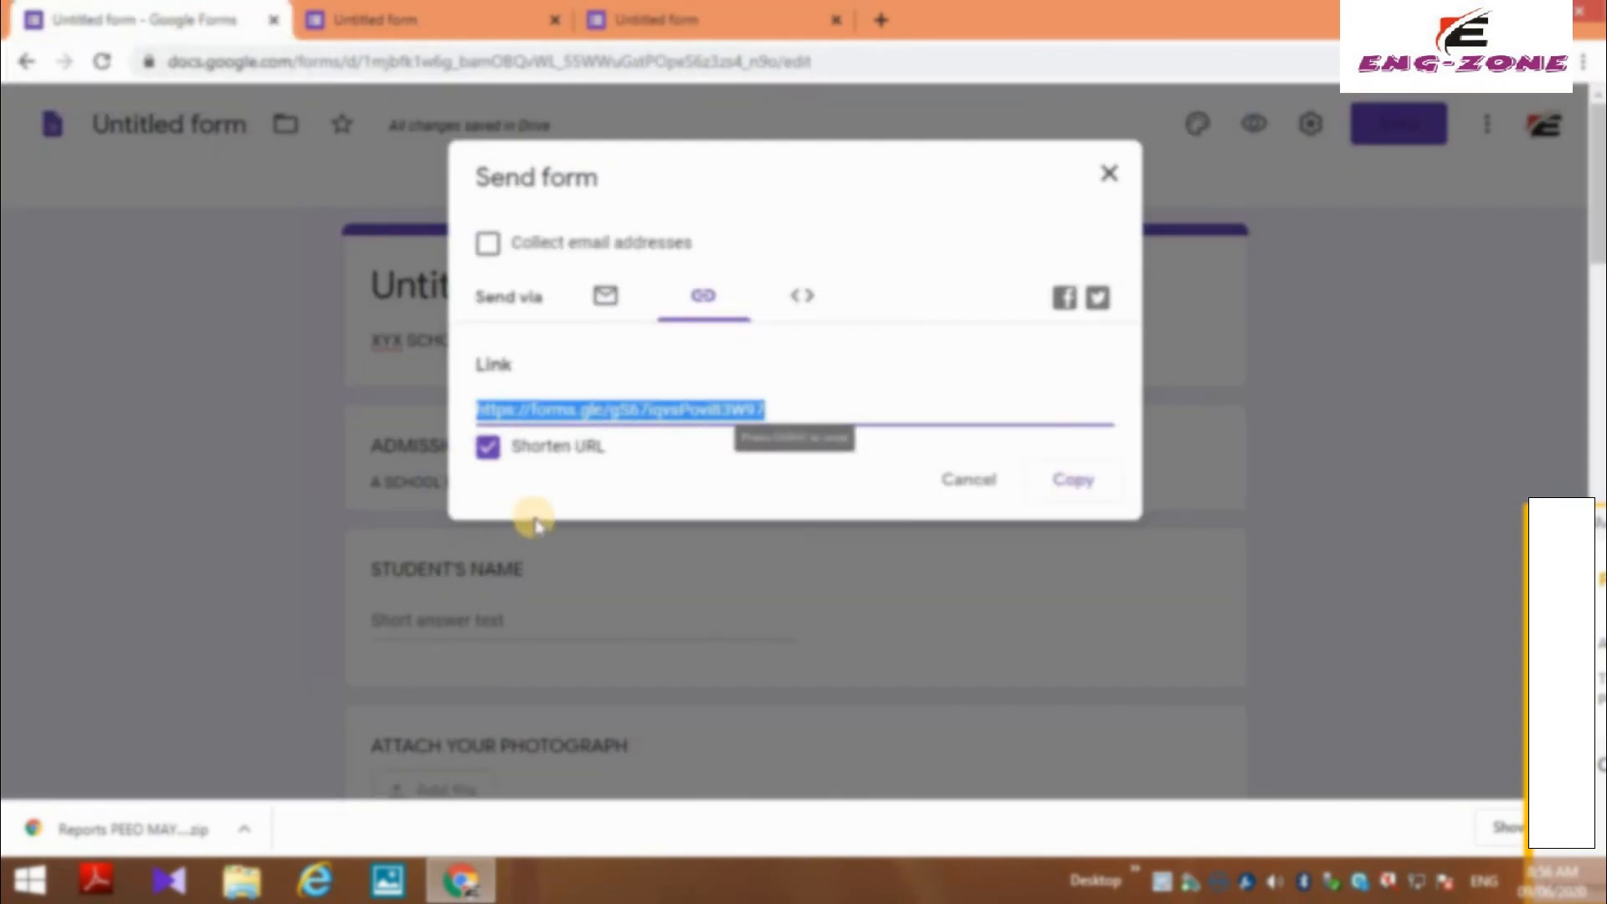
{"action": "left_click", "coordinate": [384, 405]}
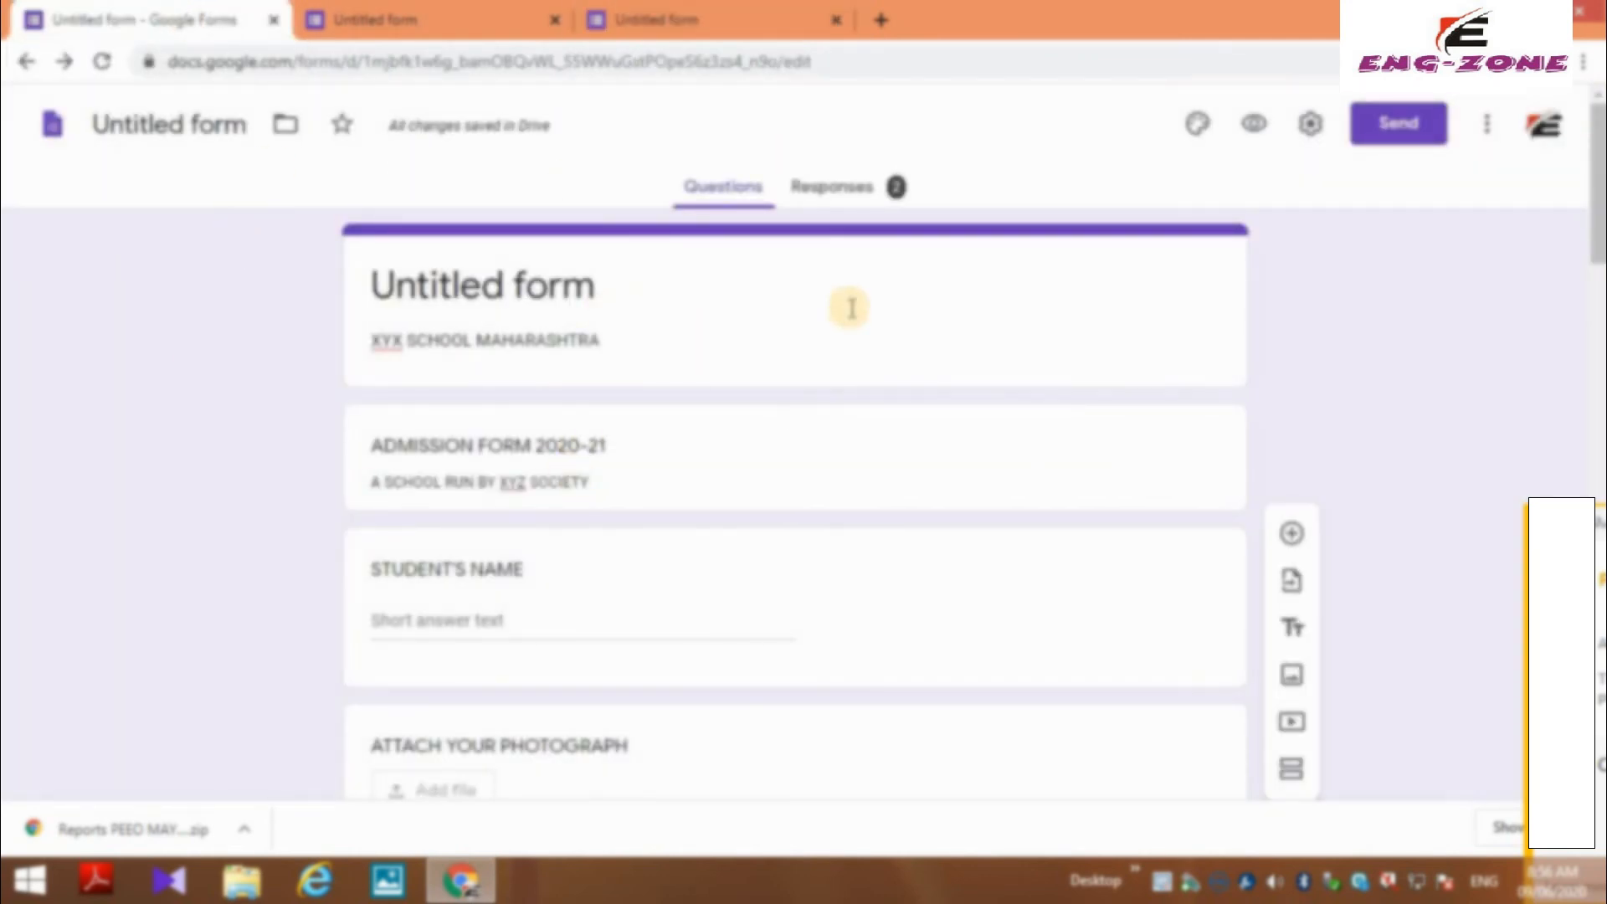
{"action": "left_click", "coordinate": [833, 189]}
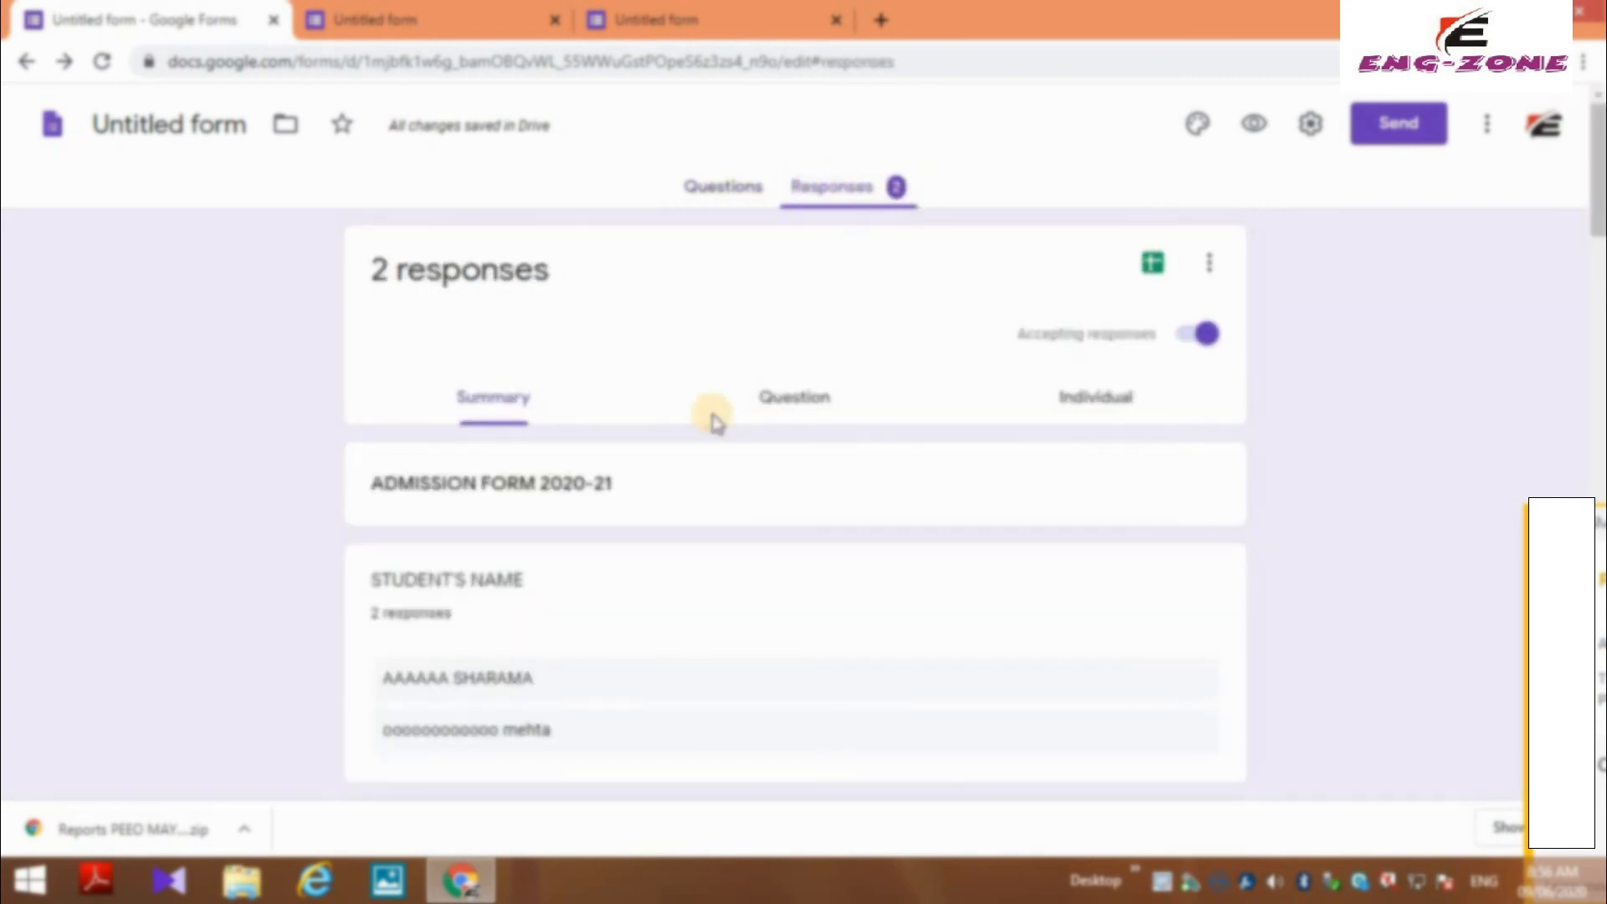
- Examine the response summary for every question, from STUDENT'S NAME through MOBILE DETAIL
{"action": "scroll", "coordinate": [753, 335], "scroll_direction": "down", "scroll_amount": 1}
{"action": "scroll", "coordinate": [644, 360], "scroll_direction": "down", "scroll_amount": 1}
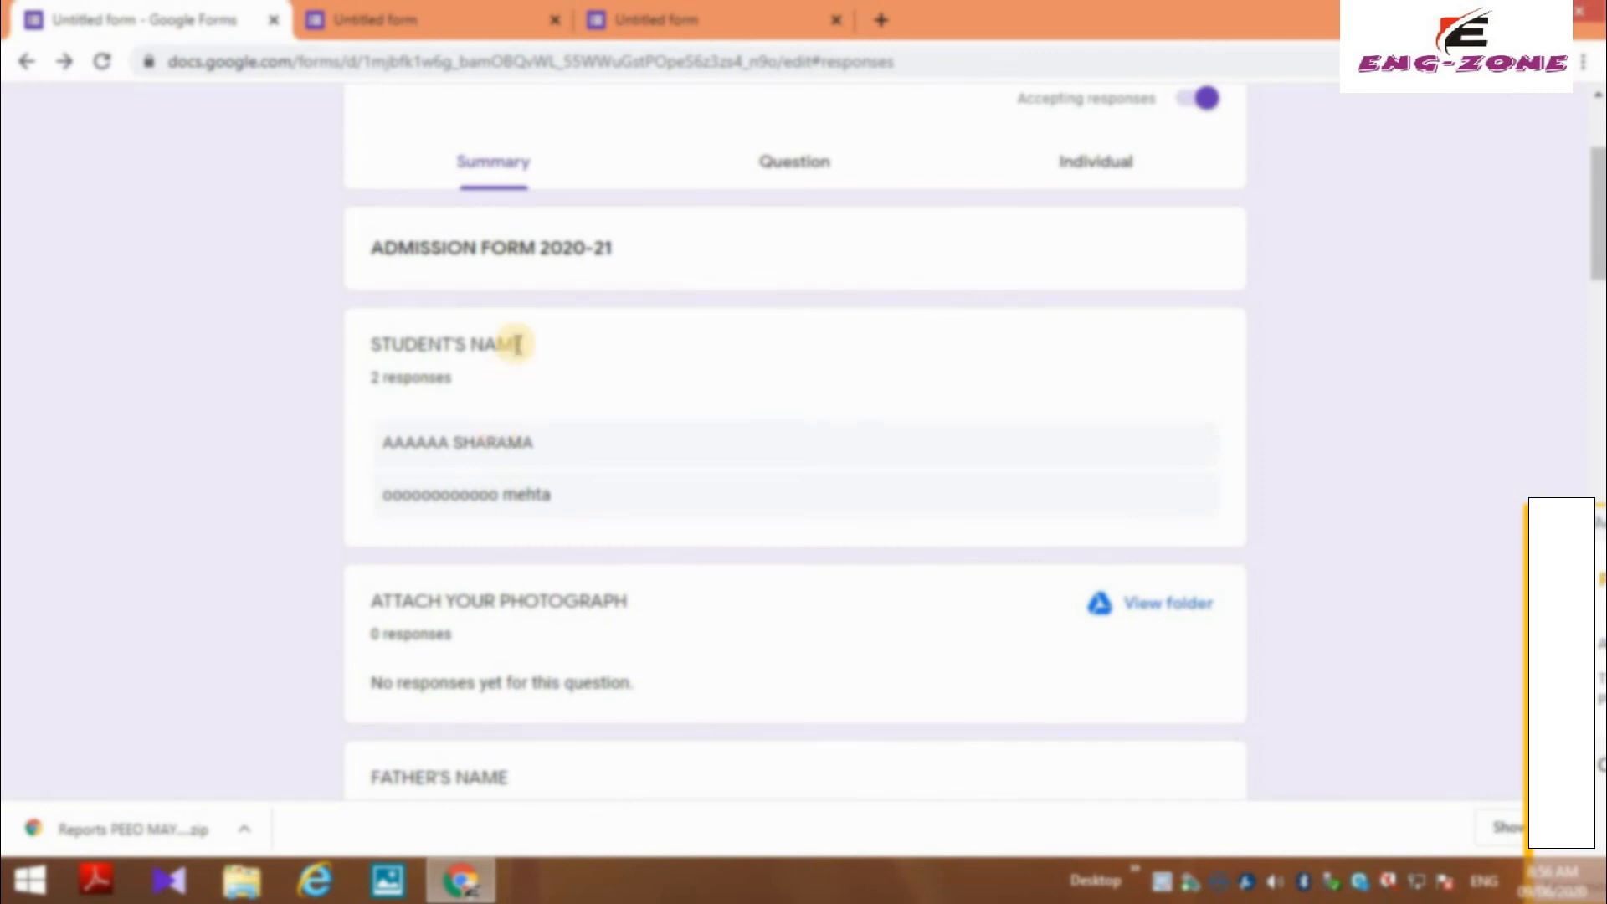
{"action": "scroll", "coordinate": [502, 457], "scroll_direction": "down", "scroll_amount": 3}
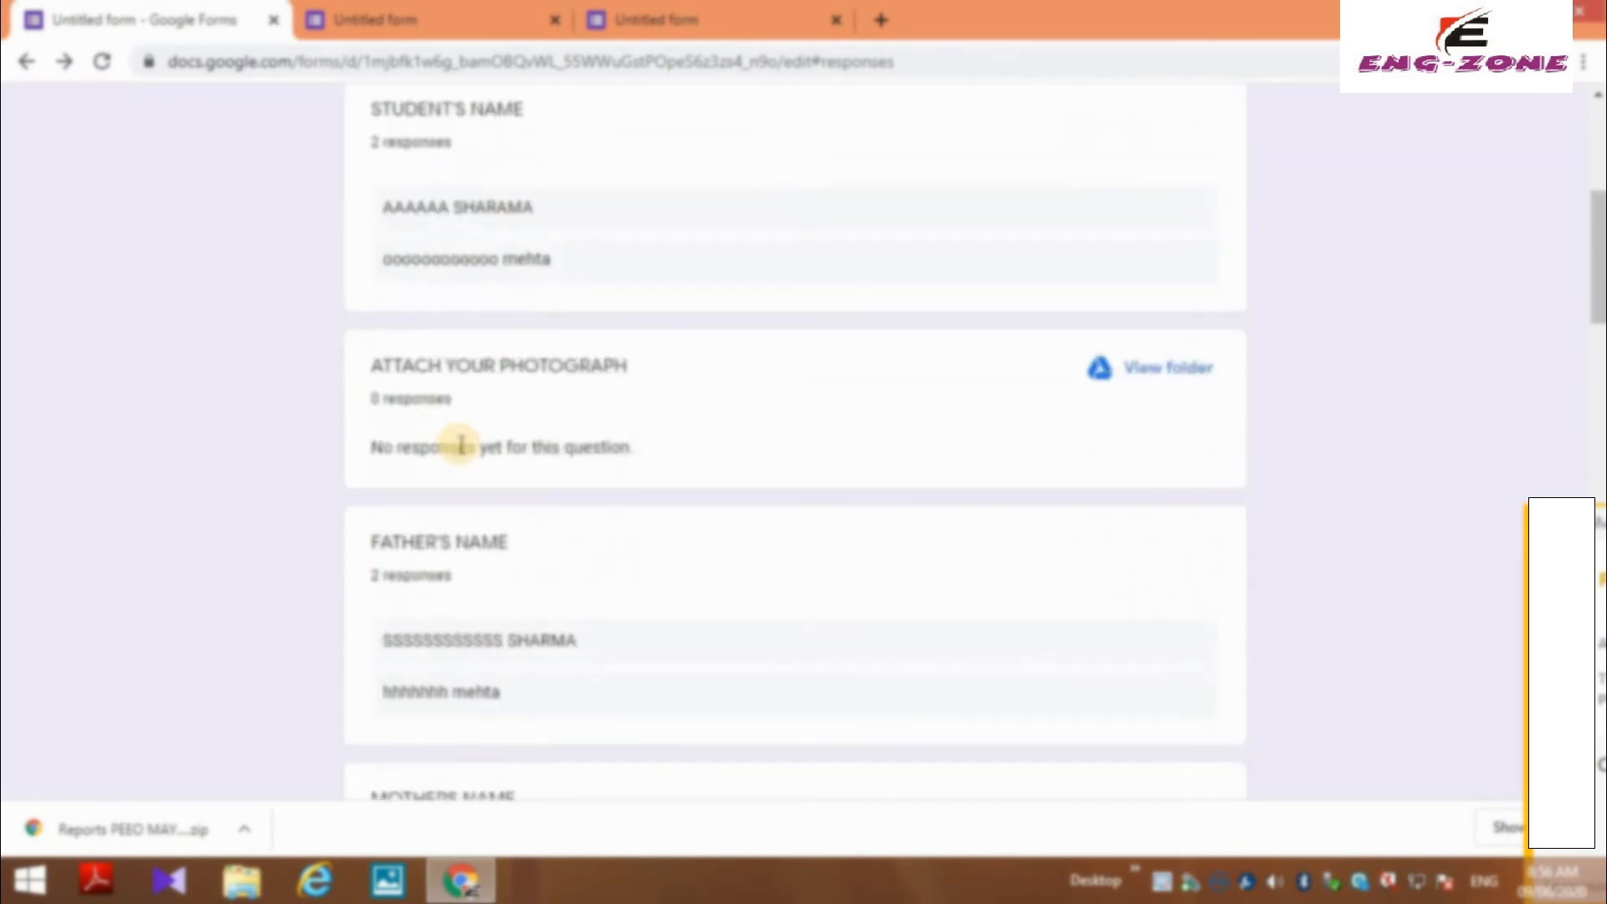
{"action": "scroll", "coordinate": [478, 556], "scroll_direction": "down", "scroll_amount": 5}
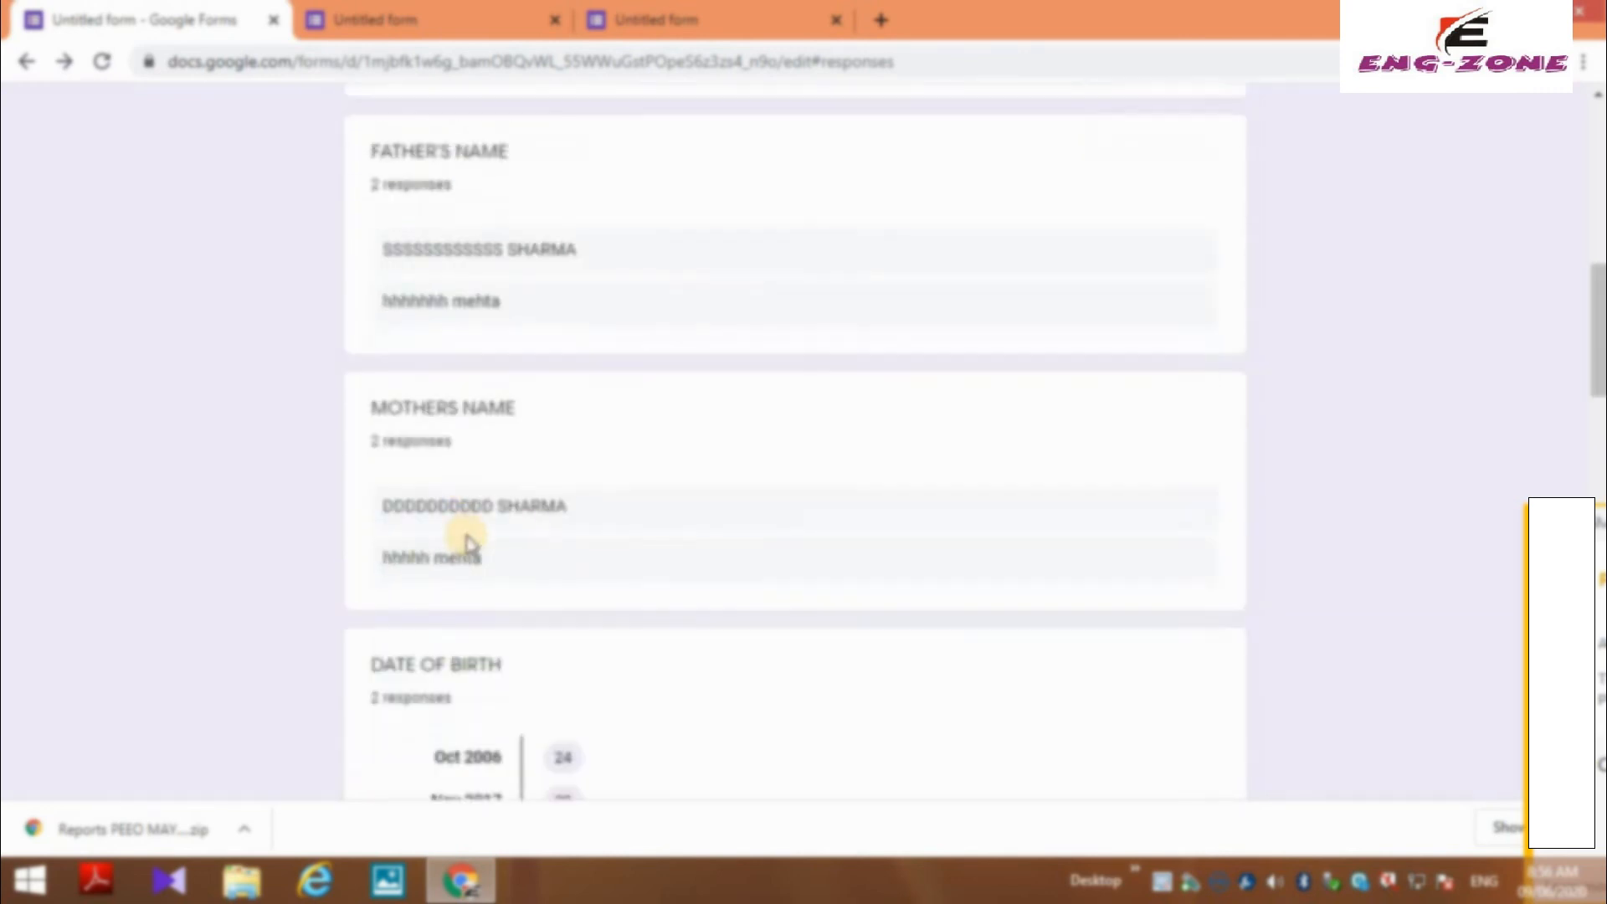
{"action": "scroll", "coordinate": [466, 559], "scroll_direction": "down", "scroll_amount": 5}
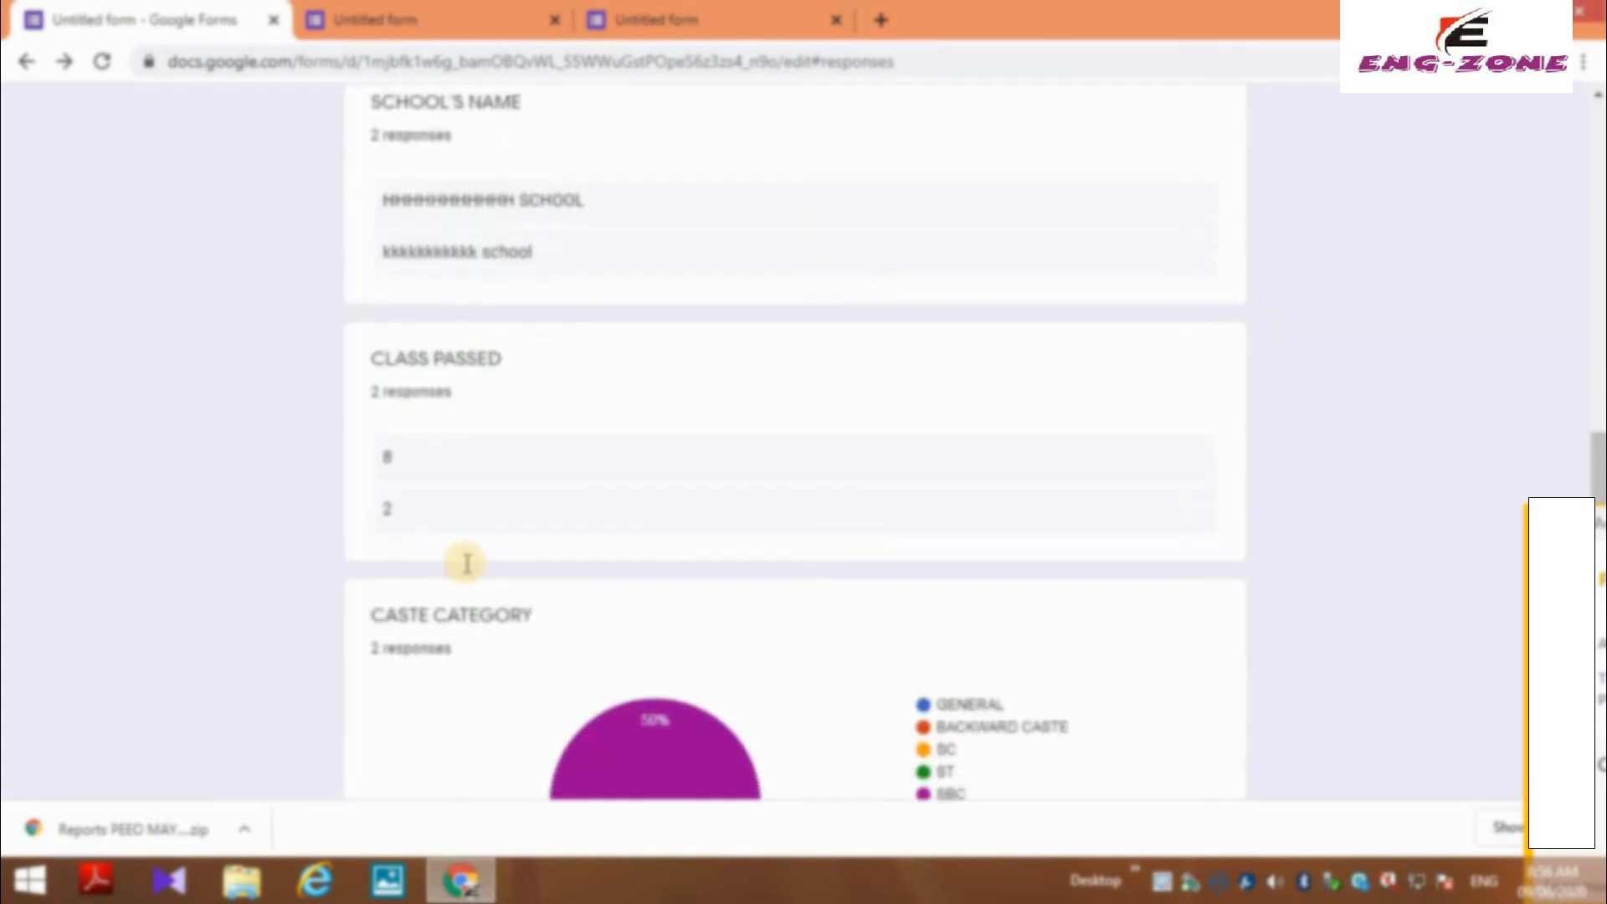
{"action": "scroll", "coordinate": [469, 548], "scroll_direction": "down", "scroll_amount": 10}
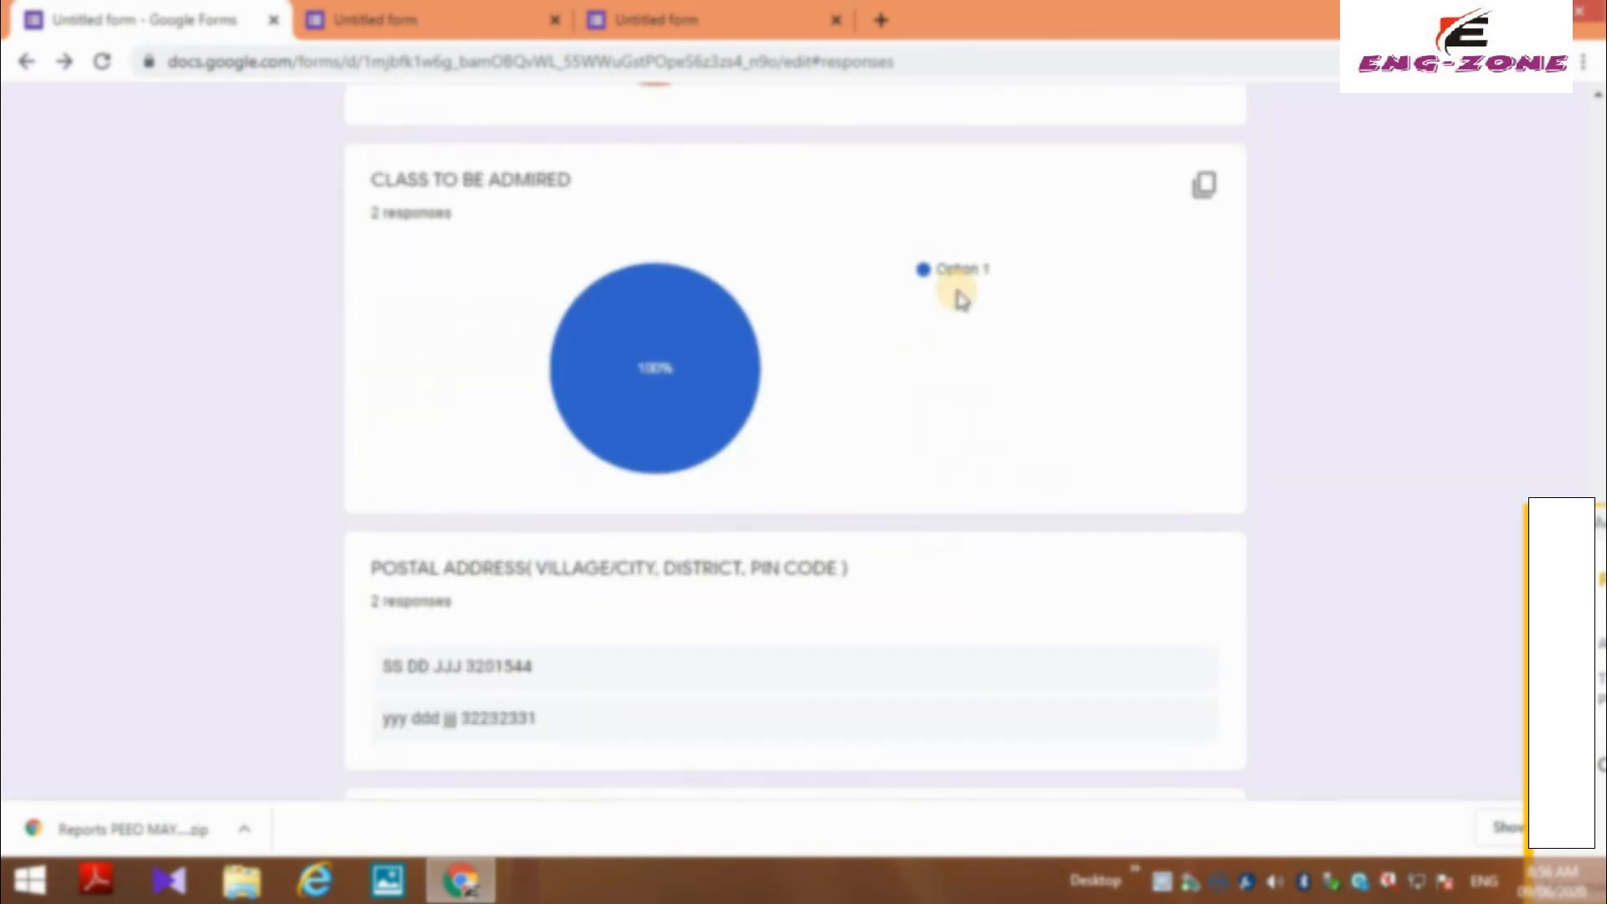
{"action": "scroll", "coordinate": [736, 385], "scroll_direction": "up", "scroll_amount": 3}
{"action": "scroll", "coordinate": [751, 387], "scroll_direction": "down", "scroll_amount": 6}
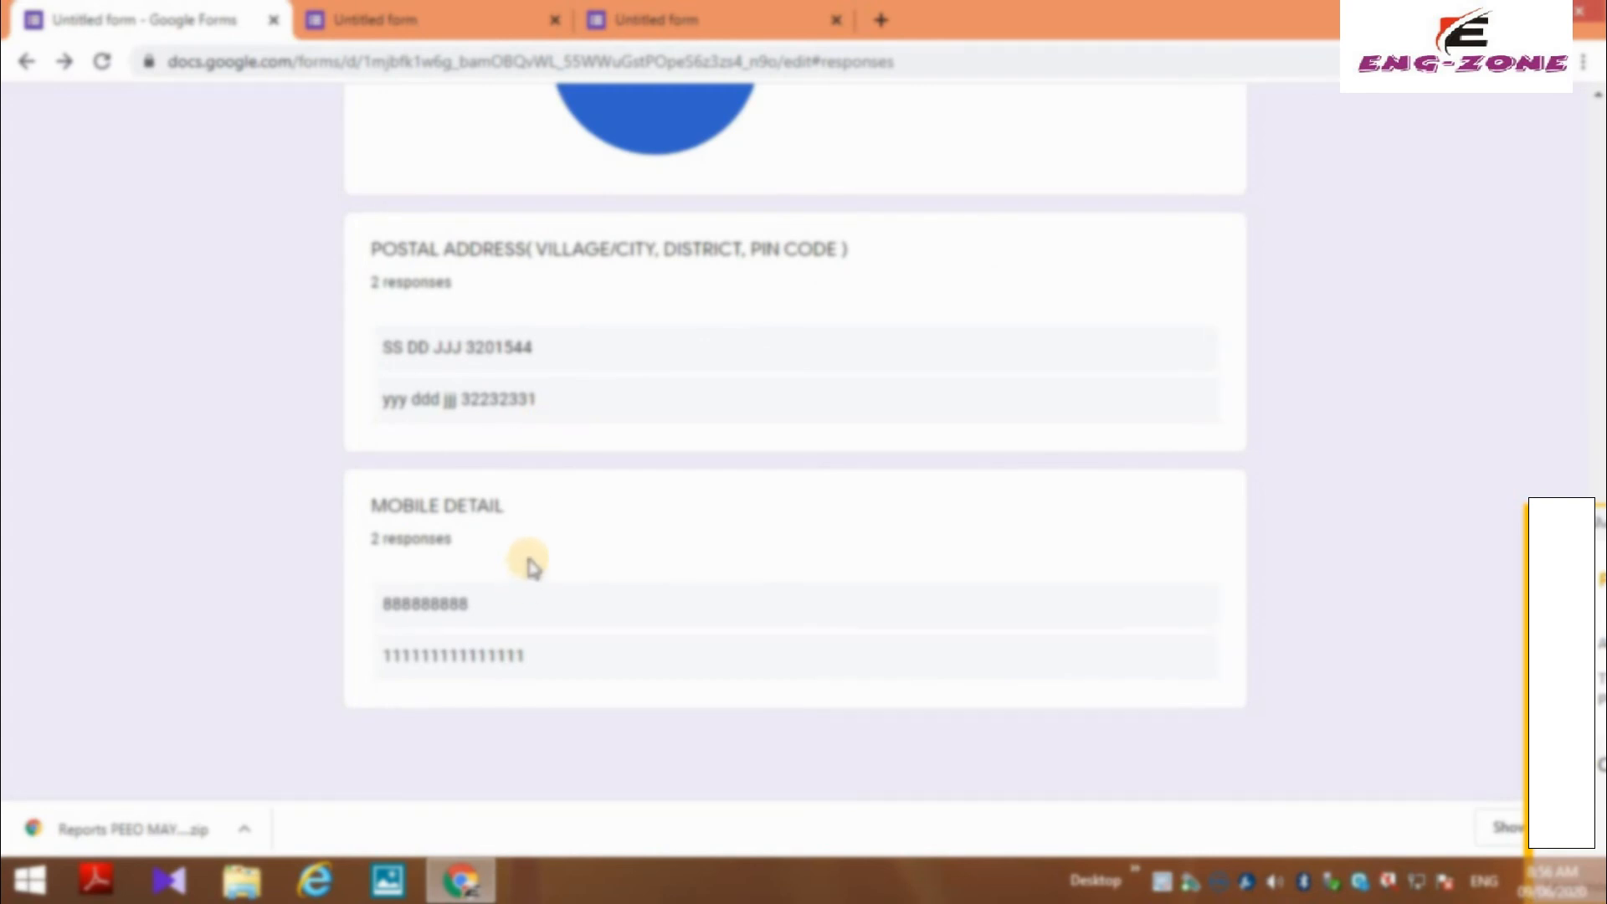
{"action": "scroll", "coordinate": [532, 571], "scroll_direction": "up", "scroll_amount": 20}
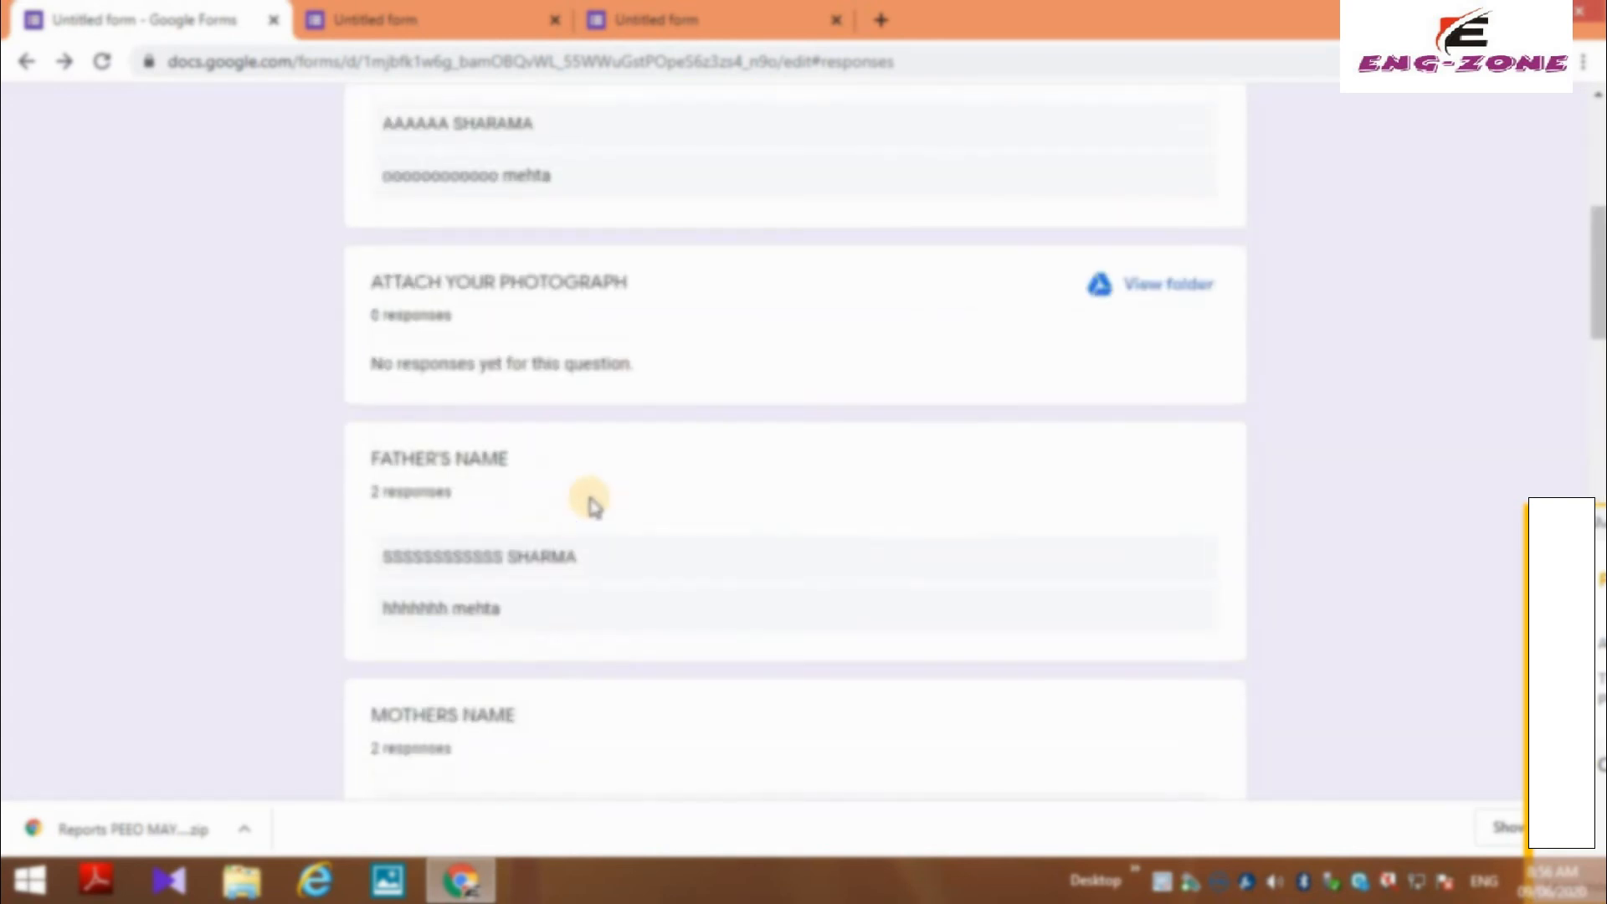
{"action": "scroll", "coordinate": [593, 504], "scroll_direction": "up", "scroll_amount": 6}
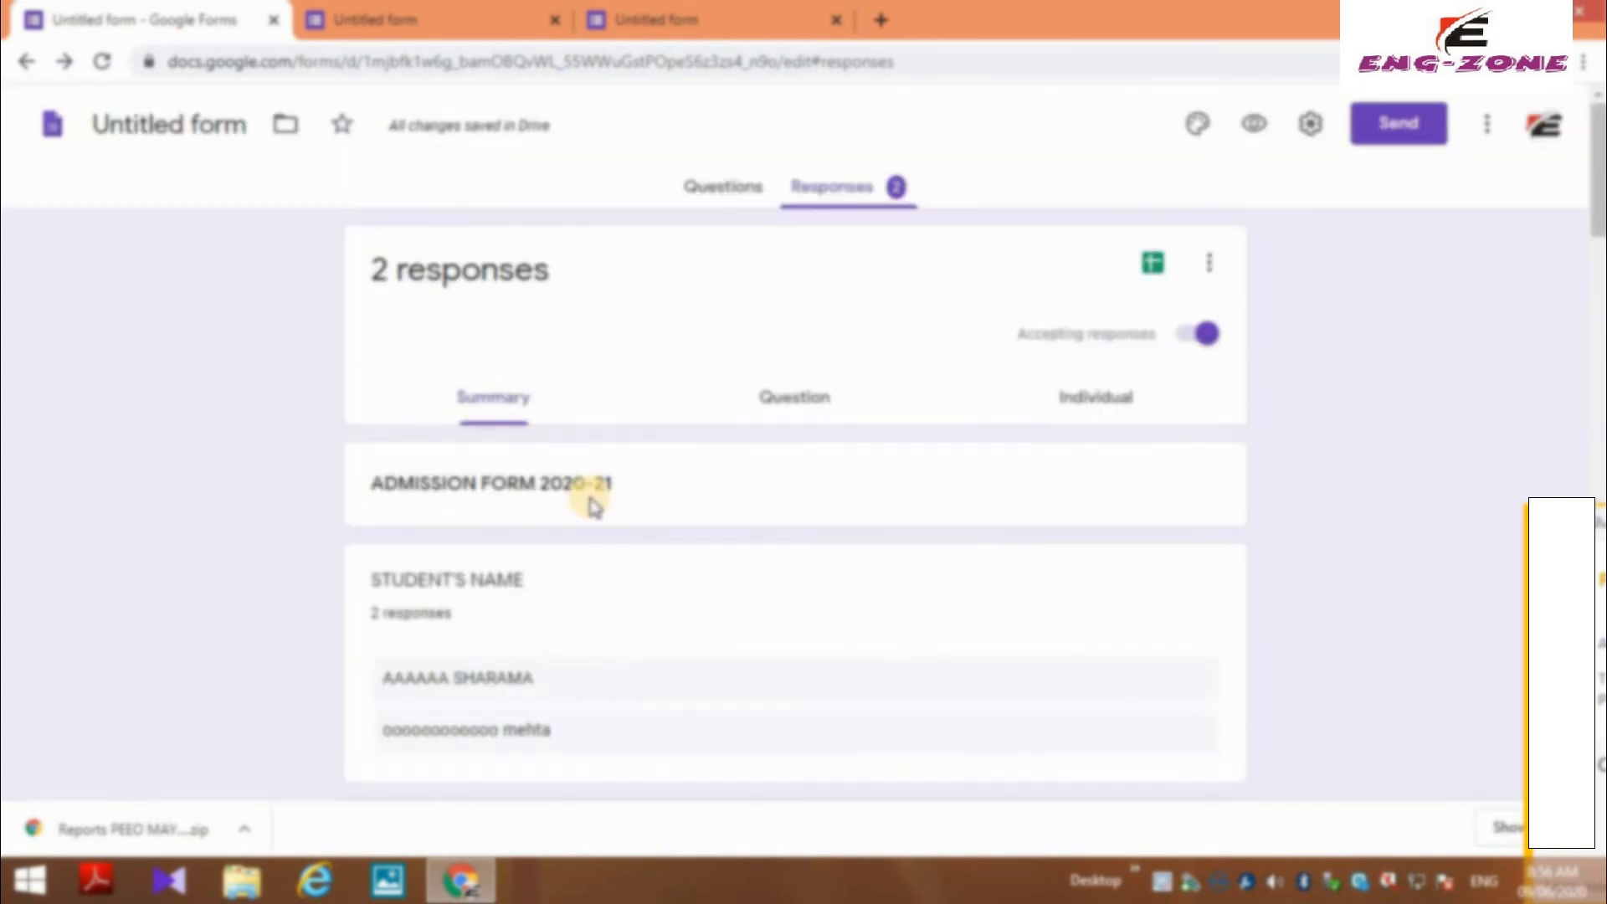
- View the responses by question and check the answers given for STUDENT'S NAME
{"action": "left_click", "coordinate": [807, 408]}
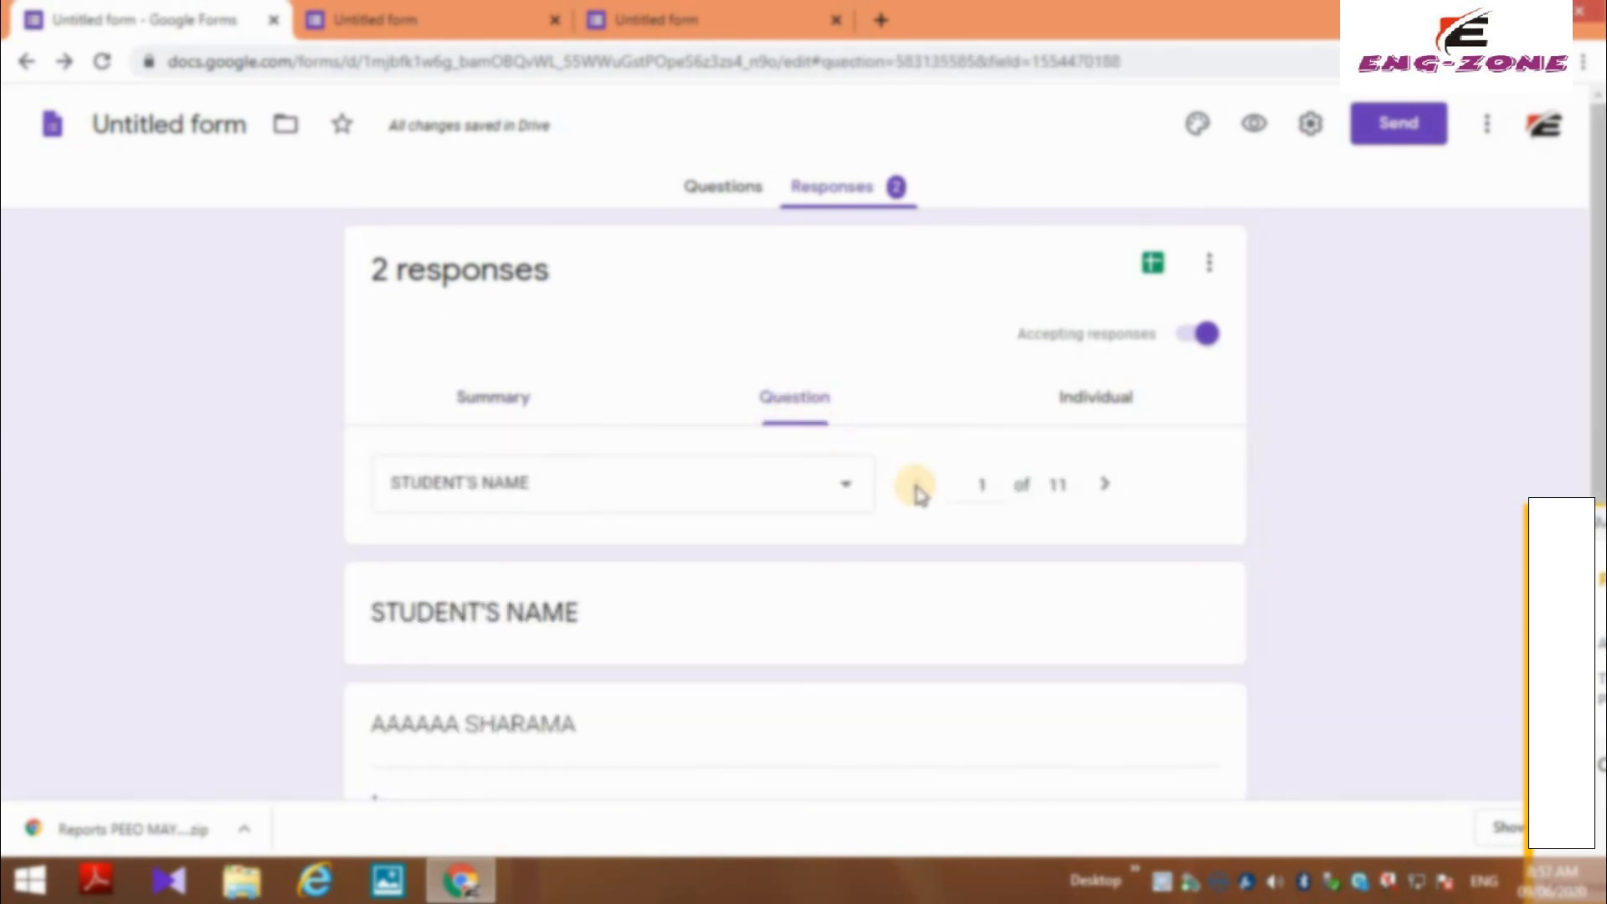
{"action": "scroll", "coordinate": [556, 466], "scroll_direction": "down", "scroll_amount": 4}
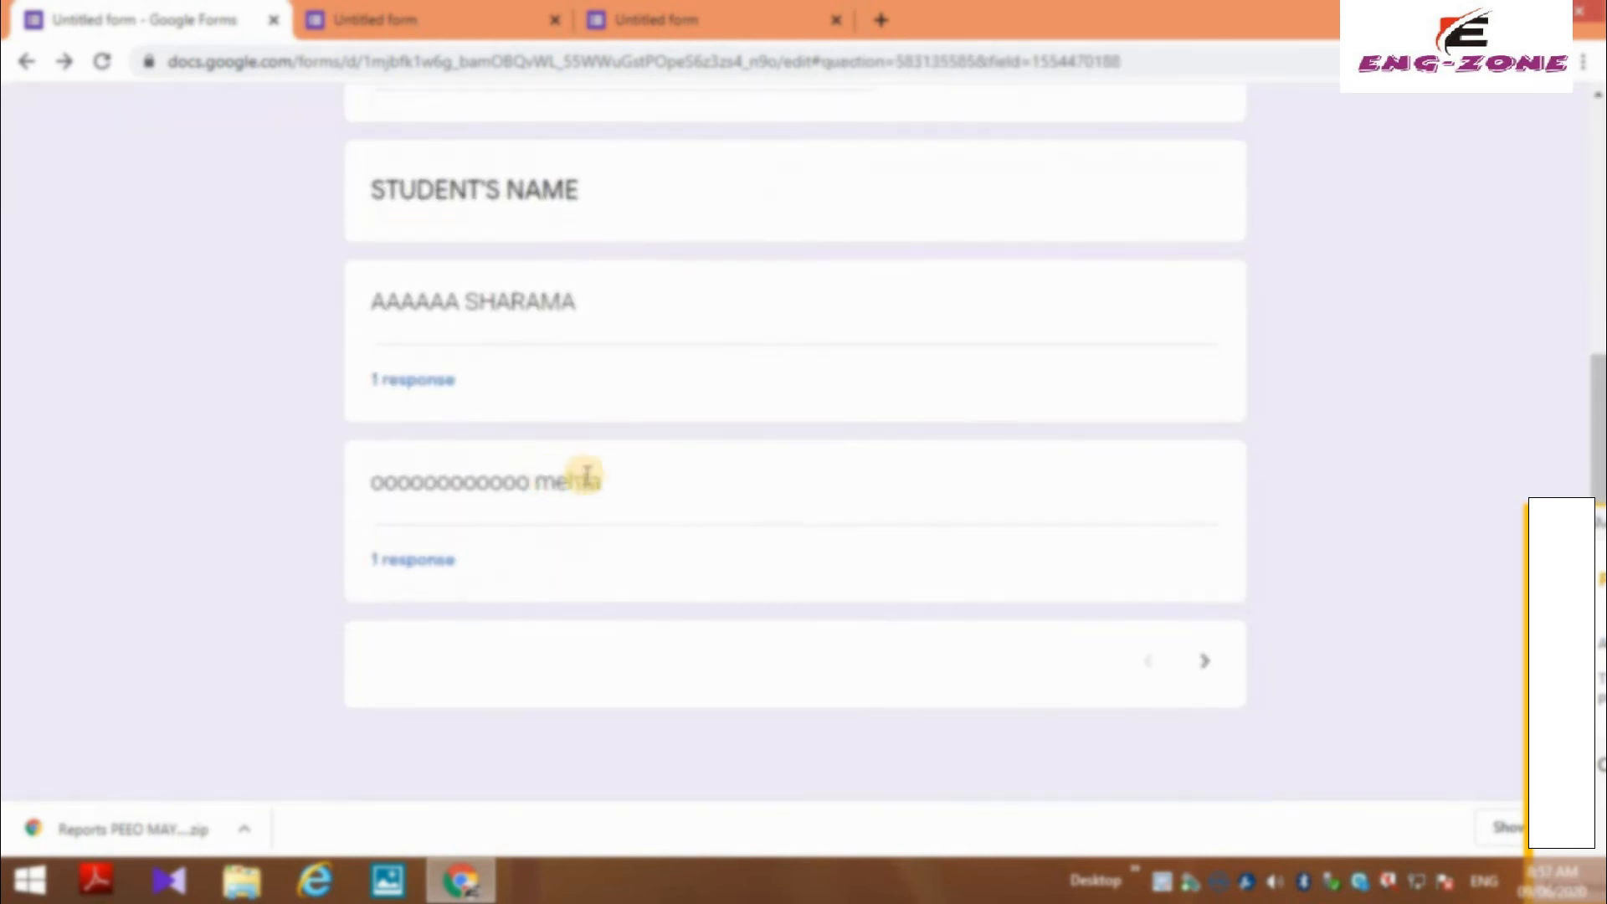
{"action": "scroll", "coordinate": [963, 423], "scroll_direction": "up", "scroll_amount": 5}
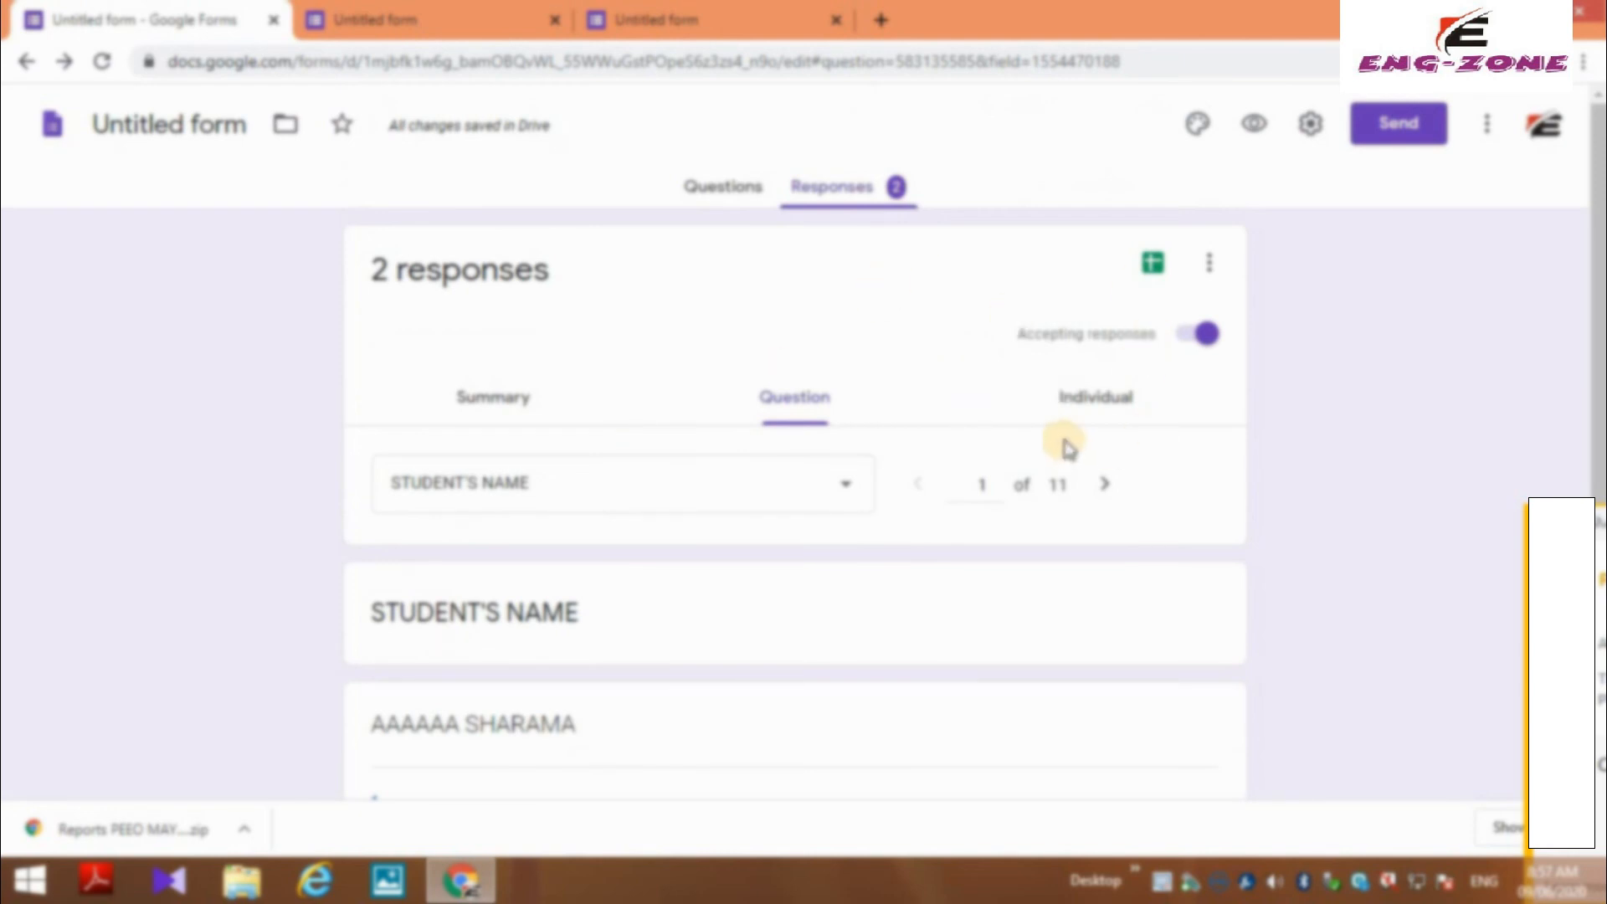
- Switch to the individual responses and look through the first student's submitted form
{"action": "left_click", "coordinate": [1105, 410]}
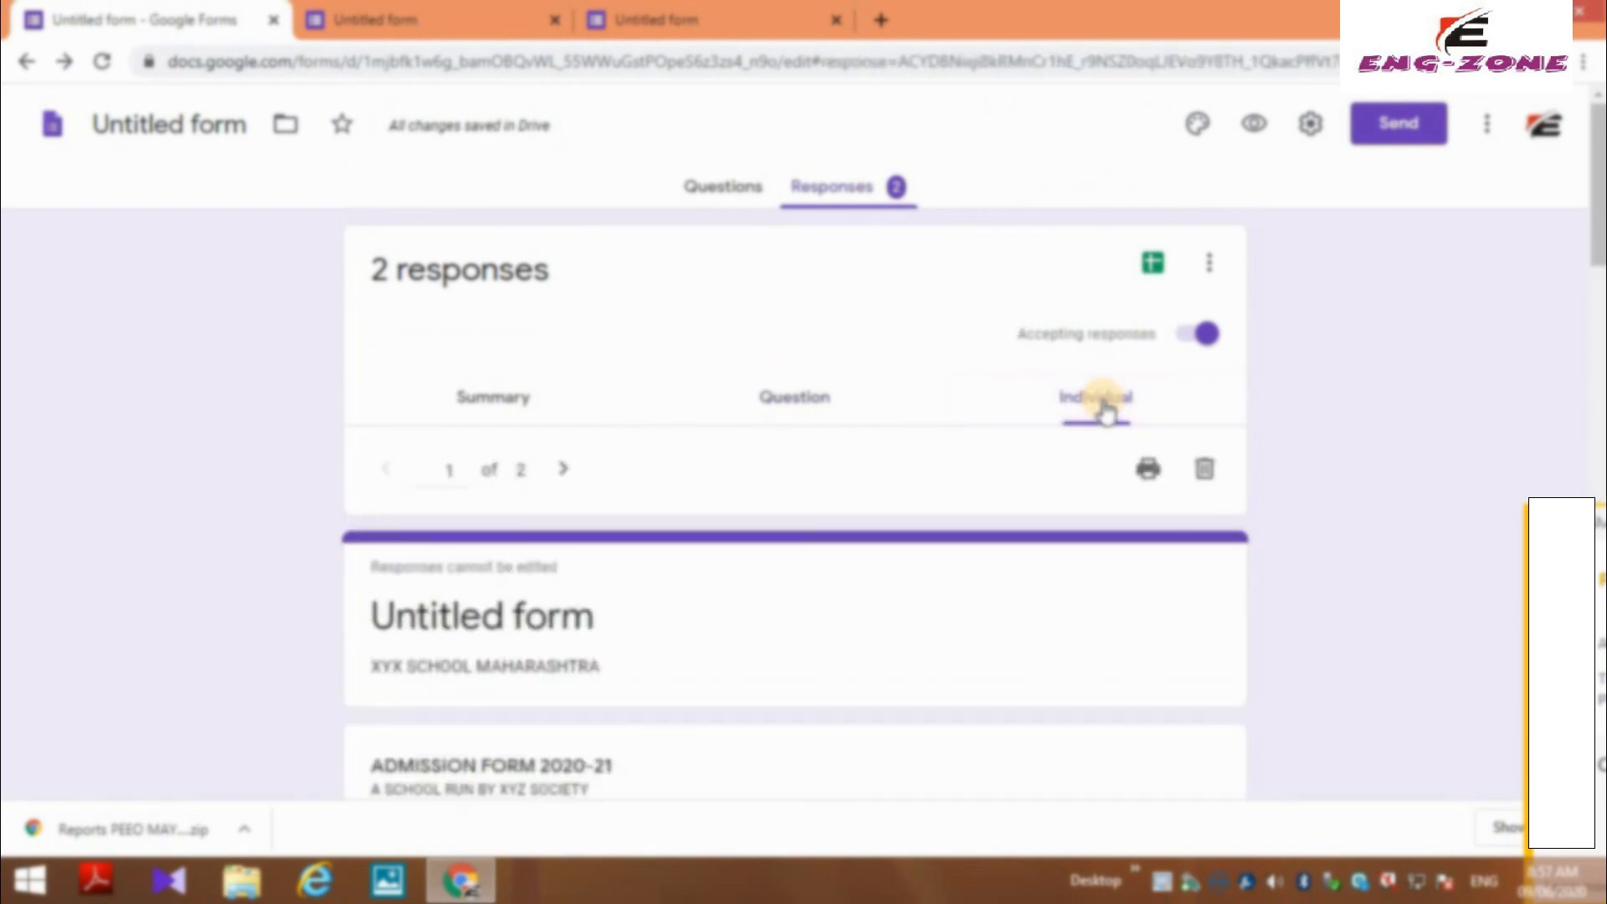
{"action": "scroll", "coordinate": [475, 477], "scroll_direction": "down", "scroll_amount": 2}
{"action": "scroll", "coordinate": [475, 477], "scroll_direction": "down", "scroll_amount": 12}
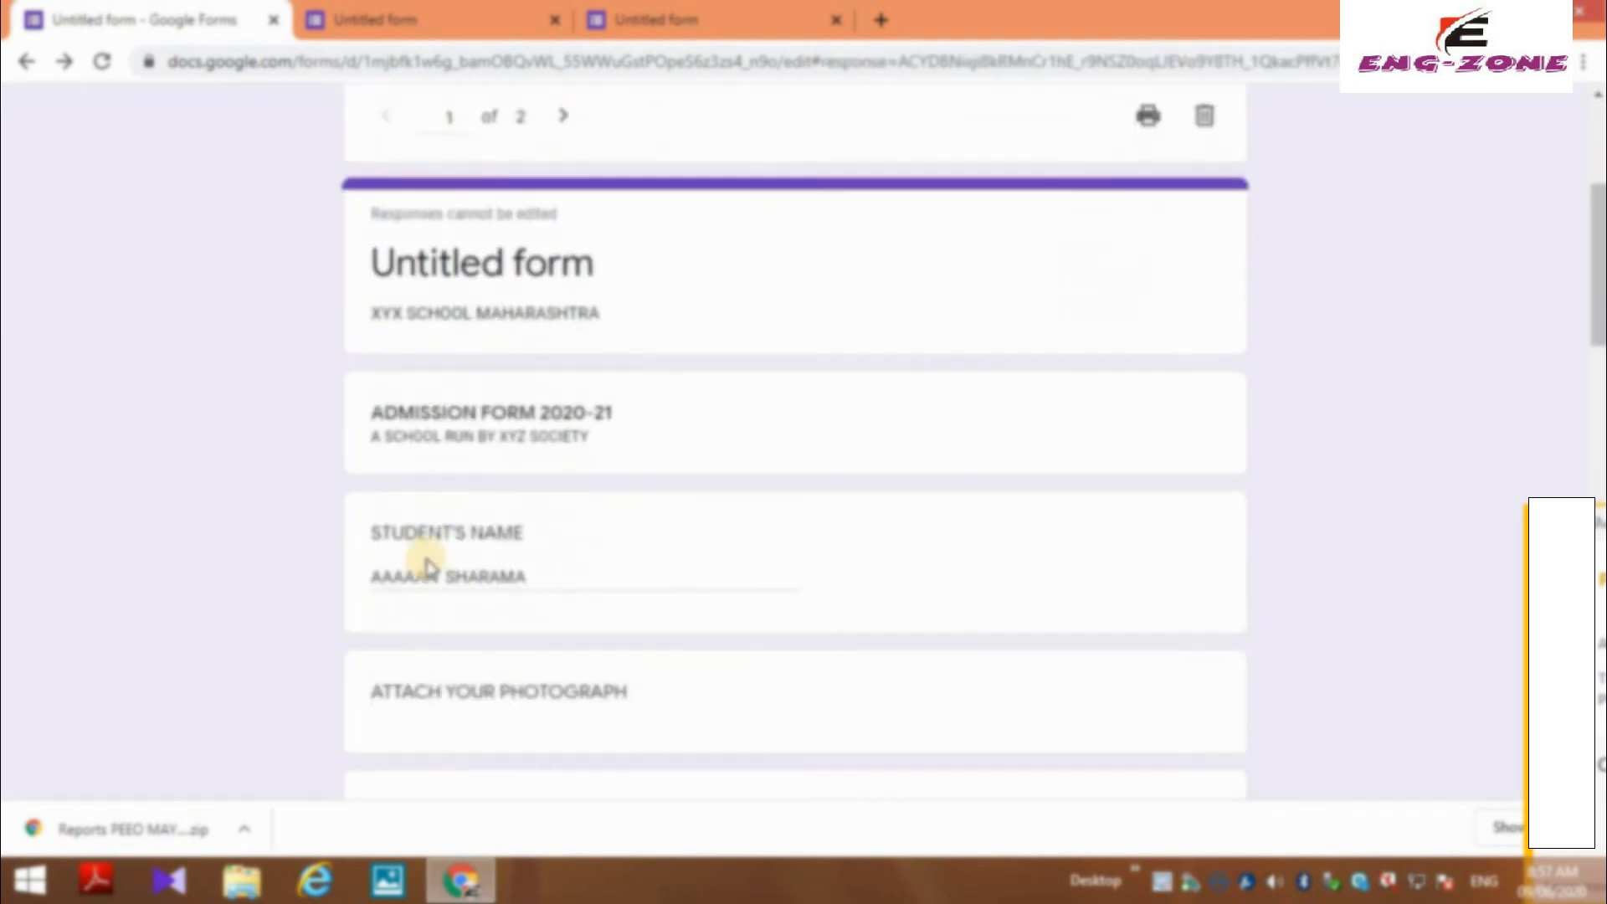
{"action": "scroll", "coordinate": [468, 523], "scroll_direction": "up", "scroll_amount": 14}
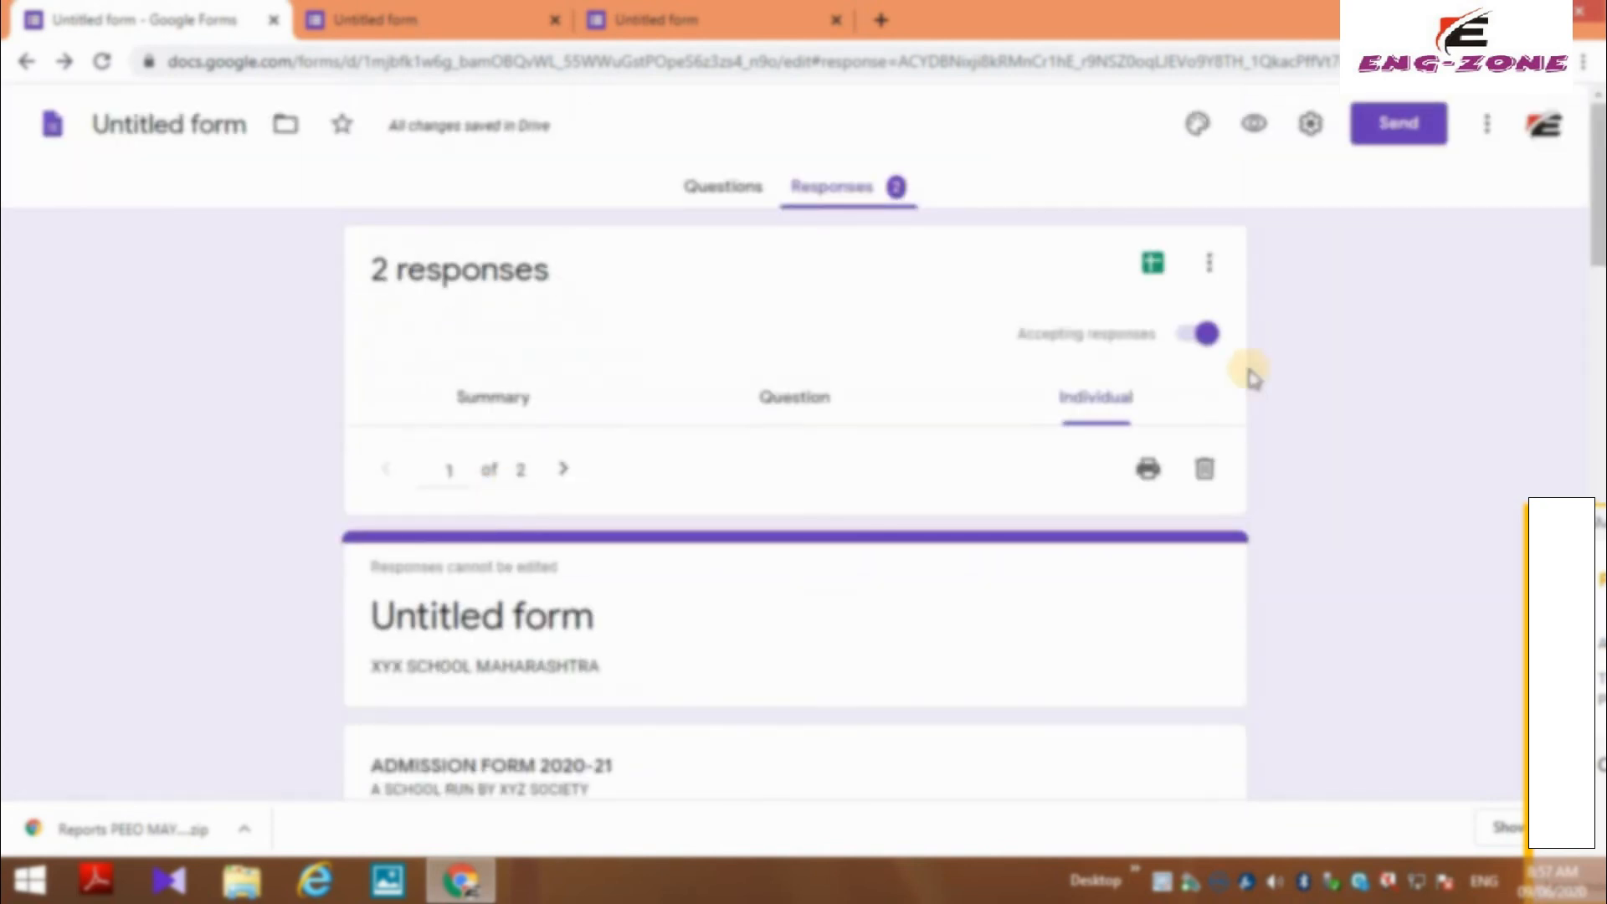
- Inspect the print preview of the first individual response, and close it without printing
{"action": "left_click", "coordinate": [1149, 470]}
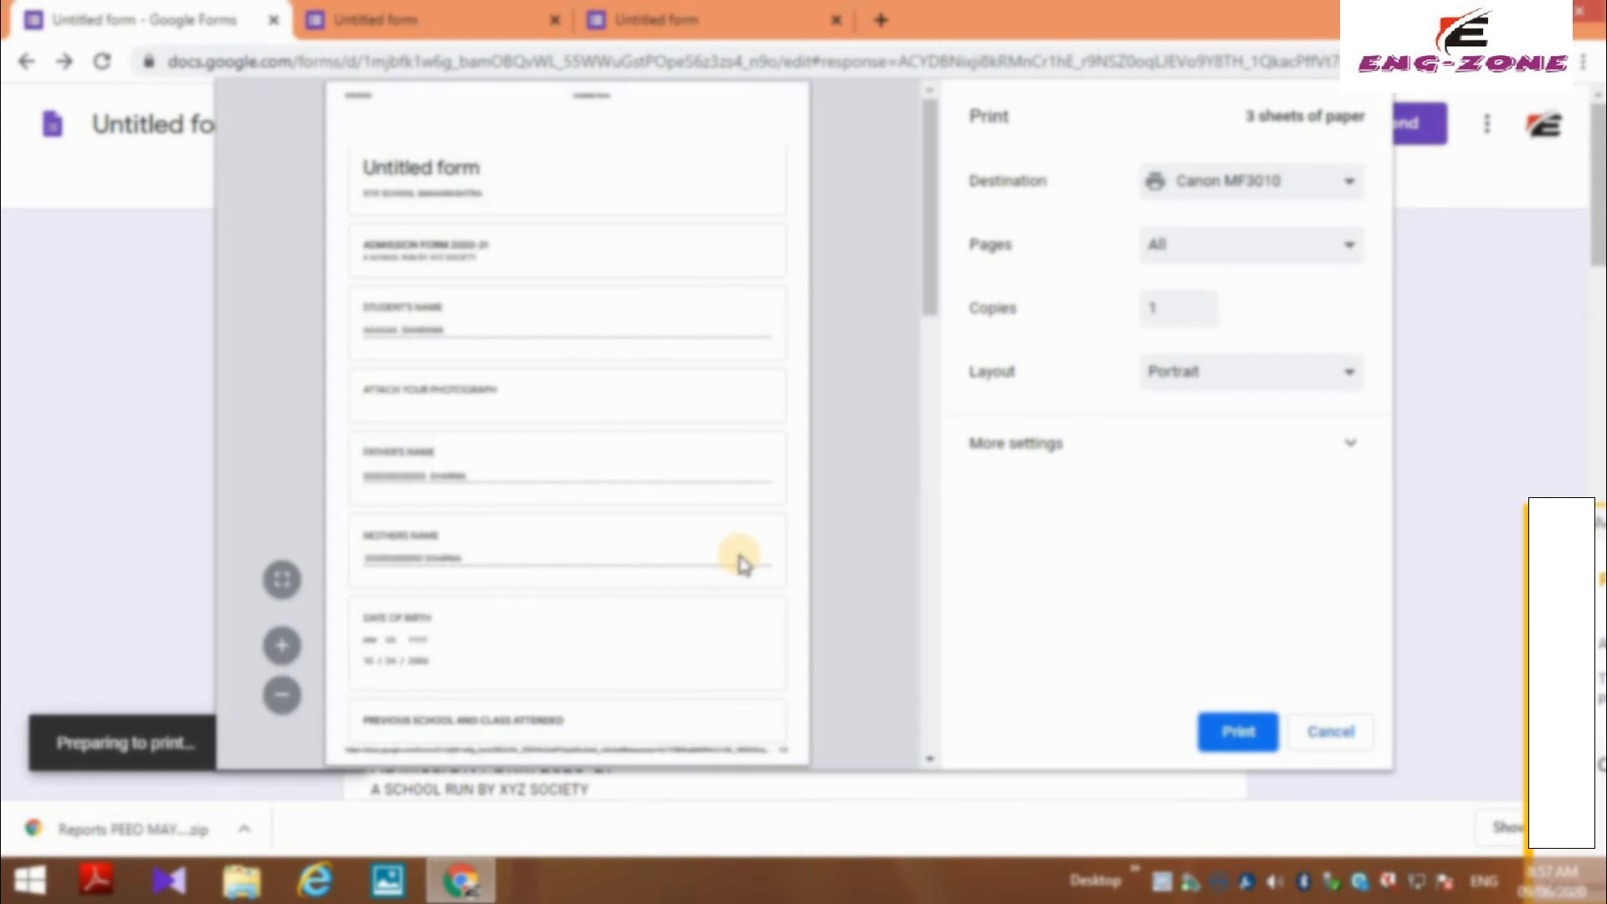
{"action": "scroll", "coordinate": [719, 554], "scroll_direction": "down", "scroll_amount": 15}
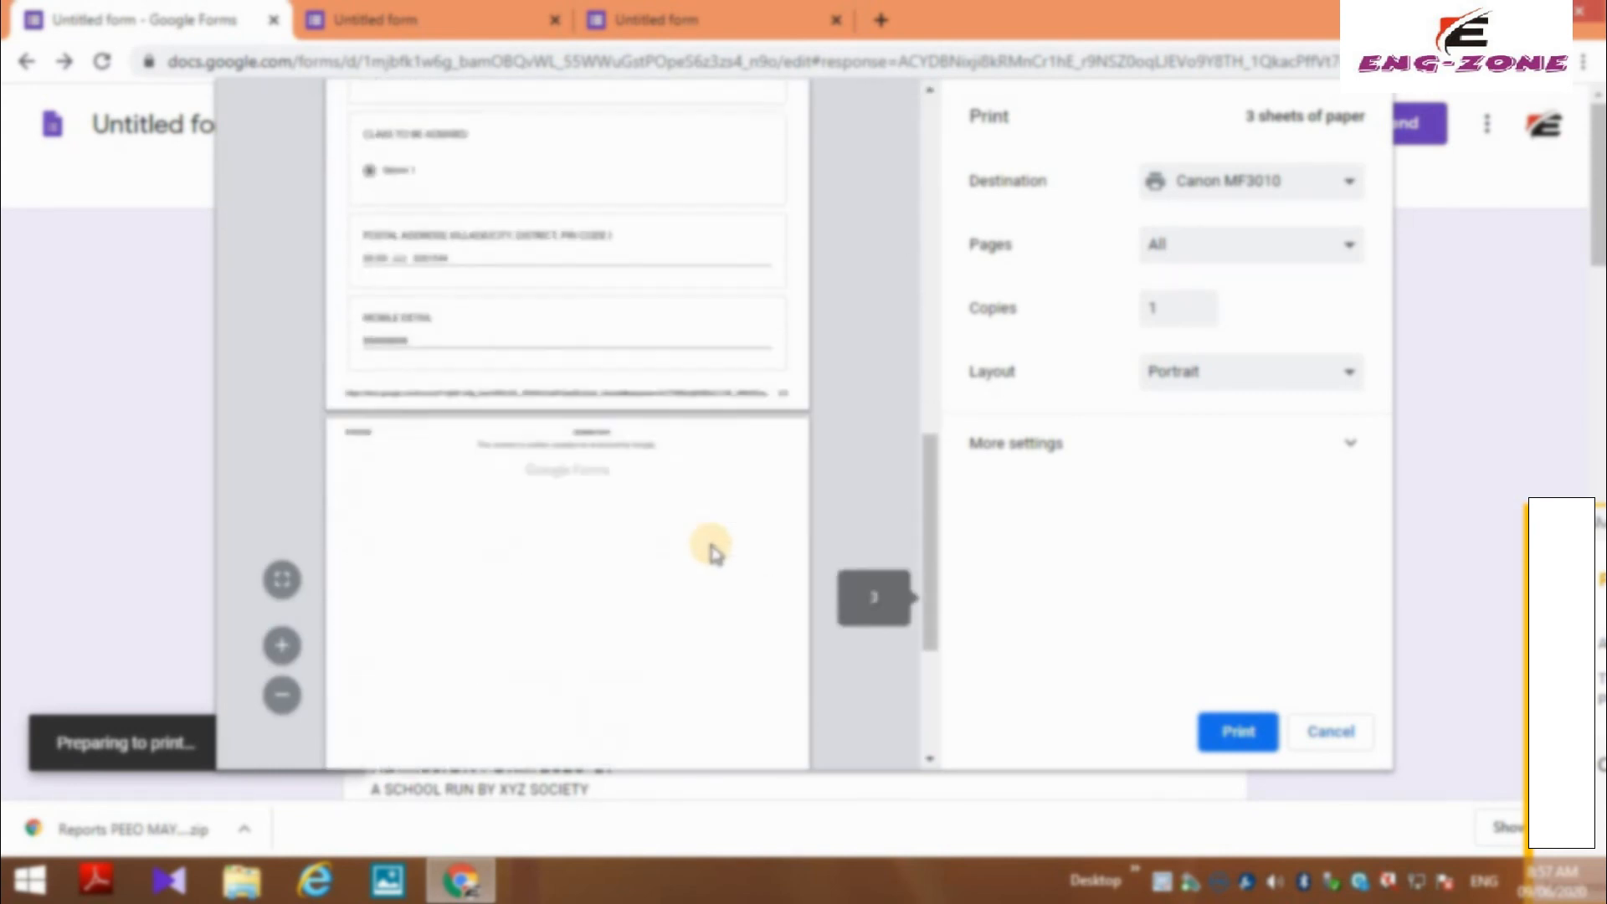
{"action": "scroll", "coordinate": [715, 554], "scroll_direction": "up", "scroll_amount": 10}
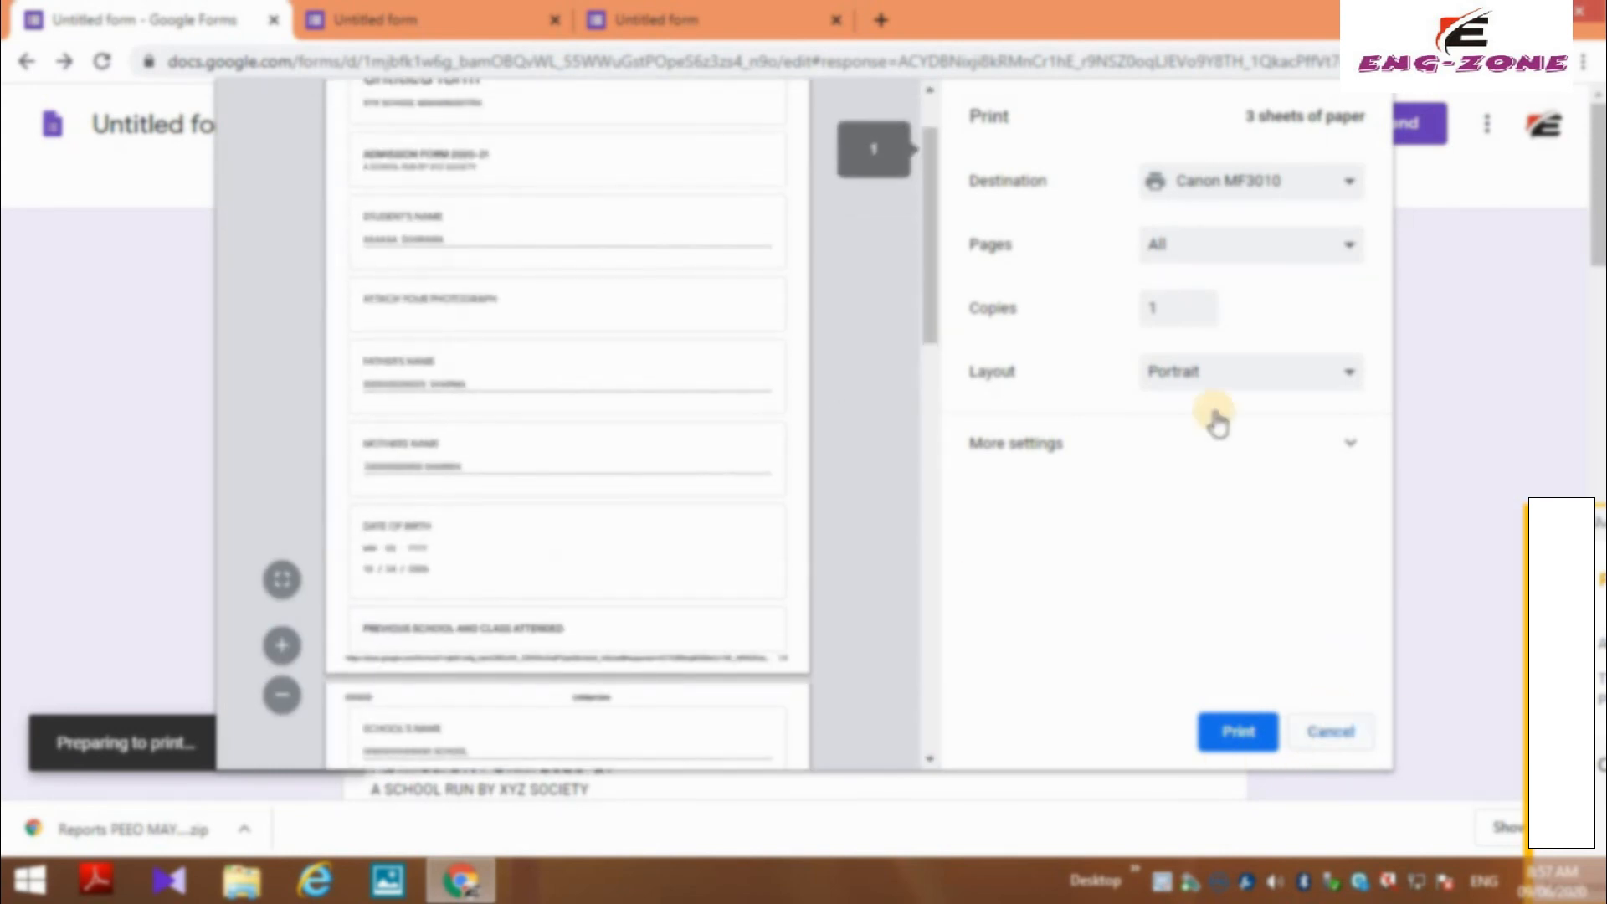
{"action": "left_click", "coordinate": [1330, 732]}
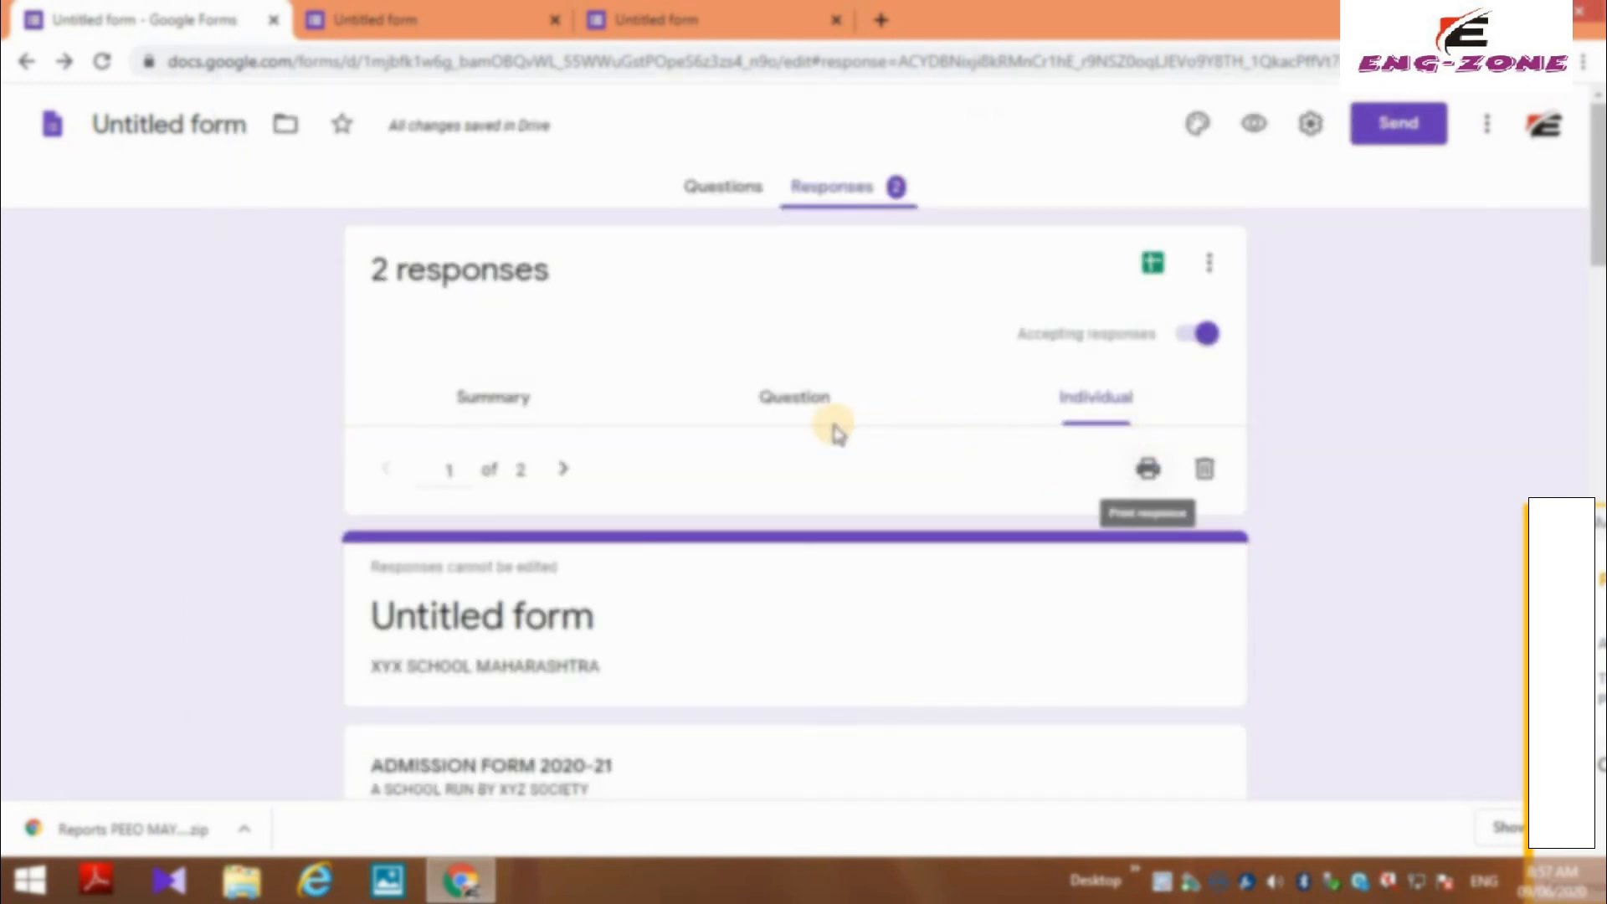
- Go to the second individual response, inspect its print preview, and close the preview without printing
{"action": "left_click", "coordinate": [564, 469]}
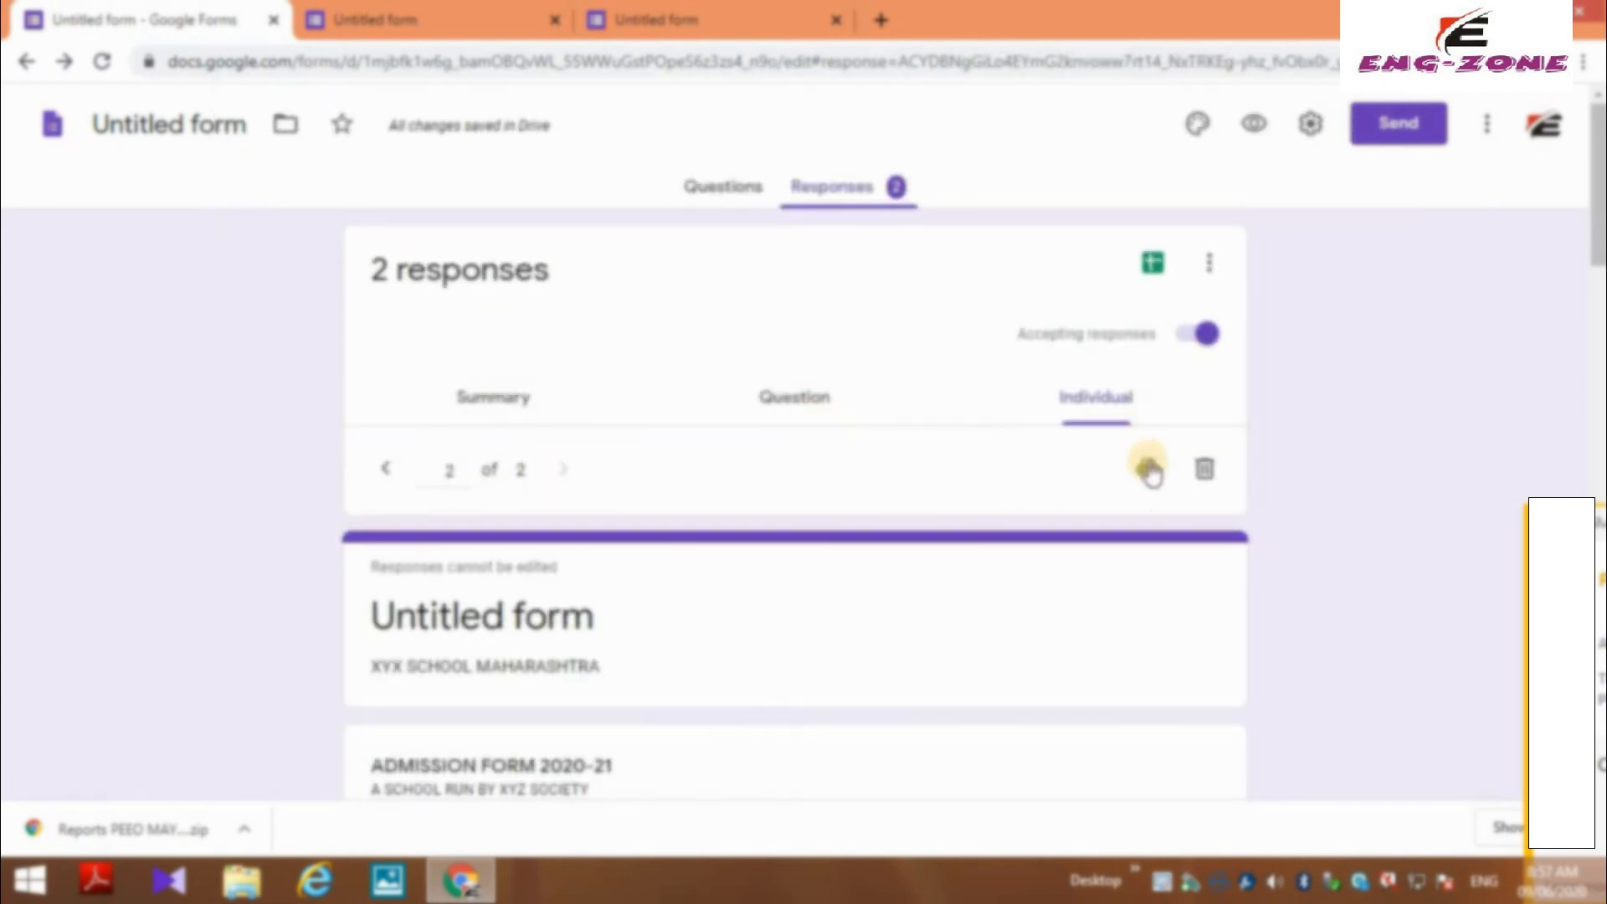
{"action": "left_click", "coordinate": [1148, 468]}
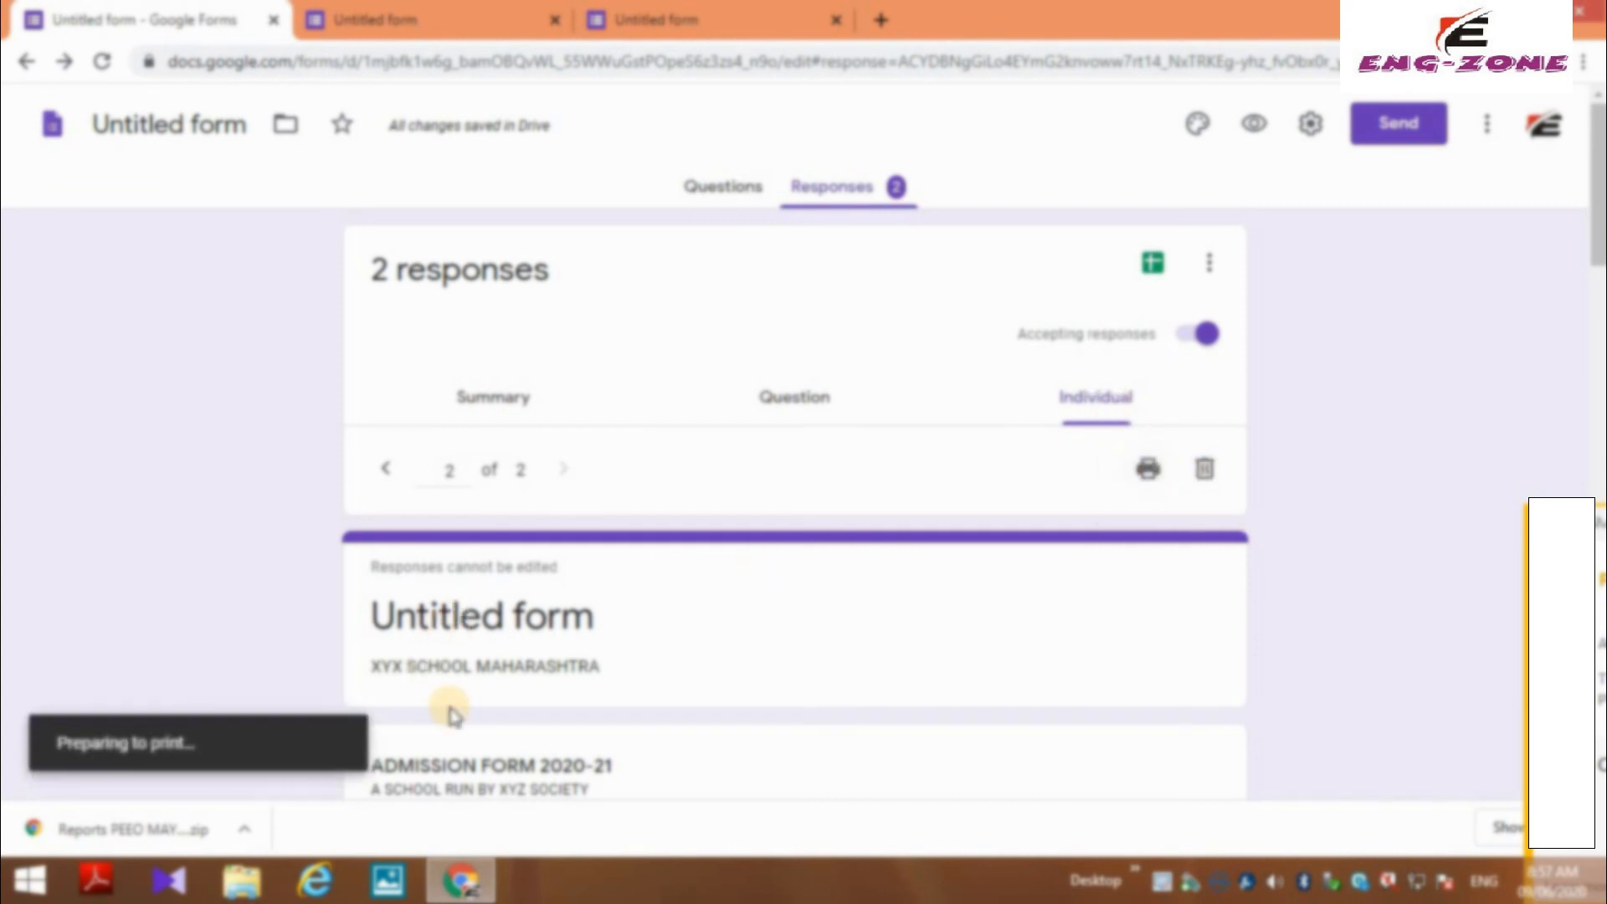
{"action": "scroll", "coordinate": [592, 467], "scroll_direction": "down", "scroll_amount": 10}
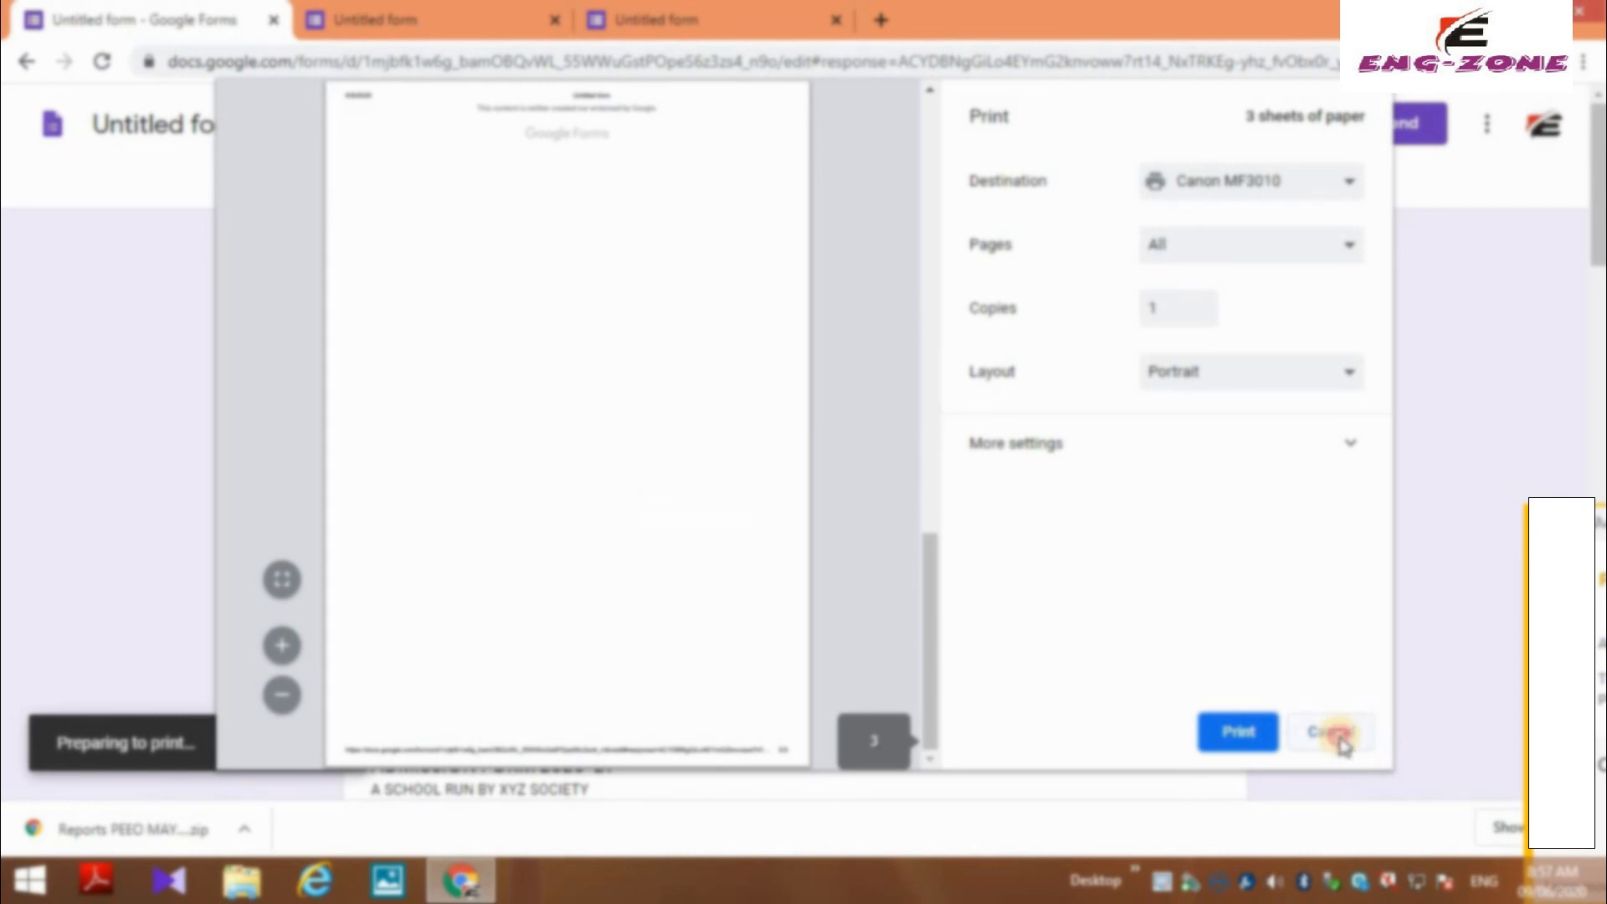
{"action": "left_click", "coordinate": [1338, 733]}
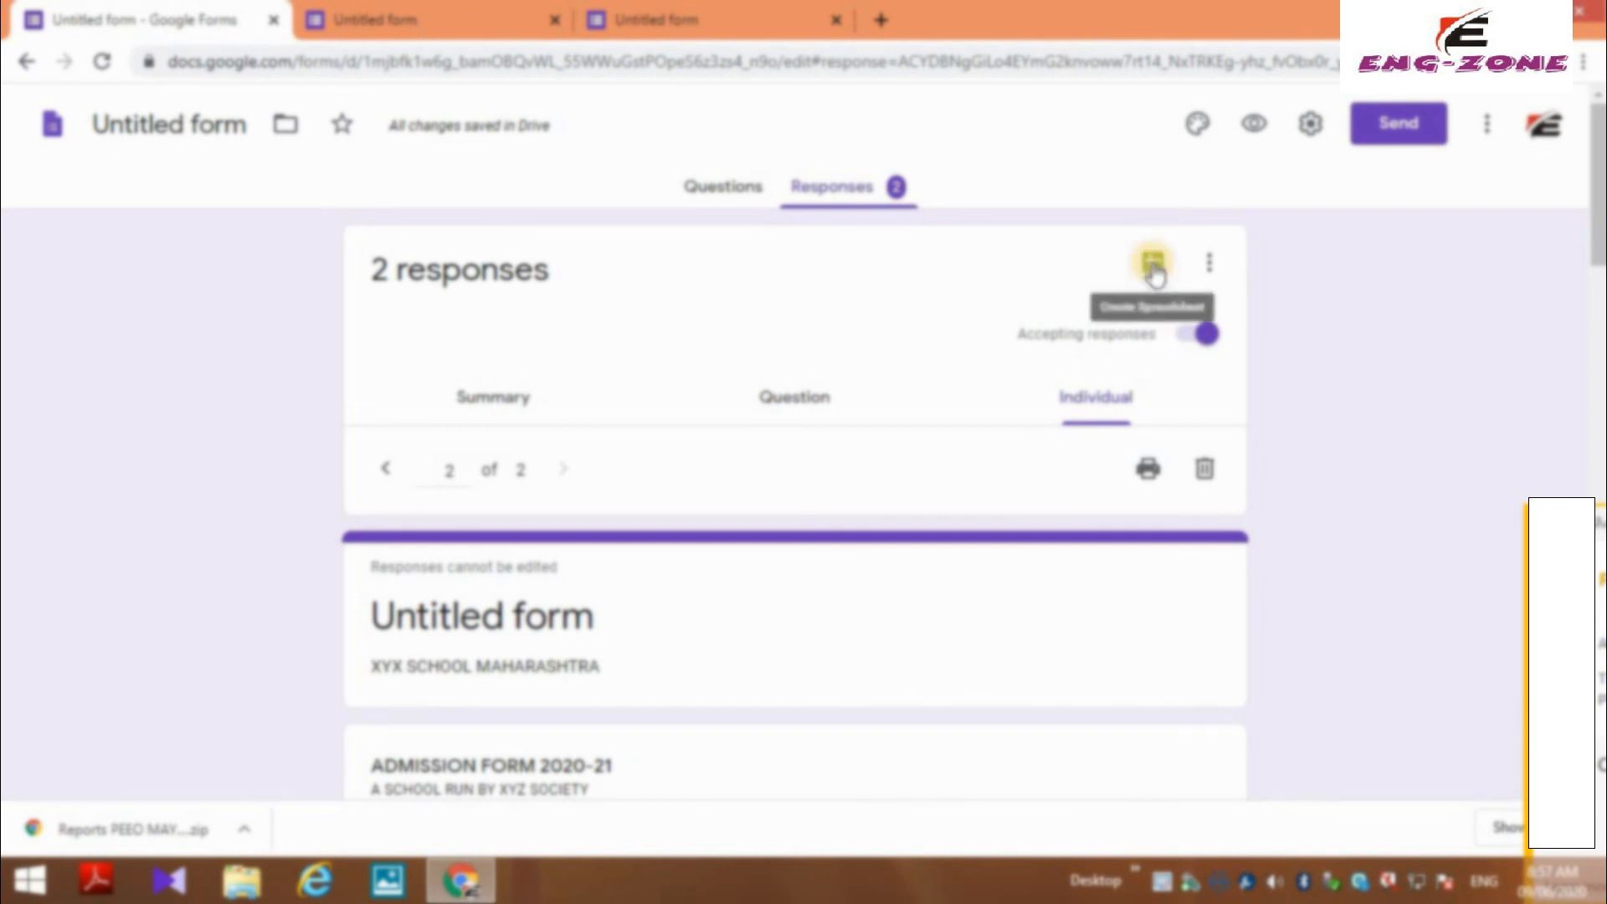
- Create a new spreadsheet named Untitled form (Responses) as the destination for the form's responses
{"action": "left_click", "coordinate": [1153, 266]}
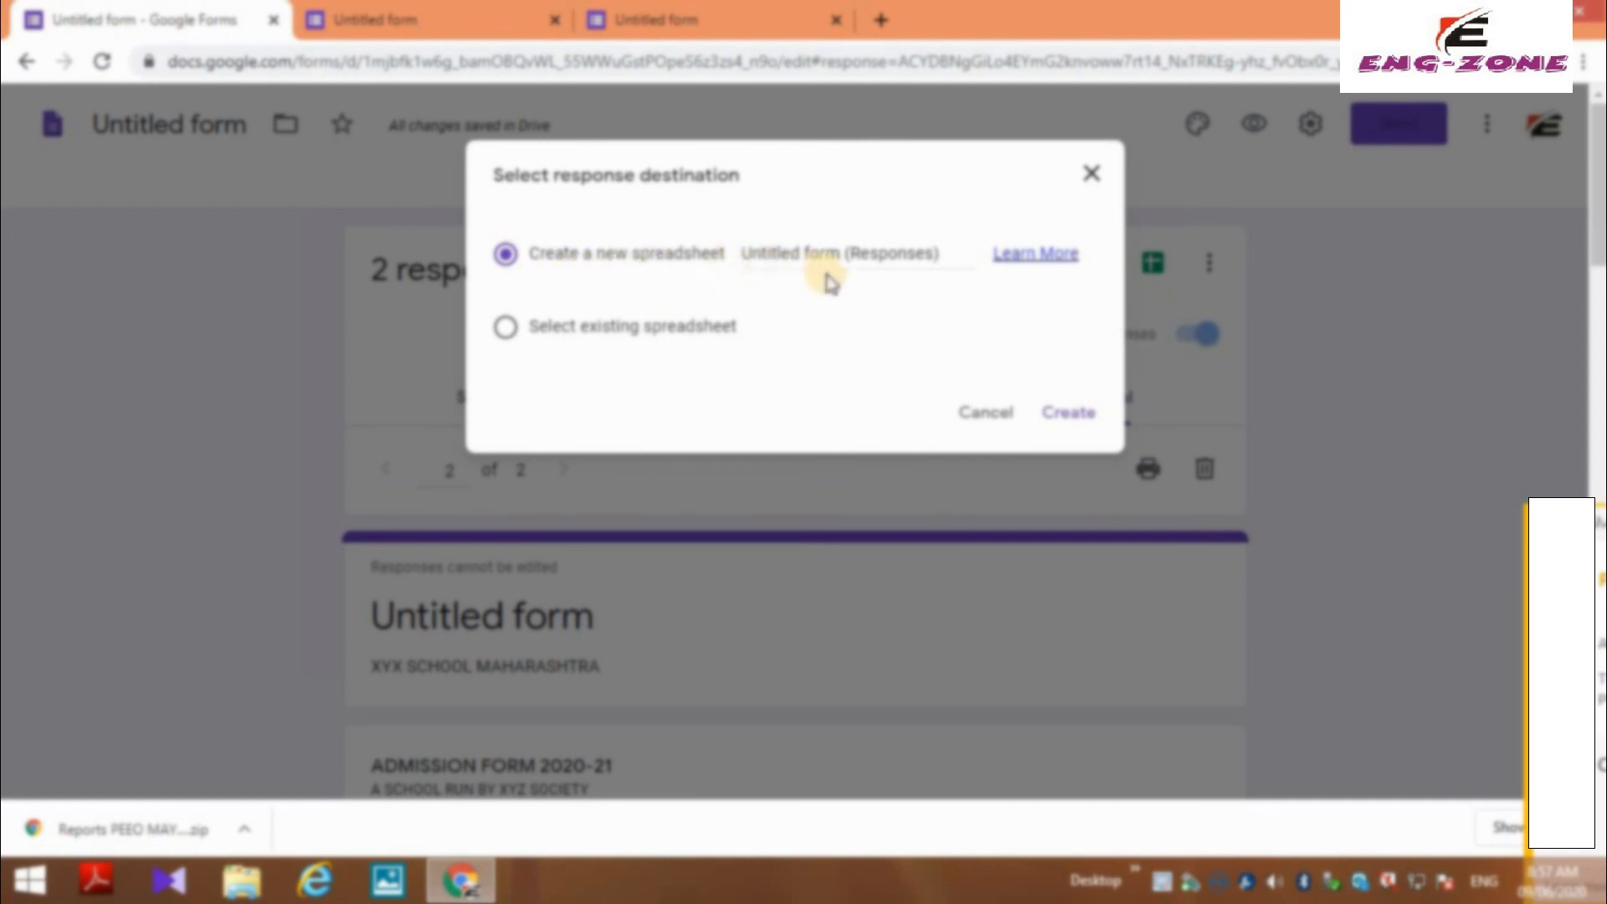
{"action": "left_click", "coordinate": [1079, 421]}
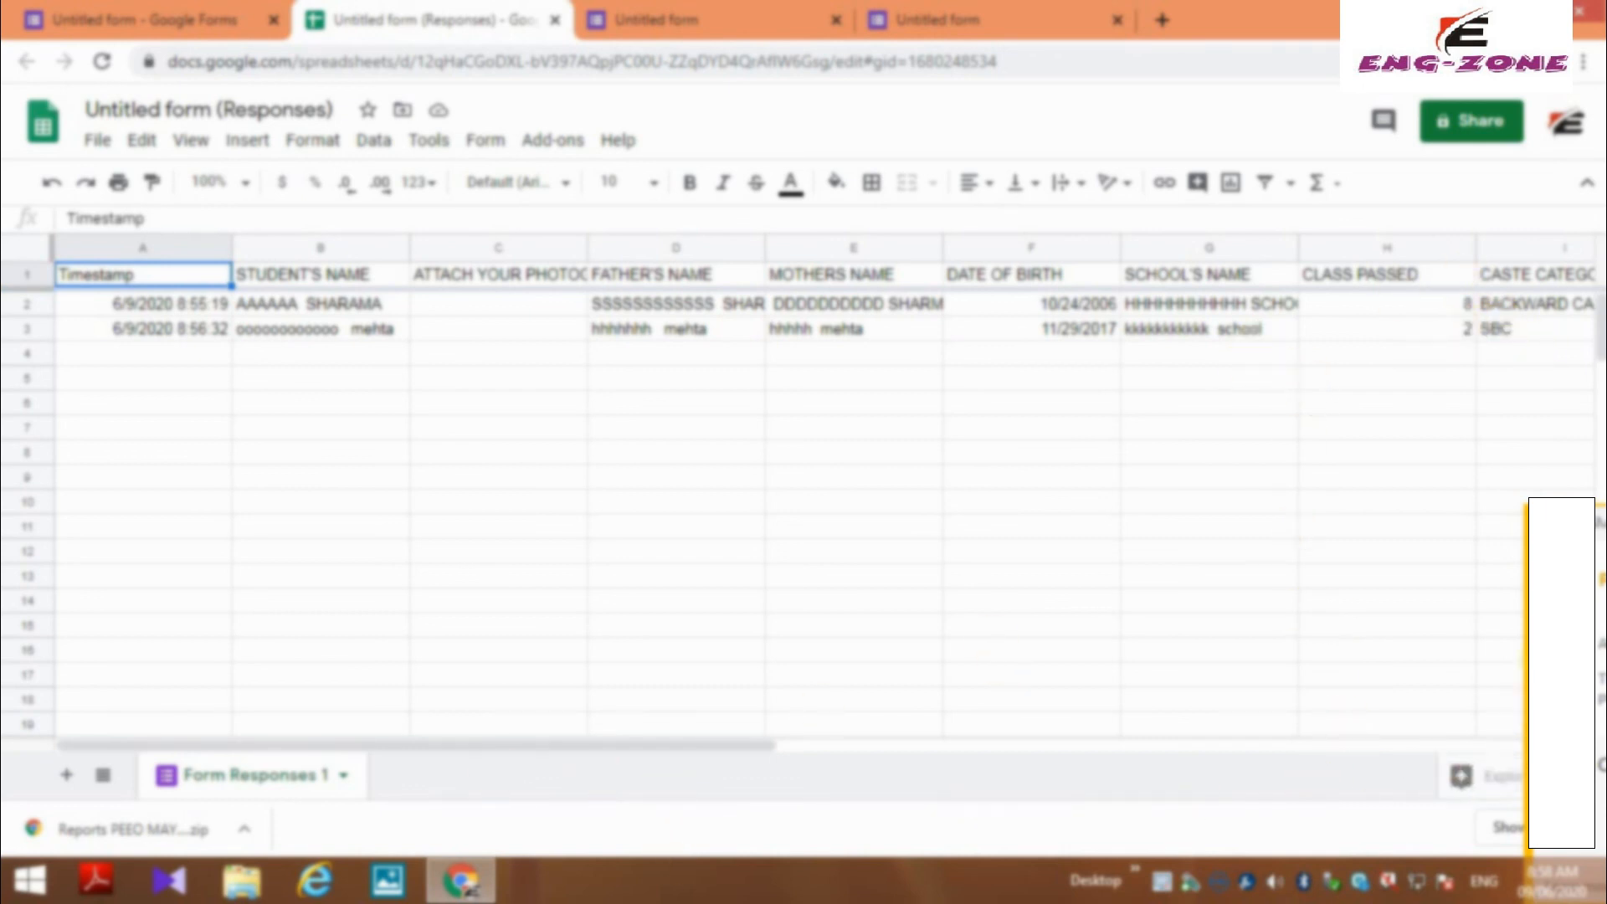
{"action": "left_click", "coordinate": [1567, 852]}
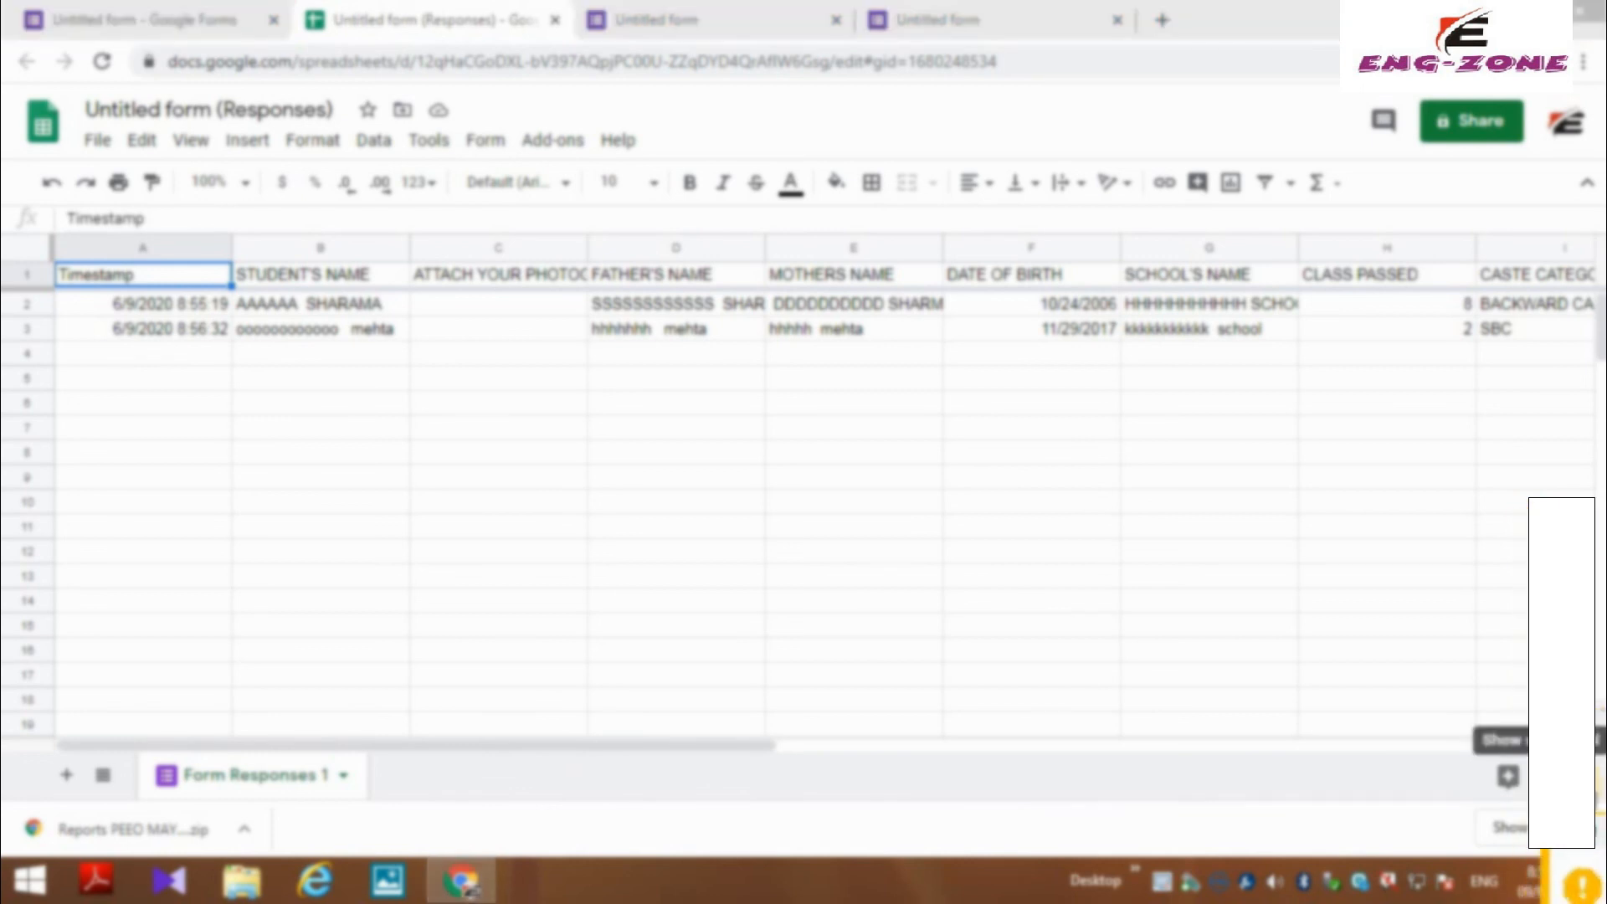
{"action": "left_click", "coordinate": [1580, 775]}
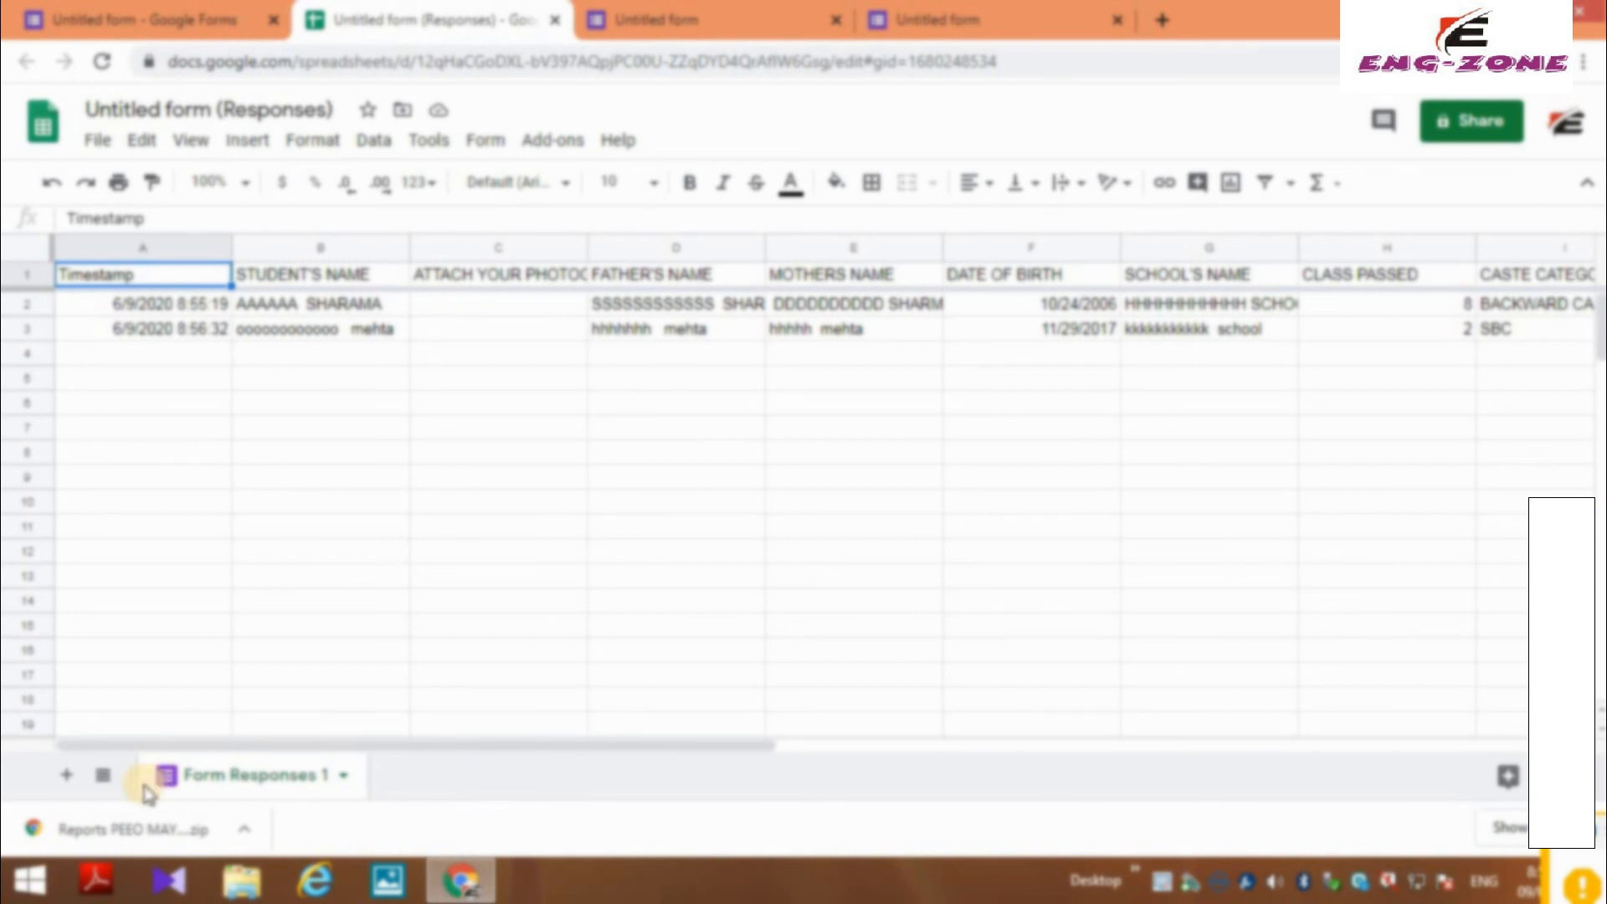
- Examine the submitted answers in the response spreadsheet across all columns through MOBILE DETAIL
{"action": "scroll", "coordinate": [710, 645], "scroll_direction": "right", "scroll_amount": 10}
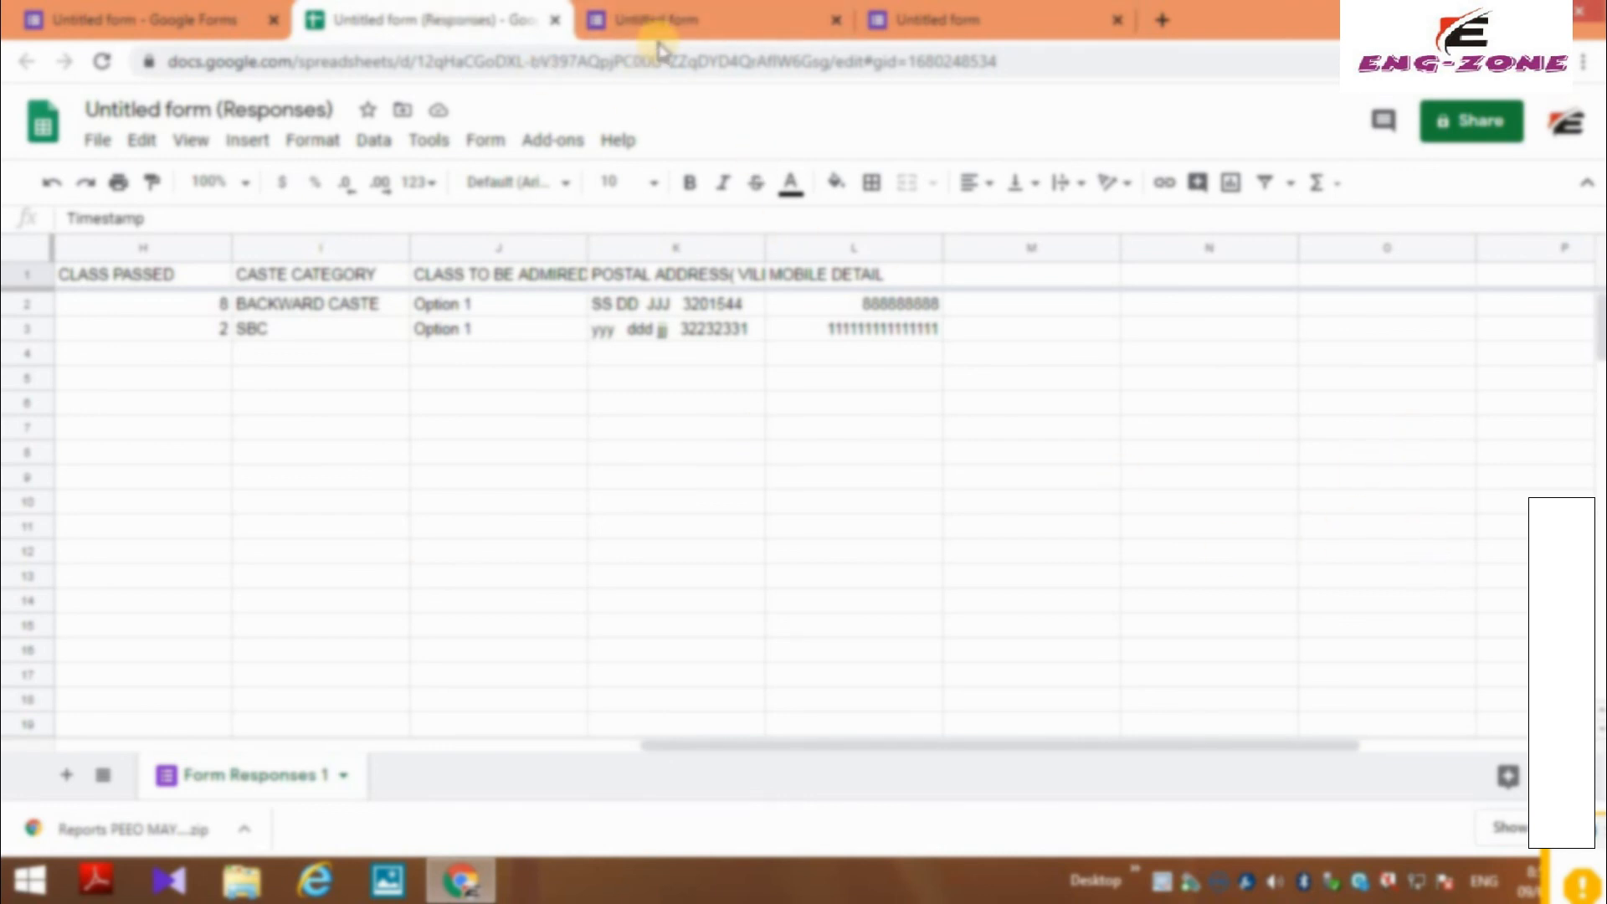
{"action": "left_click", "coordinate": [631, 21]}
{"action": "left_click", "coordinate": [430, 24]}
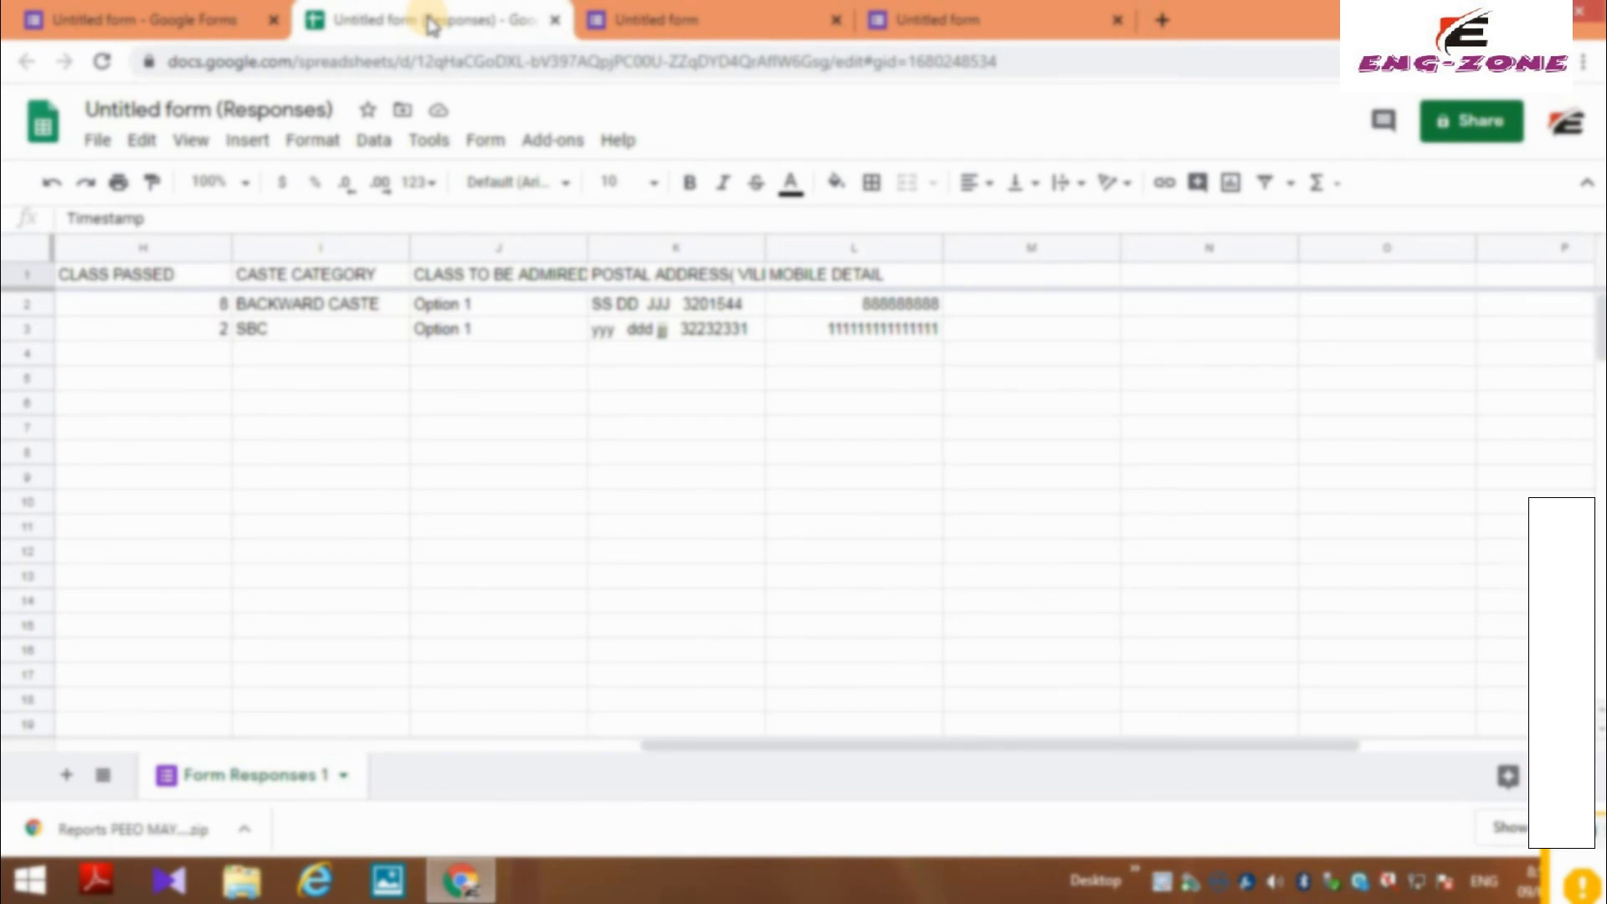
- Close the form editor, the response spreadsheet and both submitted-form pages, ending the browser session
{"action": "left_click", "coordinate": [175, 25]}
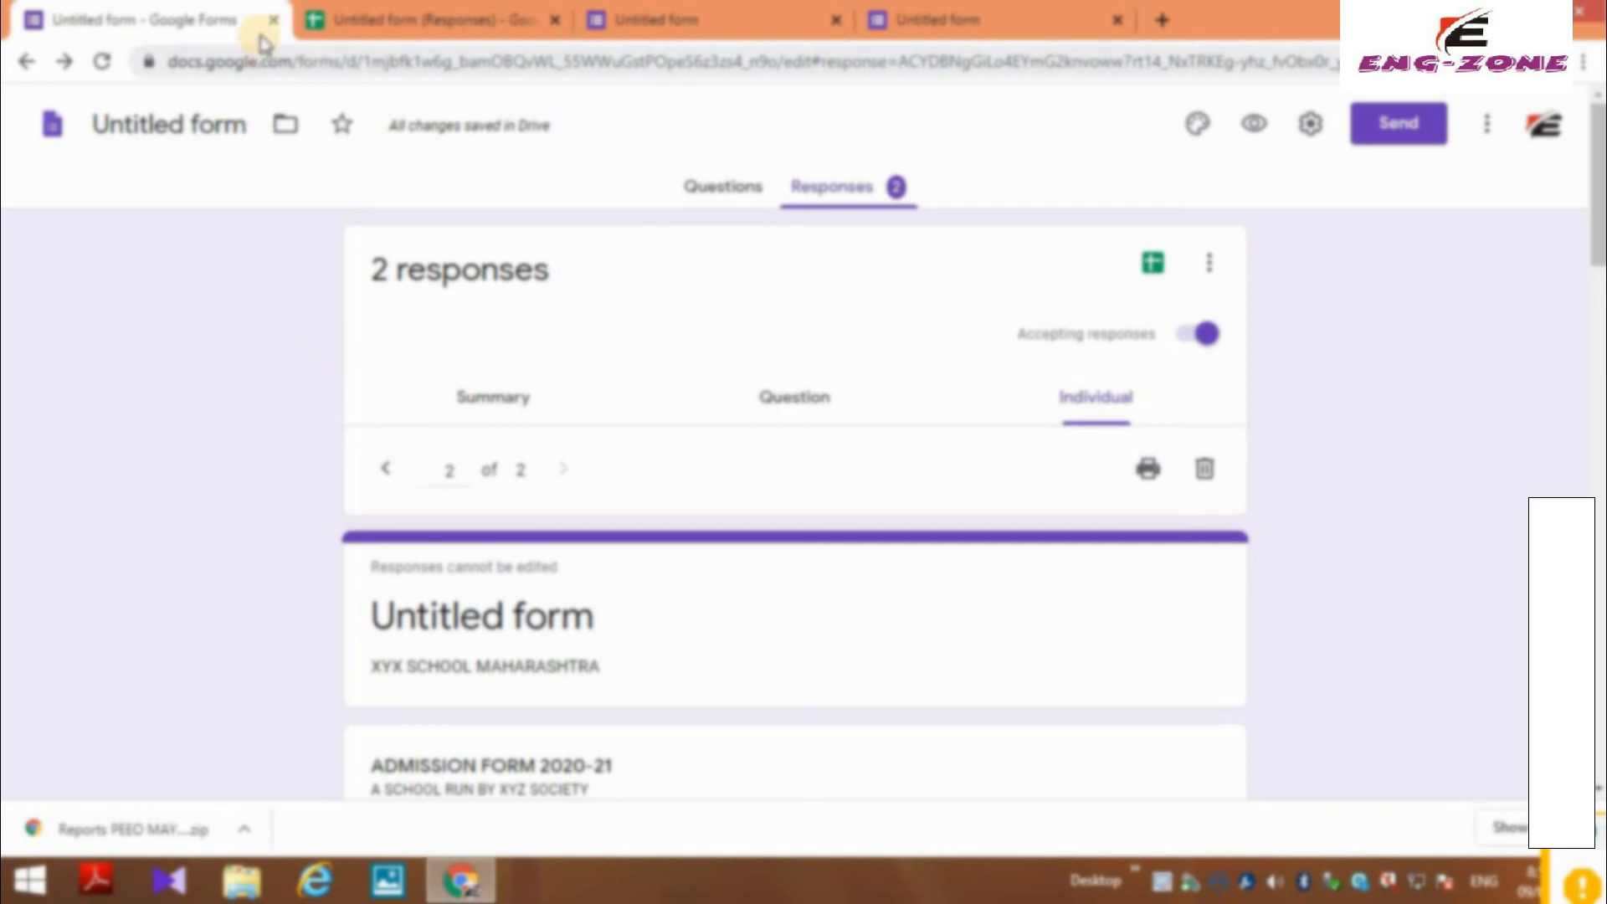
{"action": "left_click", "coordinate": [273, 20]}
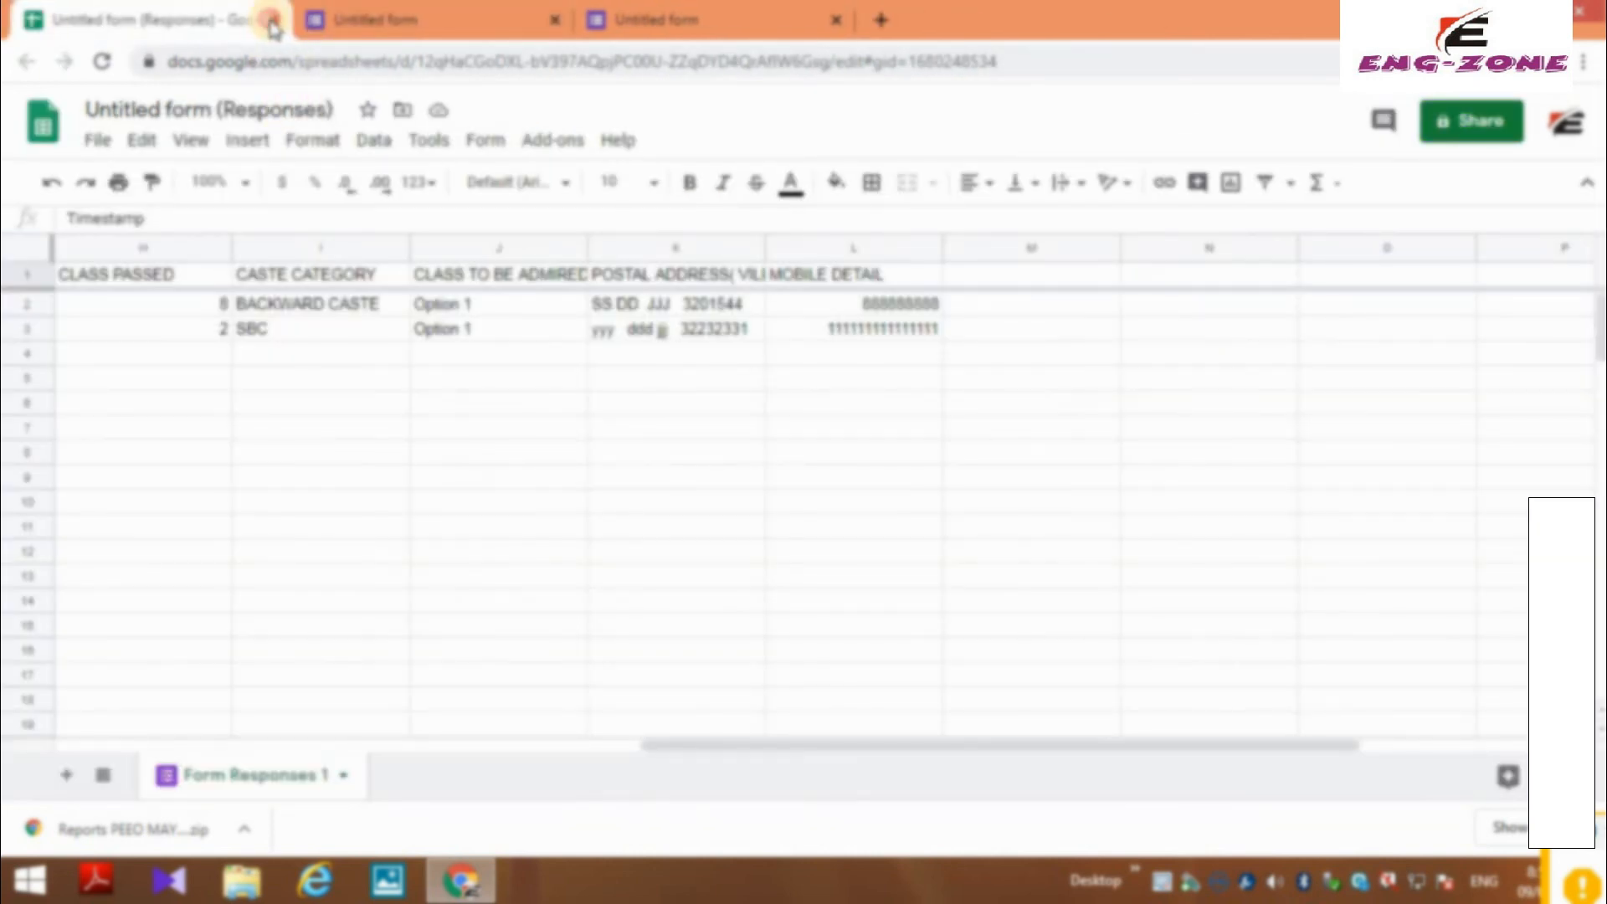
{"action": "left_click", "coordinate": [272, 20]}
{"action": "left_click", "coordinate": [274, 20]}
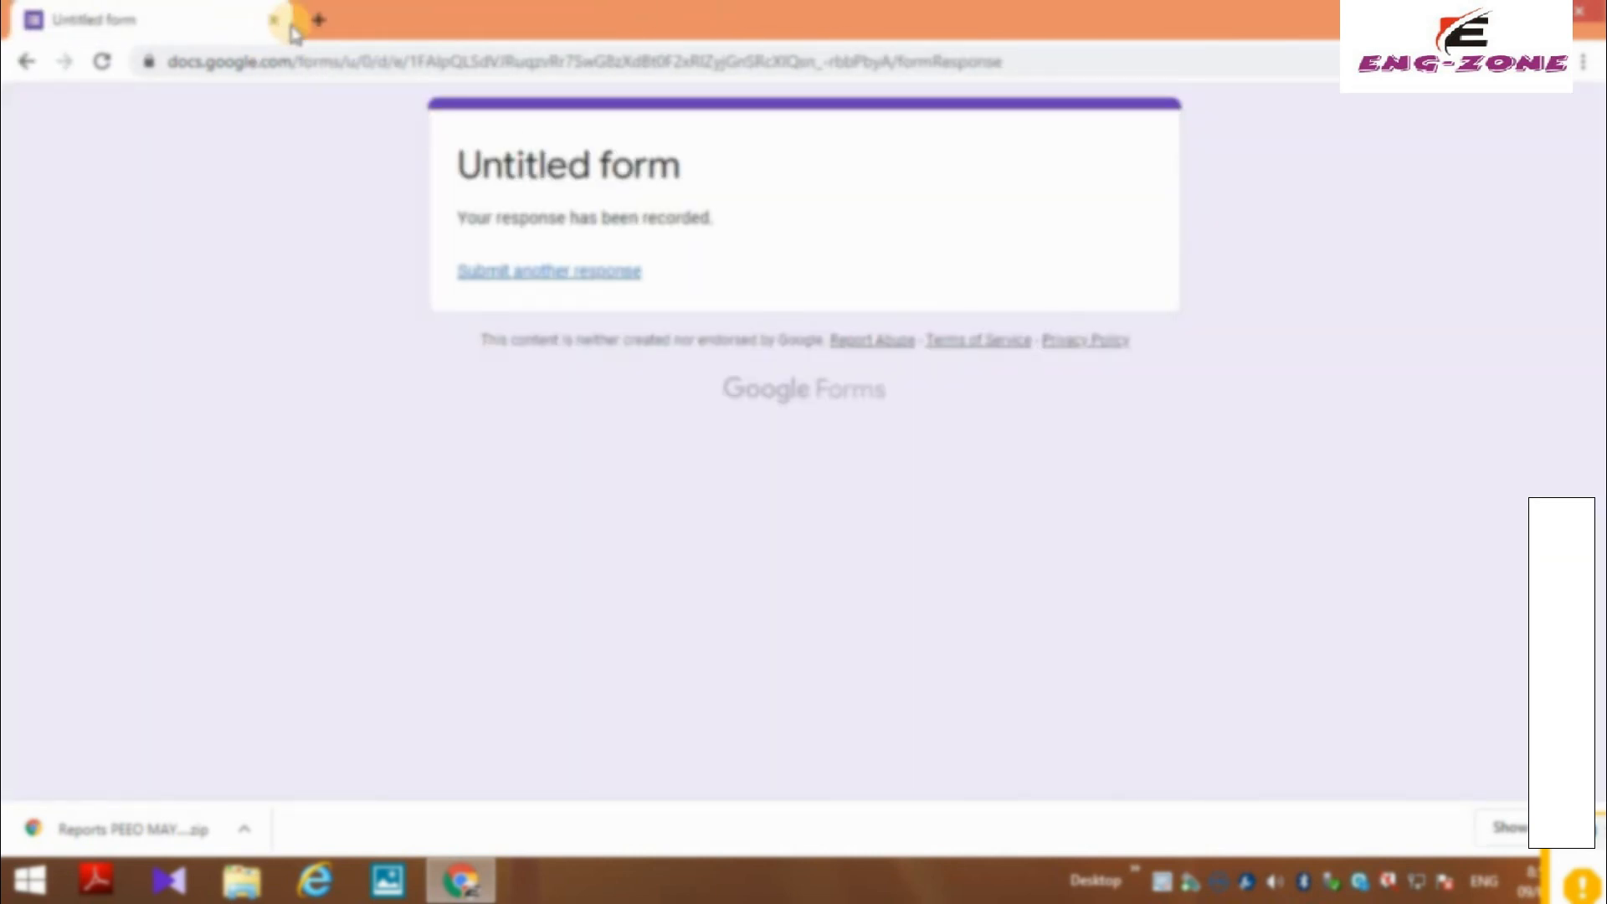
{"action": "left_click", "coordinate": [274, 20]}
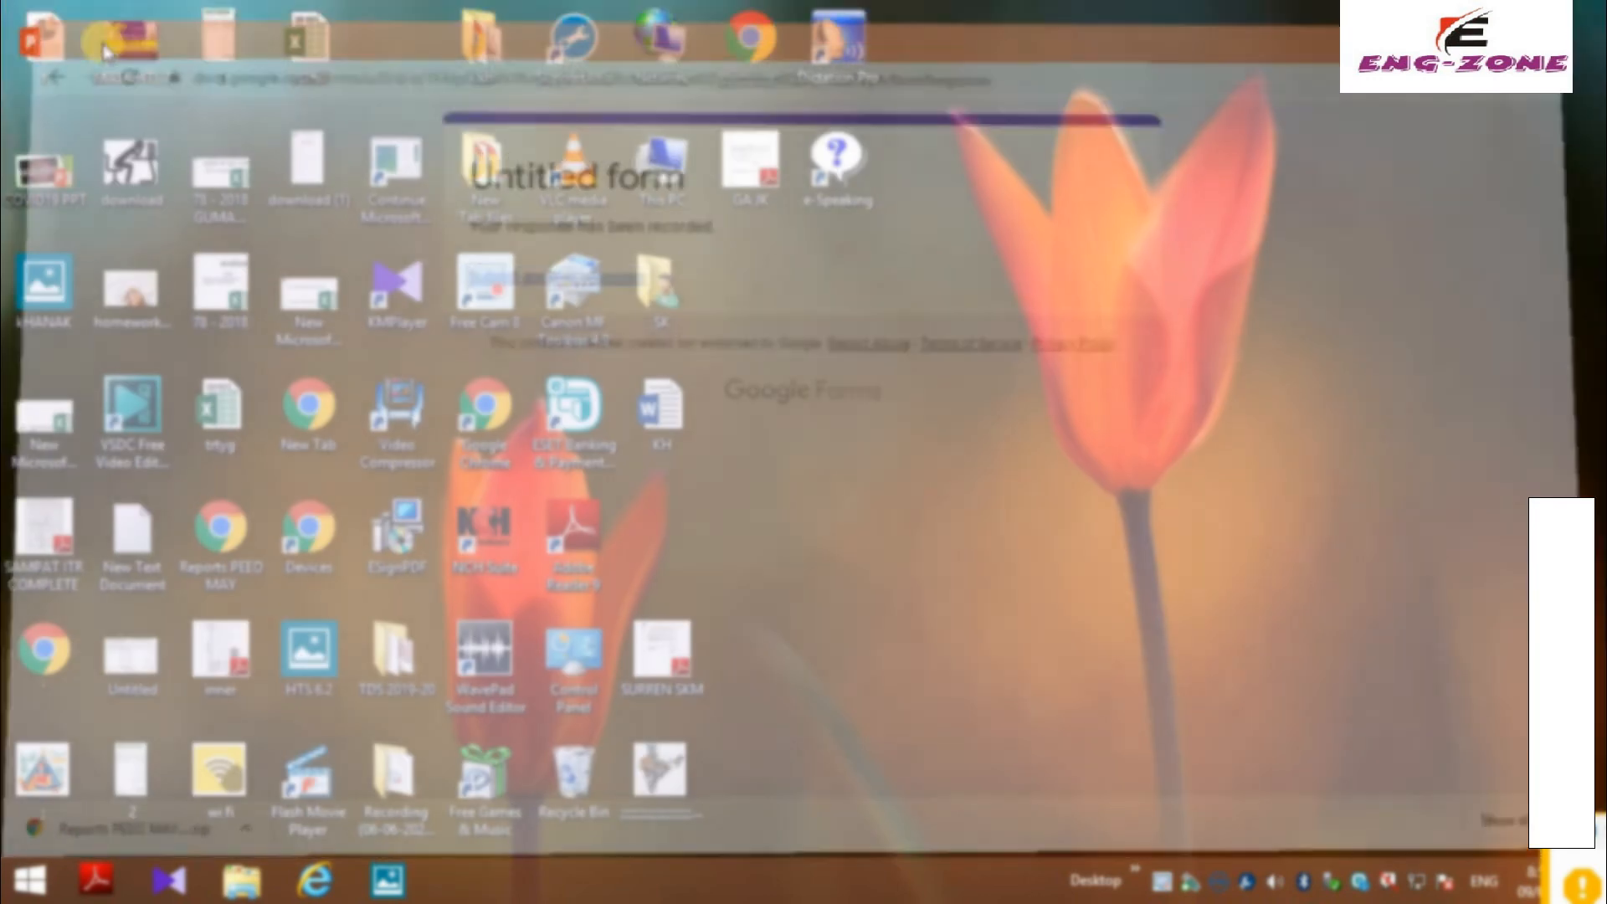
- Reopen Chrome through the desktop's Reports PEEO MAY file, maximize the window, and replace the Untitled page with a new tab
{"action": "double_click", "coordinate": [242, 540]}
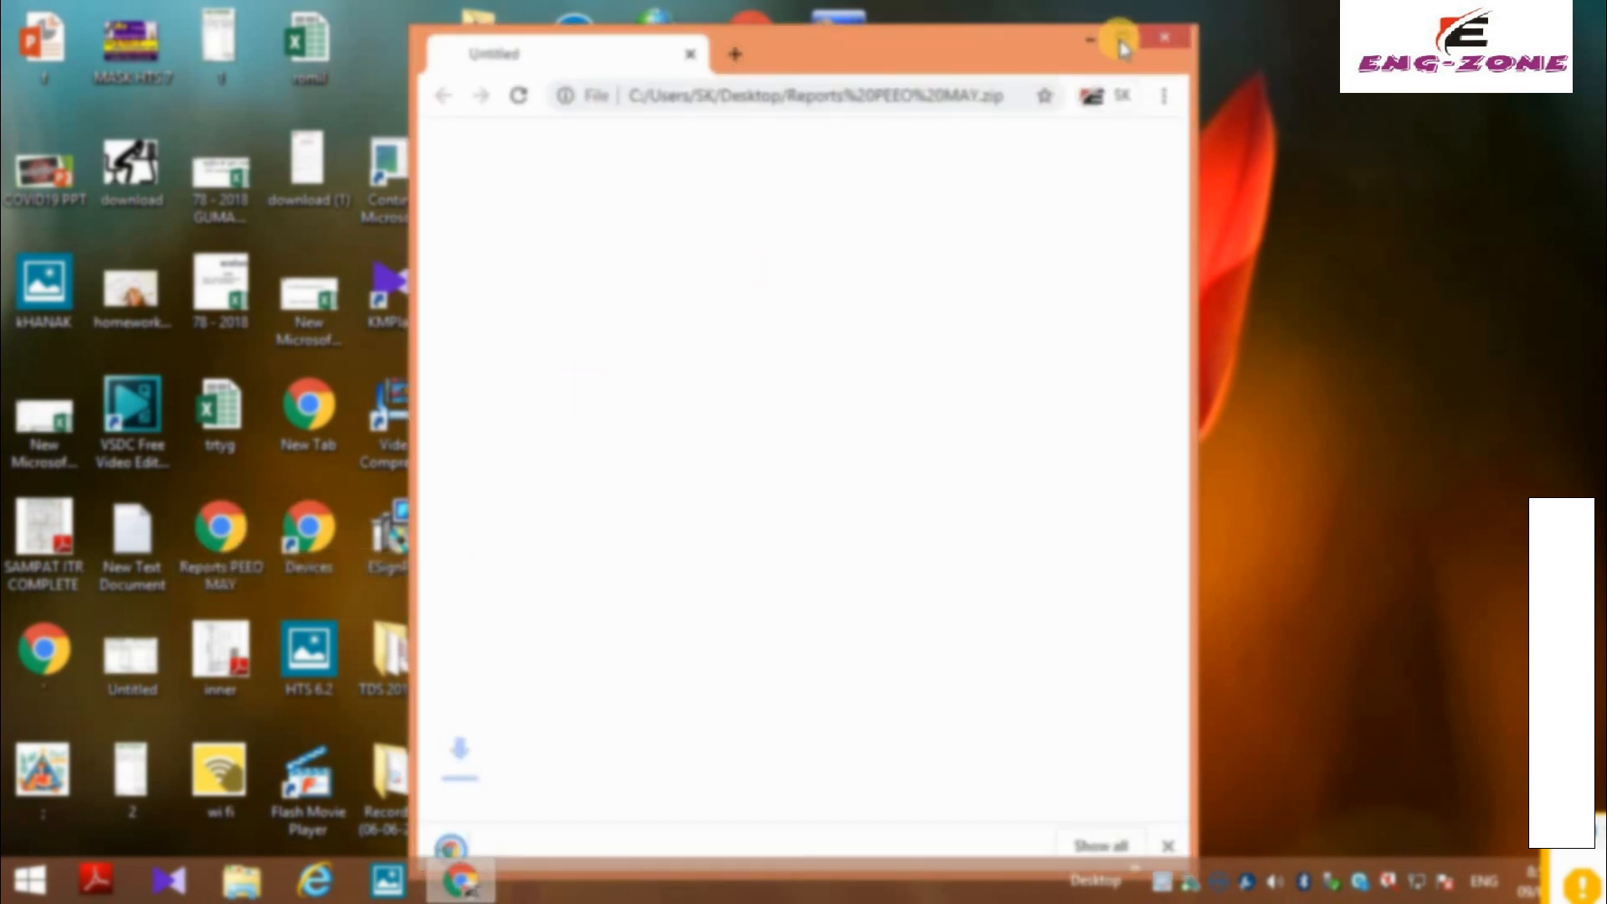
{"action": "left_click", "coordinate": [1121, 43]}
{"action": "left_click", "coordinate": [313, 25]}
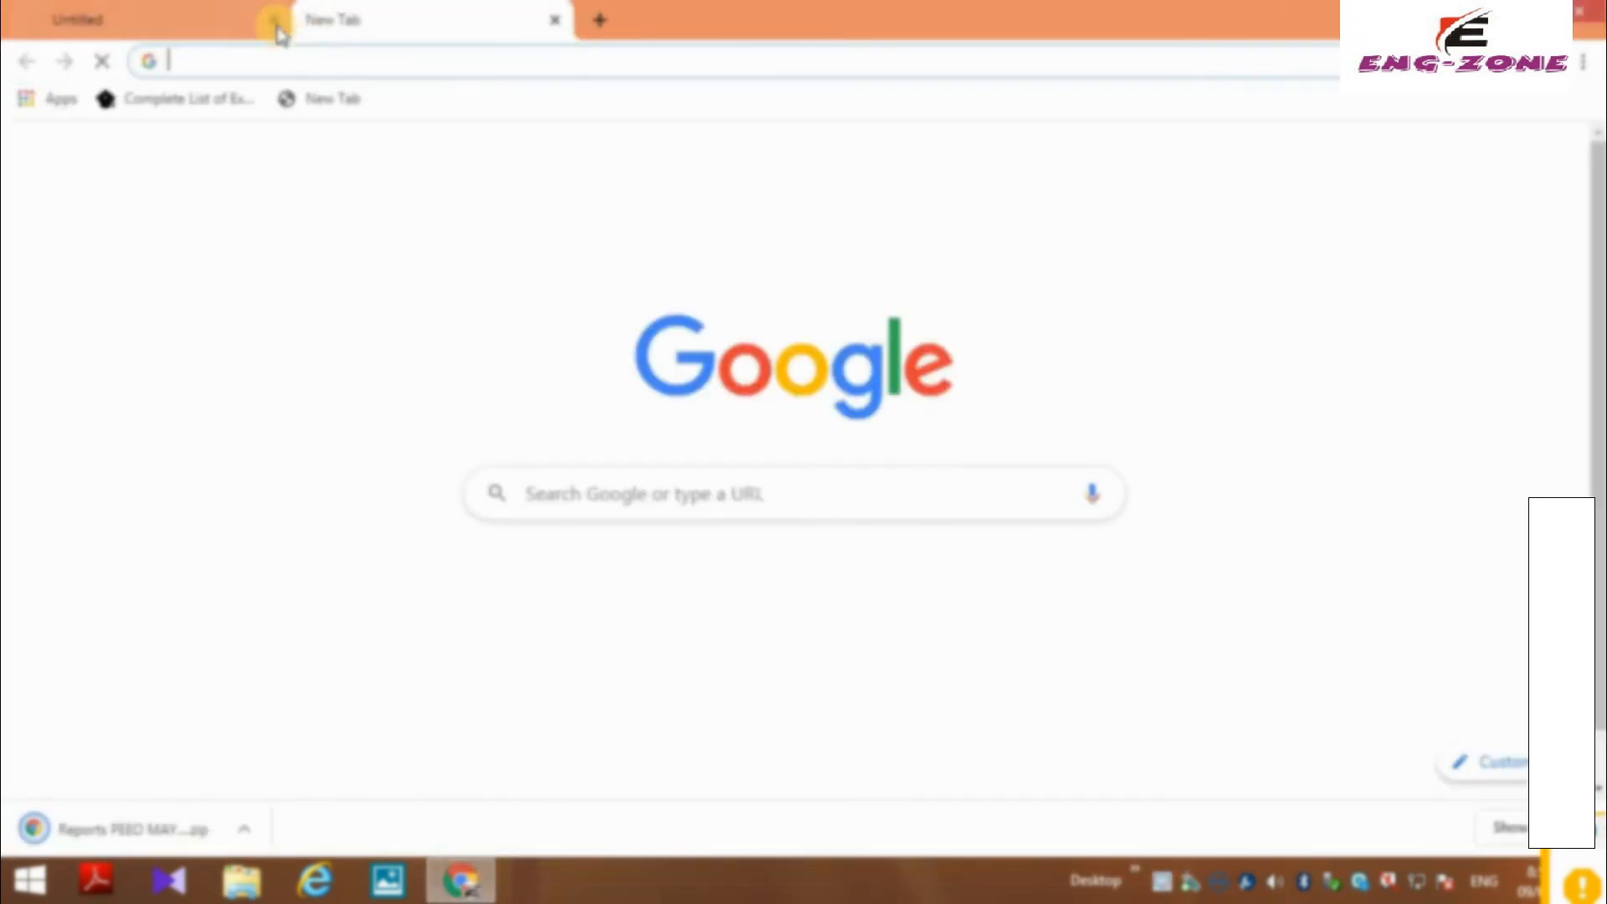
{"action": "left_click", "coordinate": [274, 20]}
- Search the web for google forms, open the Google Forms site, and go to the personal Forms home page
{"action": "left_click", "coordinate": [286, 58]}
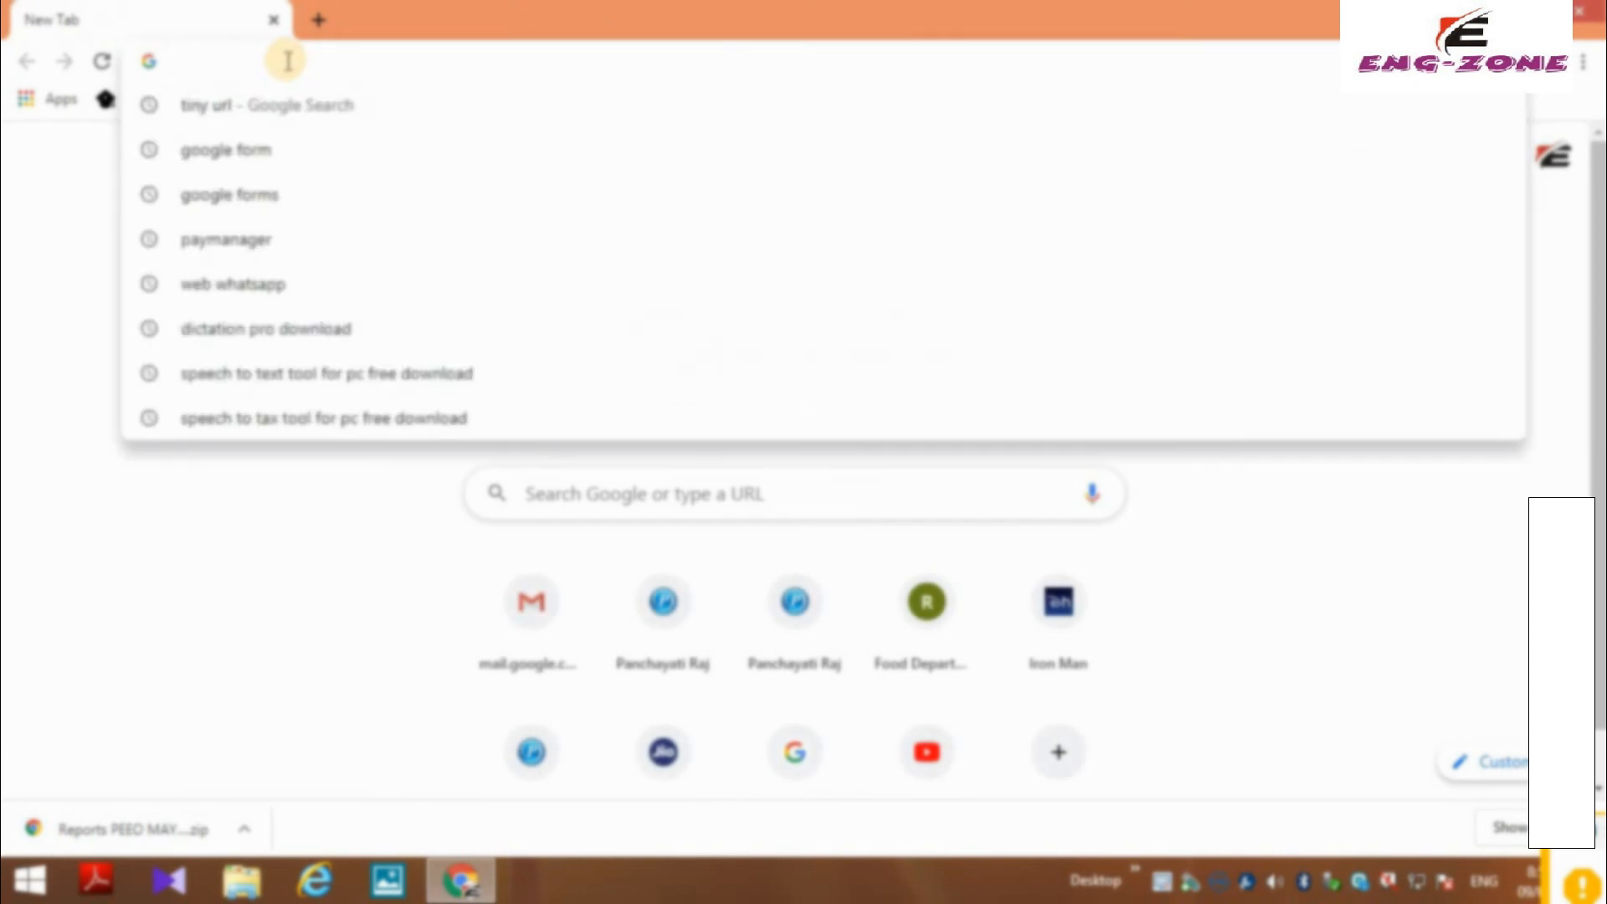
{"action": "type", "text": "google f"}
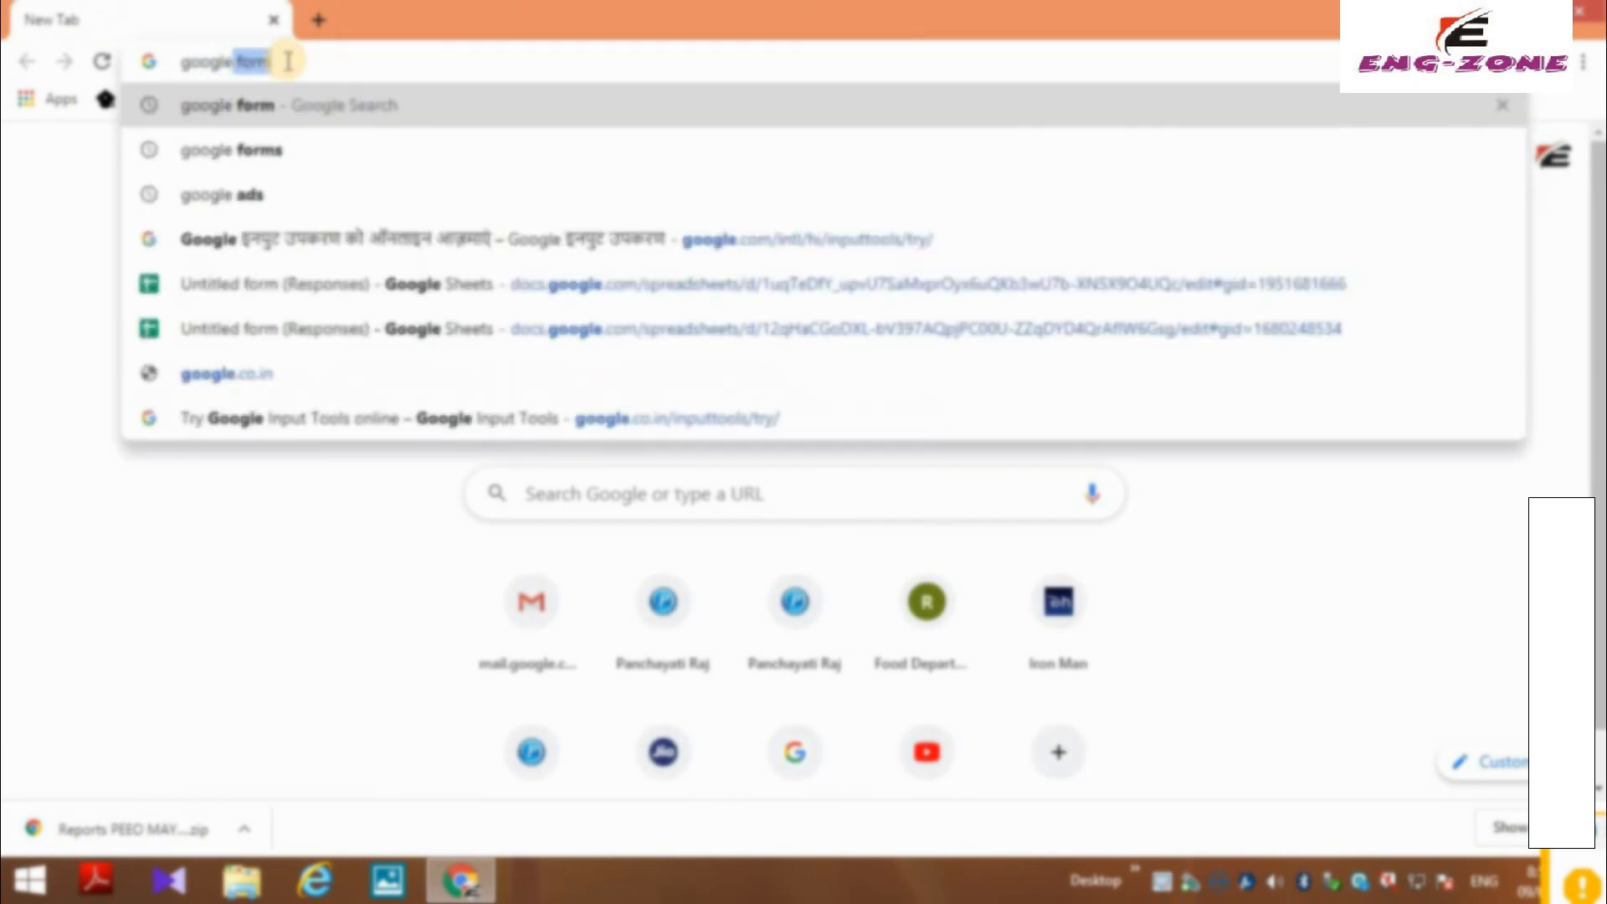
{"action": "type", "text": "orm"}
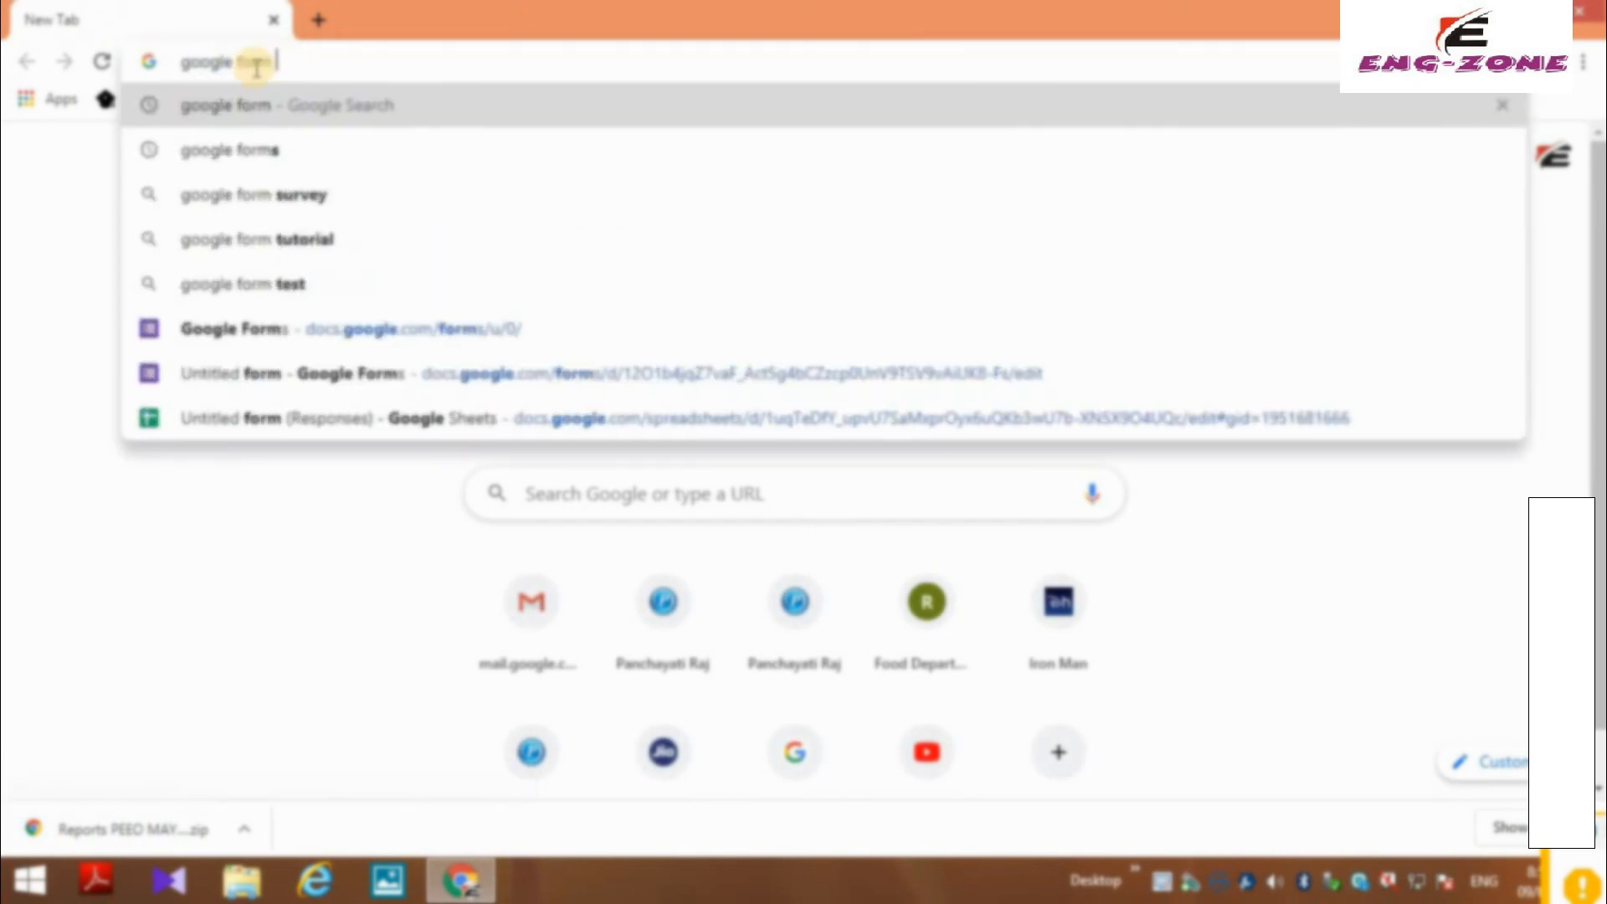
{"action": "left_click", "coordinate": [266, 152]}
{"action": "scroll", "coordinate": [777, 360], "scroll_direction": "down", "scroll_amount": 1}
{"action": "scroll", "coordinate": [776, 360], "scroll_direction": "up", "scroll_amount": 1}
{"action": "left_click", "coordinate": [402, 328]}
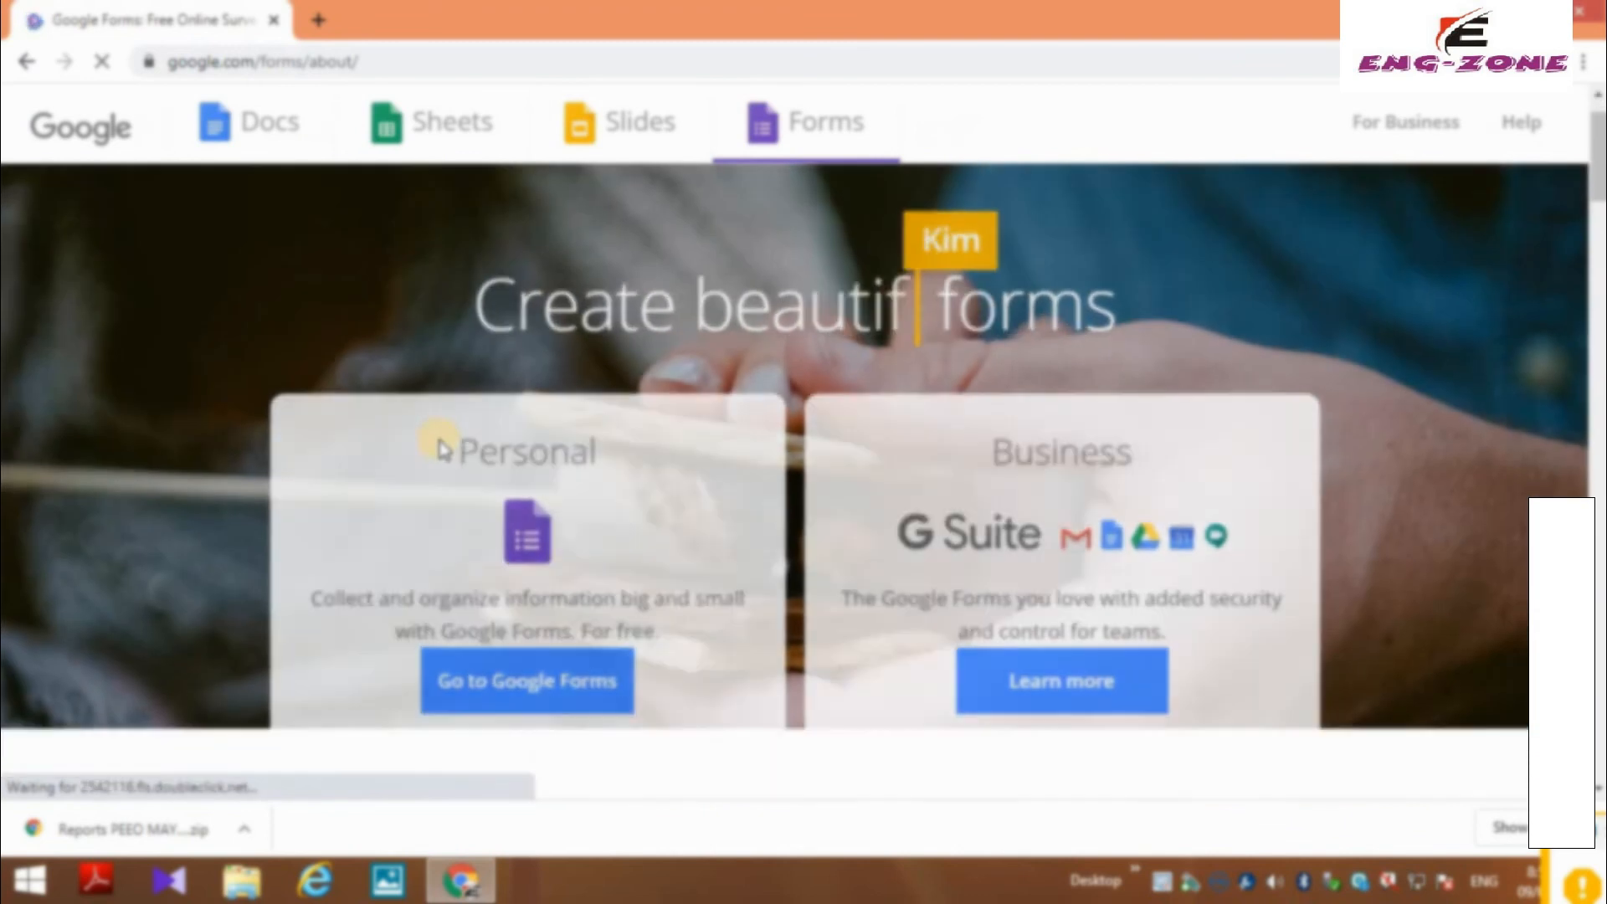
{"action": "scroll", "coordinate": [468, 443], "scroll_direction": "down", "scroll_amount": 5}
{"action": "scroll", "coordinate": [512, 450], "scroll_direction": "up", "scroll_amount": 5}
{"action": "left_click", "coordinate": [500, 697]}
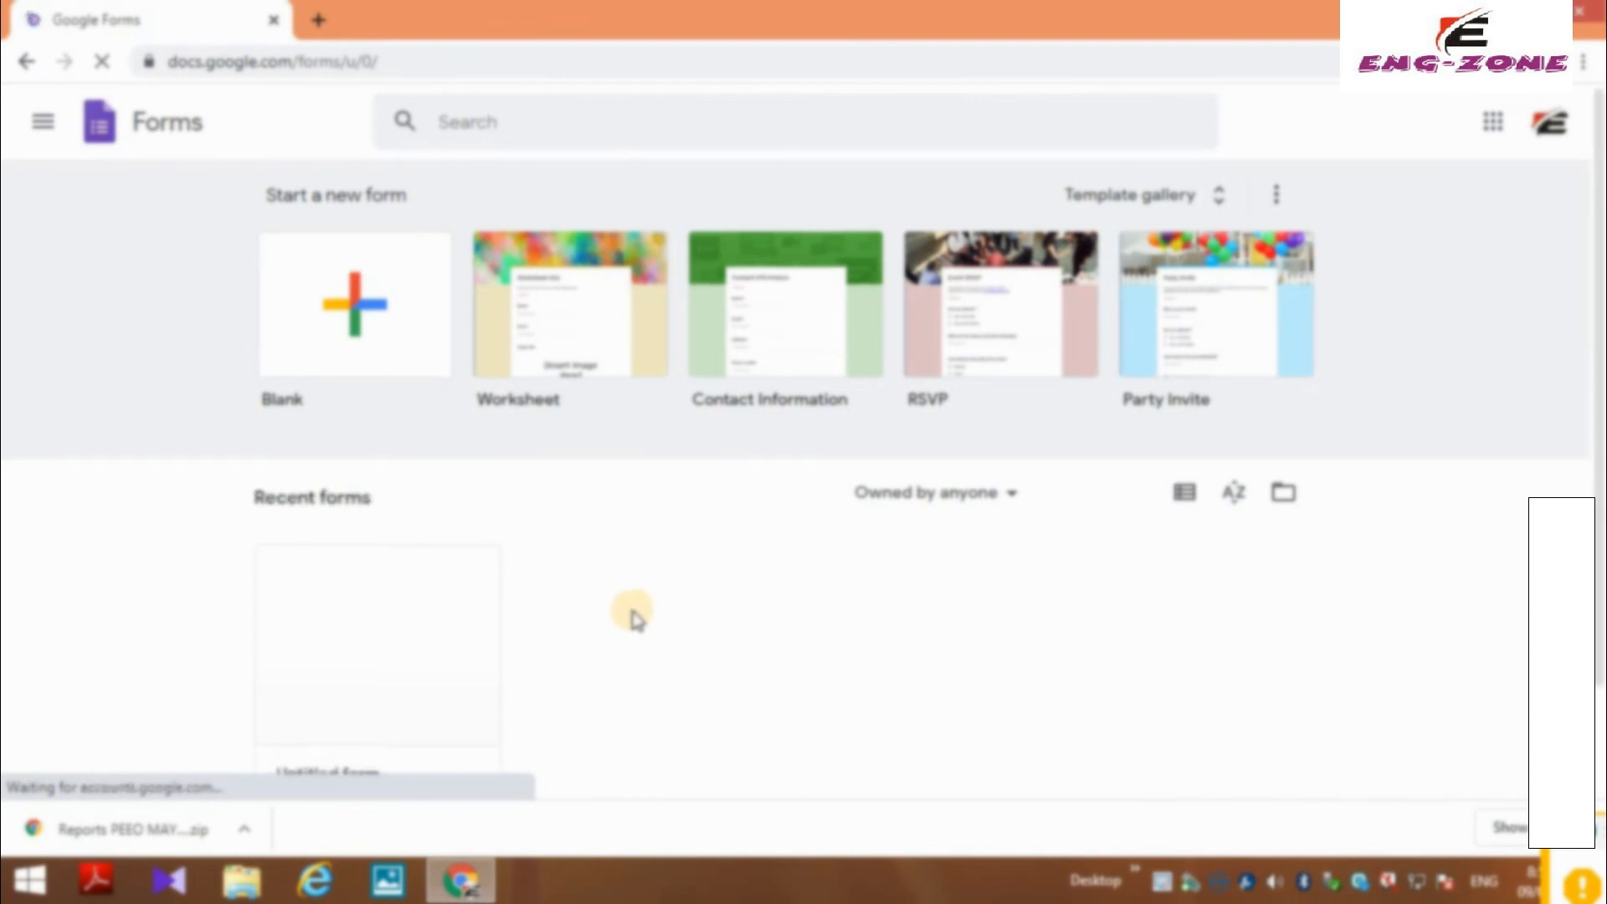
- Open the saved Untitled form from the recent forms
{"action": "scroll", "coordinate": [644, 619], "scroll_direction": "down", "scroll_amount": 2}
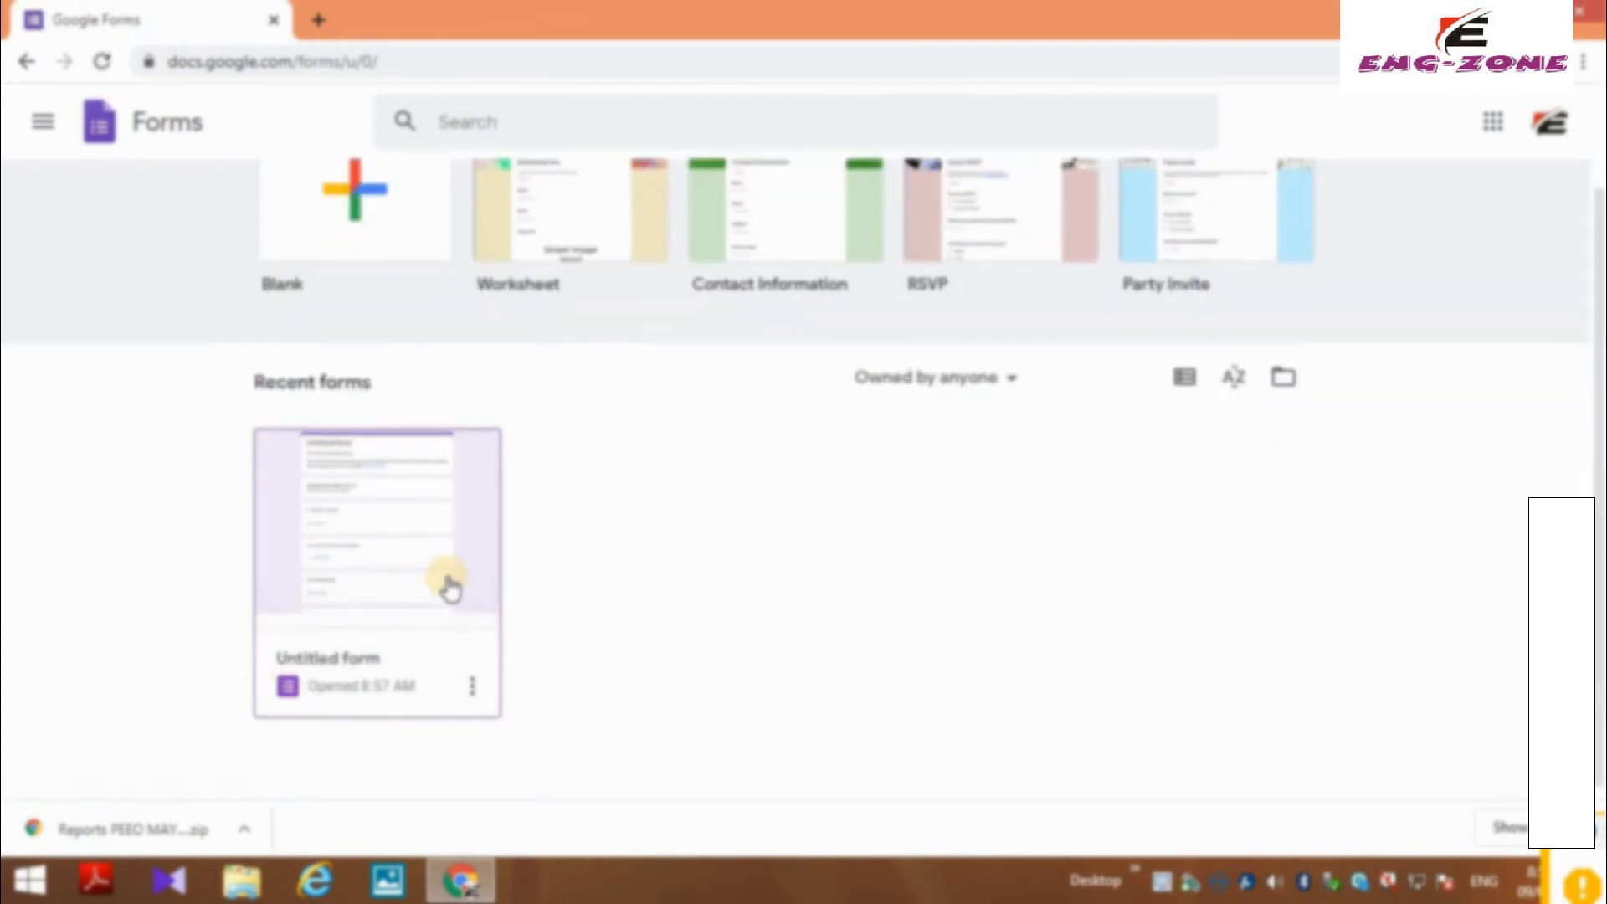
{"action": "scroll", "coordinate": [450, 586], "scroll_direction": "up", "scroll_amount": 1}
{"action": "scroll", "coordinate": [450, 586], "scroll_direction": "down", "scroll_amount": 1}
{"action": "scroll", "coordinate": [449, 586], "scroll_direction": "up", "scroll_amount": 1}
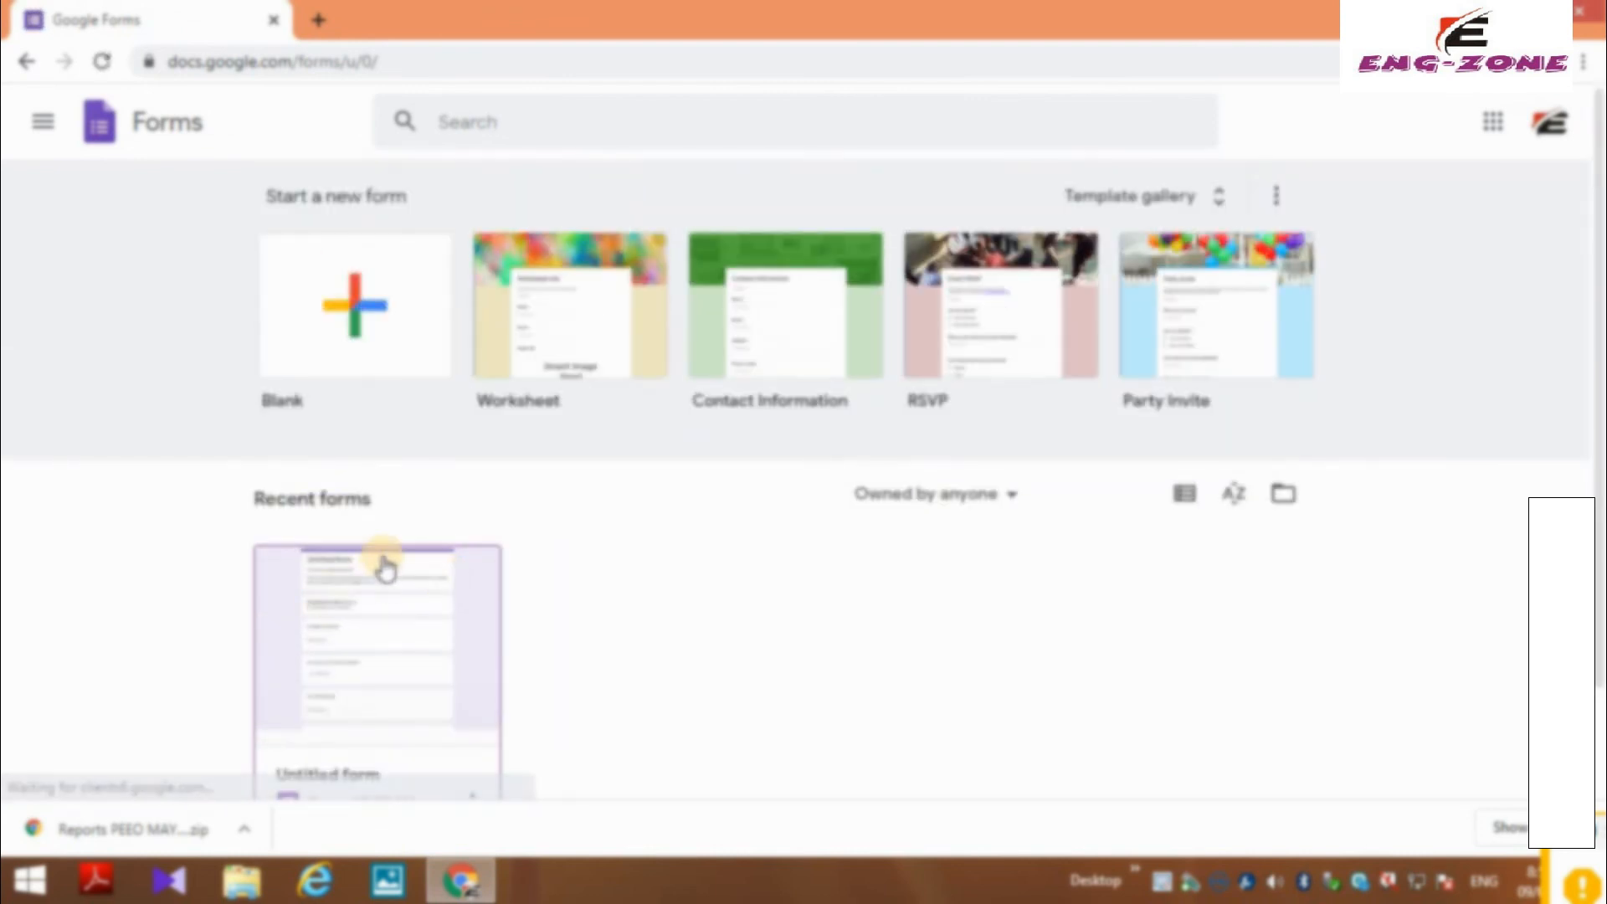
{"action": "scroll", "coordinate": [379, 585], "scroll_direction": "down", "scroll_amount": 2}
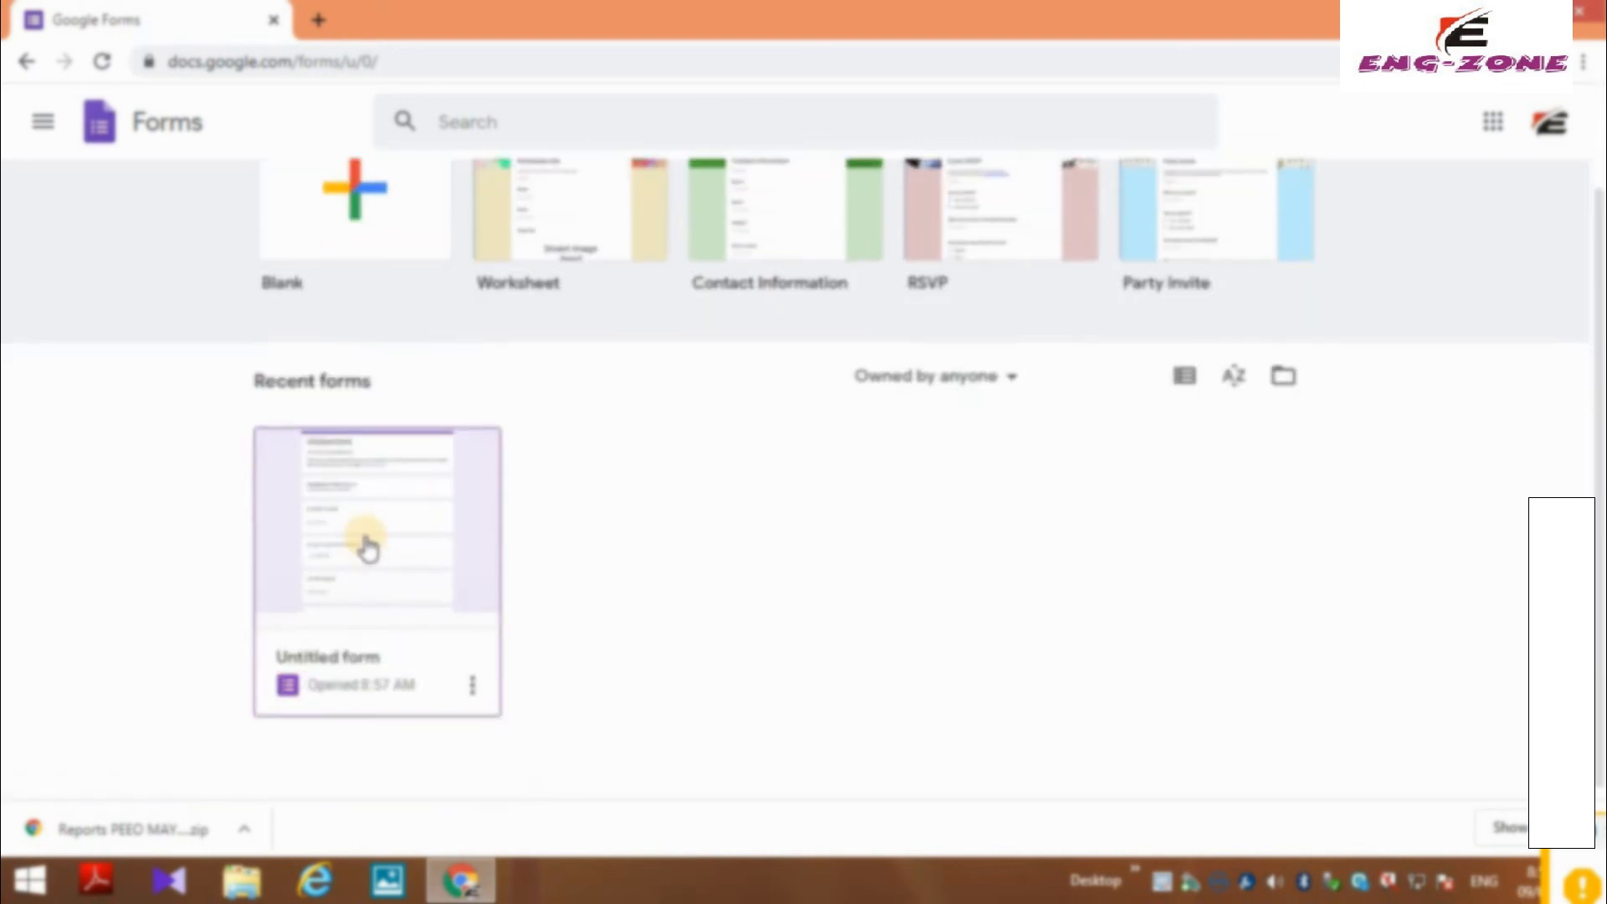
{"action": "left_click", "coordinate": [367, 542]}
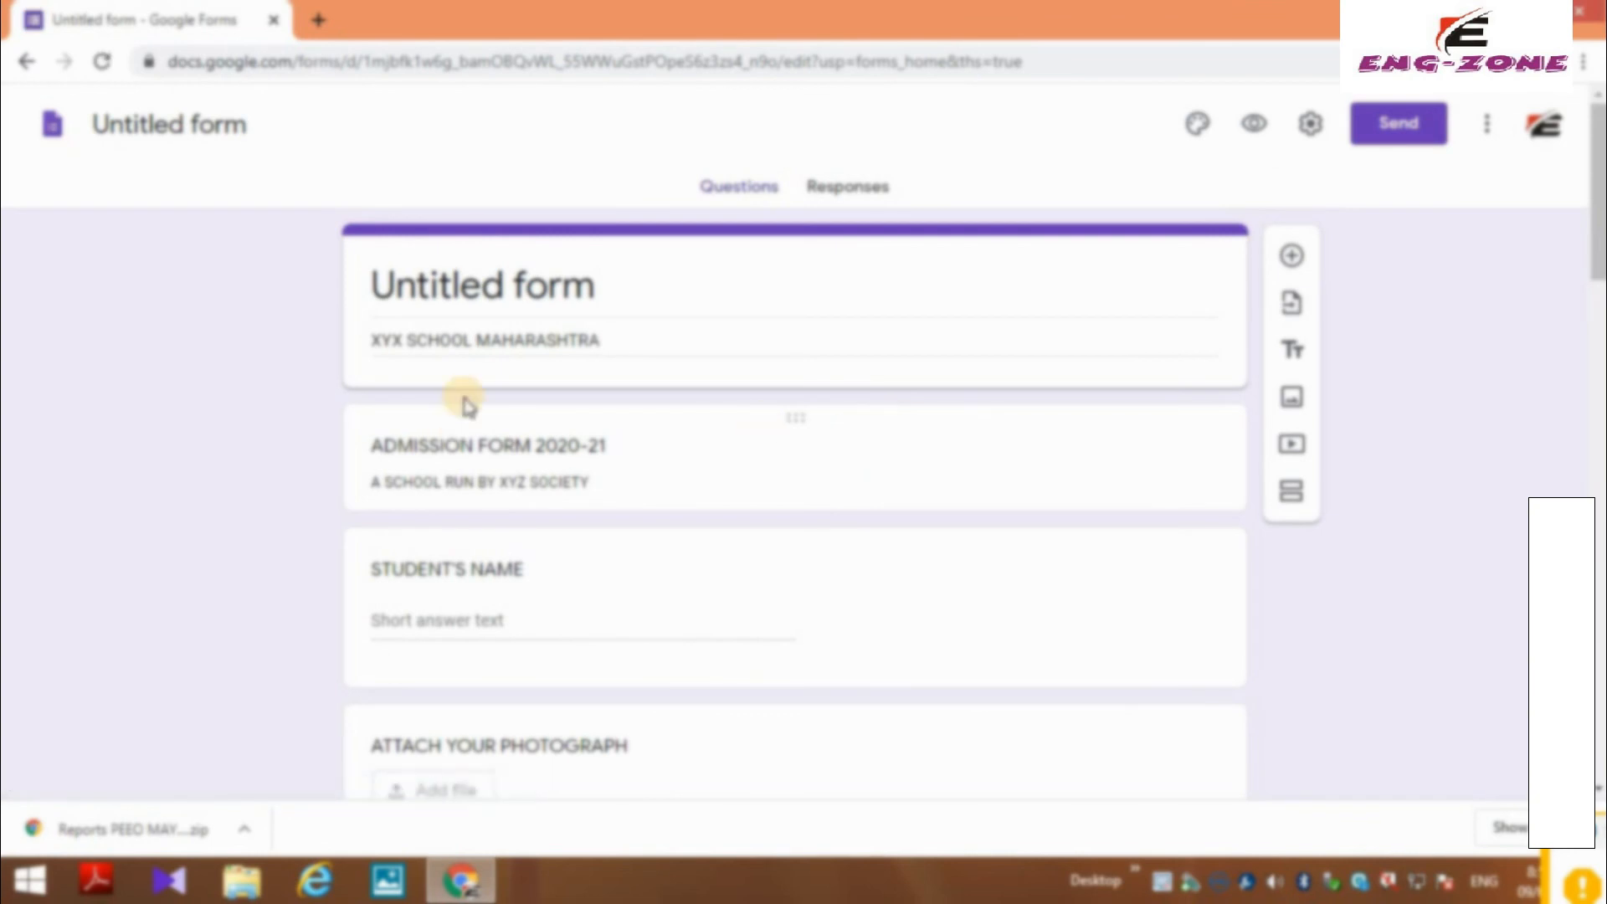
- Change the CLASS TO BE ADMIRED question from multiple choice to Short answer
{"action": "scroll", "coordinate": [513, 640], "scroll_direction": "down", "scroll_amount": 5}
{"action": "scroll", "coordinate": [513, 649], "scroll_direction": "down", "scroll_amount": 15}
{"action": "scroll", "coordinate": [513, 645], "scroll_direction": "down", "scroll_amount": 1}
{"action": "scroll", "coordinate": [512, 629], "scroll_direction": "up", "scroll_amount": 3}
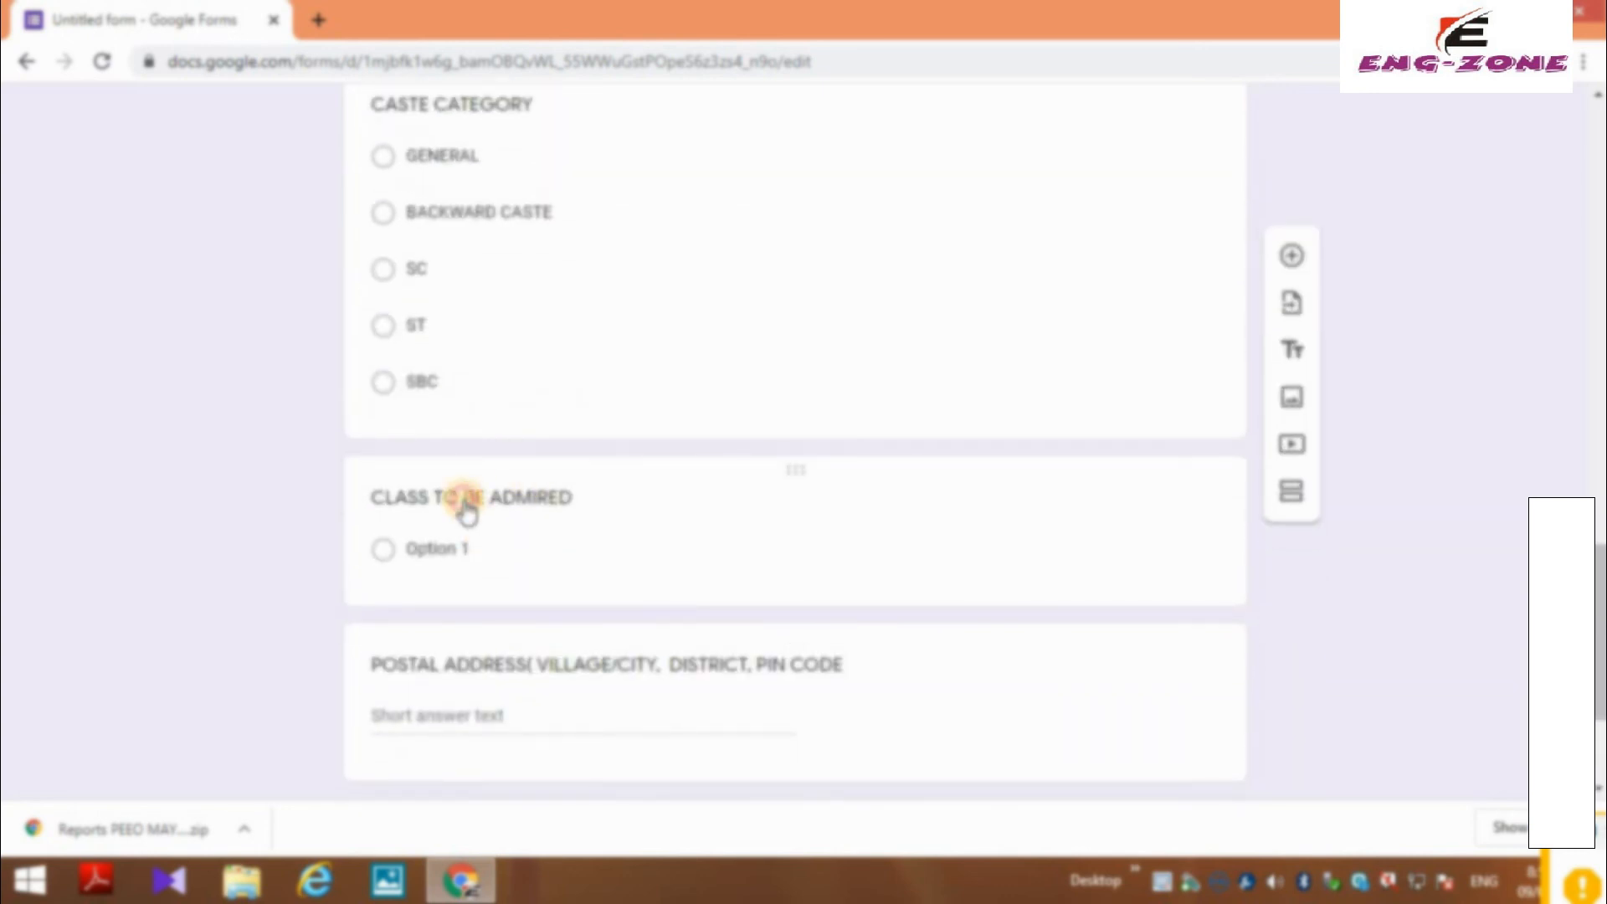
{"action": "left_click", "coordinate": [467, 512]}
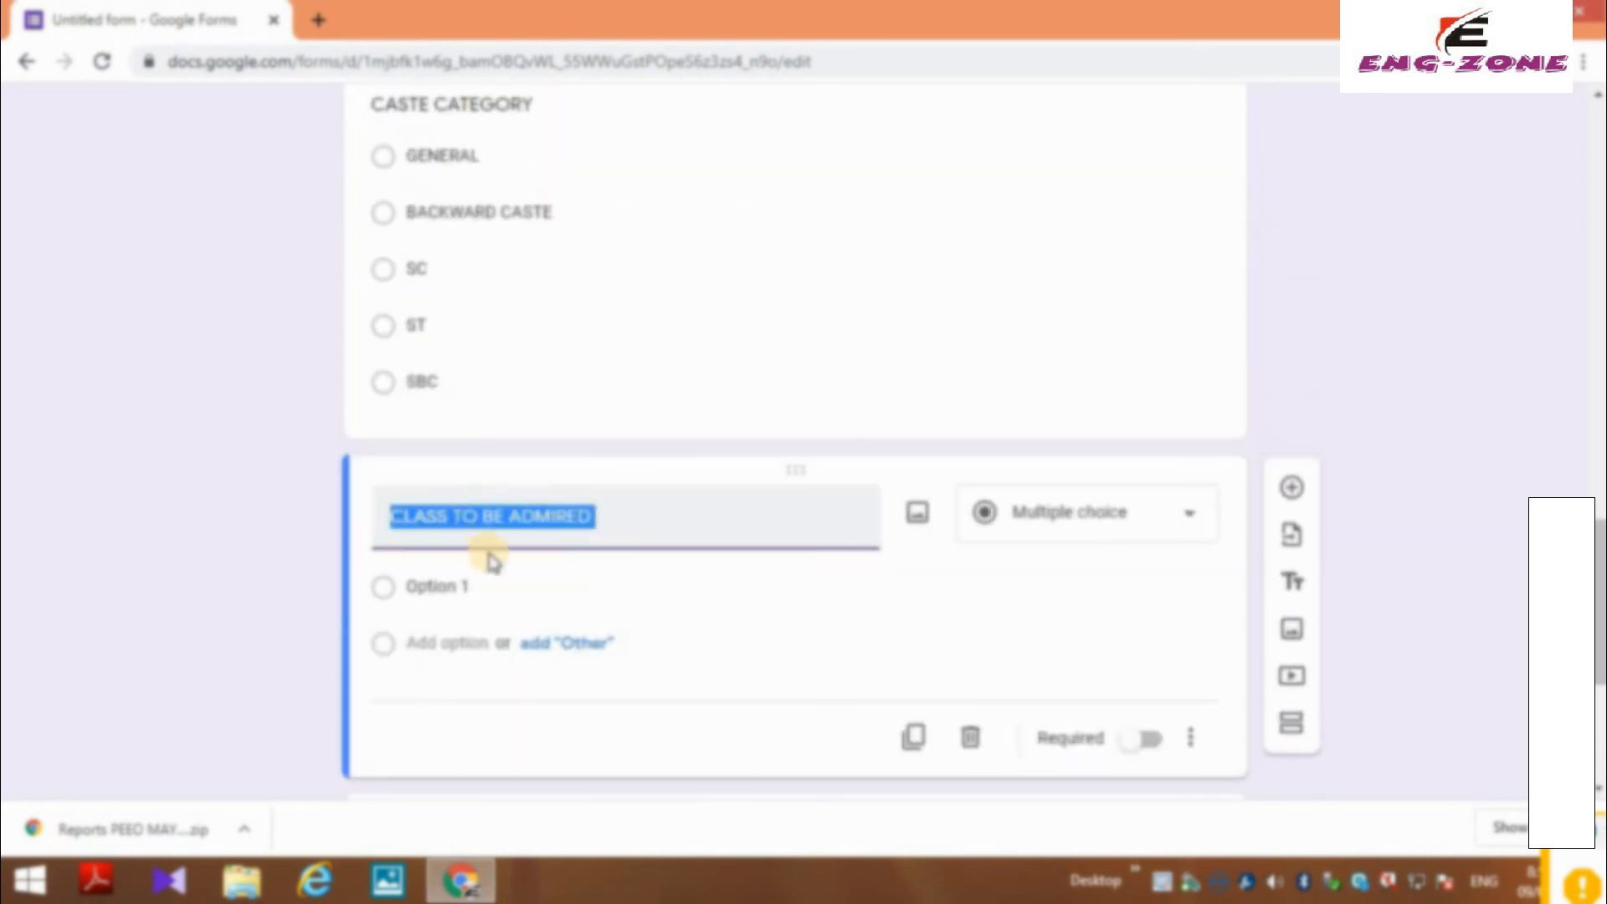
{"action": "left_click", "coordinate": [1159, 521]}
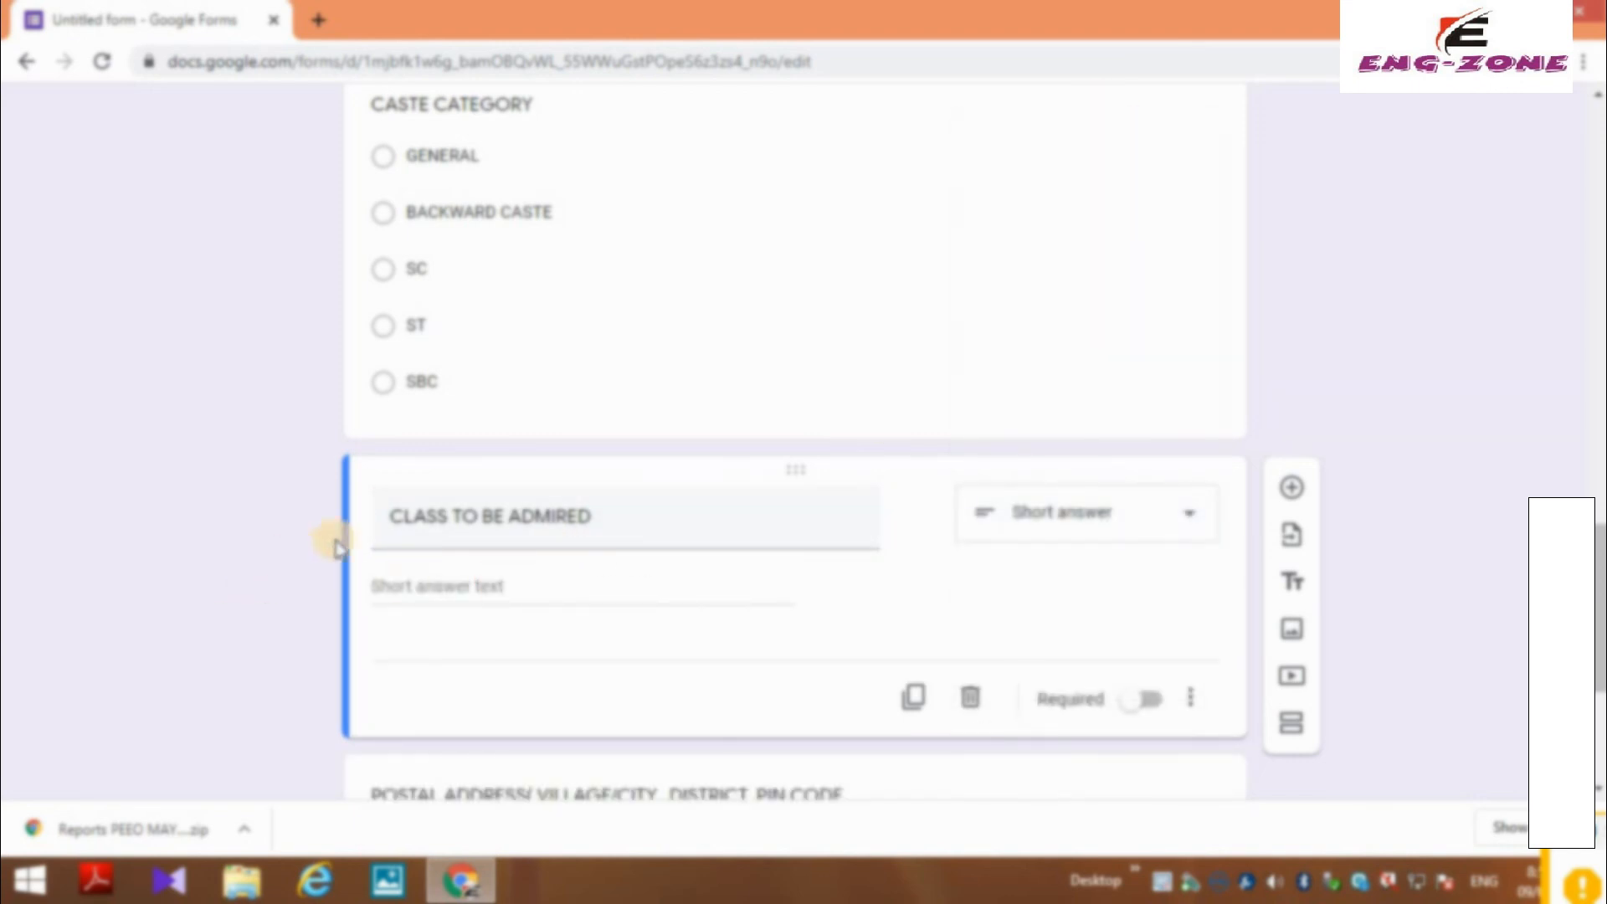
- Return to the beginning of the form and view the summary of its responses
{"action": "scroll", "coordinate": [544, 519], "scroll_direction": "down", "scroll_amount": 1}
{"action": "scroll", "coordinate": [544, 519], "scroll_direction": "up", "scroll_amount": 20}
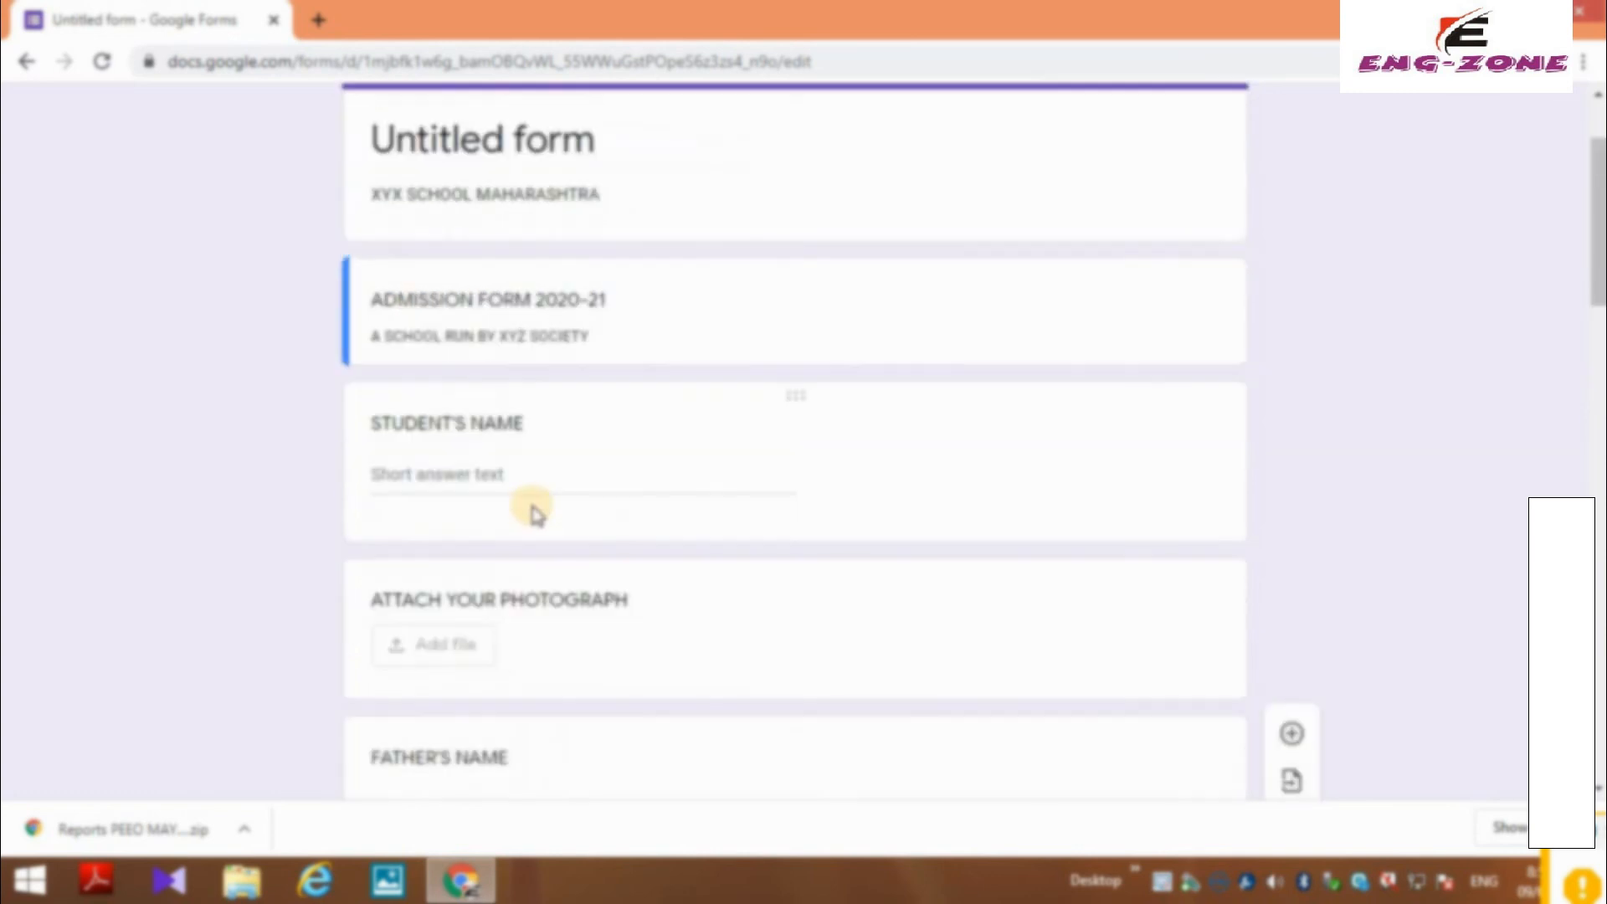
{"action": "scroll", "coordinate": [536, 512], "scroll_direction": "up", "scroll_amount": 2}
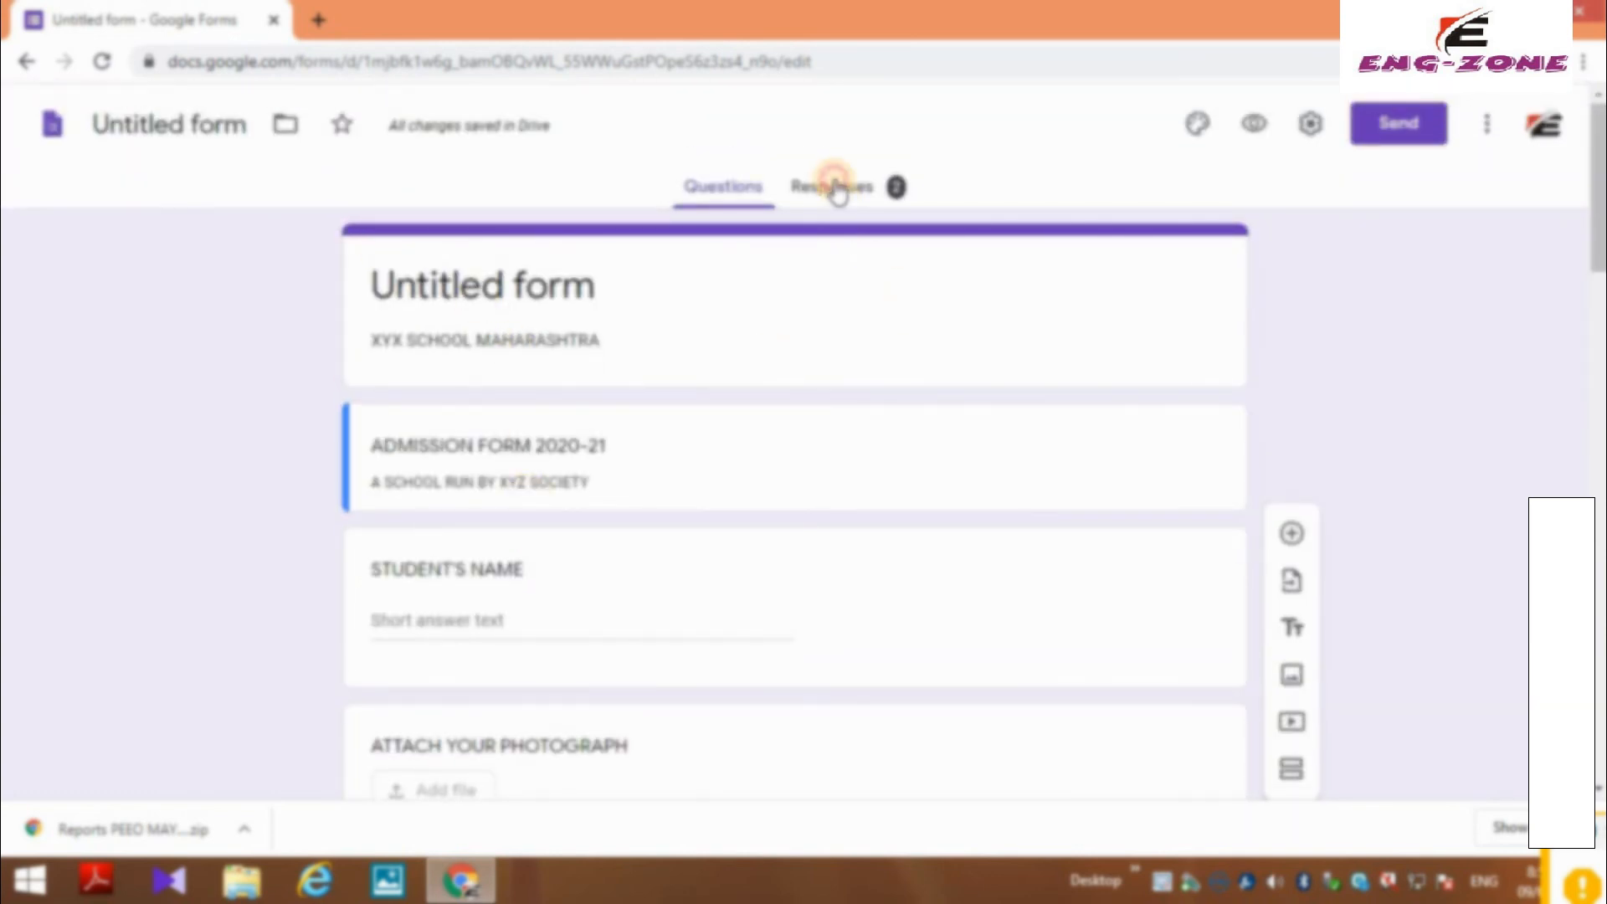
{"action": "left_click", "coordinate": [835, 186]}
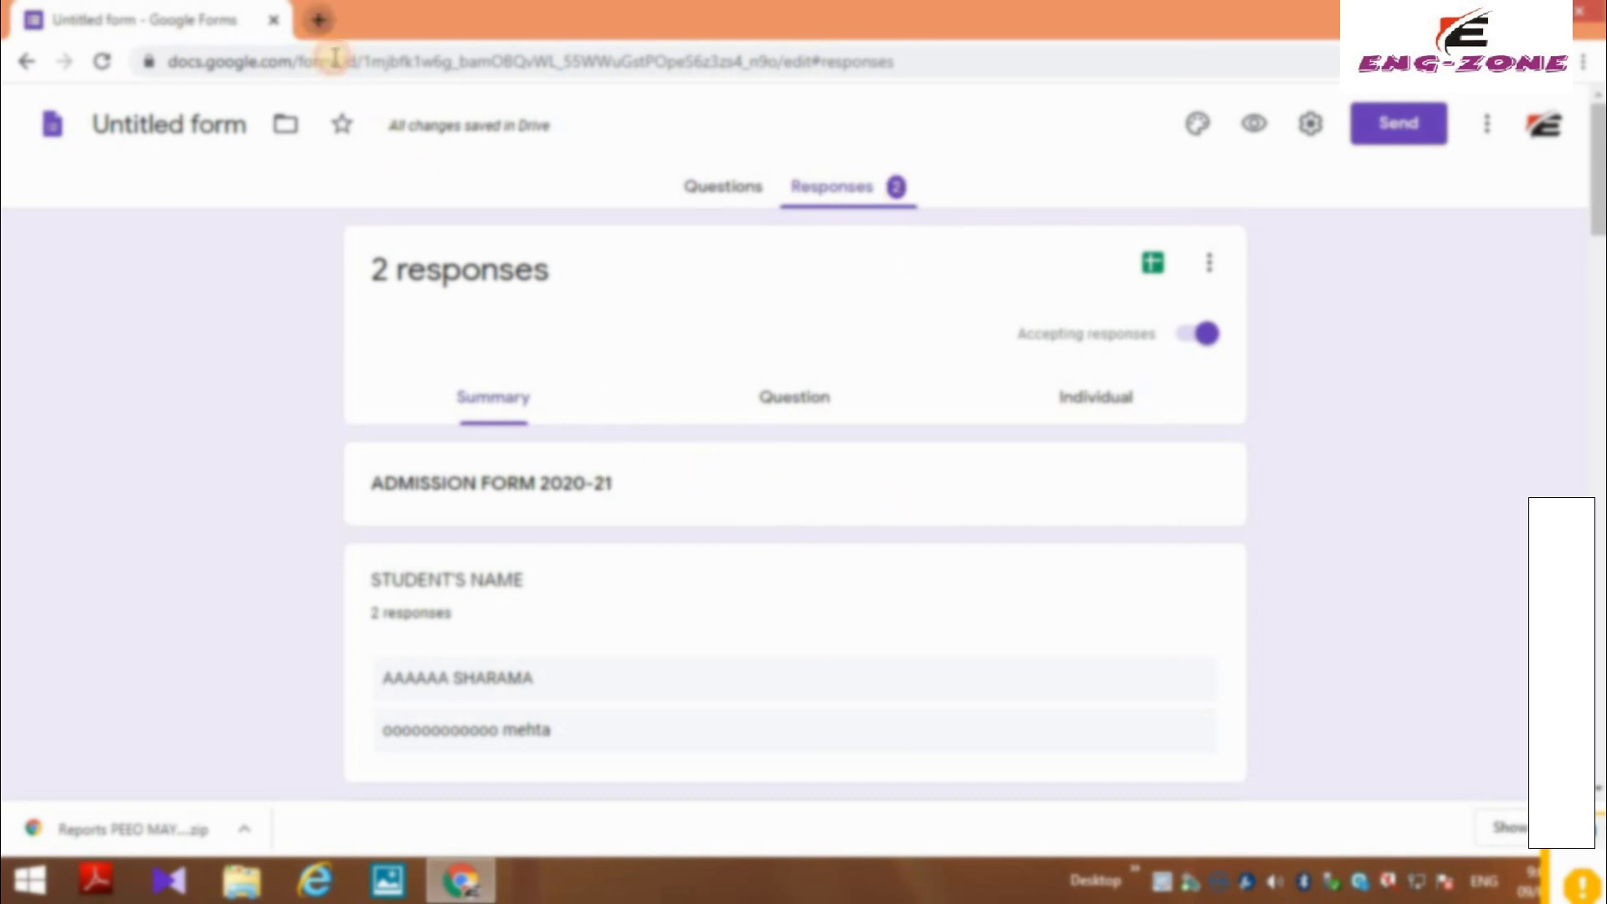
- Open a new browser tab alongside the form
{"action": "left_click", "coordinate": [324, 21]}
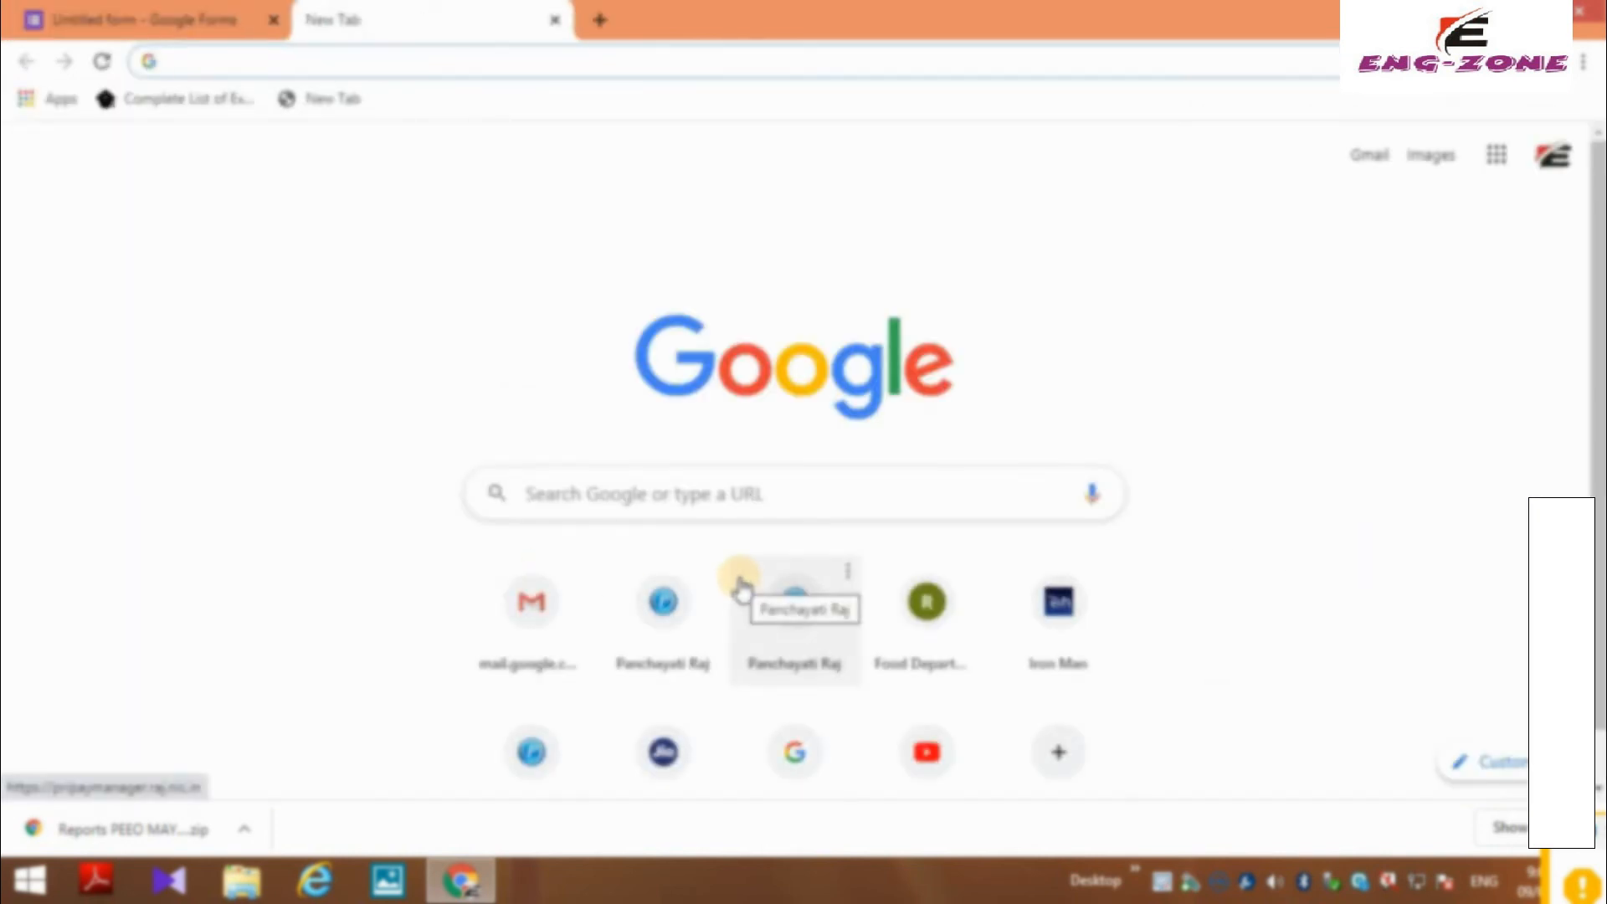